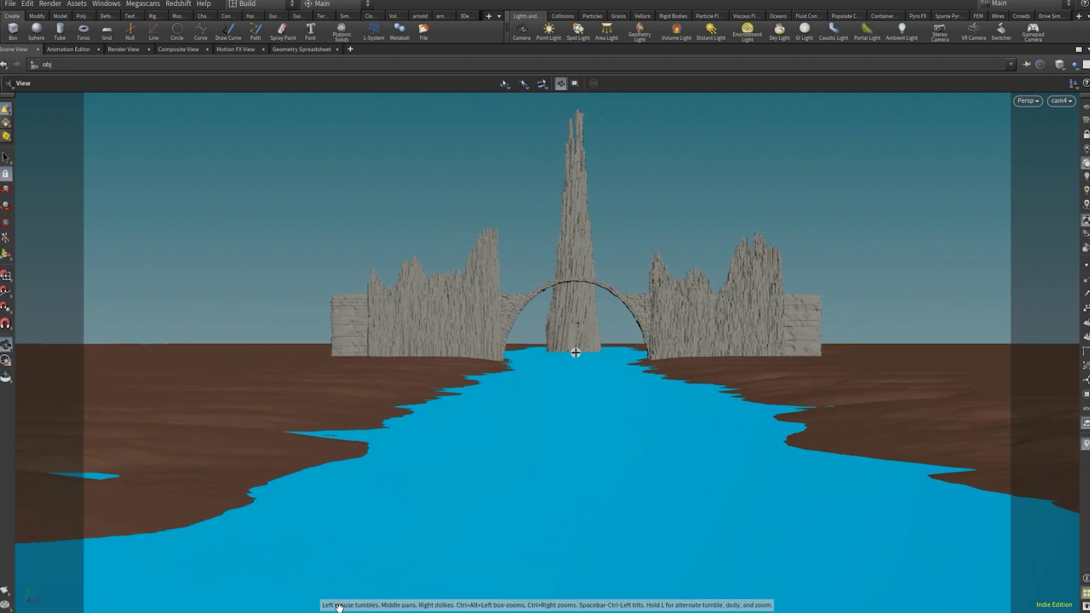
- Examine the scene around the bridge and identify the TERRAIN, TOWER and BRIDGE objects in the viewport
right_drag(339, 608, 517, 388)
drag(517, 389, 476, 386)
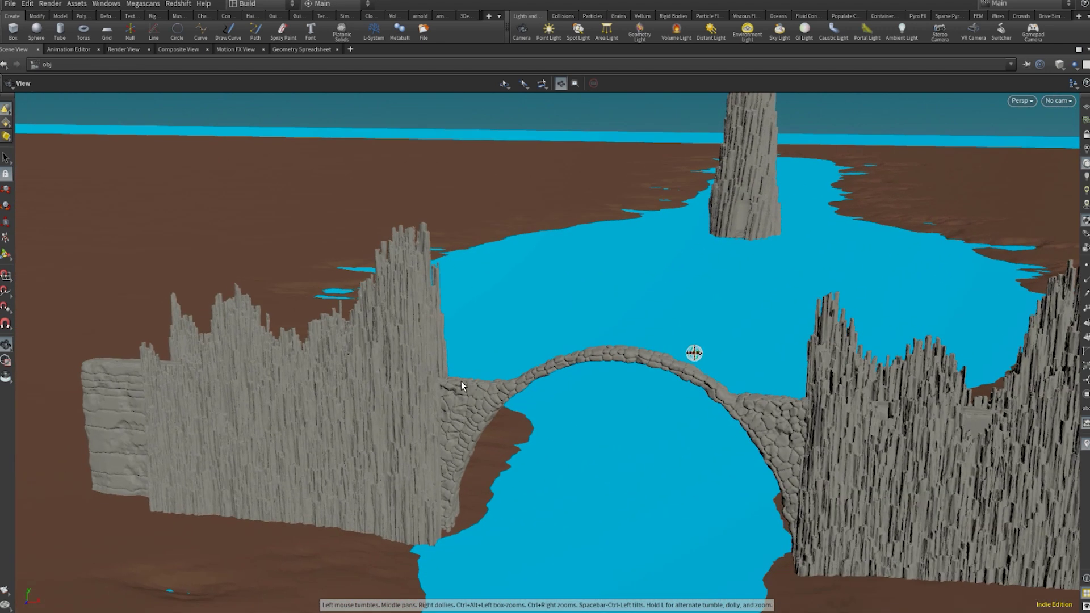
key(ctrl+b)
middle_drag(991, 527, 815, 534)
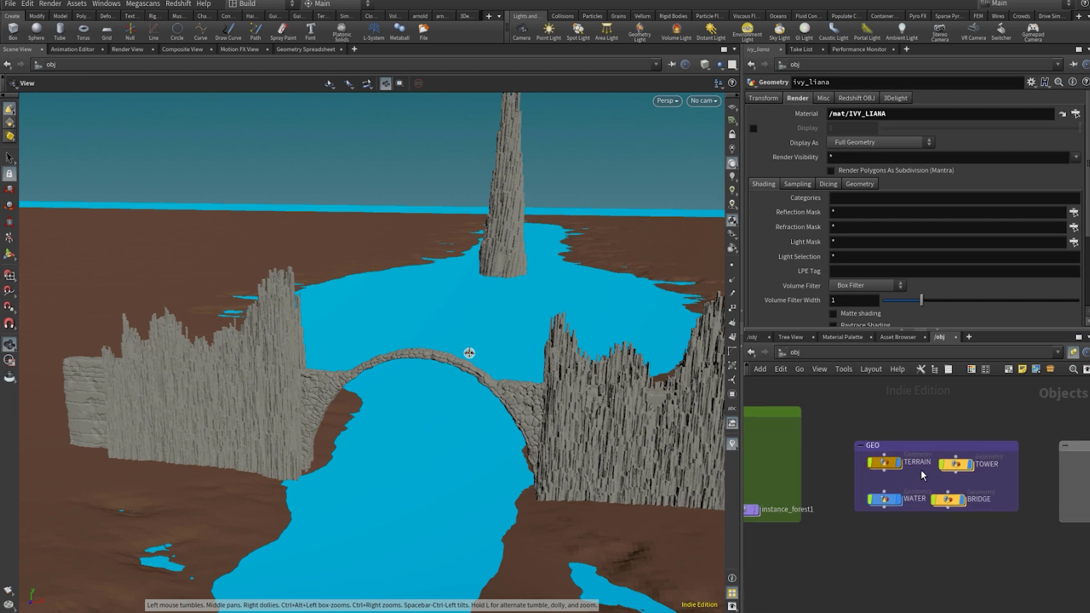
scroll(922, 473, up, 2)
click(871, 457)
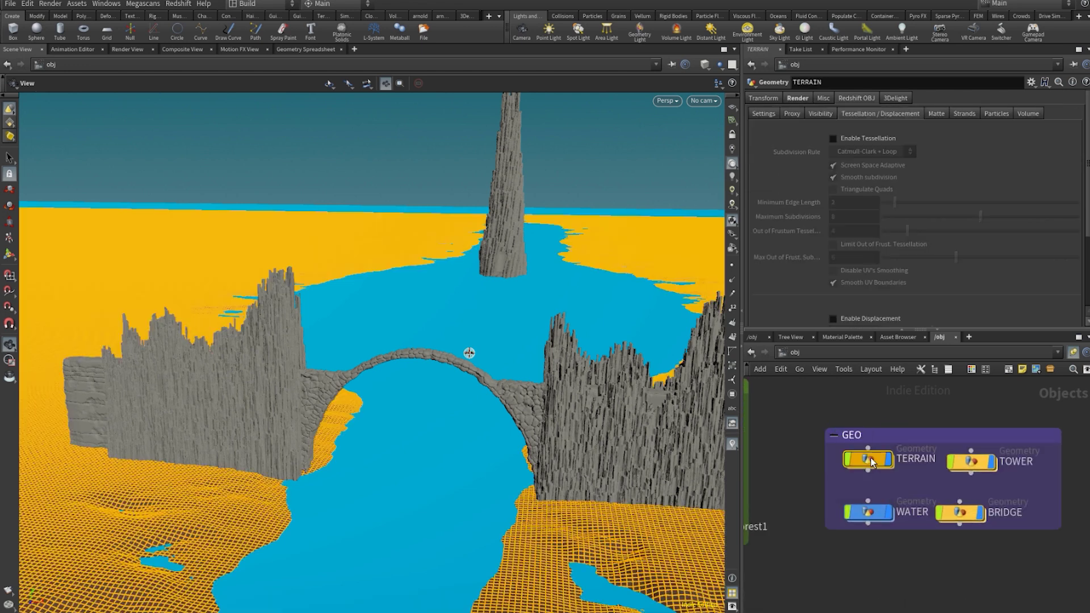
click(970, 464)
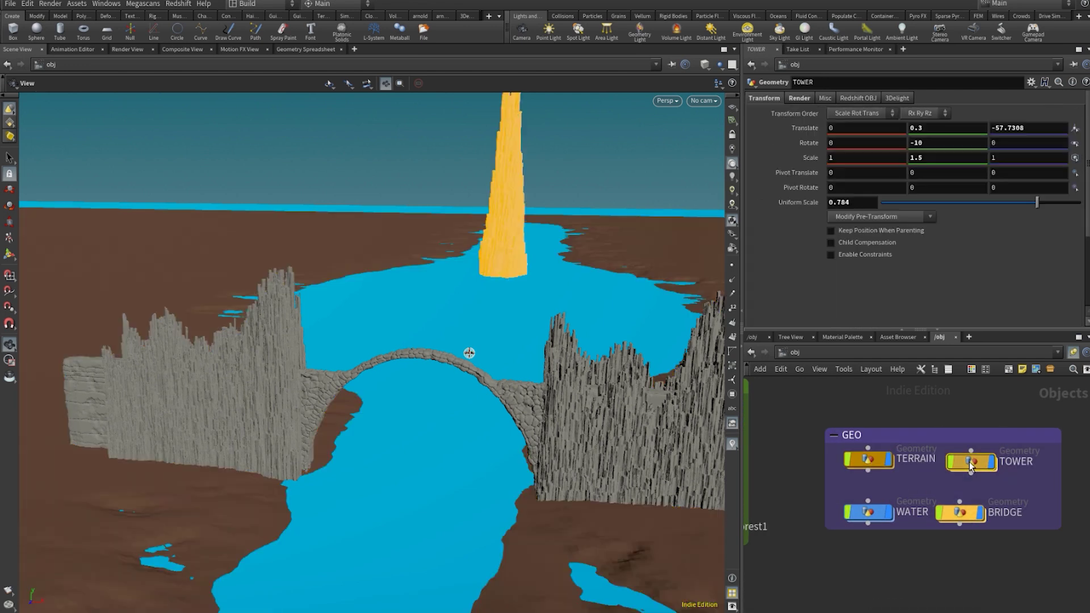
click(960, 513)
drag(386, 473, 346, 467)
- Create a geometry object inside the empty grey network box and name it IVY_BRIDGE
middle_drag(949, 557, 1012, 479)
scroll(1065, 557, down, 3)
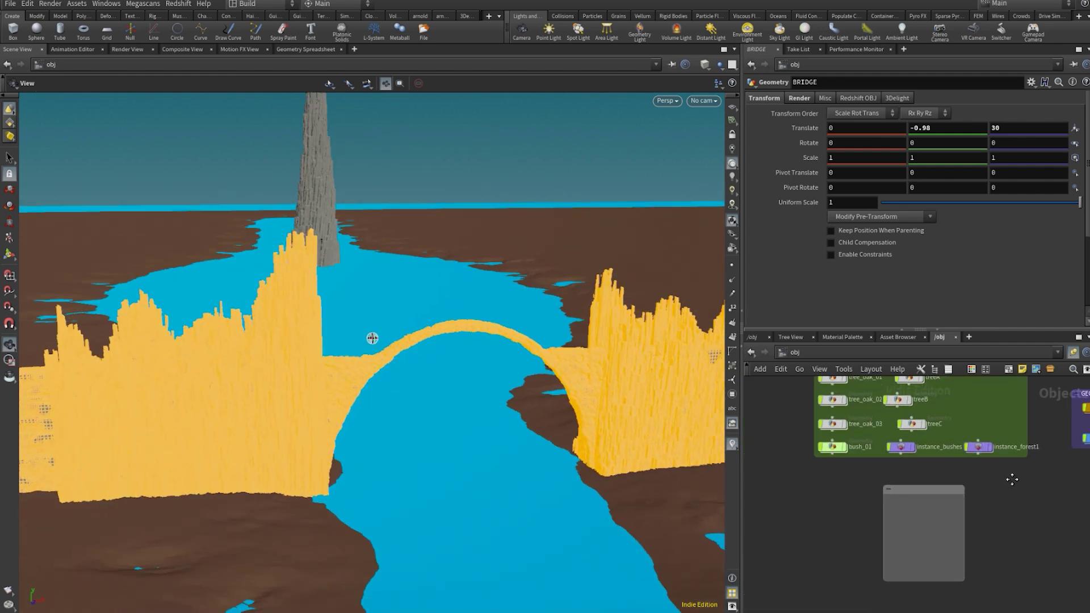
scroll(921, 522, up, 4)
click(921, 522)
key(Tab)
text(geo)
key(Return)
click(921, 523)
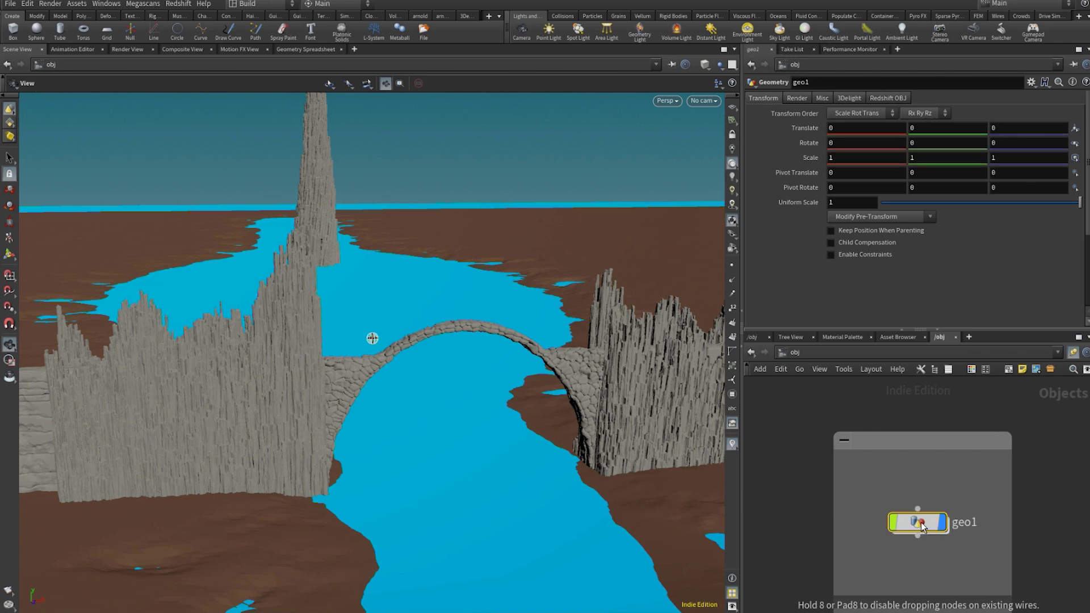
double_click(966, 513)
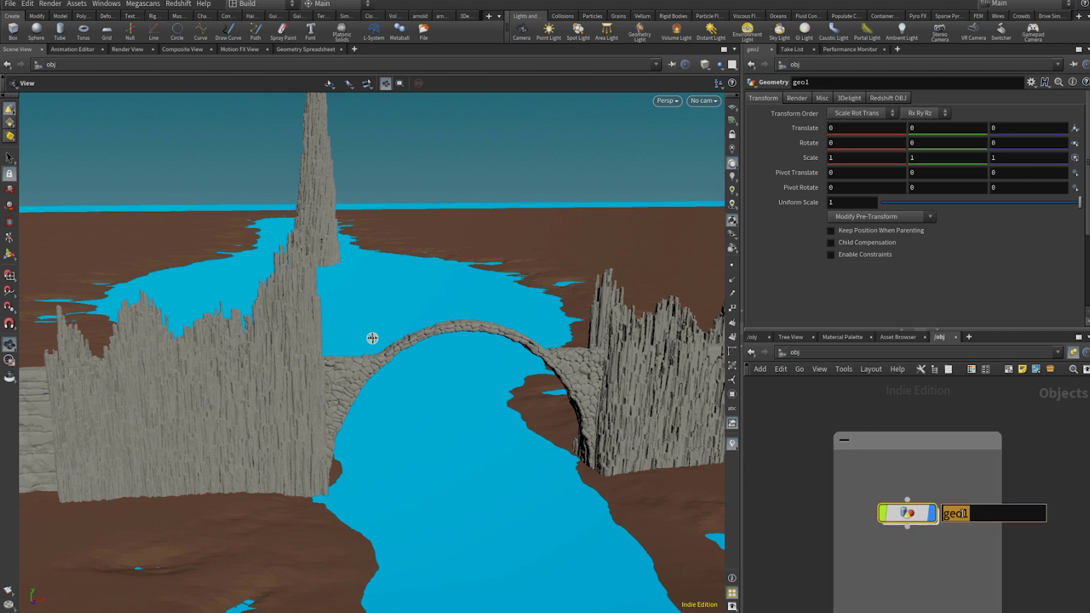
text(IVY_BRIDGE)
key(Return)
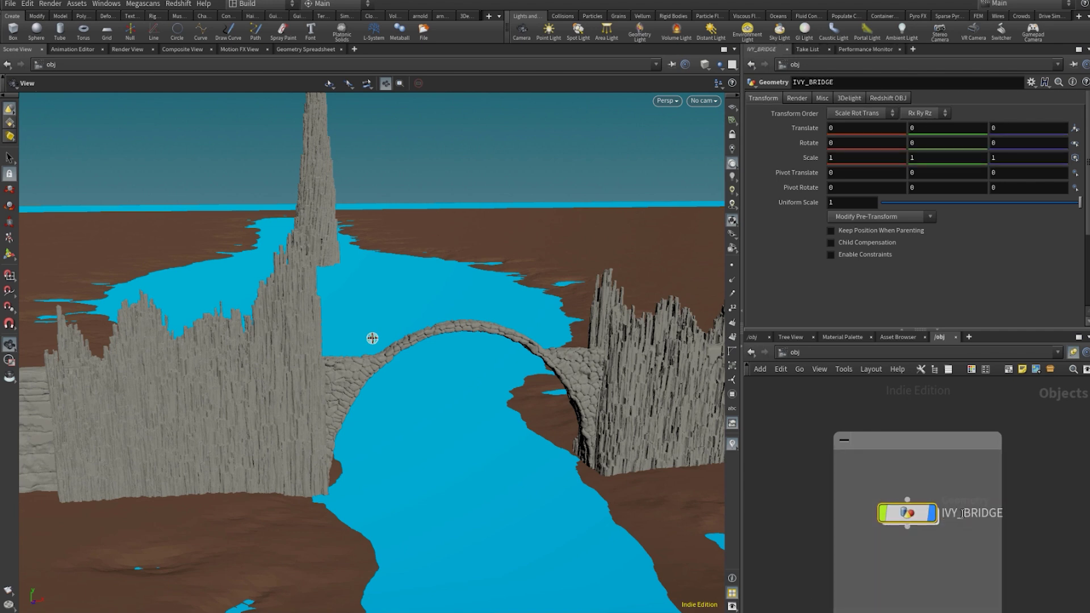
- Add an Object Merge node inside the IVY_BRIDGE object
double_click(901, 509)
key(Tab)
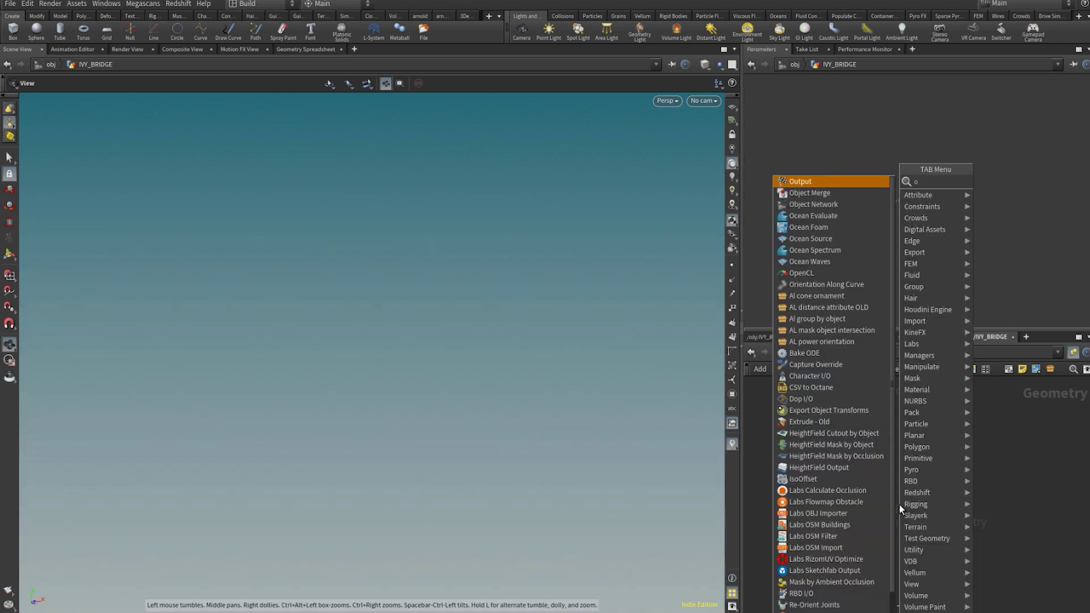
text(object)
key(Return)
click(899, 506)
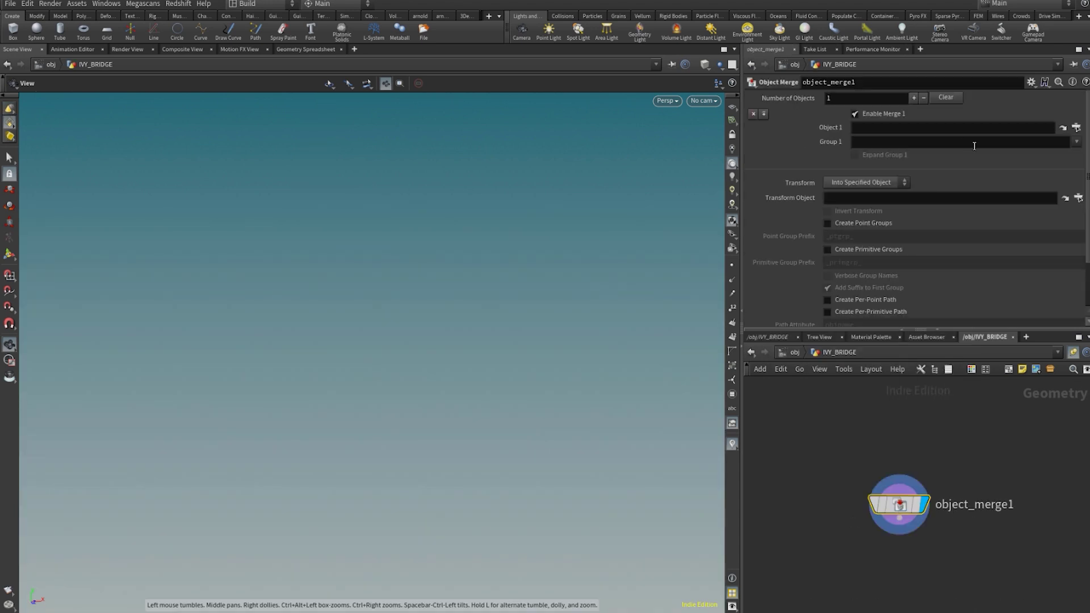
- Set the Object Merge's Object 1 to /obj/BRIDGE/OUTPOUT_BRIDGE
click(1075, 128)
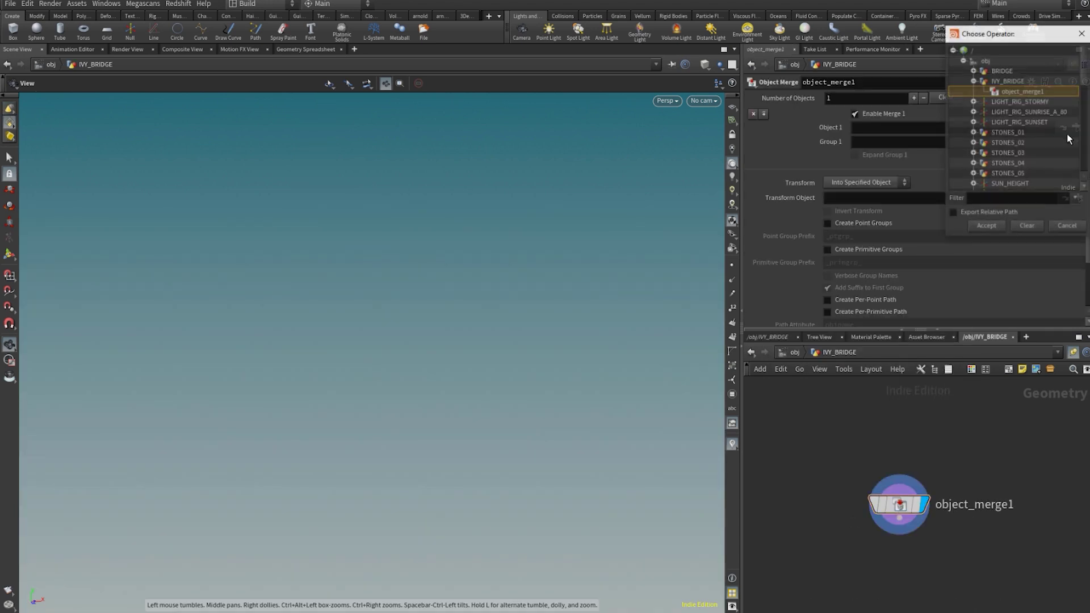
click(973, 81)
click(974, 70)
double_click(1009, 80)
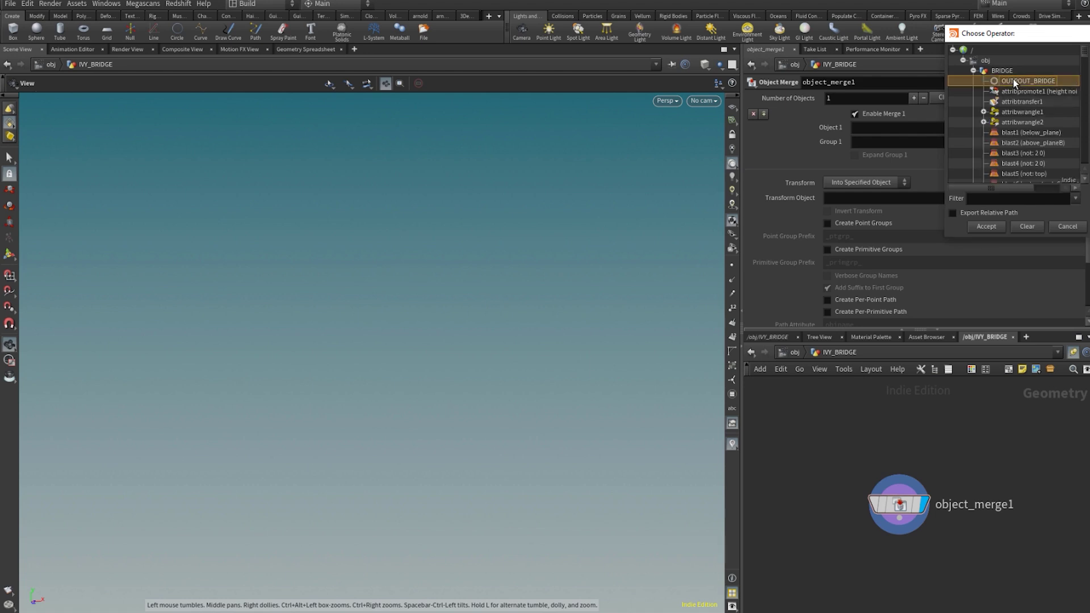
drag(402, 348, 438, 290)
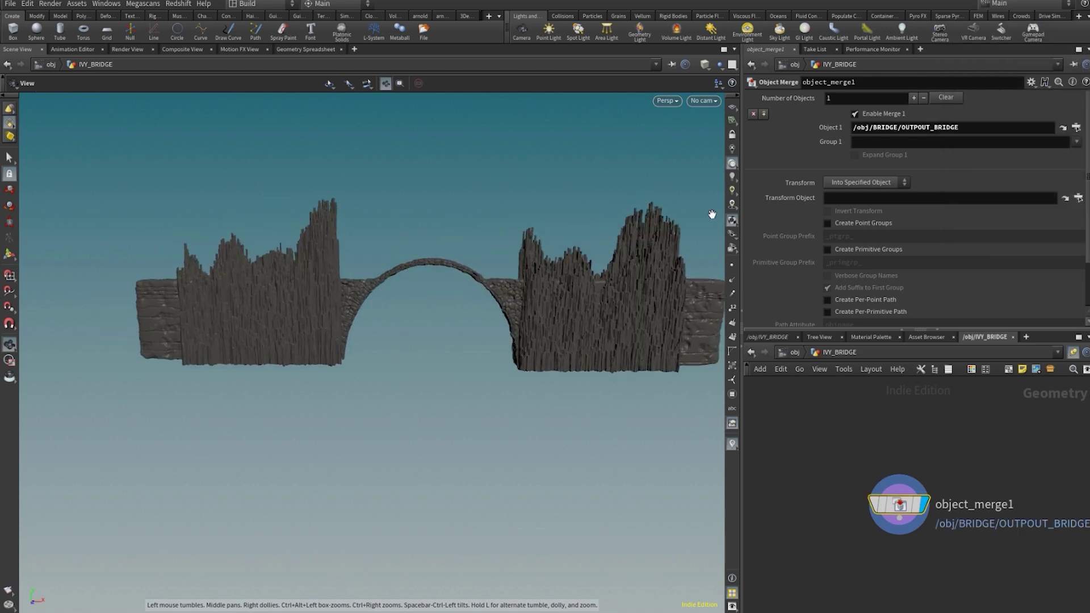
- Set the bridge Object Merge's transform to Into This Object
click(866, 182)
click(860, 206)
scroll(543, 307, up, 4)
drag(543, 307, 363, 400)
scroll(391, 403, down, 3)
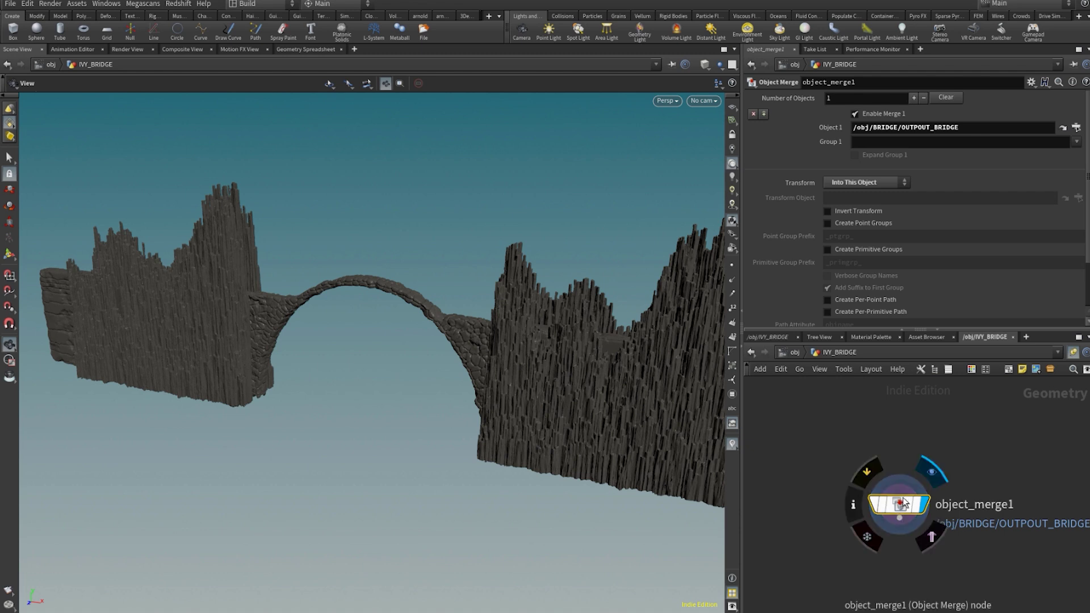
- Duplicate the bridge Object Merge node and place the copy beside the original
key(h)
key(ctrl+v)
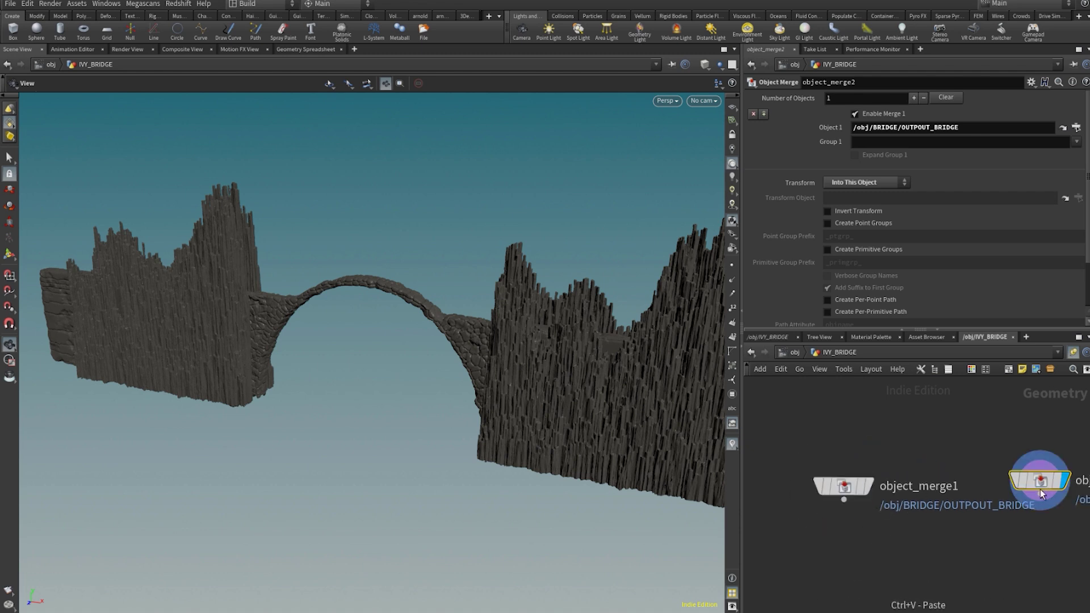
middle_drag(954, 531, 891, 519)
drag(971, 468, 987, 460)
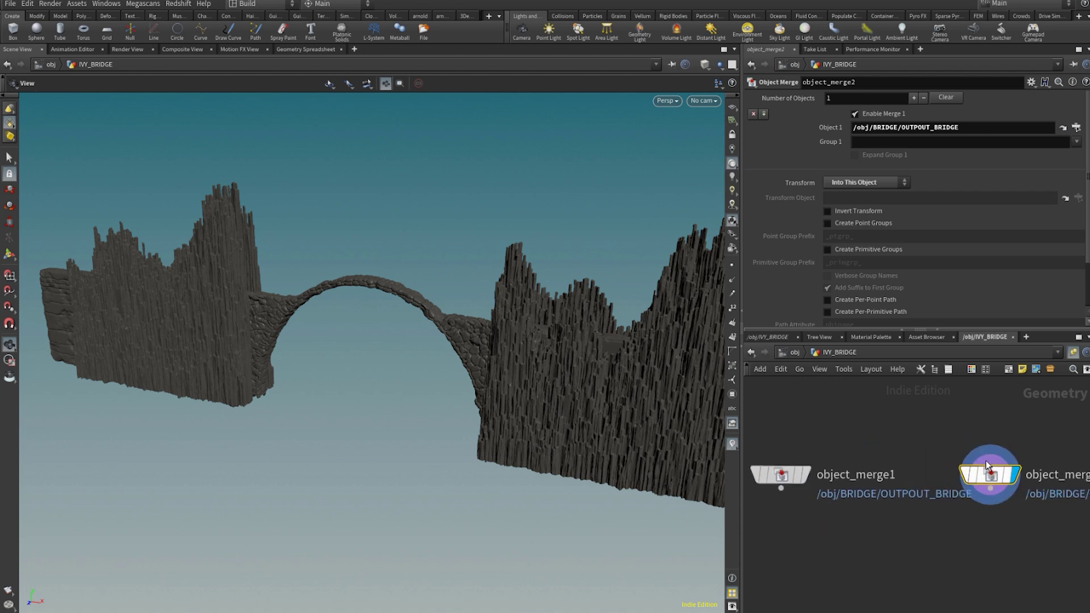
- Point the duplicated Object Merge to /obj/TERRAIN/OUT_TERRAIN and check the imported terrain in the viewport
click(1076, 128)
click(973, 68)
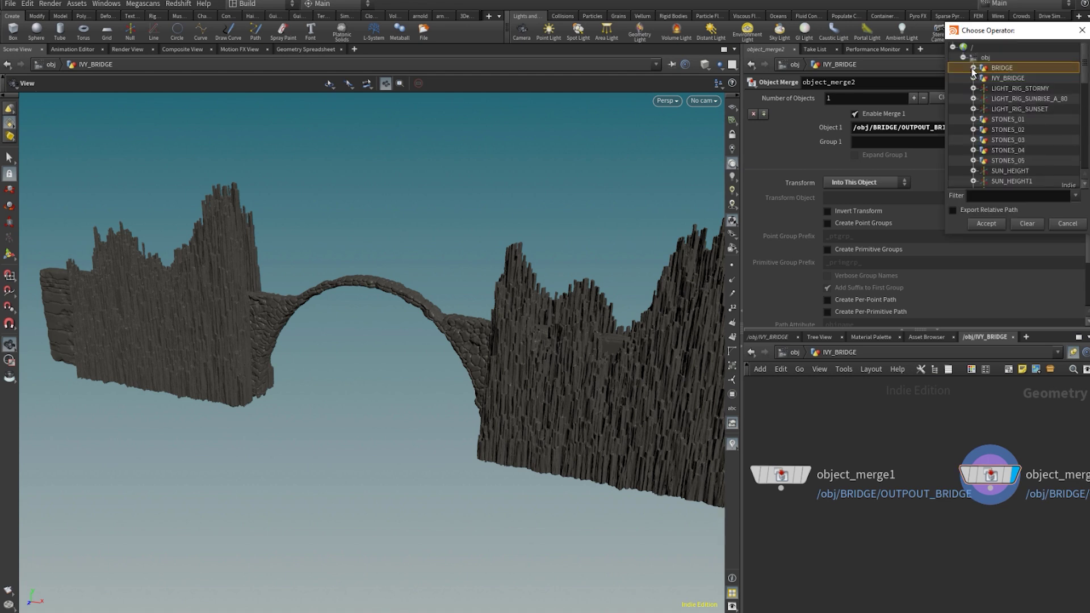
scroll(1038, 114, down, 2)
double_click(1006, 139)
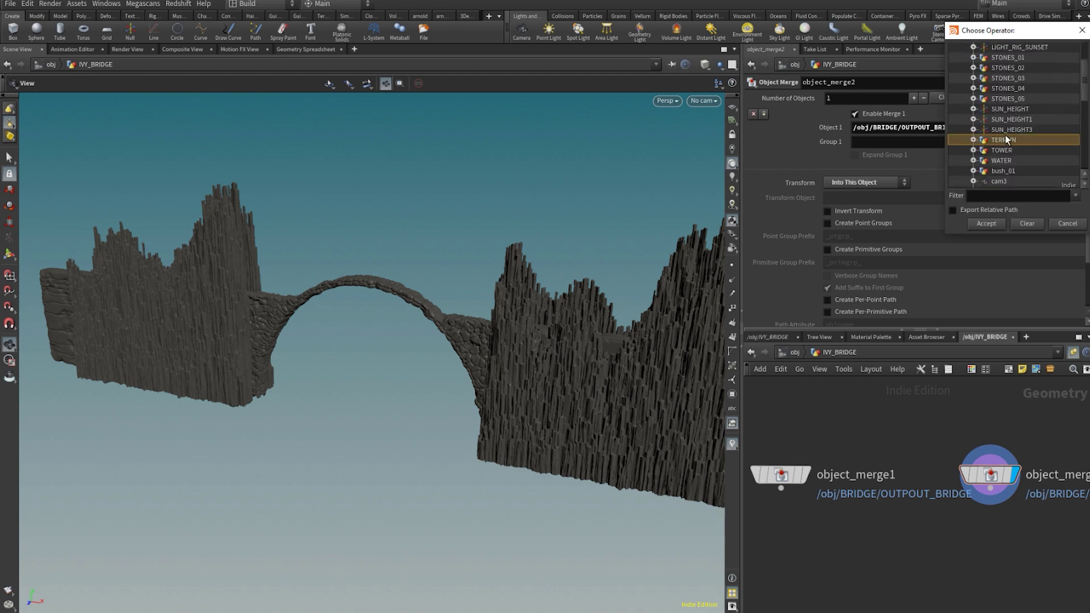
scroll(1008, 136, up, 2)
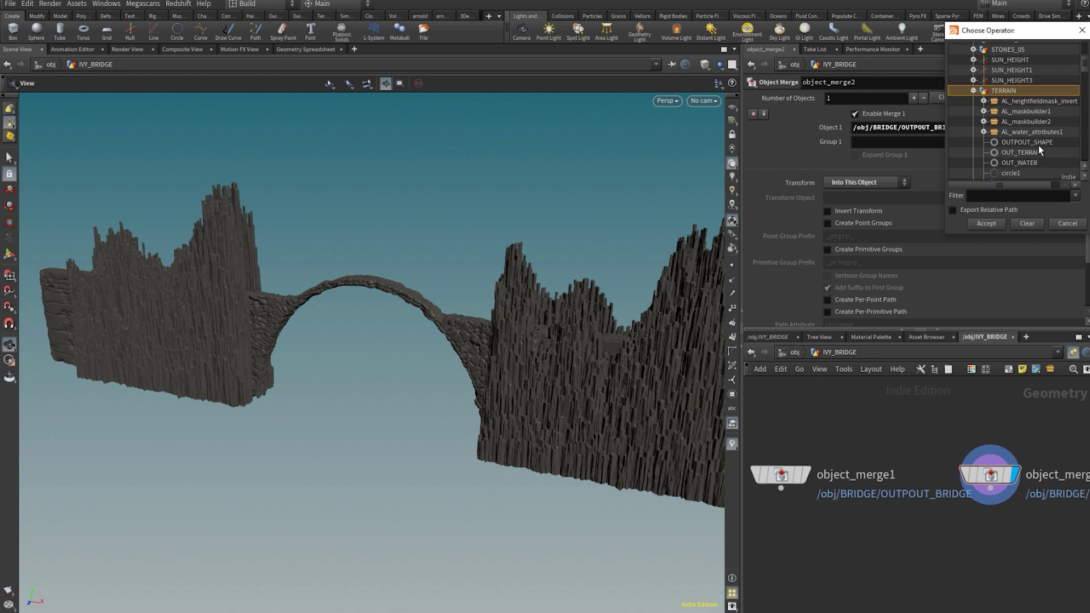
click(1038, 143)
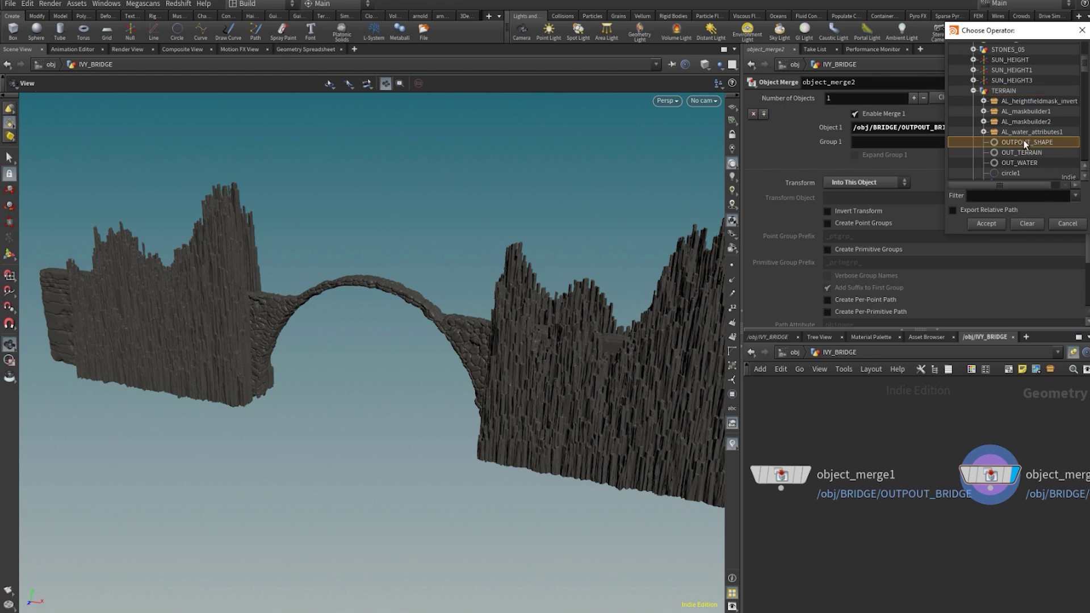
click(1026, 153)
double_click(1025, 152)
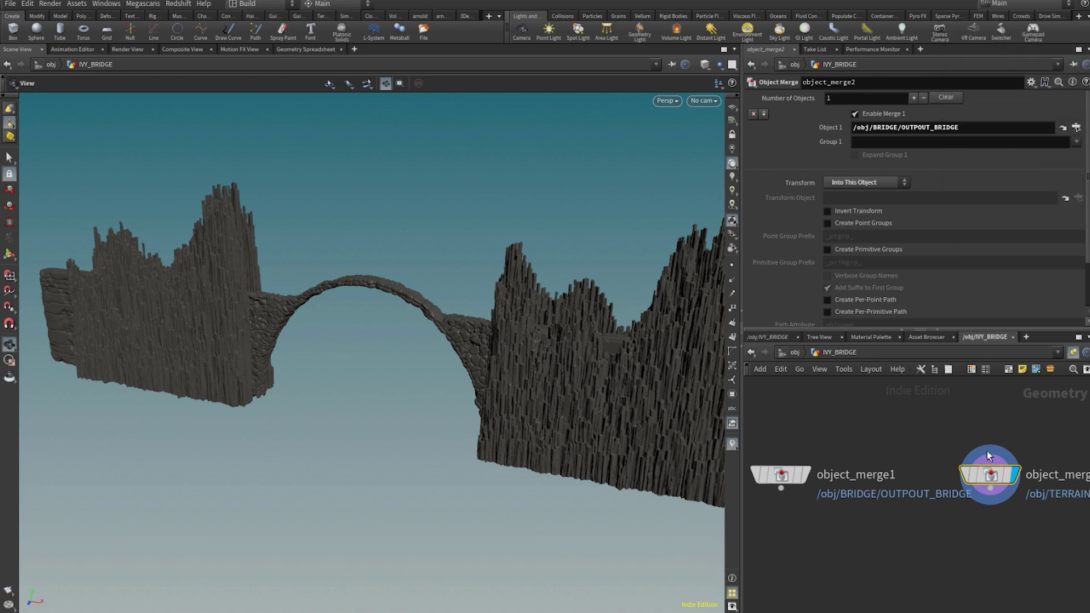
mouse_move(984, 468)
middle_drag(416, 390, 579, 360)
right_drag(335, 365, 528, 360)
- Display the bridge Object Merge in the viewport
mouse_move(806, 484)
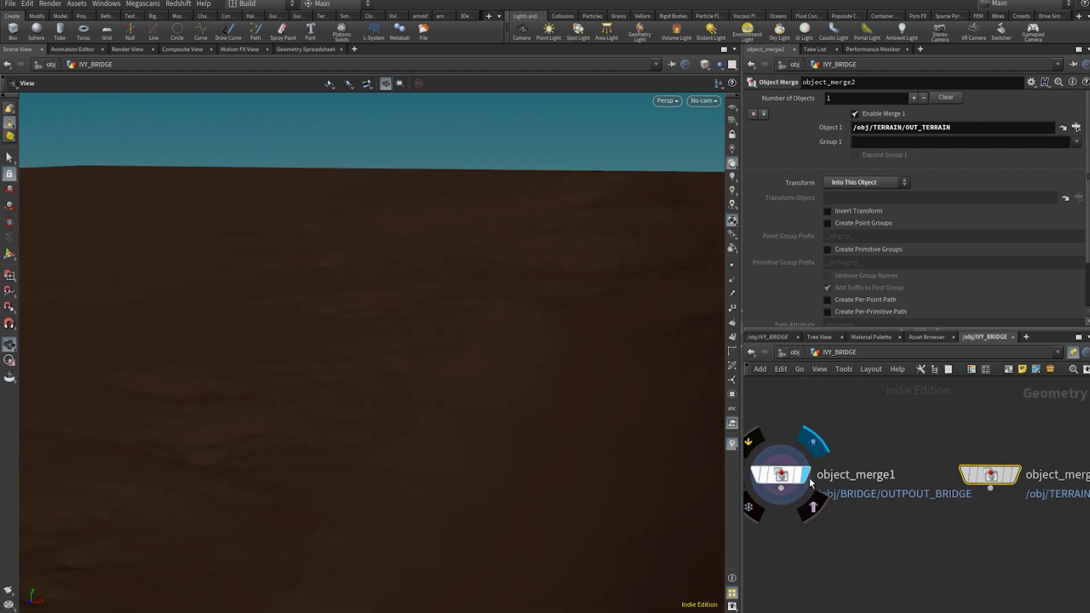
click(802, 480)
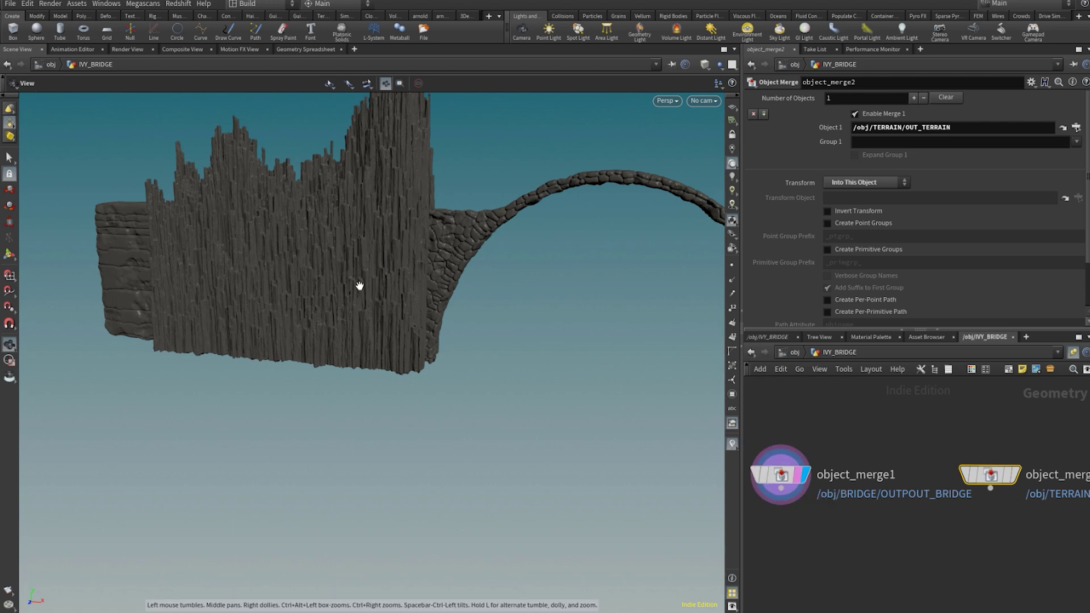
drag(357, 284, 340, 392)
- Add an MC_IvyTaming_Core node below the two Object Merge nodes and show its Taming Ivy parameters
key(Tab)
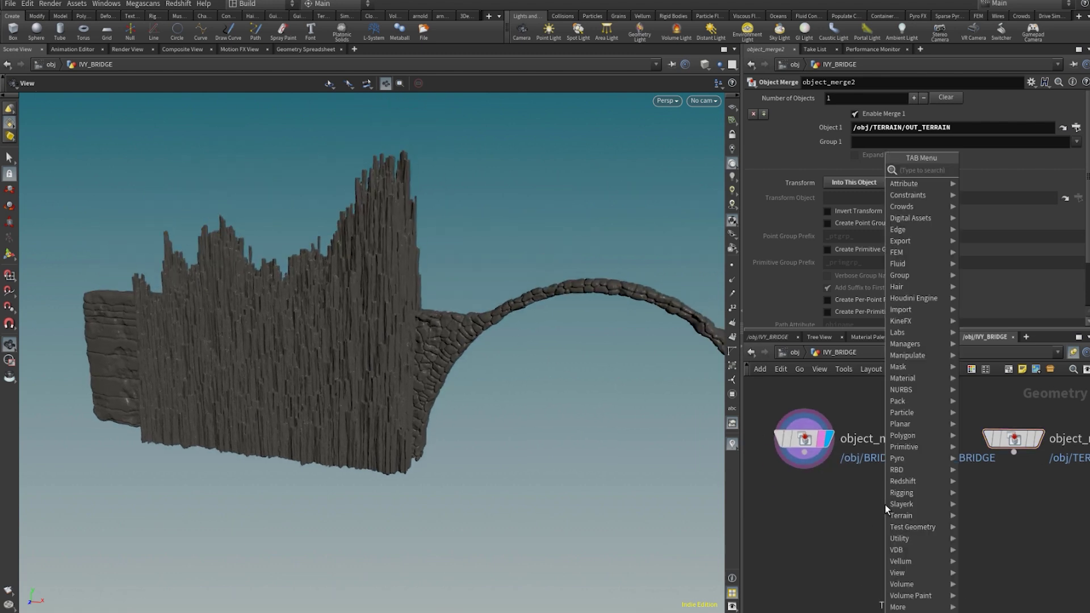
text(ivyt)
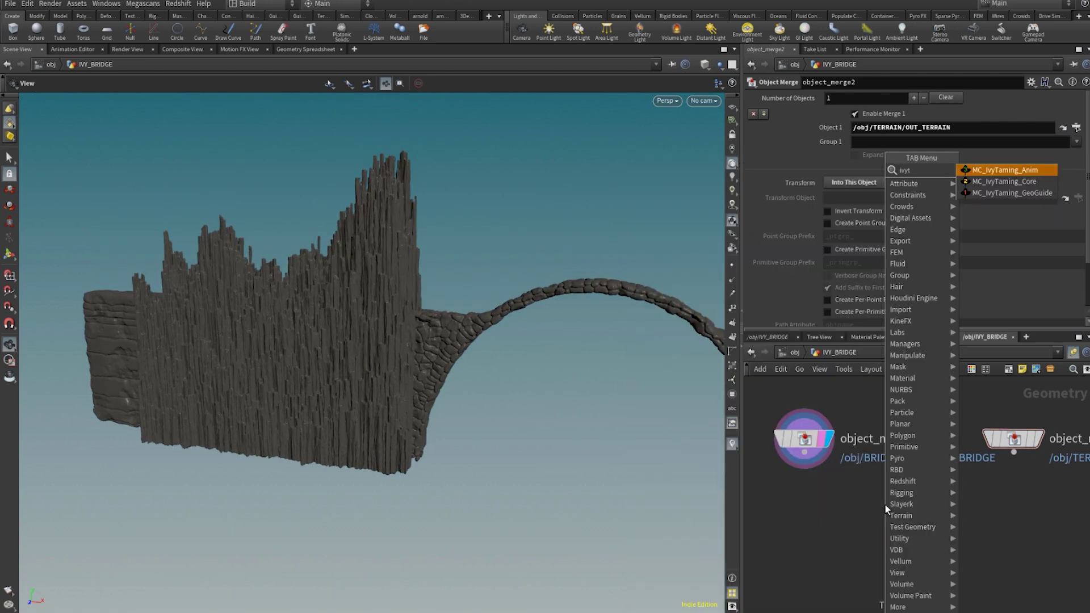
key(Down)
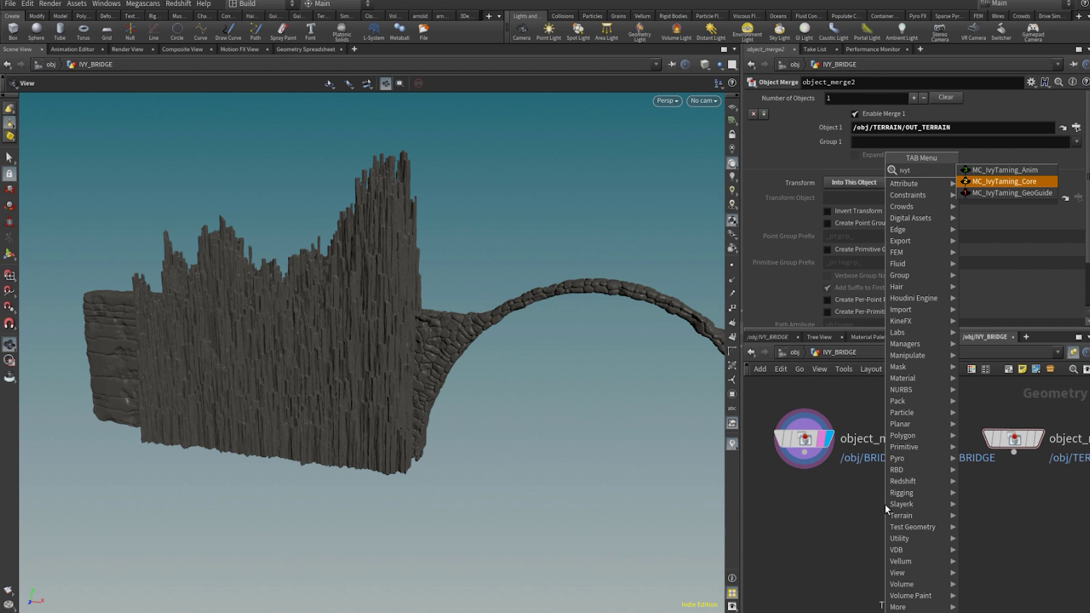
key(Down)
key(Up)
key(Up)
key(Down)
key(Down)
key(Up)
key(Return)
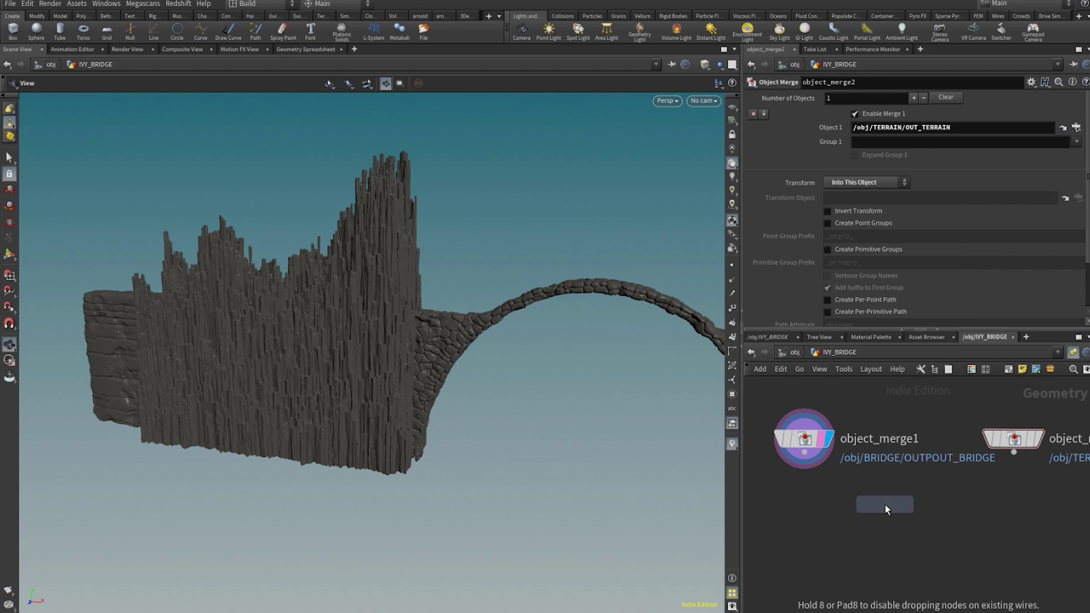
click(884, 506)
drag(885, 505, 872, 561)
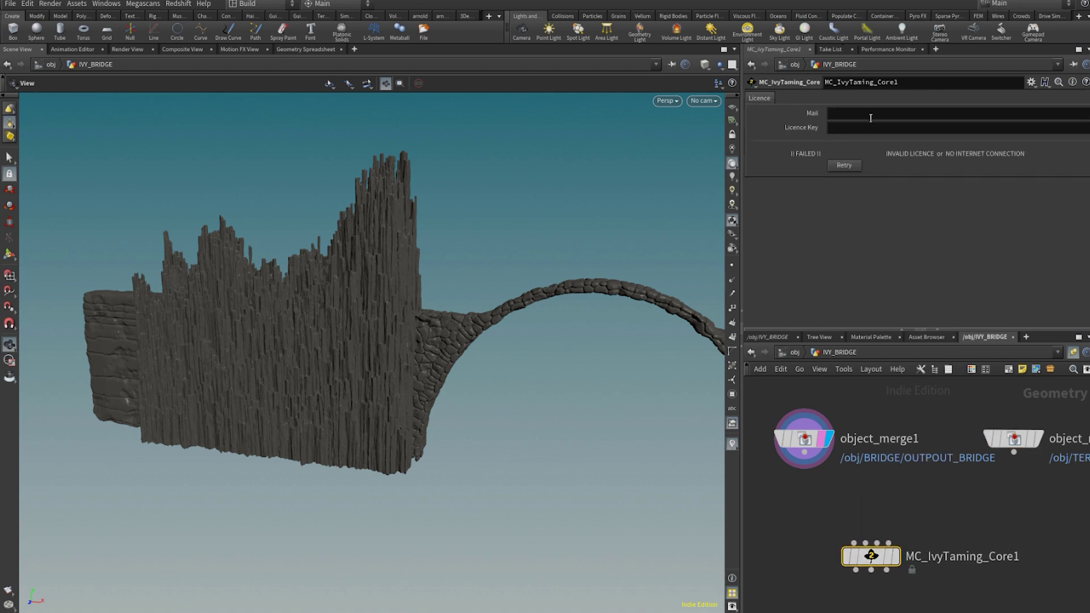
click(795, 98)
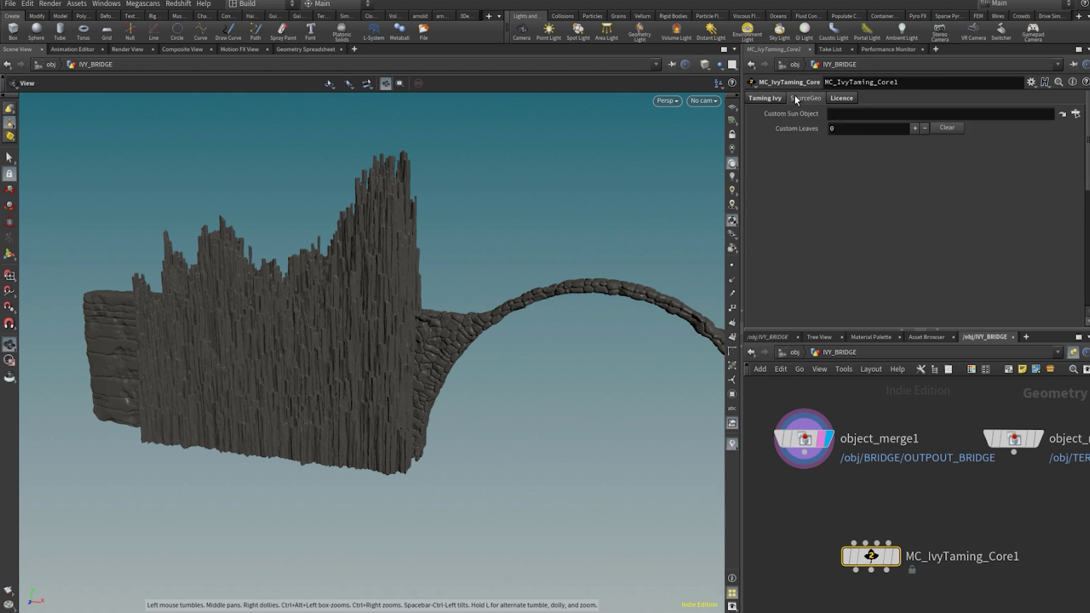
click(778, 98)
- Add a Null node above the ivy core node and connect it to the core's first input
key(ctrl+b)
key(Tab)
text(nul)
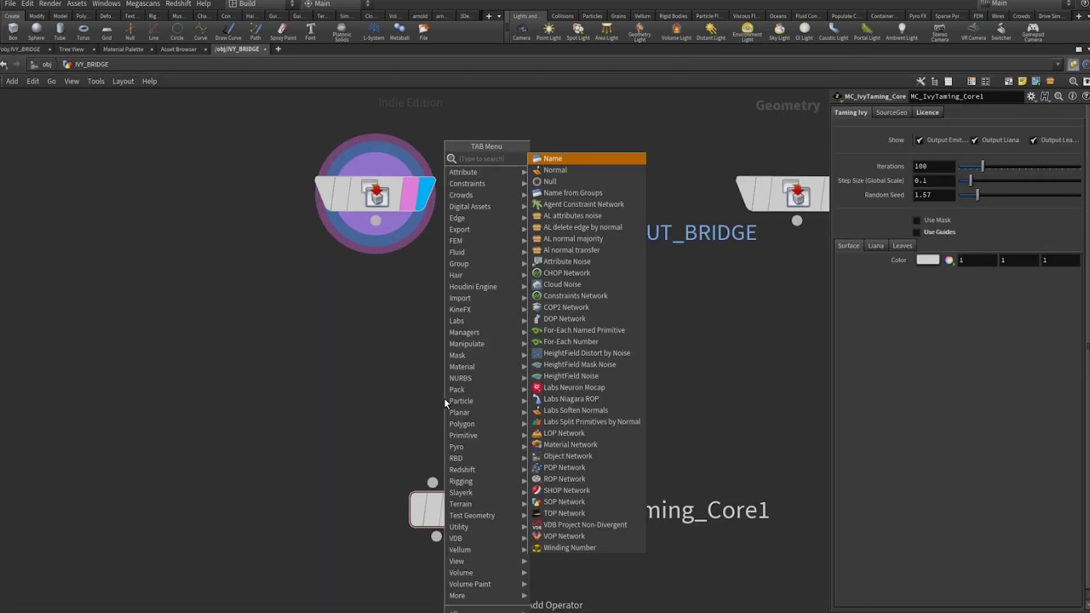
key(Return)
click(358, 358)
drag(358, 394, 433, 482)
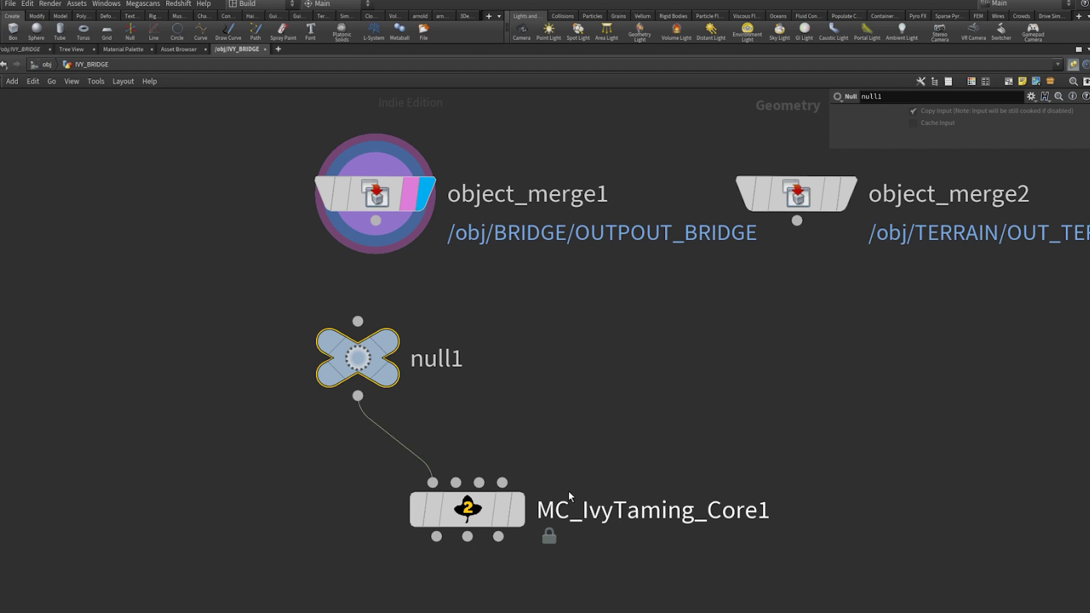
scroll(569, 491, down, 1)
middle_drag(568, 488, 567, 418)
drag(484, 444, 477, 480)
- Rename the Null as POINT_SOURCE and move it away from the ivy core node to make room beside it
click(466, 312)
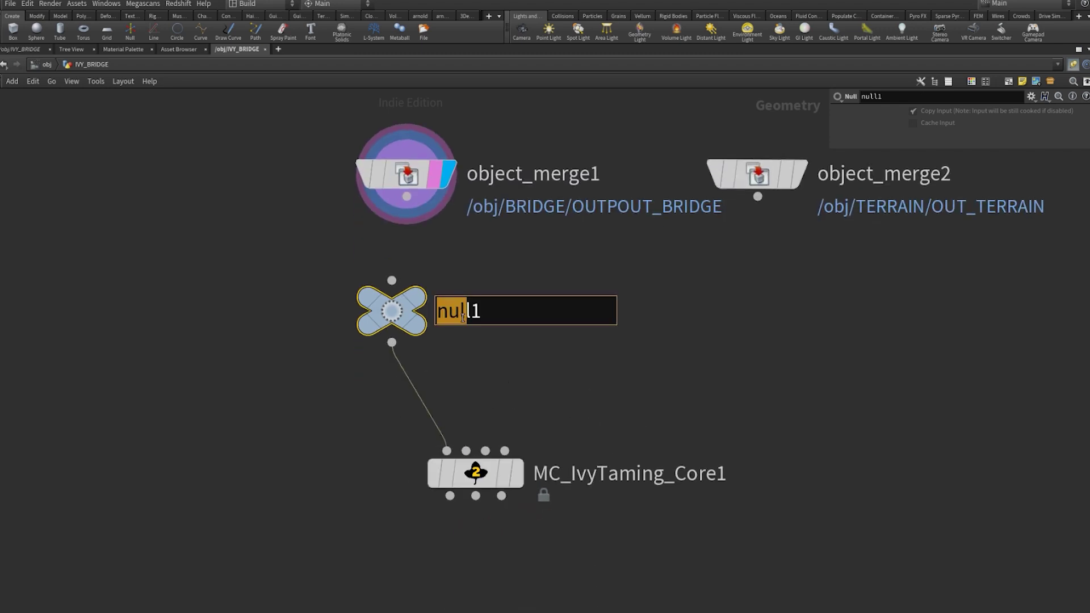
key(ctrl+a)
text(POINT_SOURCE)
key(Return)
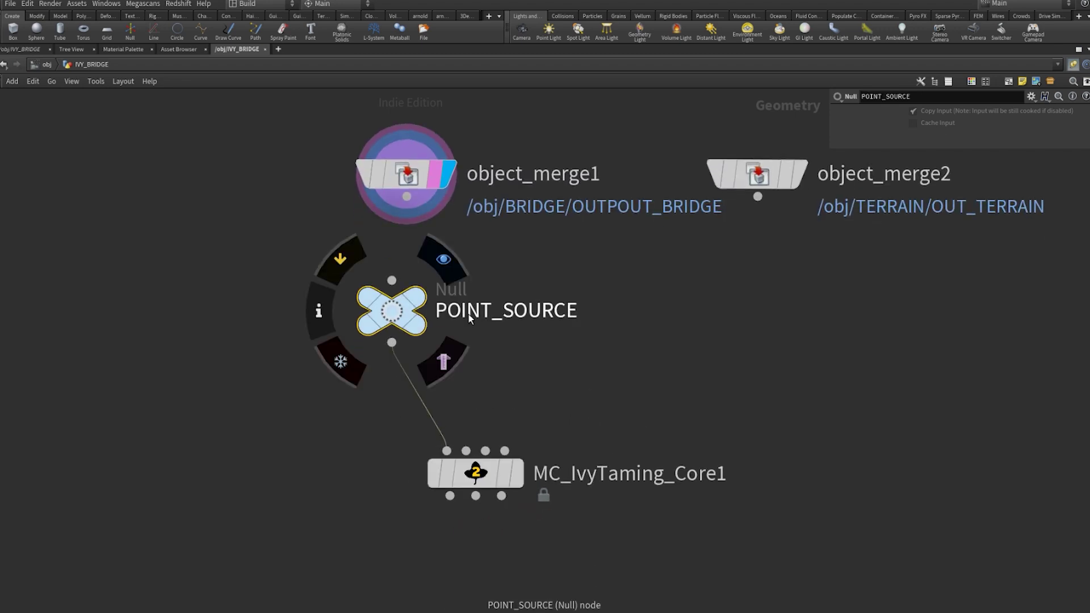
drag(392, 311, 227, 316)
- Duplicate the POINT_SOURCE null and connect the copy to the ivy core node's second input
key(ctrl+c)
key(ctrl+v)
drag(466, 353, 466, 451)
- Rename the duplicated null as GEO
click(530, 323)
key(ctrl+a)
text(GEO)
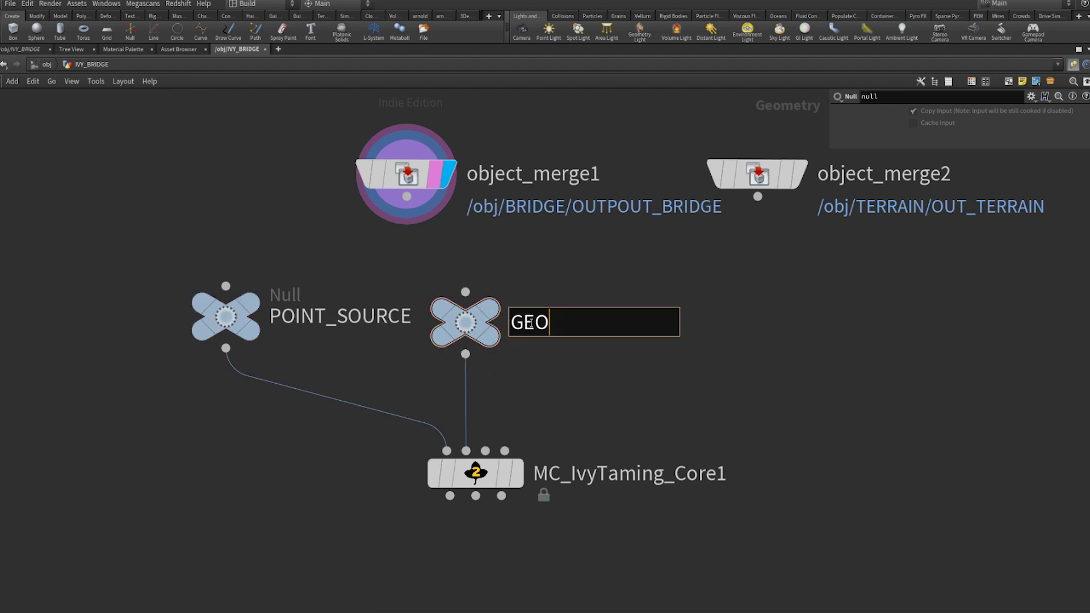
key(Return)
click(466, 321)
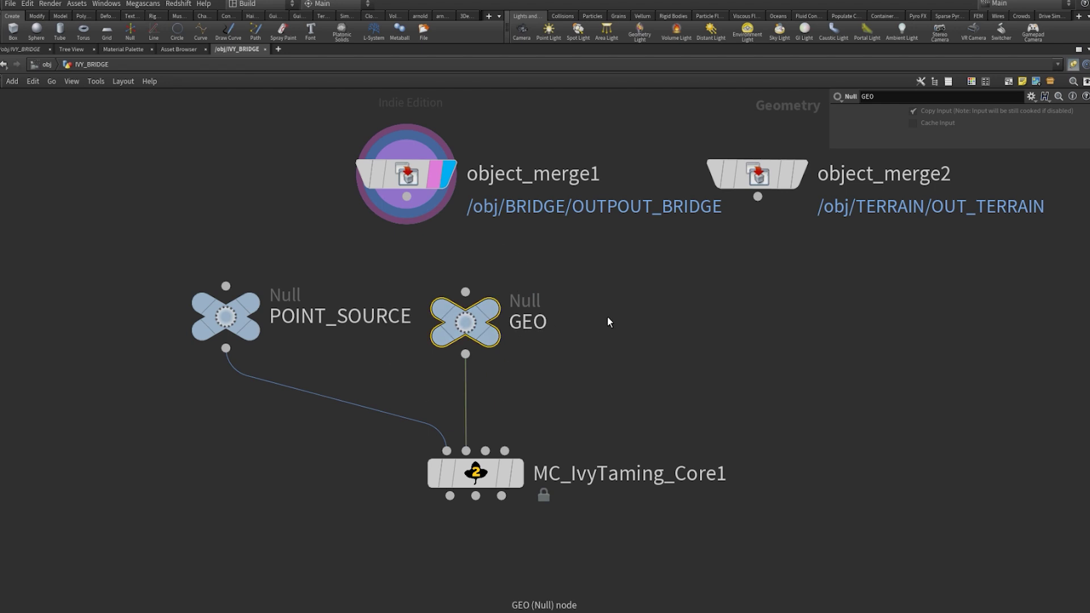
- Duplicate the GEO null, connect the copy to the ivy core node's third input, and rename it VDB
key(ctrl+c)
key(ctrl+v)
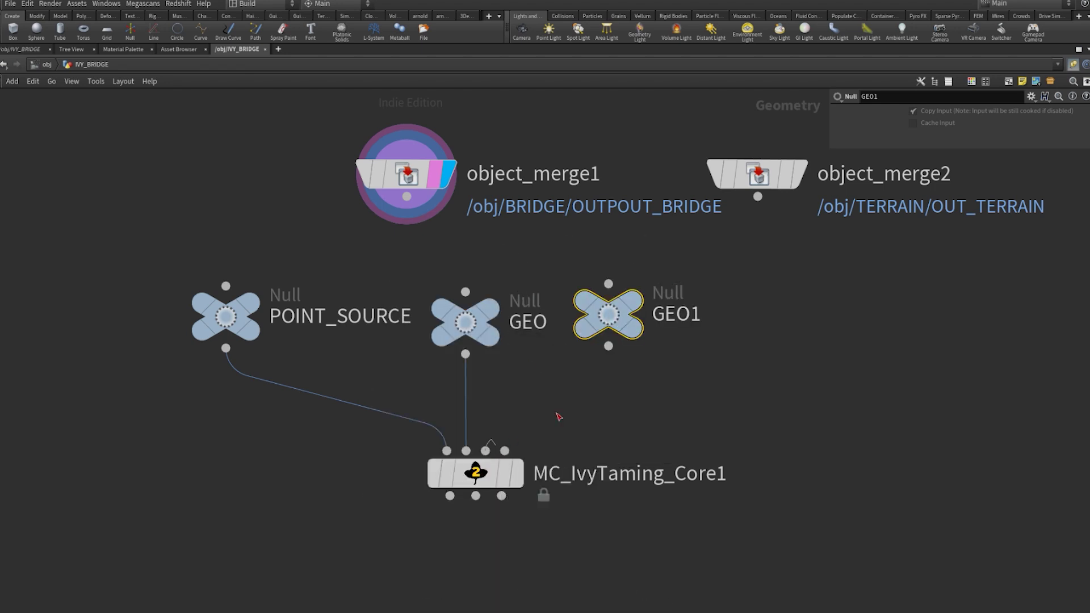
double_click(672, 319)
text(VD)
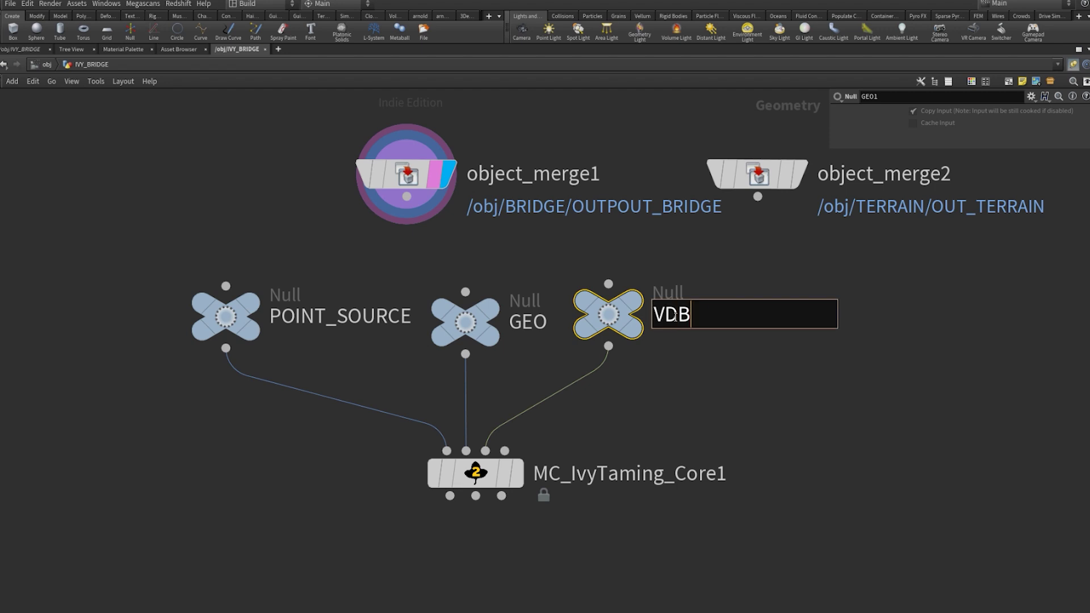
text(B)
key(Return)
- Duplicate the VDB null, connect the copy to the ivy core node's fourth input, and rename it GUIDE
key(ctrl+c)
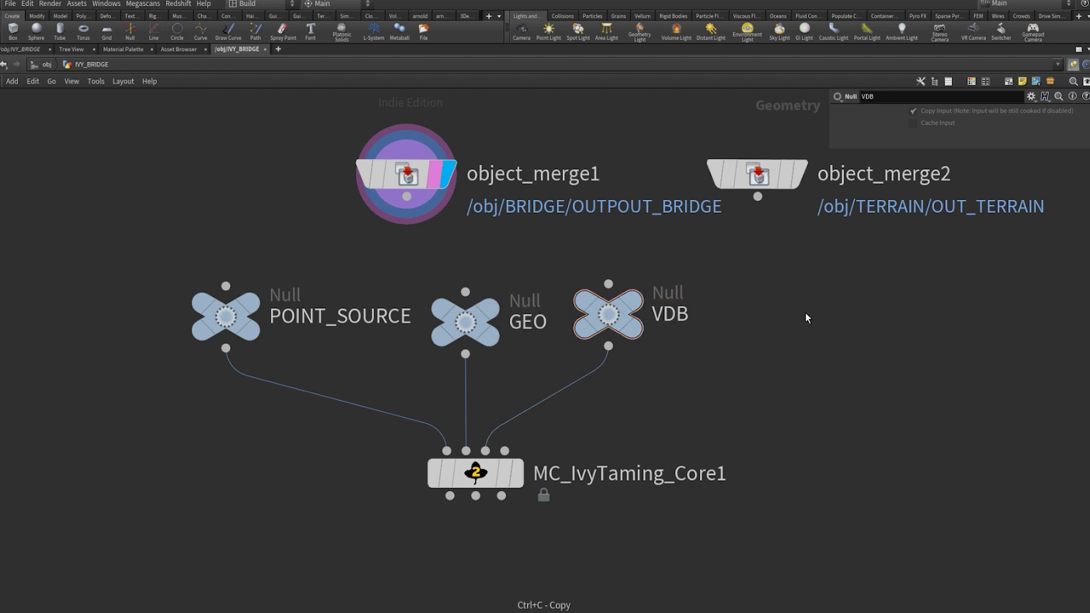
key(ctrl+v)
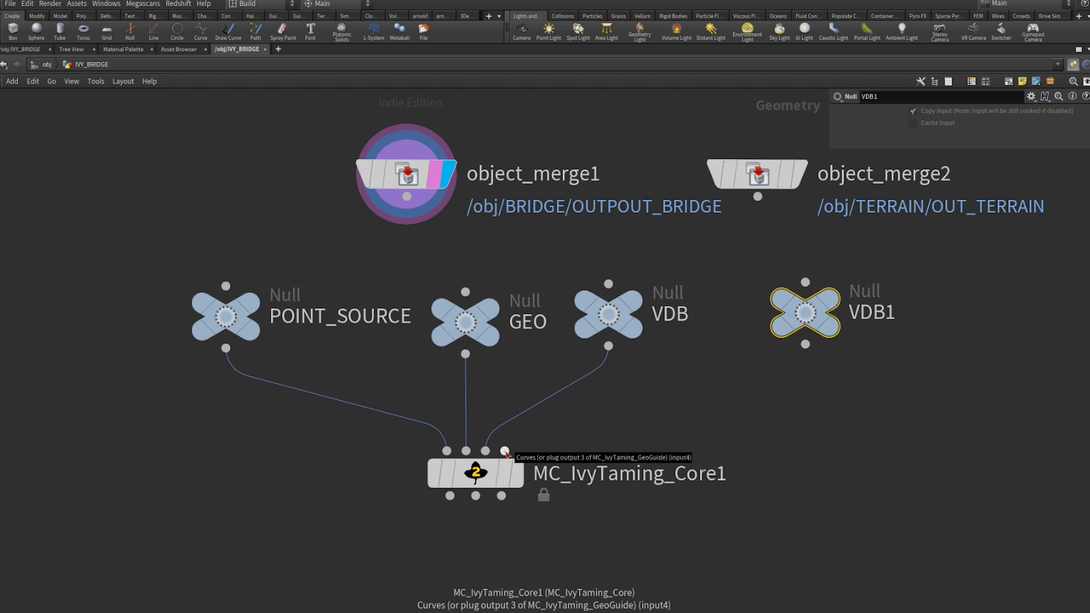
drag(504, 452, 778, 356)
middle_drag(632, 406, 429, 404)
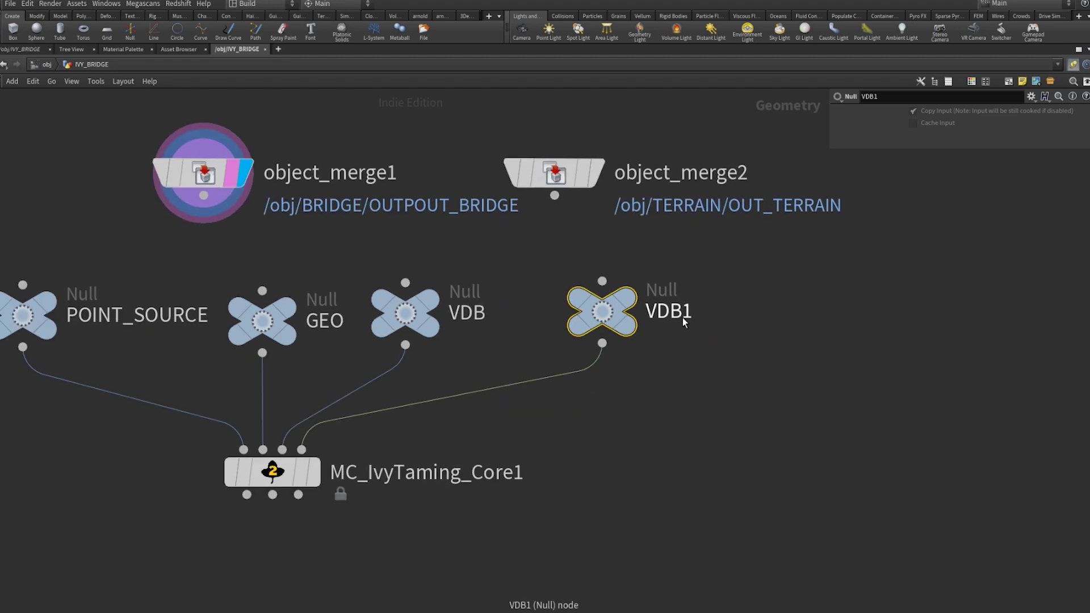
double_click(684, 322)
text(GUIDE)
key(Return)
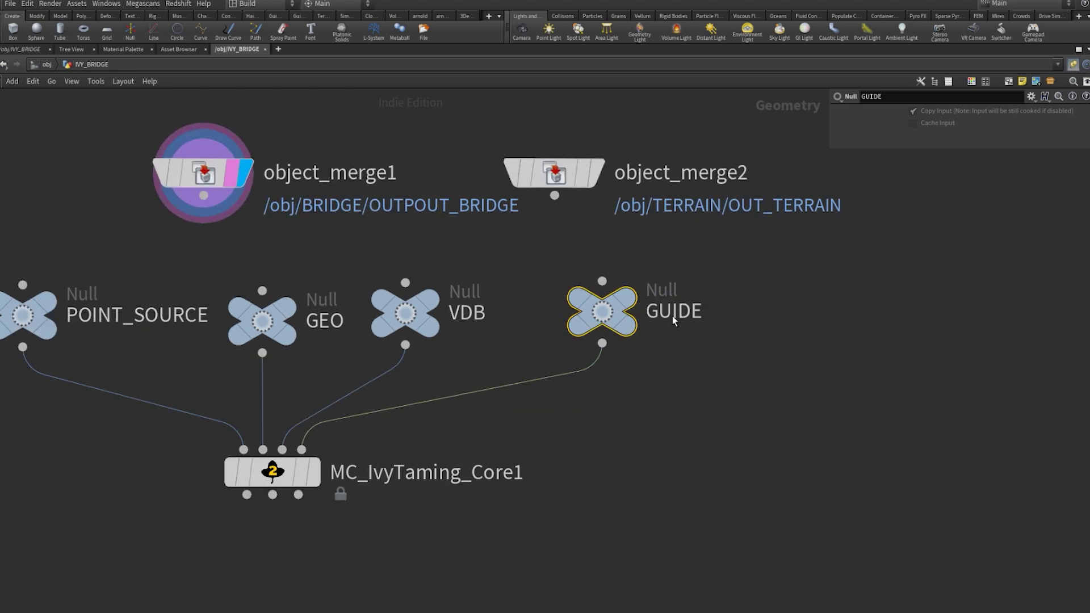
- Return from the maximized network to the multi-pane layout and display the terrain's object_merge2 node
scroll(509, 417, down, 5)
key(ctrl+b)
click(948, 431)
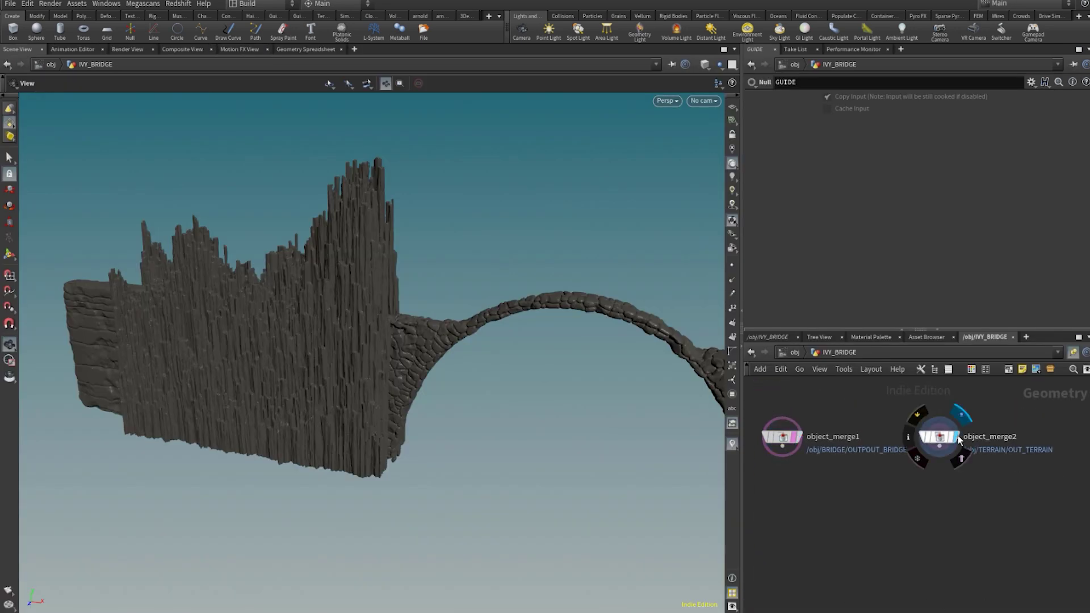
- Add a Group Create node with the terrain merge as first input and the bridge merge as second, and display it
key(Tab)
text(group)
key(Return)
click(869, 491)
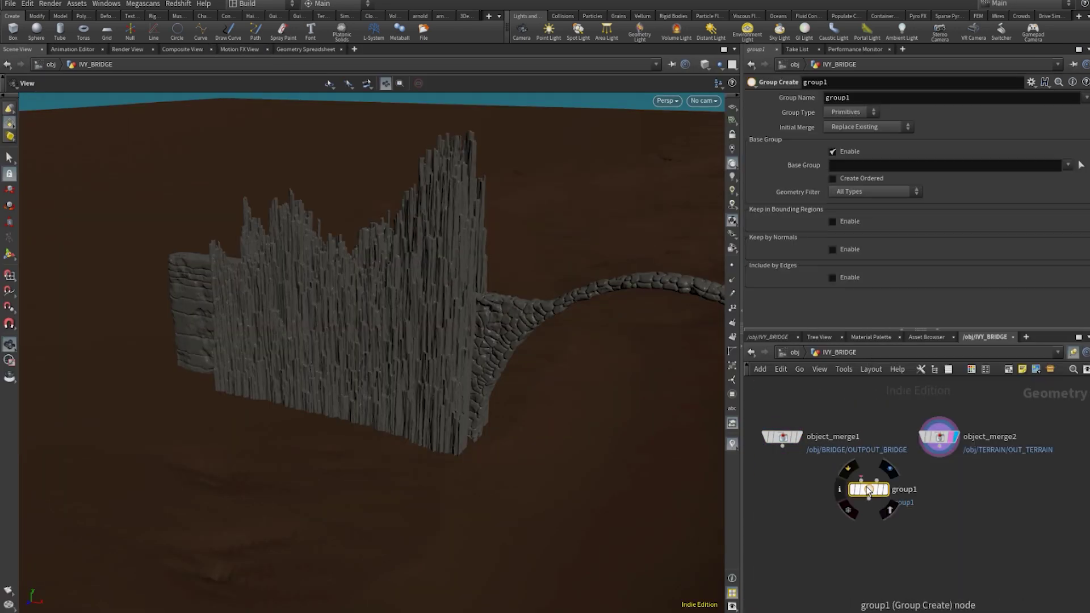
drag(890, 489, 783, 447)
scroll(972, 499, up, 3)
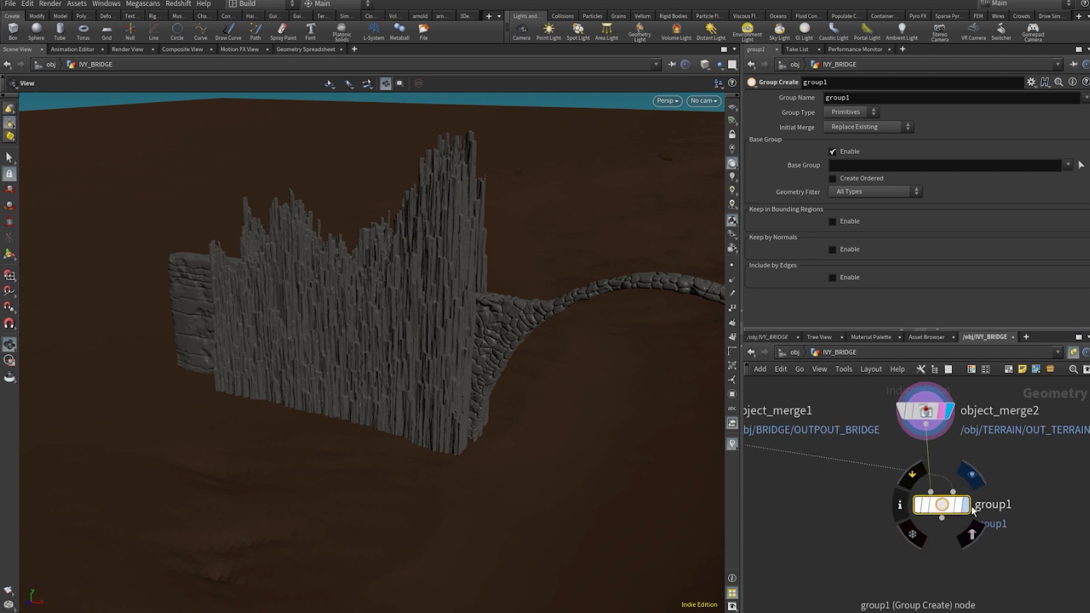
click(965, 504)
- Make the group a Points group without a base group, limited by a Bounding Object region, and inspect it in wireframe
click(852, 112)
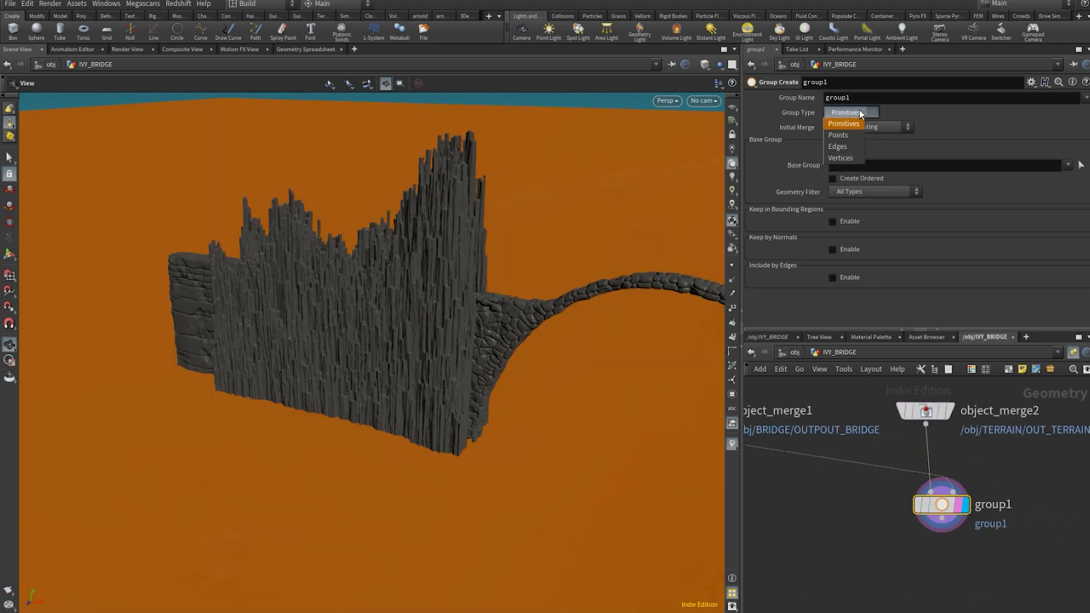
click(850, 126)
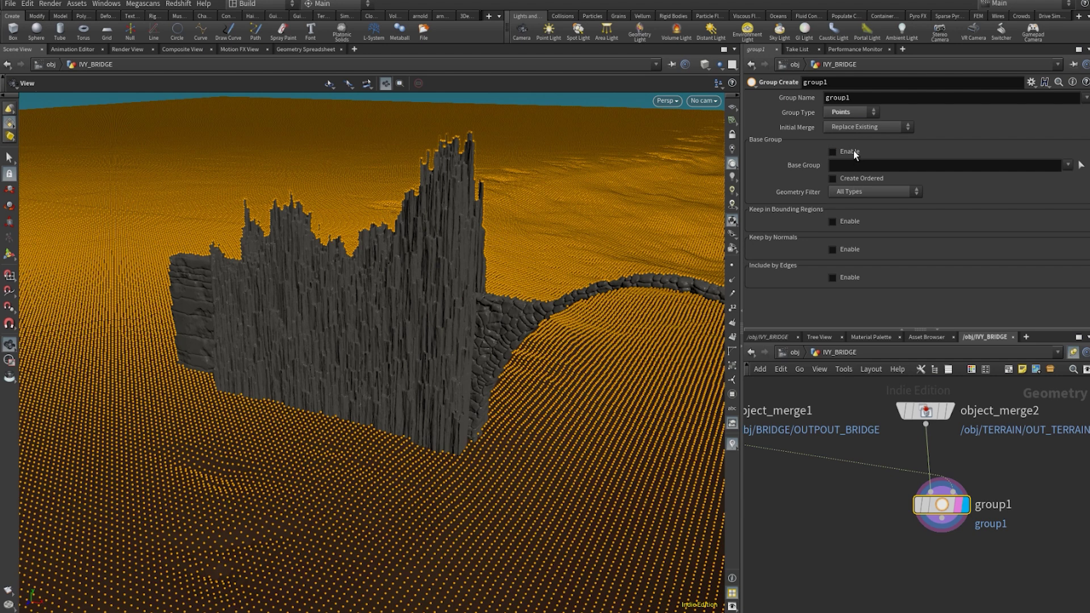
click(854, 151)
click(885, 192)
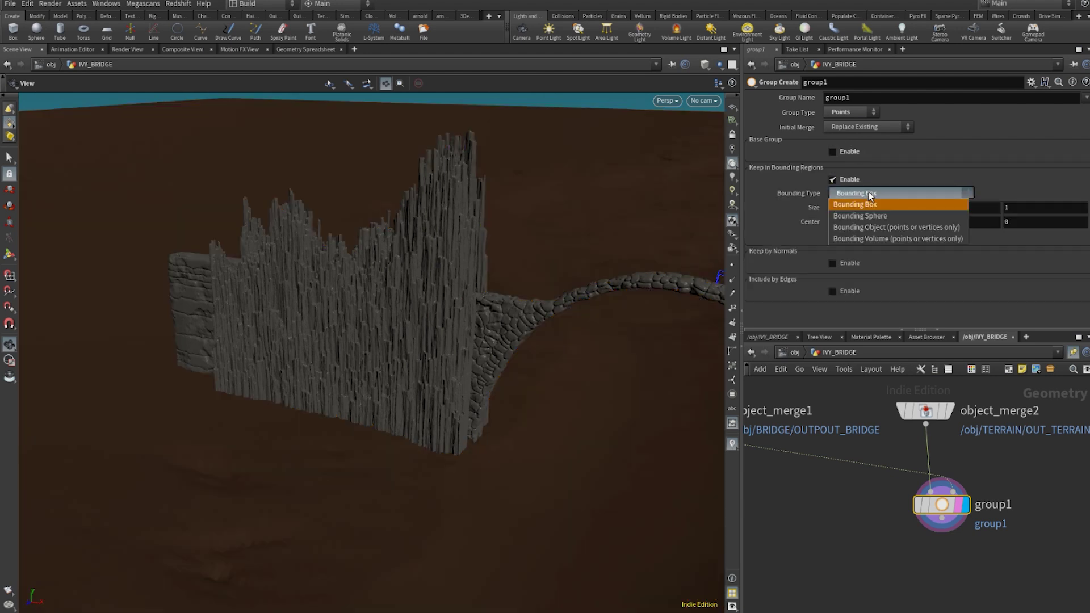
click(874, 228)
mouse_move(360, 413)
mouse_down()
mouse_move(306, 395)
mouse_move(382, 406)
mouse_move(322, 382)
mouse_move(306, 361)
mouse_up()
key(w)
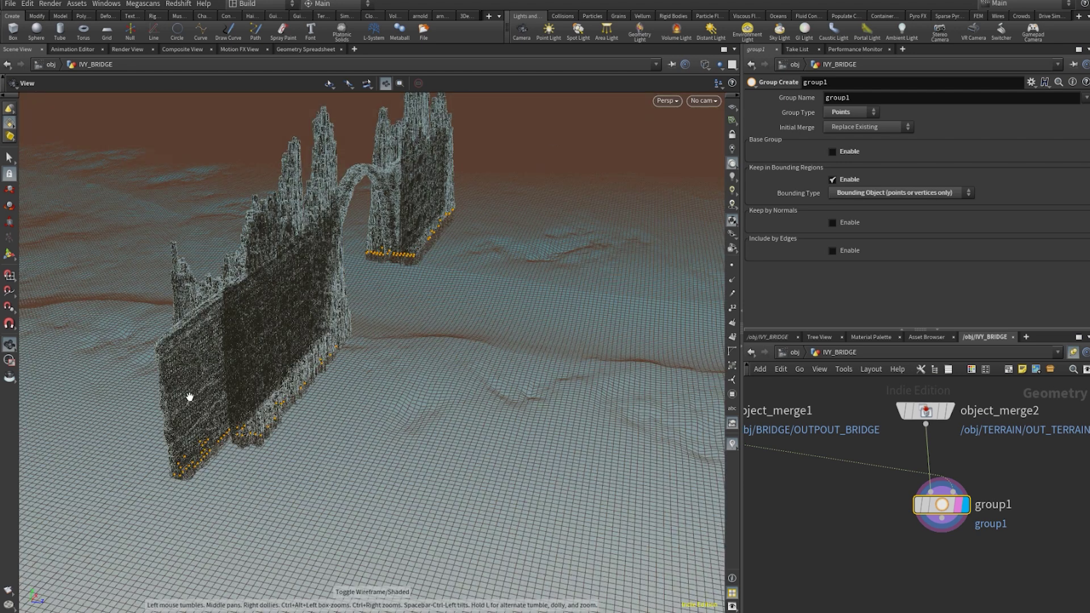
drag(354, 396, 256, 352)
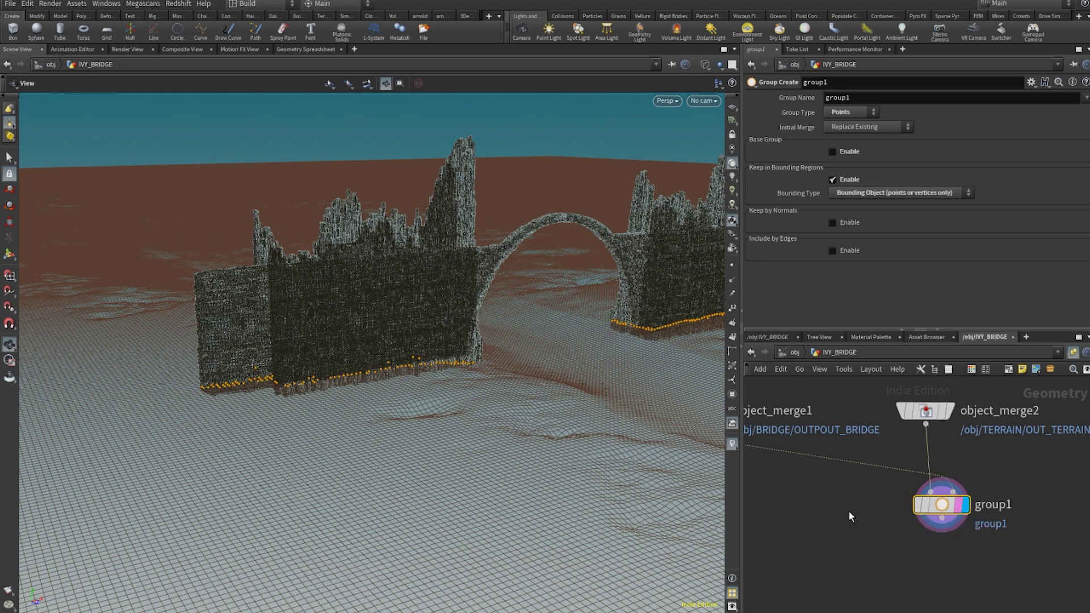
- Insert a Transform node on the wire between the bridge merge and the group node's second input
middle_drag(855, 515, 882, 521)
key(Tab)
text(tr)
key(Return)
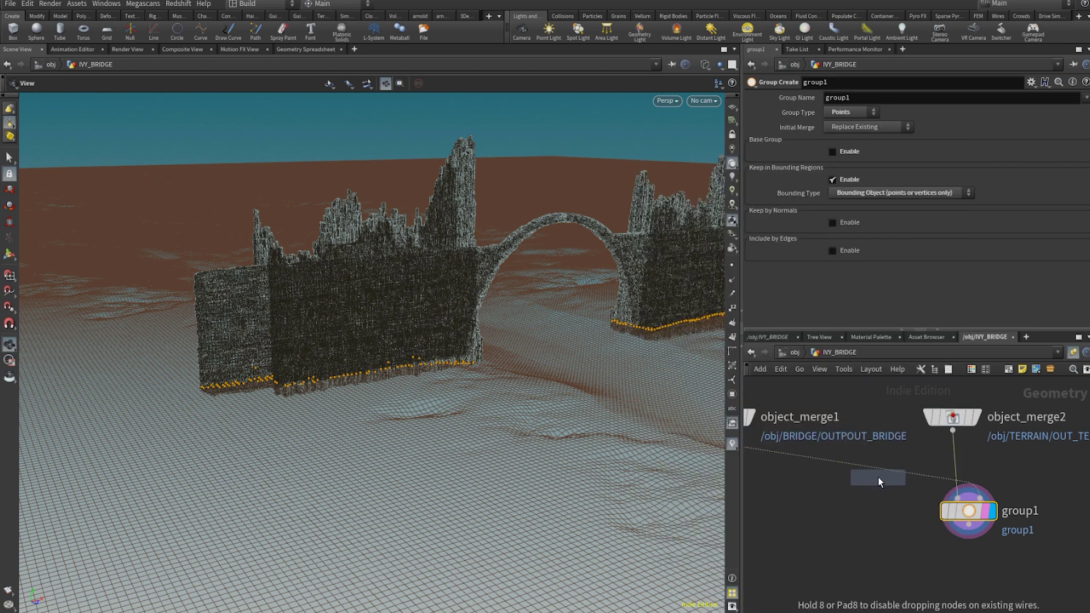
click(879, 477)
- Lower the bridge along Y in the Transform node, trying a translation of -1 before reducing the drop to 0.5
click(930, 143)
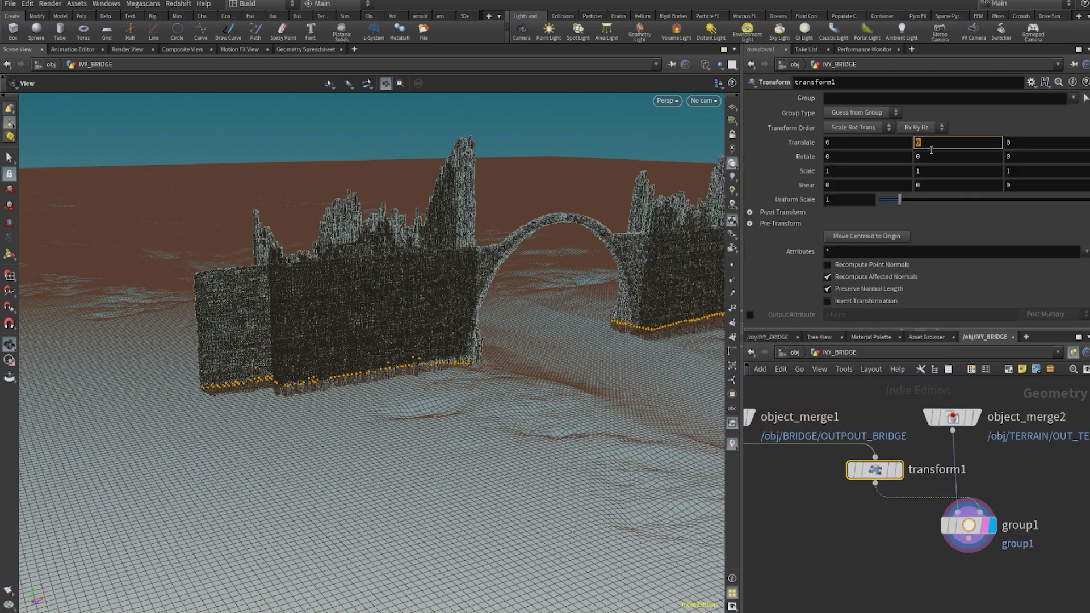
click(941, 144)
key(BackSpace)
key(Return)
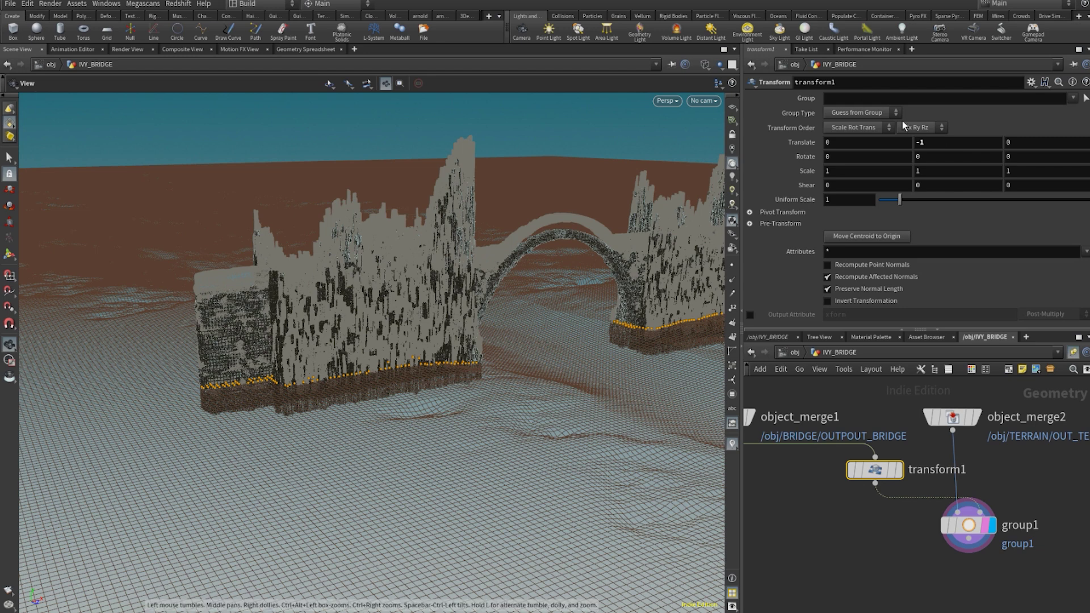
text(0.5)
key(Return)
drag(410, 370, 443, 346)
- Set the Group Create node's group name to contact and check the points around the bridge base
click(960, 524)
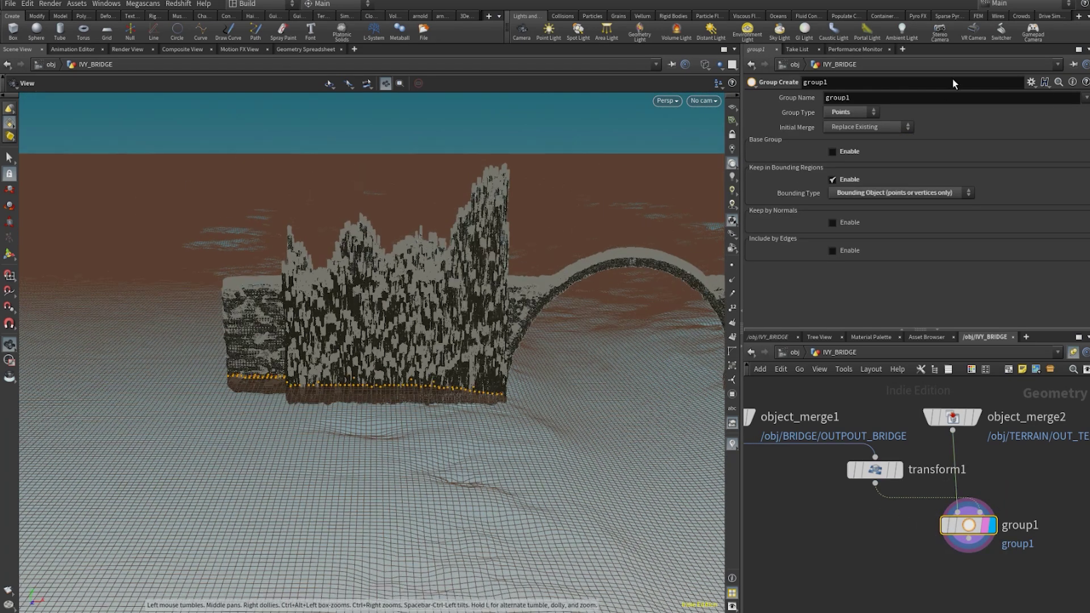
click(868, 102)
text(contac)
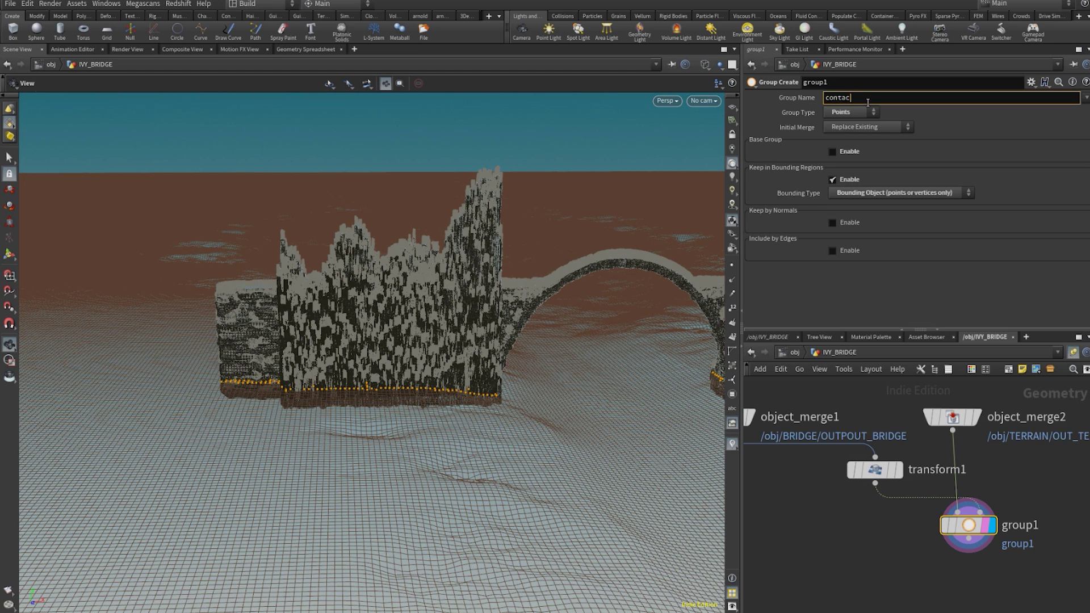
text(t)
key(Return)
drag(512, 378, 548, 398)
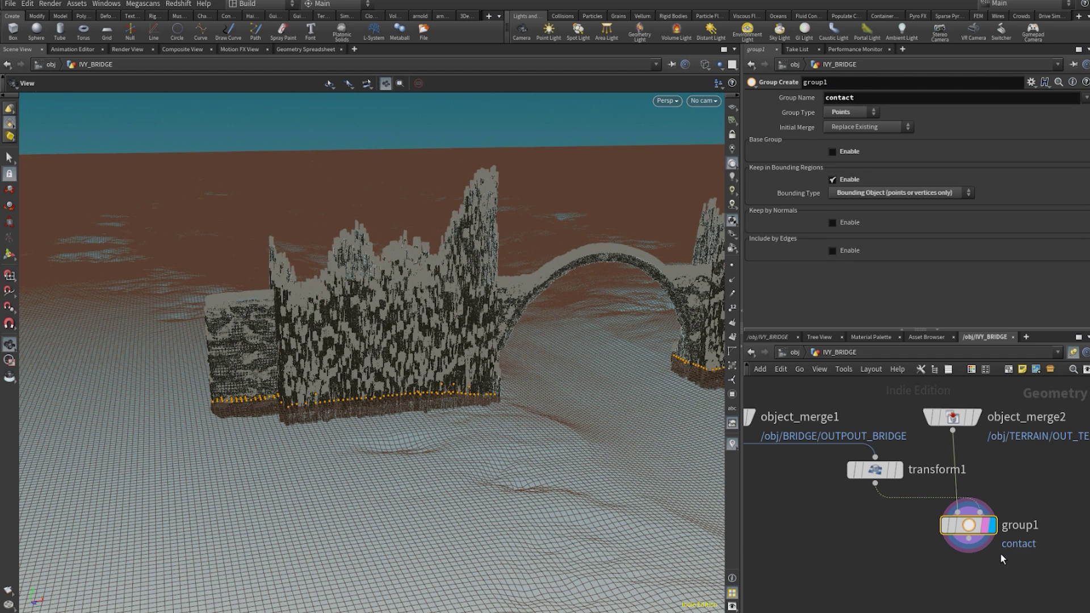
- Add a Group Expand node below group1, connect it to group1's output, and display it
middle_drag(1000, 553, 928, 483)
scroll(926, 493, down, 1)
key(Tab)
text(groupex)
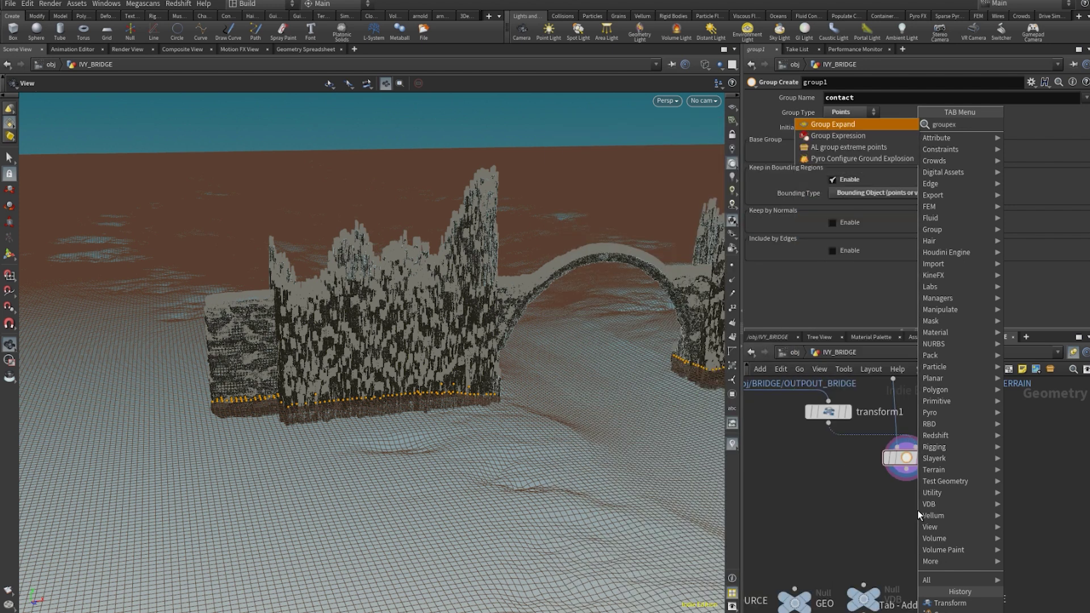
key(Return)
click(920, 515)
scroll(920, 511, up, 2)
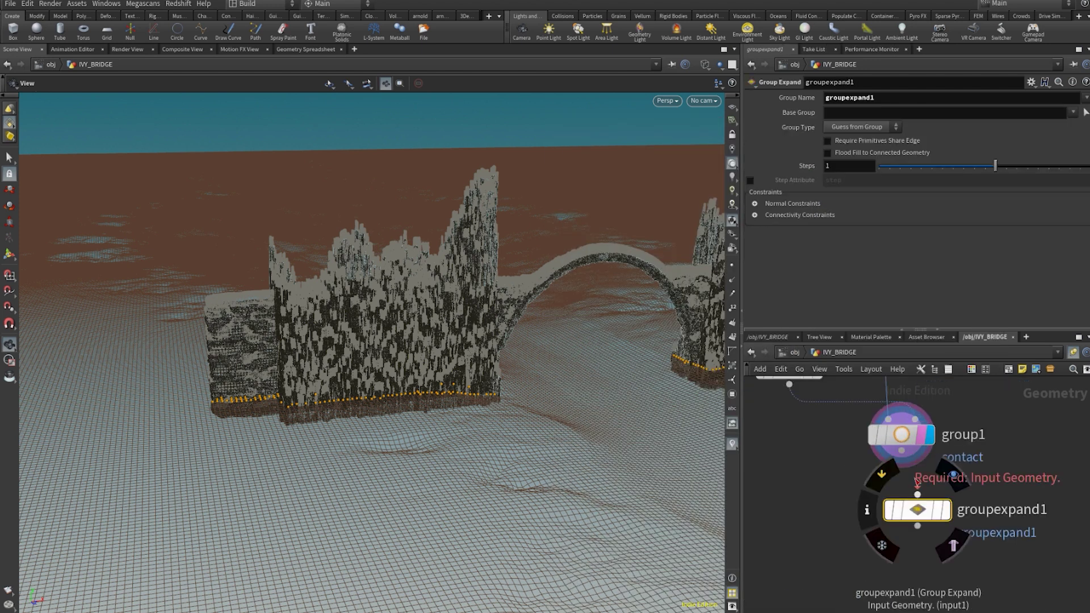
click(942, 513)
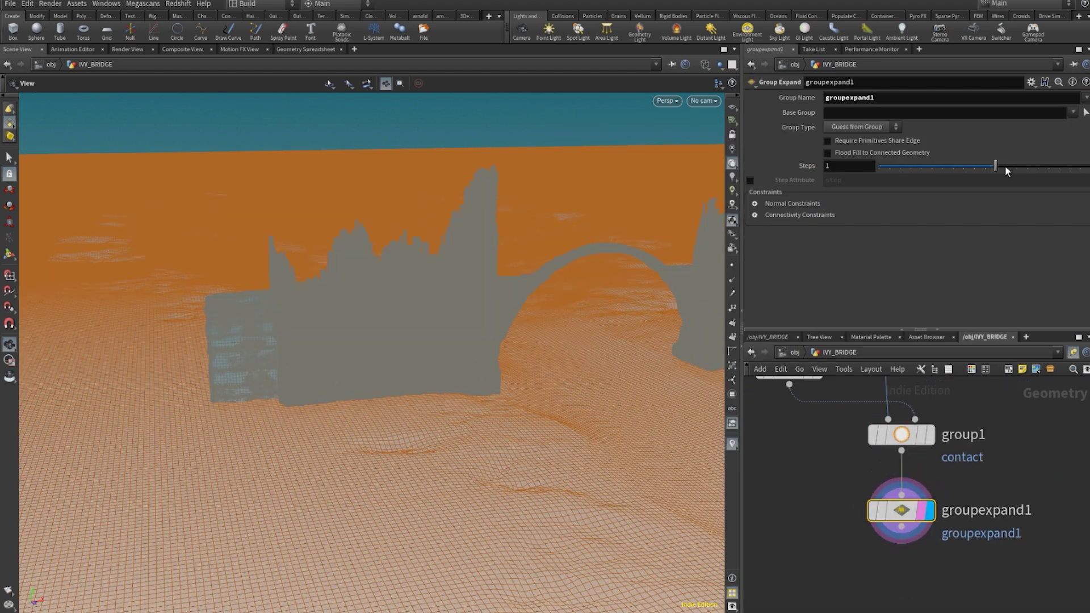
- Set both the group name and the base group of the Group Expand node to contact
double_click(947, 101)
key(BackSpace)
click(1087, 99)
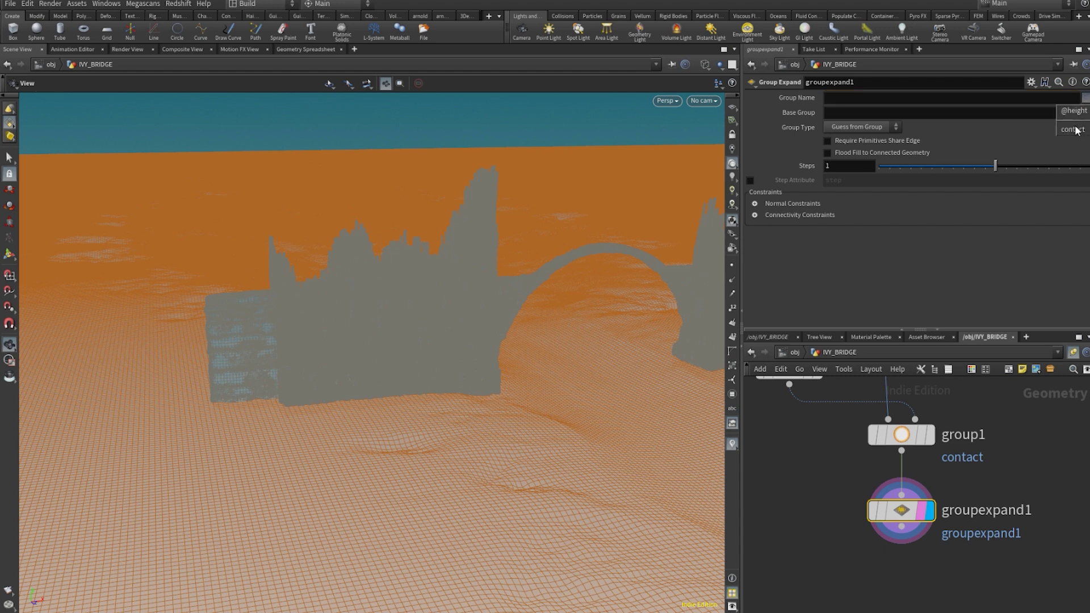
click(1072, 129)
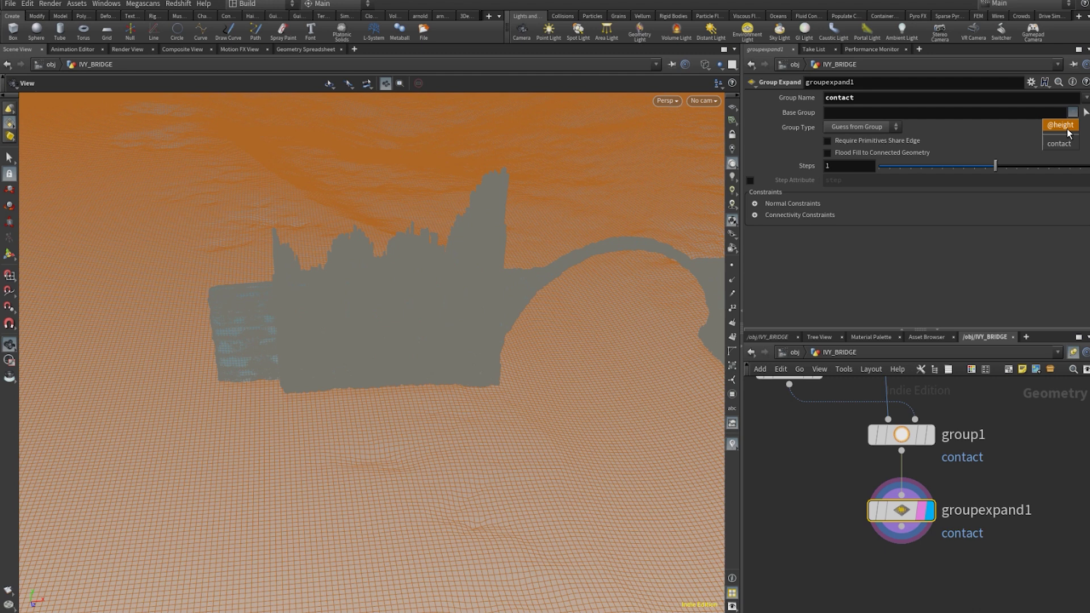
click(1059, 143)
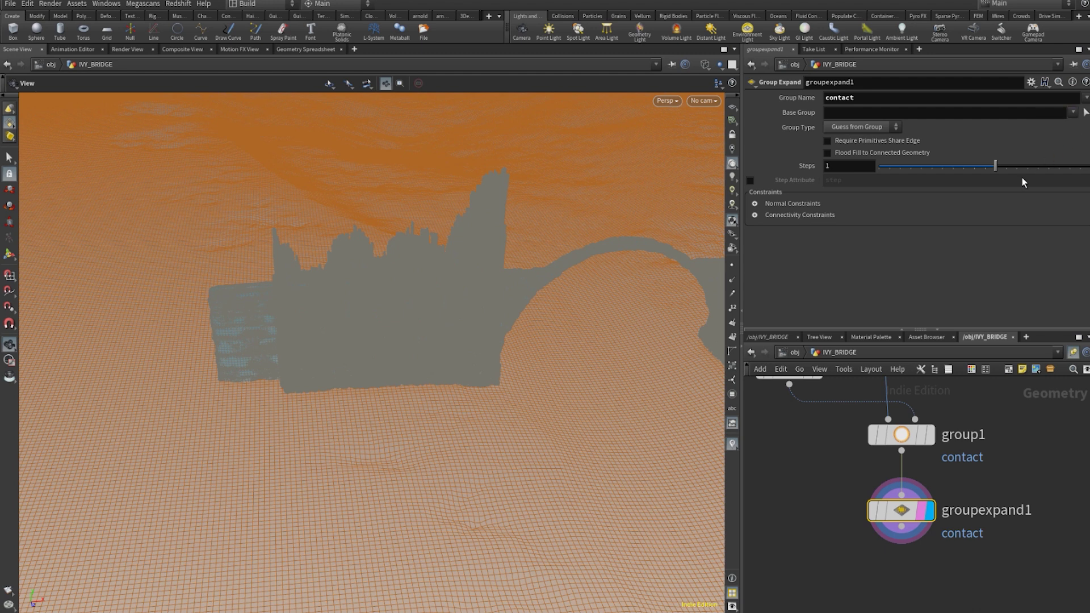
- Expand the contact group by 40 steps after testing 10, and check its extent under the arch
click(855, 165)
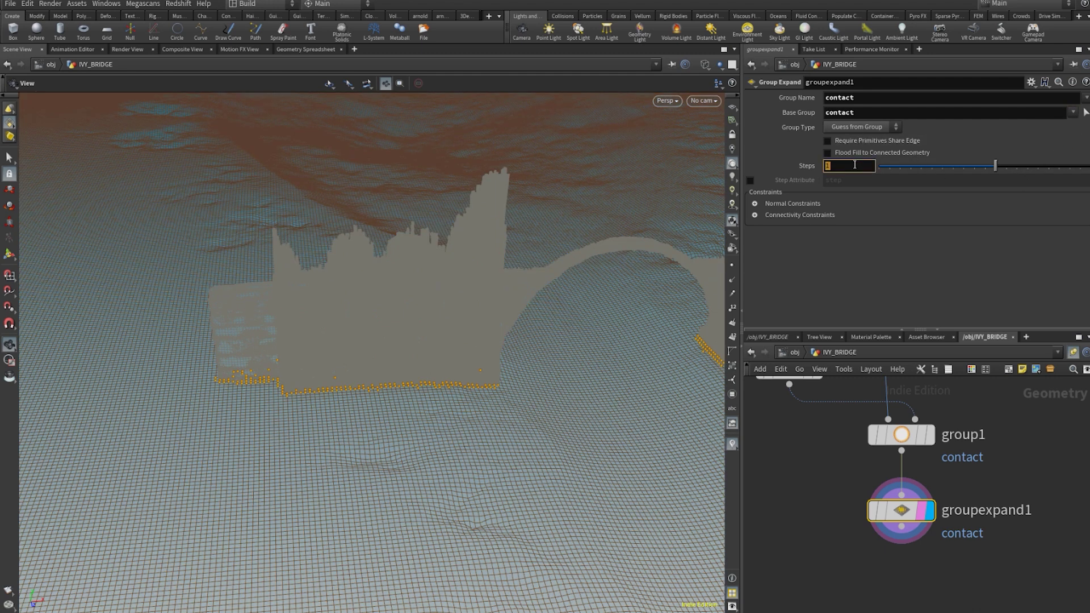
key(Return)
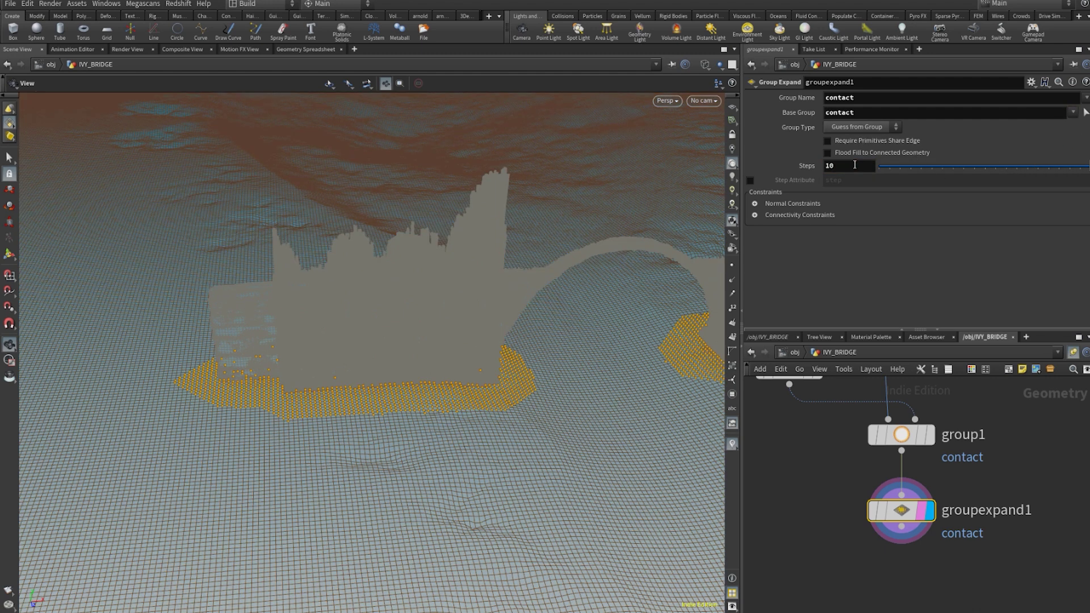
key(Return)
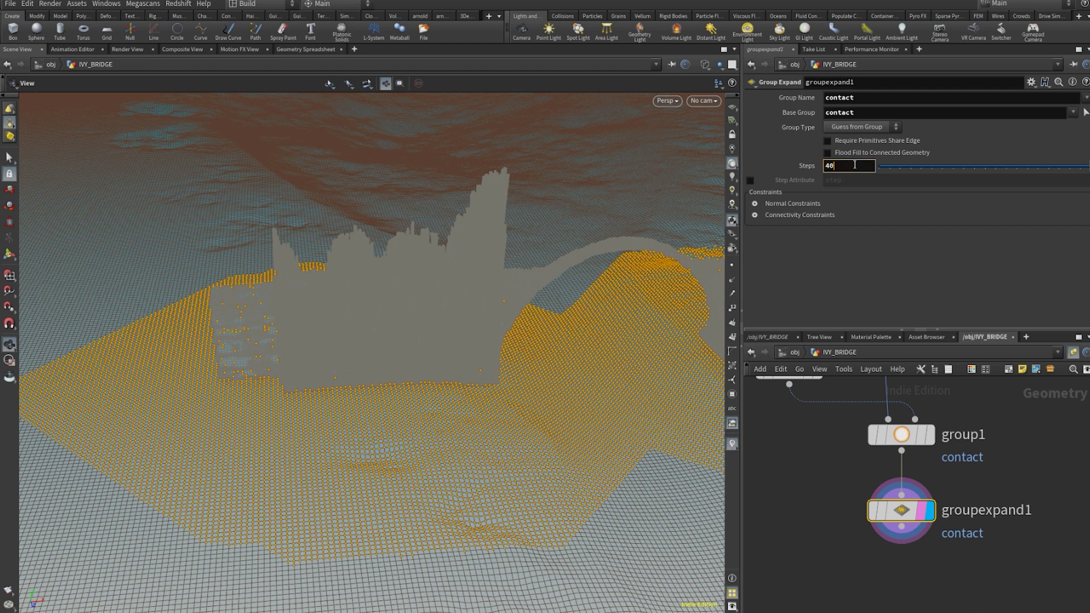
key(Return)
middle_drag(619, 362, 492, 372)
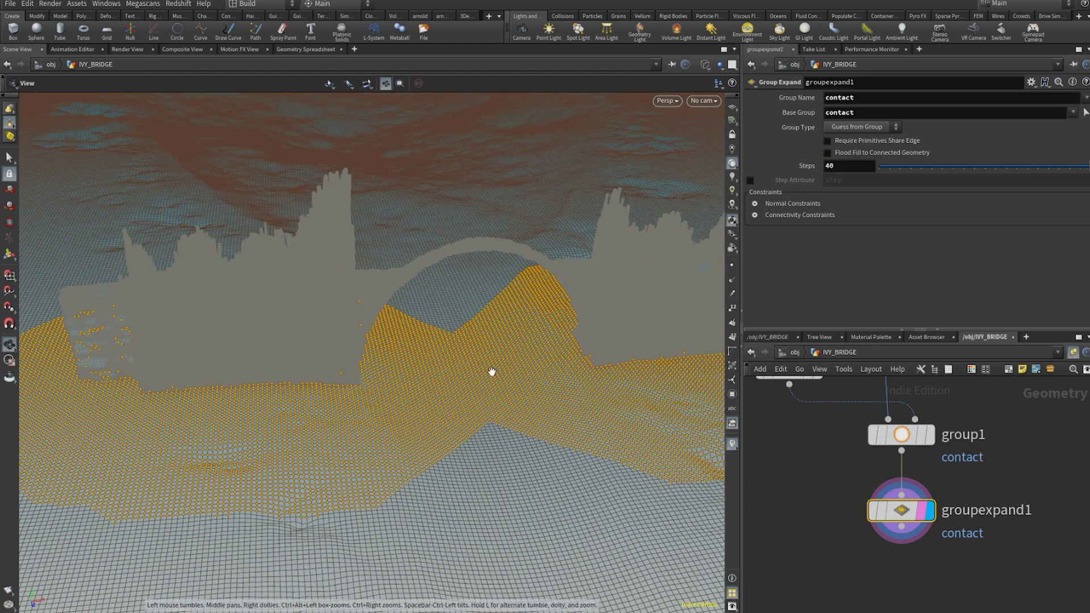
- Move the transform and group nodes up together in the network and return the viewport to shaded display
mouse_move(955, 577)
middle_down()
mouse_move(949, 533)
mouse_move(954, 597)
middle_up()
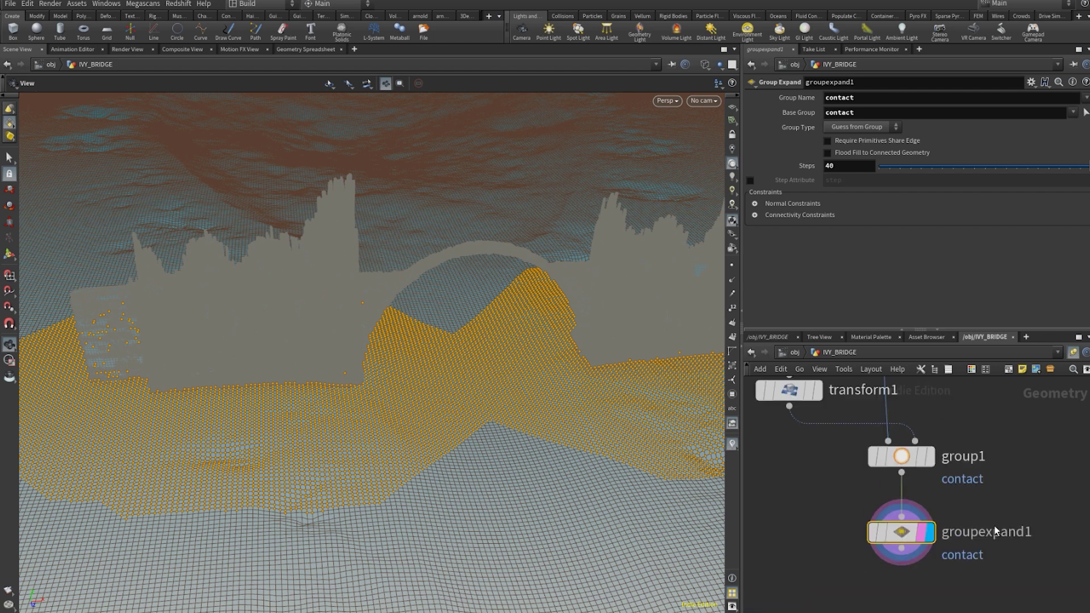
scroll(994, 528, down, 5)
drag(1012, 543, 800, 424)
drag(964, 529, 957, 459)
scroll(963, 461, up, 5)
click(945, 454)
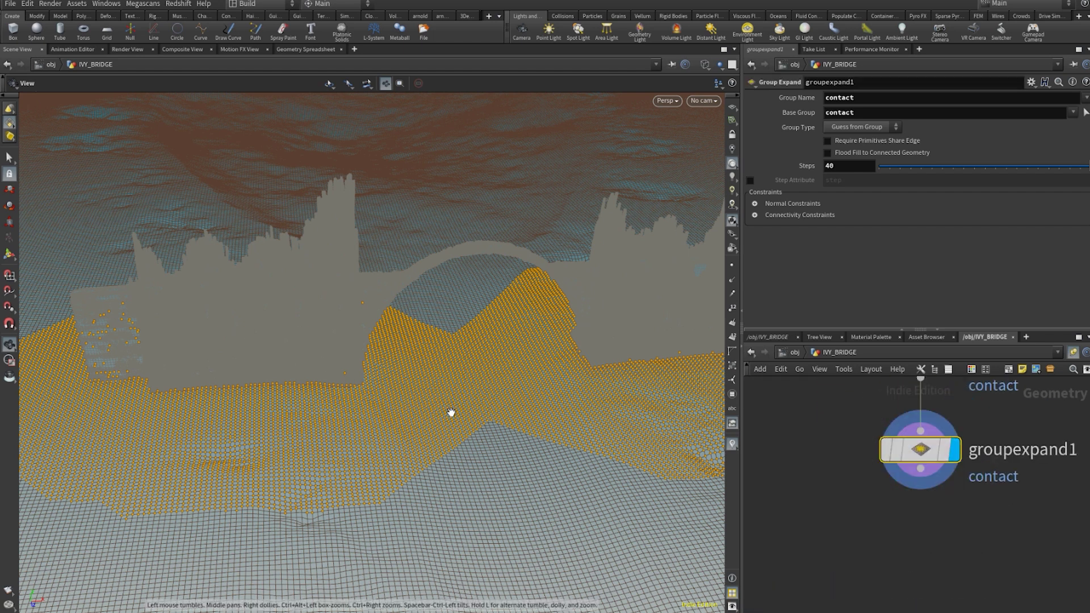
key(w)
- Add a Delete node below groupexpand1, connect it to that node's output, and display it
key(Tab)
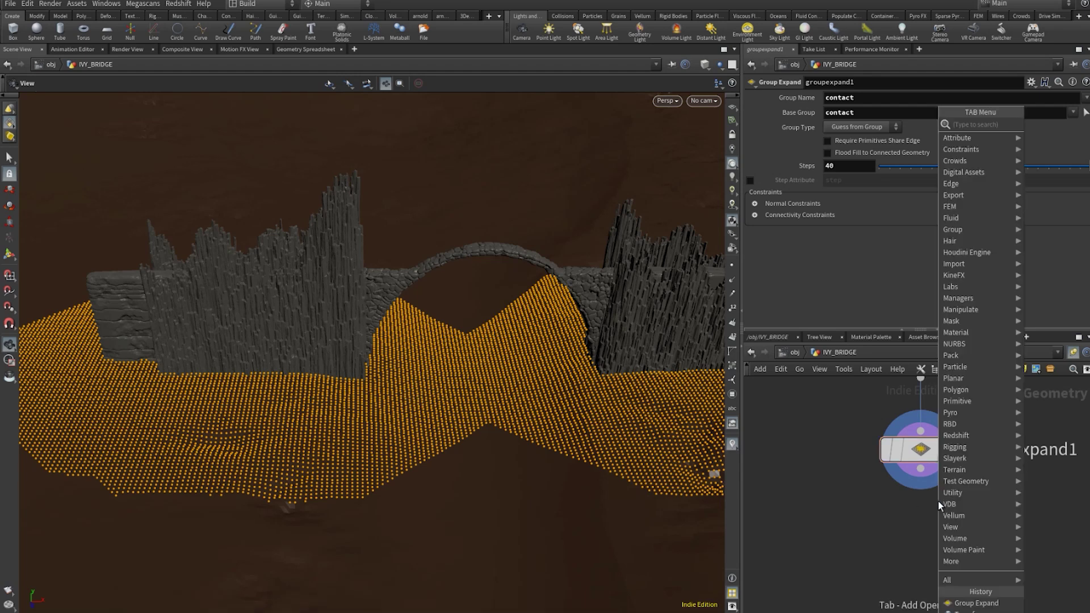
text(delete)
key(Return)
click(938, 502)
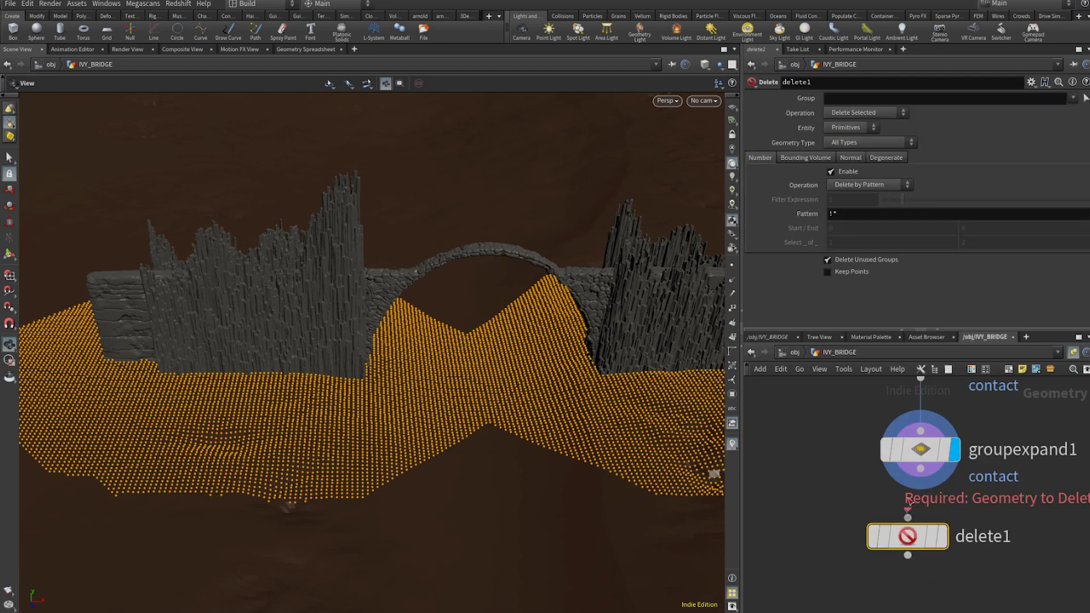
click(940, 536)
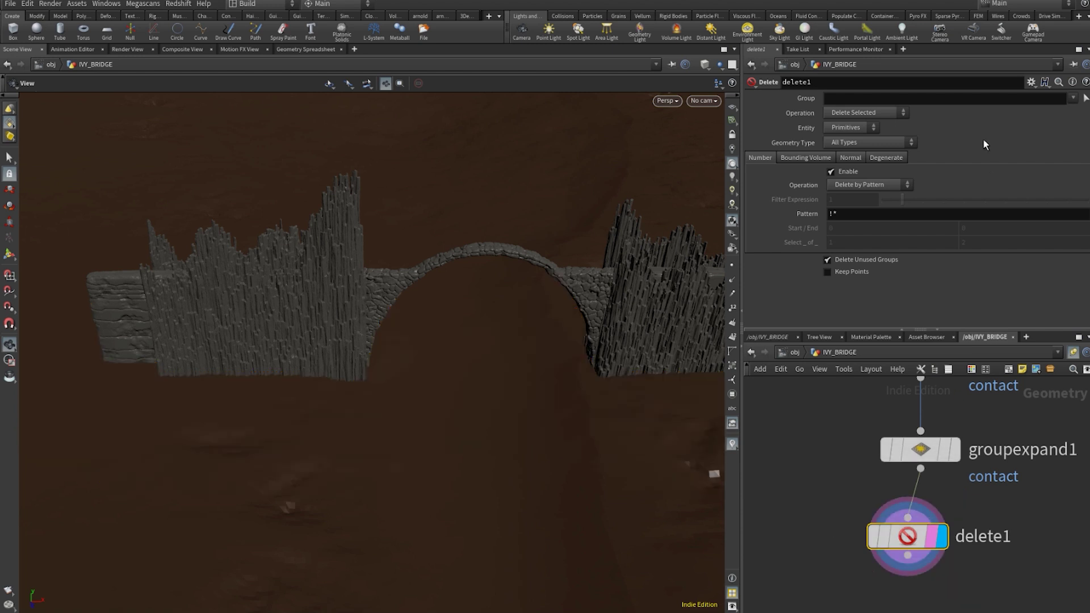
- Configure delete1 to delete non-selected points using the contact group, keeping only the terrain around the bridge
click(1071, 100)
click(868, 161)
click(853, 128)
click(853, 151)
click(875, 113)
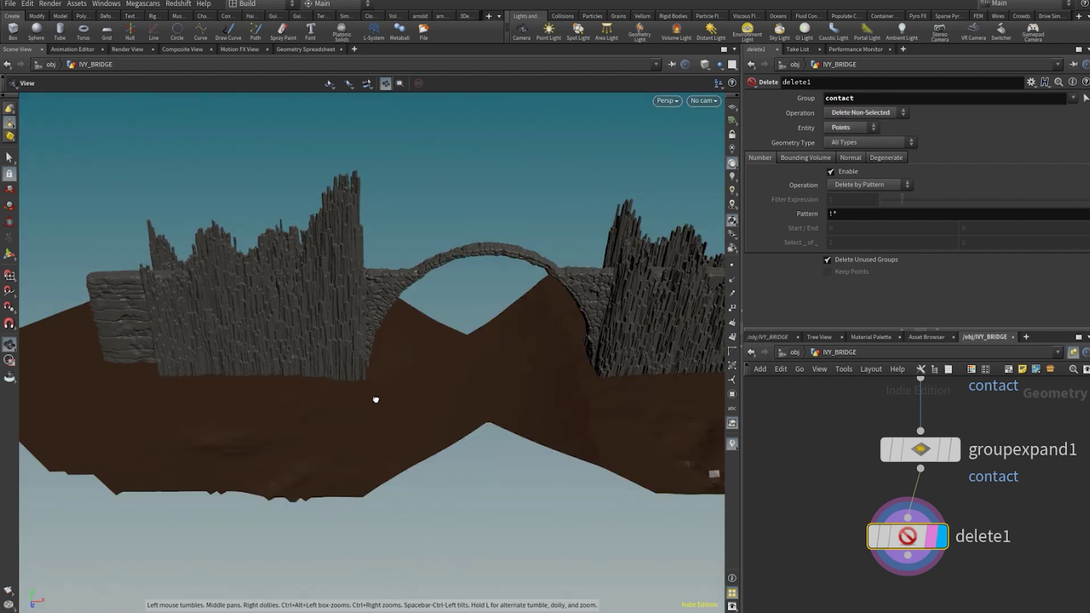
mouse_move(376, 400)
mouse_down()
mouse_move(384, 392)
mouse_move(316, 397)
mouse_move(363, 395)
mouse_up()
- Inspect the isolated terrain at object level and again inside IVY_BRIDGE, including a brief wireframe check
key(u)
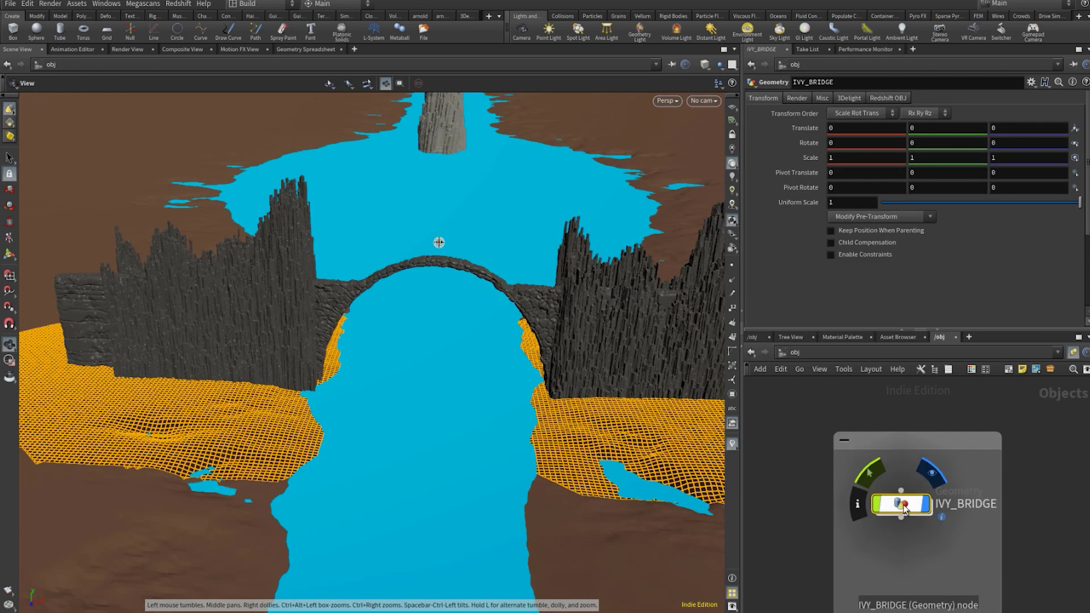
double_click(902, 504)
middle_drag(960, 528, 961, 553)
mouse_move(418, 407)
mouse_down()
mouse_move(377, 431)
mouse_move(402, 433)
mouse_move(345, 370)
mouse_up()
key(w)
key(w)
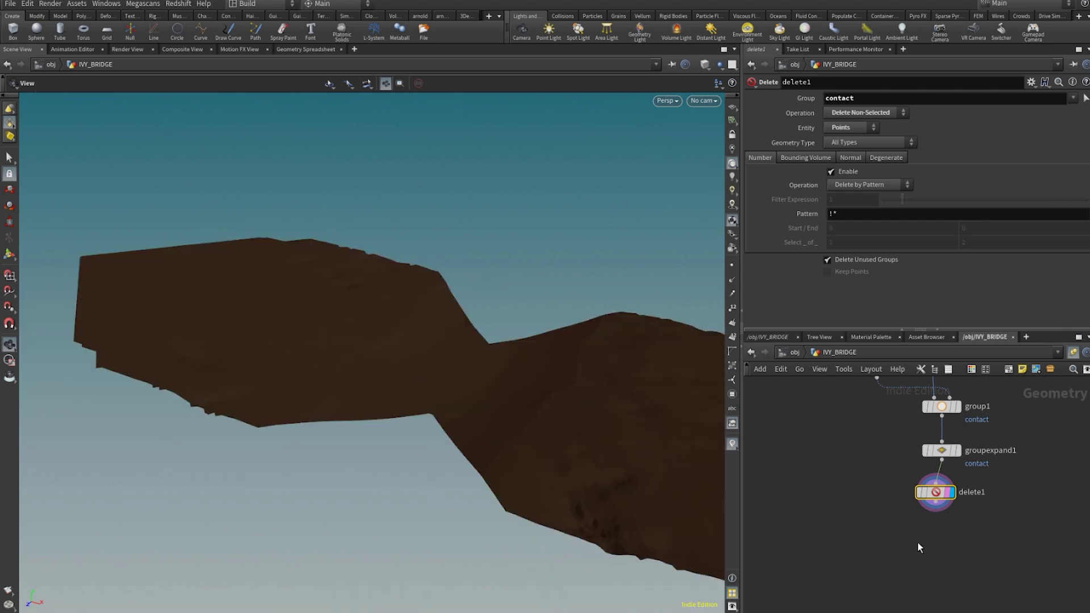
- Add a Labs Thicken node below delete1 in the network
key(Tab)
text(thi)
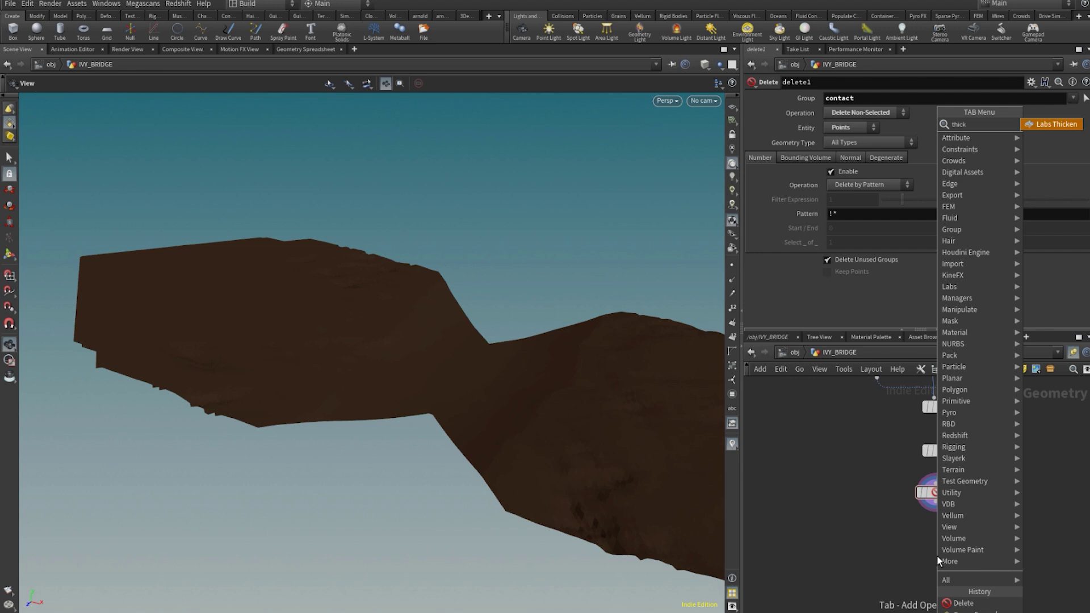
key(Return)
click(937, 555)
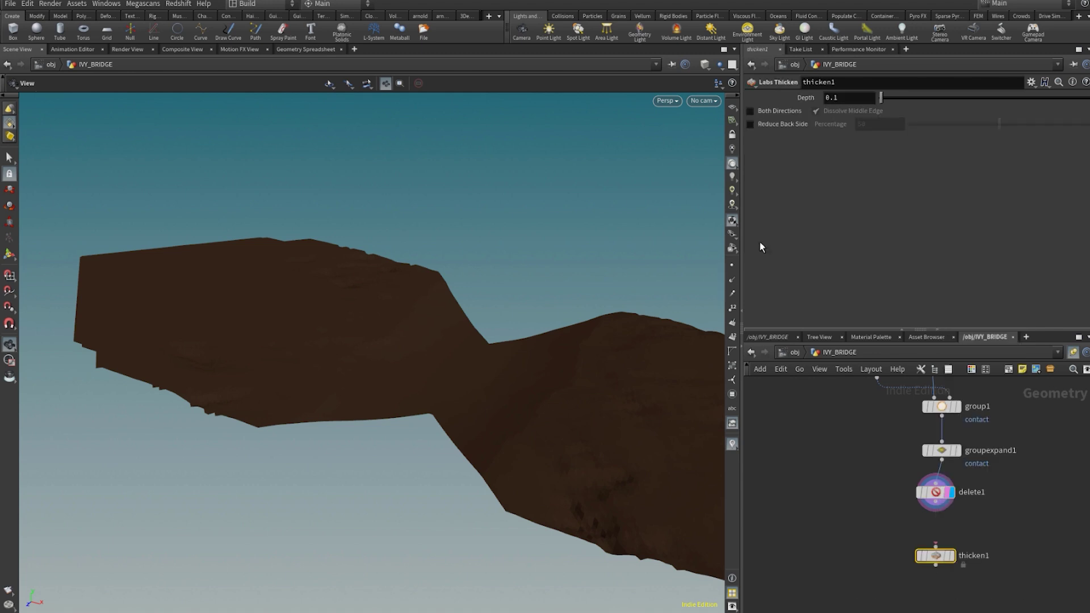
- Enable the SideFX Labs shelf in the shelf set
click(487, 17)
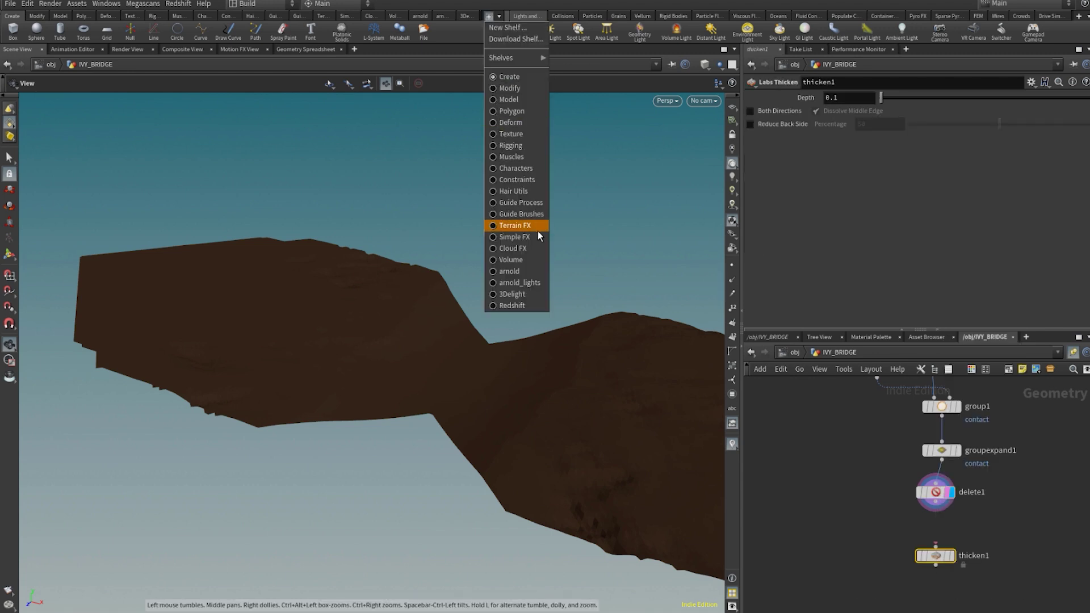
mouse_move(522, 59)
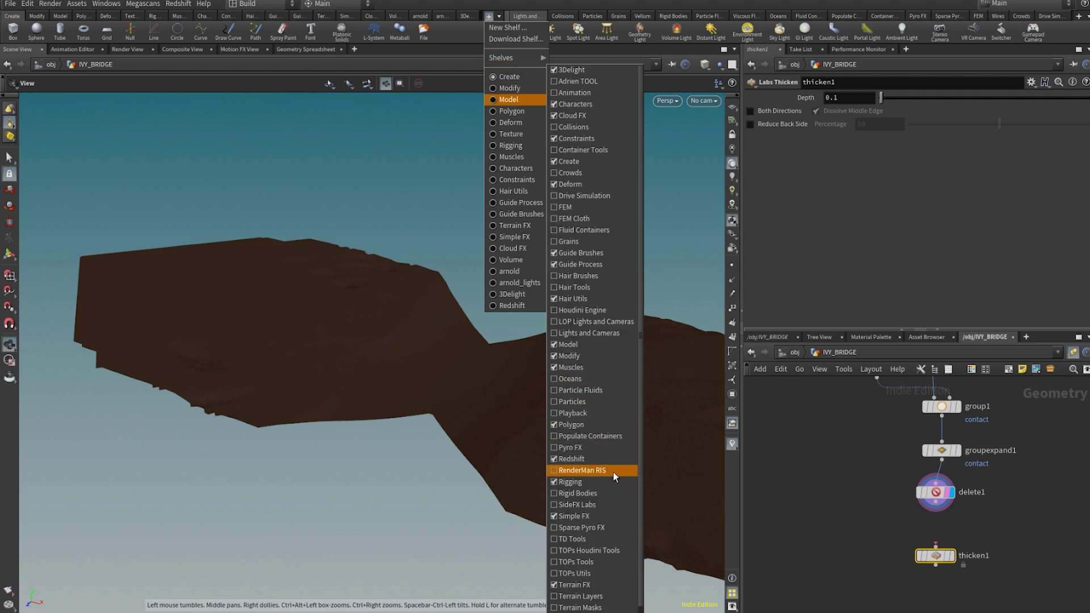
click(608, 503)
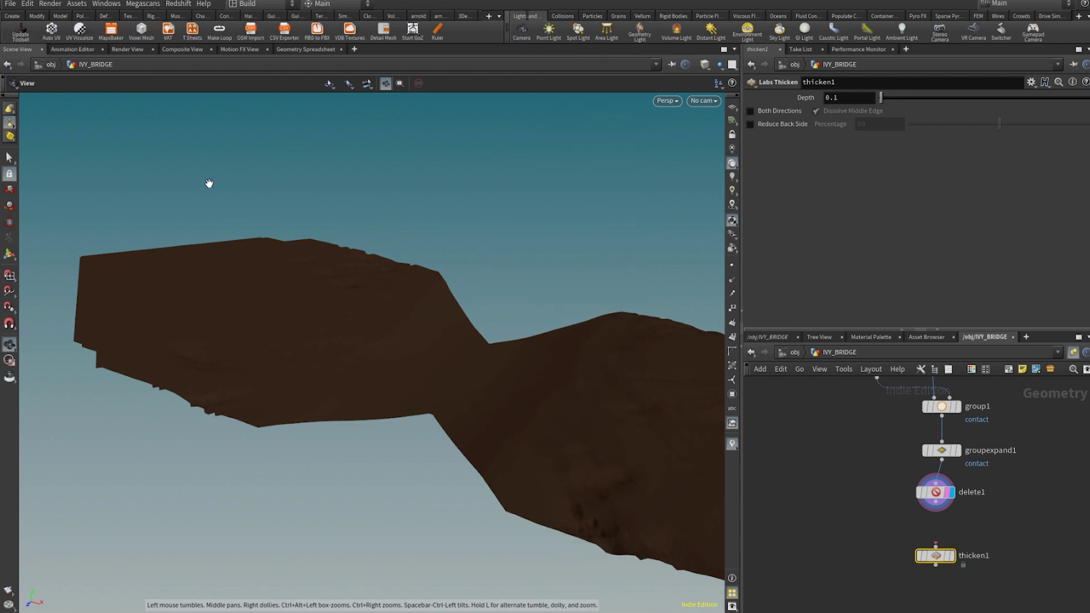
- Connect delete1 to thicken1, display the thicken node, and view the terrain piece from its side
scroll(931, 568, up, 4)
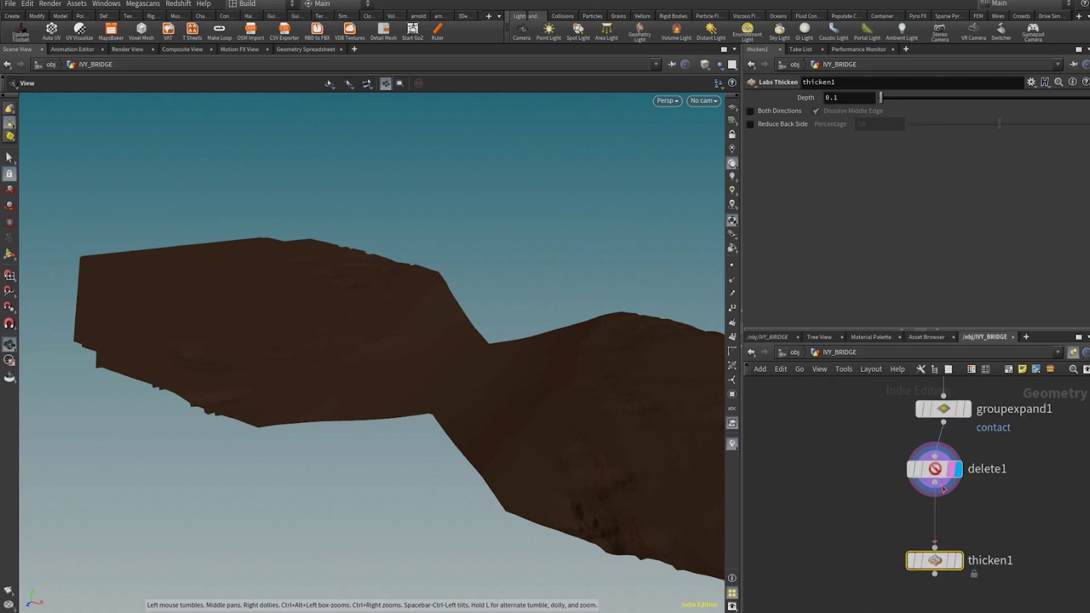
drag(931, 570, 941, 570)
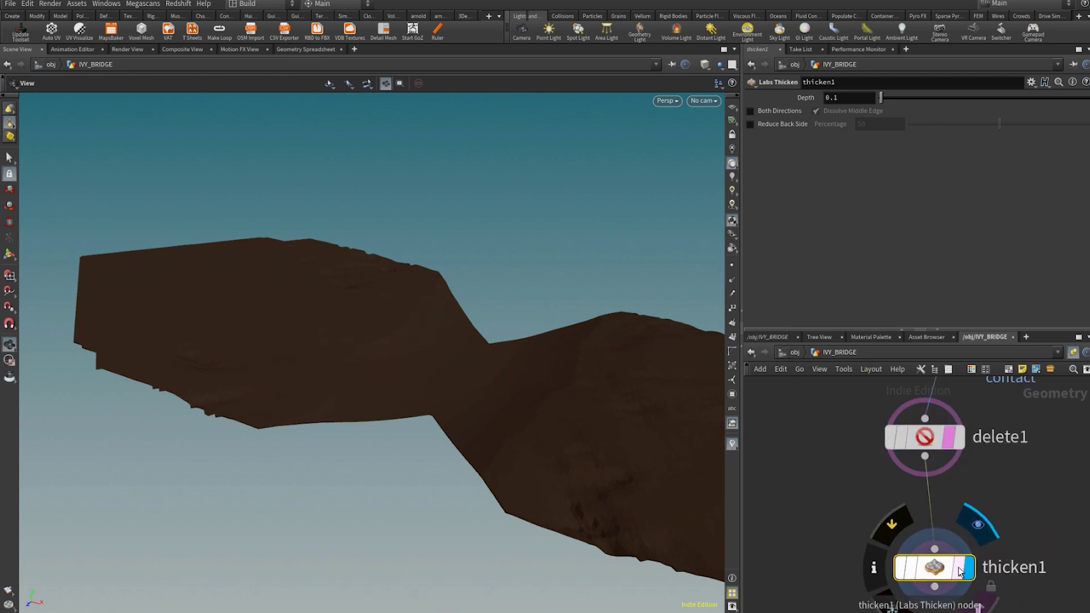
click(969, 567)
drag(305, 261, 362, 241)
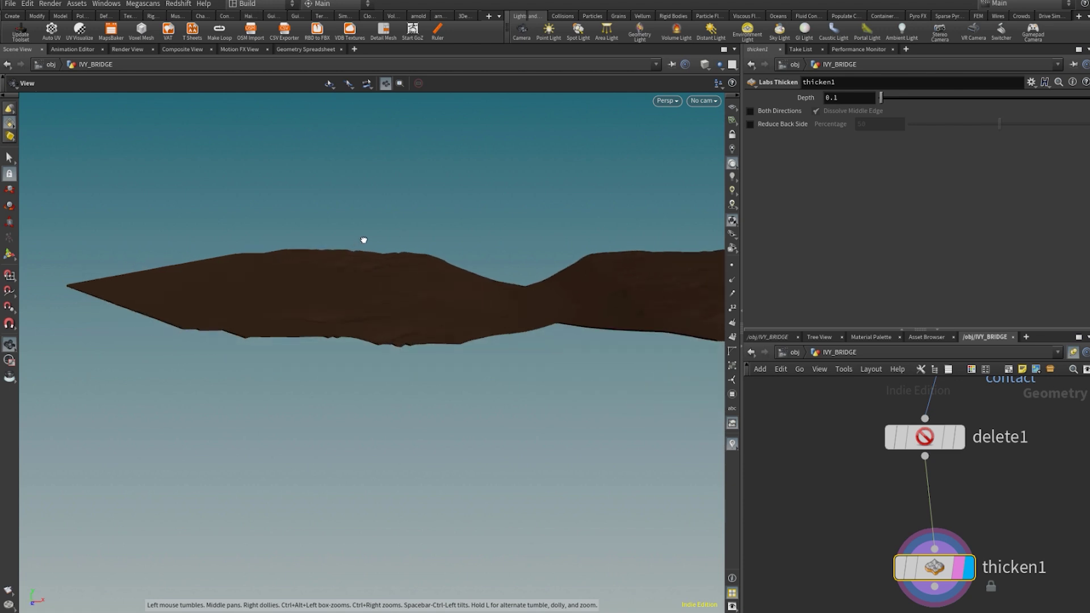
- Set the Thicken depth to 0.73 with Both Directions off, after testing 1.35 in both directions
drag(881, 97, 910, 96)
click(790, 110)
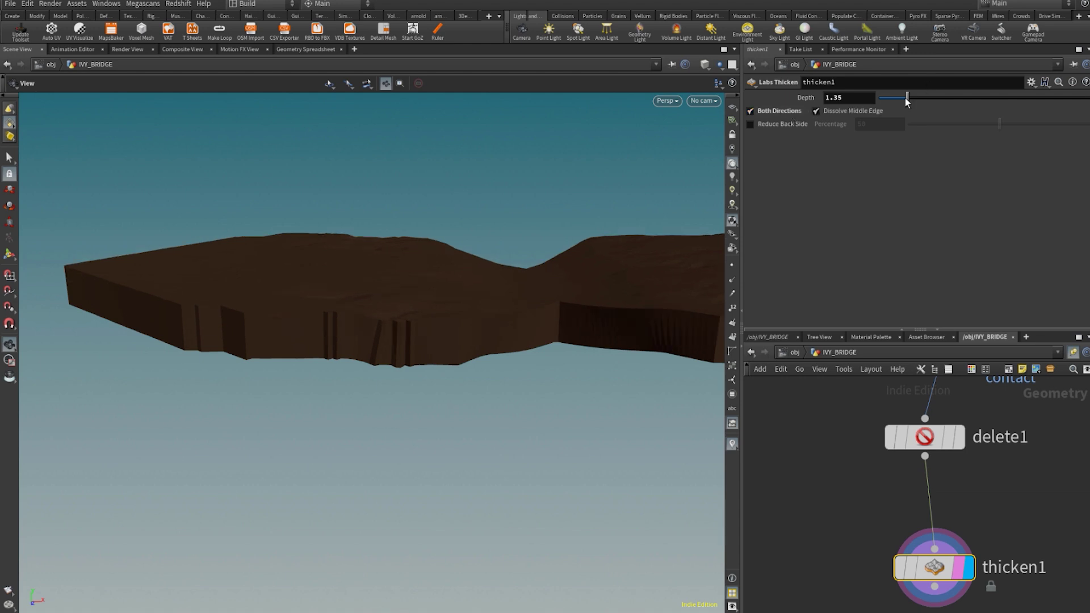
click(792, 111)
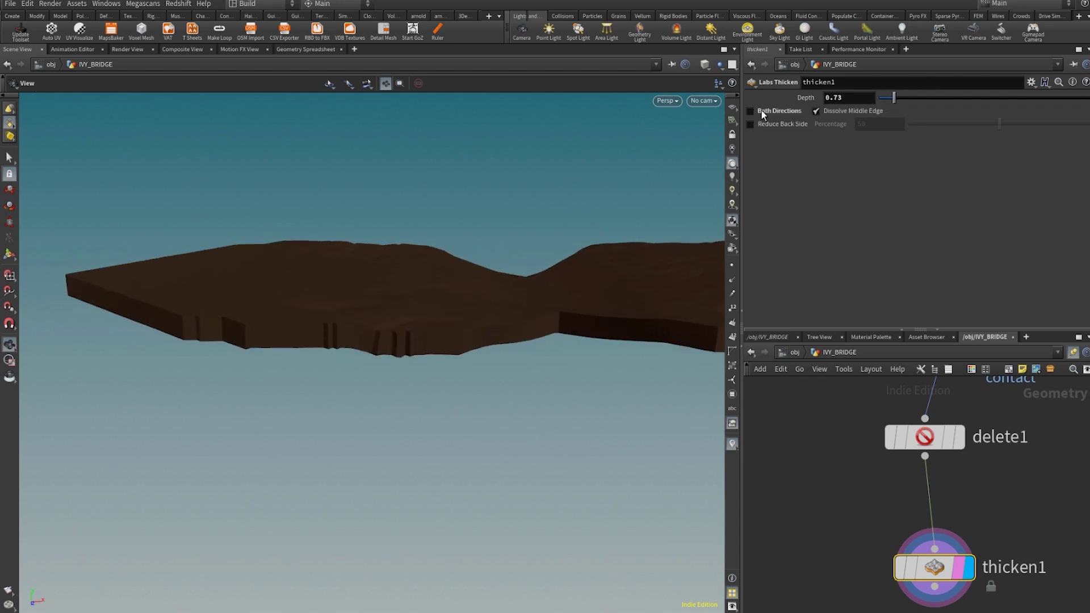
drag(639, 279, 523, 283)
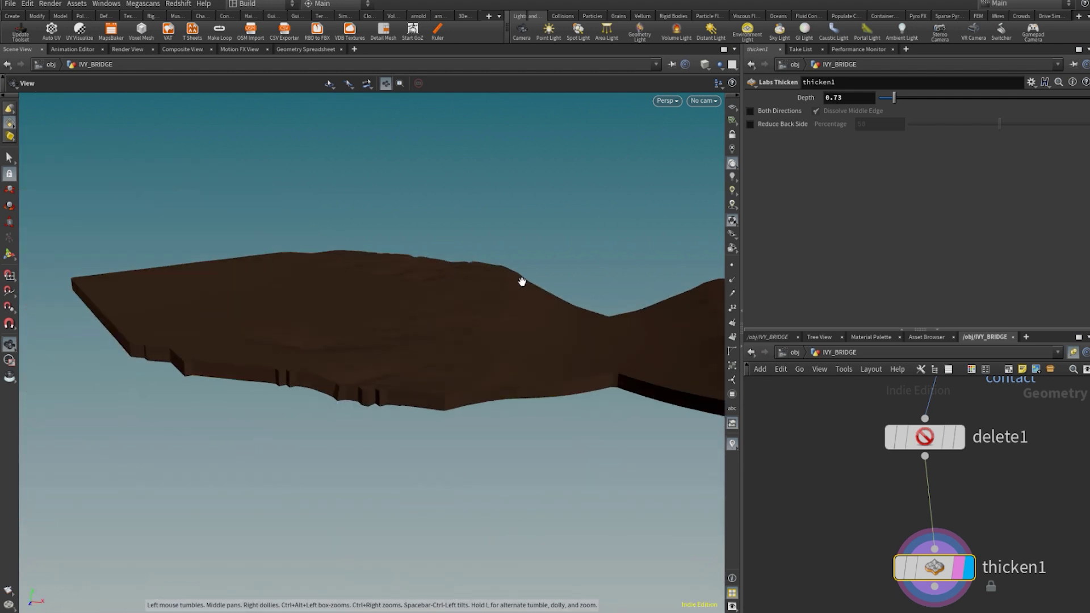
- Add a Merge node that combines the bridge's object_merge1 with thicken1, and display it
scroll(1021, 508, down, 5)
key(Tab)
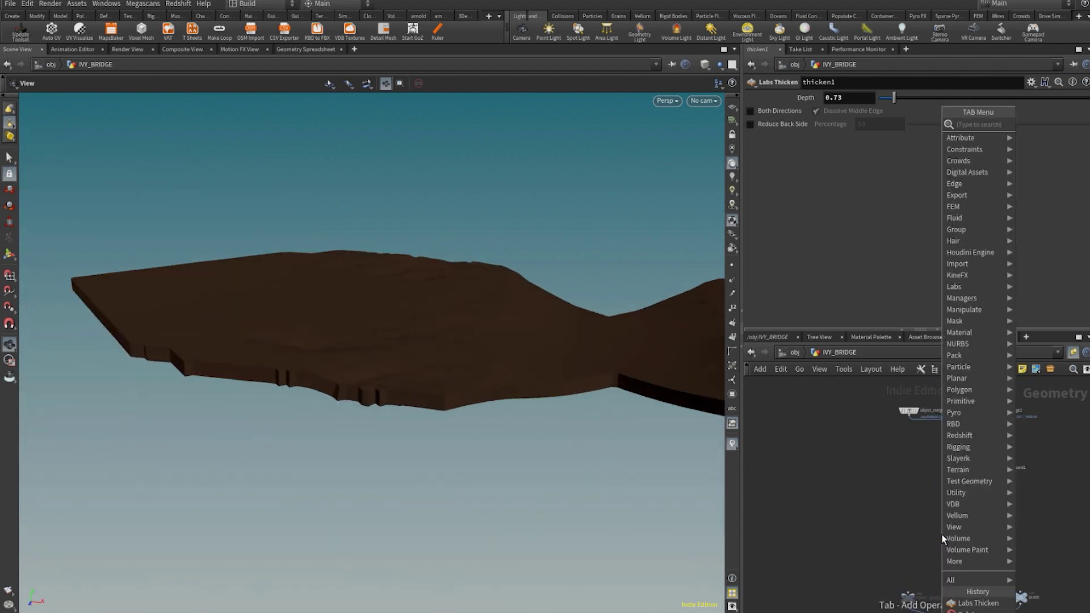
text(mer)
key(Return)
click(943, 536)
drag(944, 536, 909, 419)
scroll(942, 537, up, 3)
drag(1014, 531, 908, 537)
scroll(939, 553, up, 3)
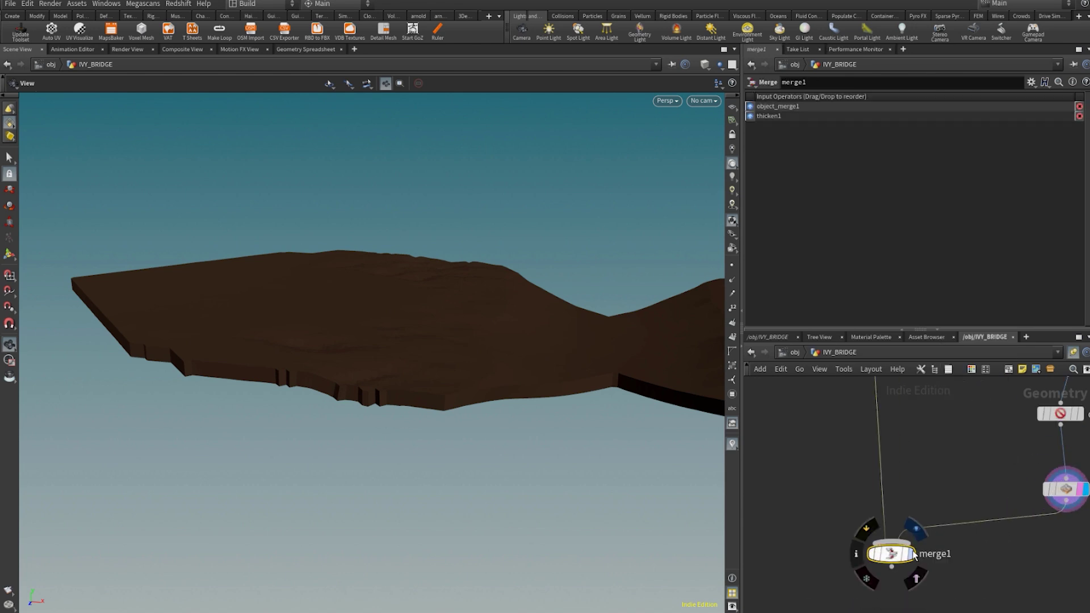
click(910, 554)
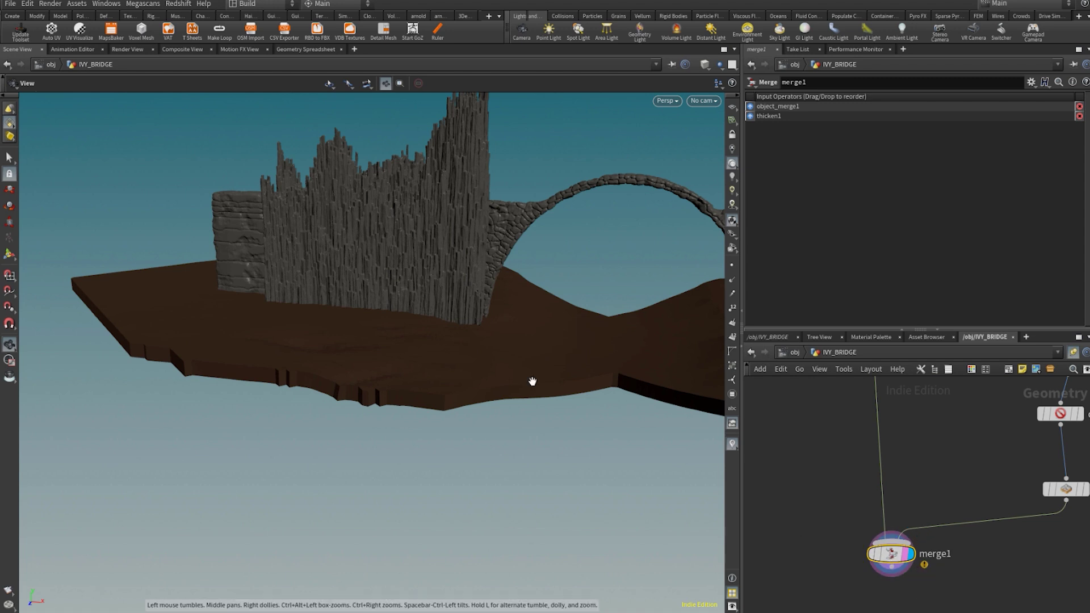
- Frame the merged bridge and terrain, and move the eight nodes down to merge1 up together in the network
scroll(534, 378, up, 3)
key(h)
scroll(913, 505, down, 3)
drag(839, 535, 985, 429)
scroll(909, 531, up, 2)
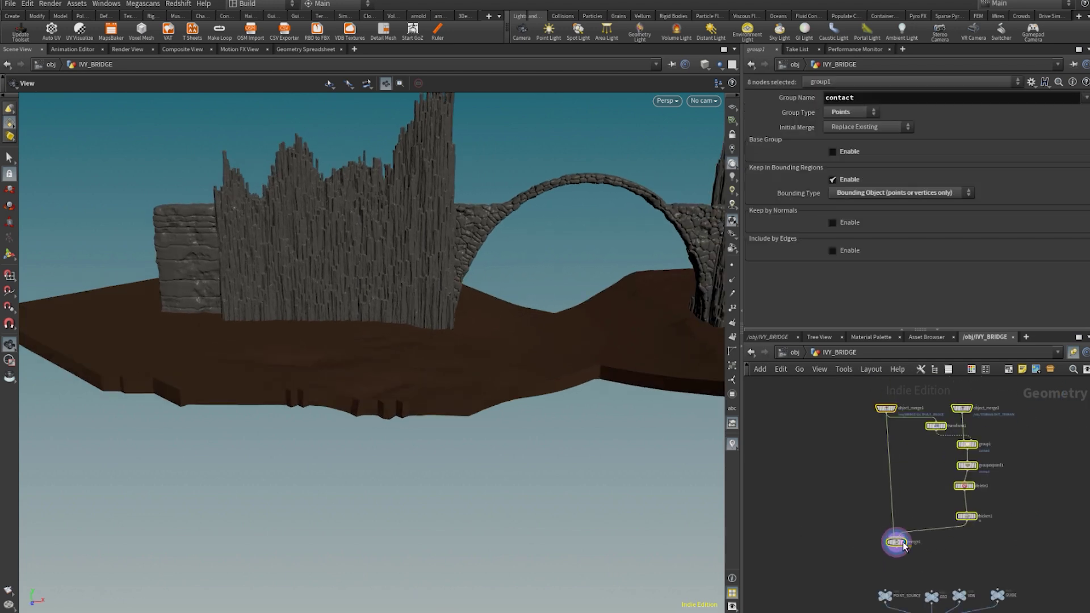
drag(899, 544, 897, 470)
scroll(898, 486, up, 2)
- Add a VDB from Polygons node below merge1
click(898, 486)
scroll(898, 485, up, 2)
key(Tab)
text(vdb from)
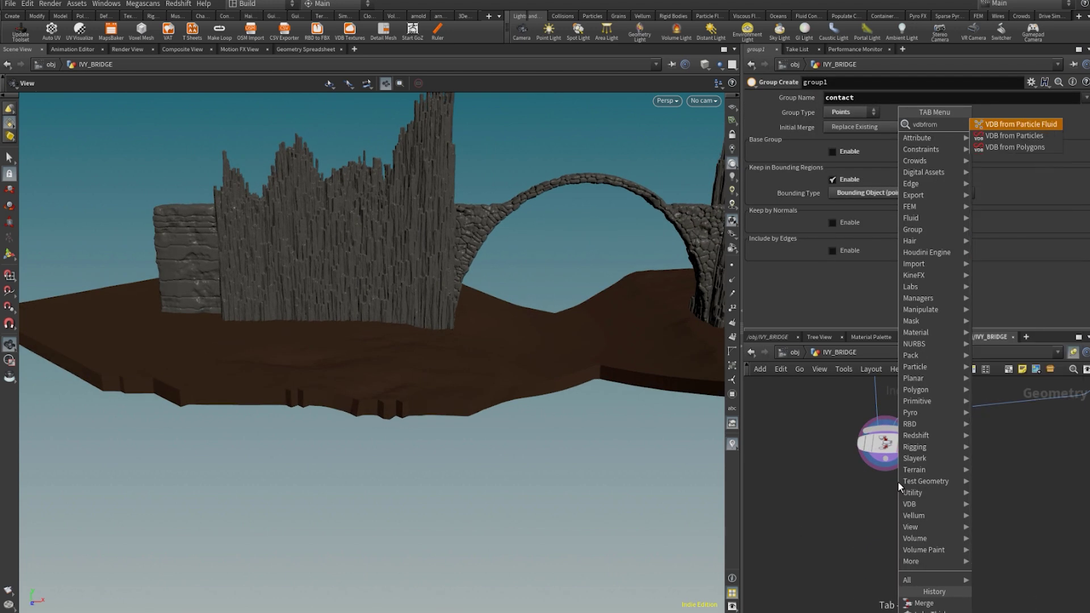
key(Return)
click(898, 482)
drag(899, 482, 870, 545)
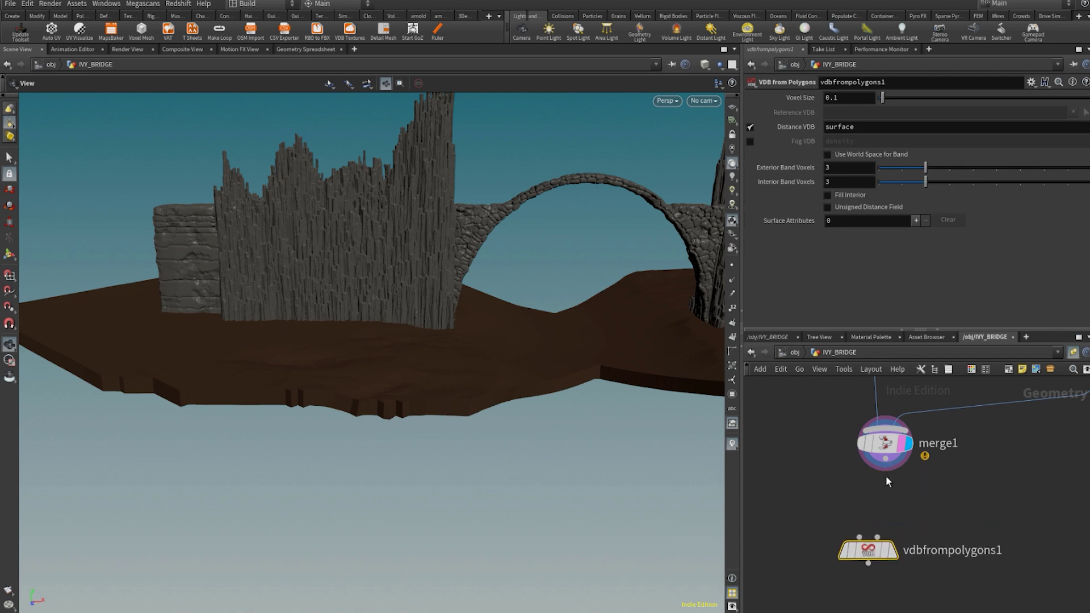
- Connect merge1 to vdbfrompolygons1, set its voxel size to 10, and display the node
scroll(864, 550, up, 2)
click(847, 97)
text(10)
key(Return)
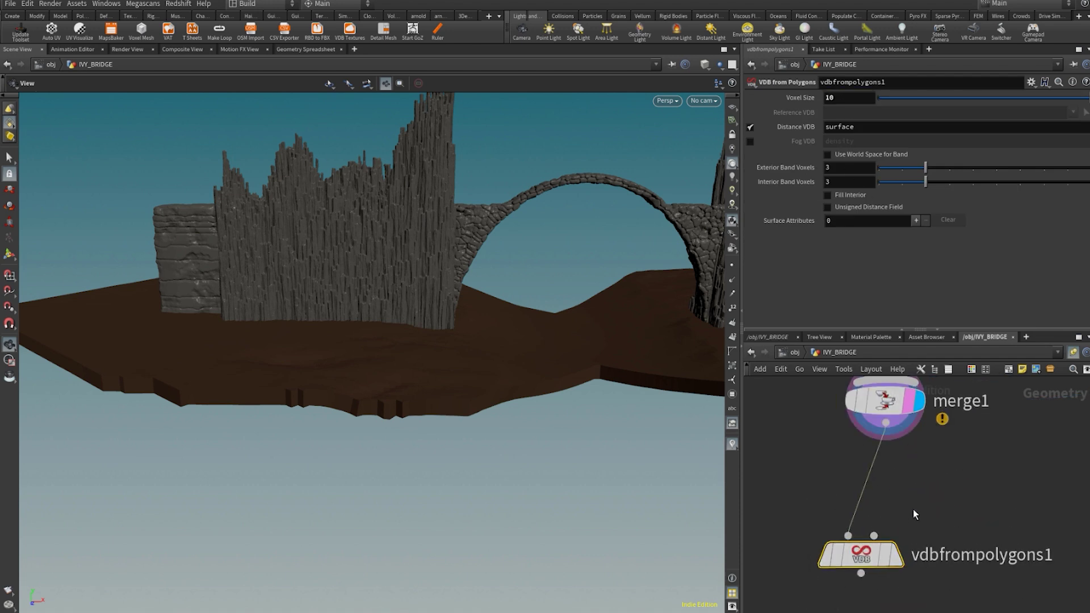
mouse_move(889, 559)
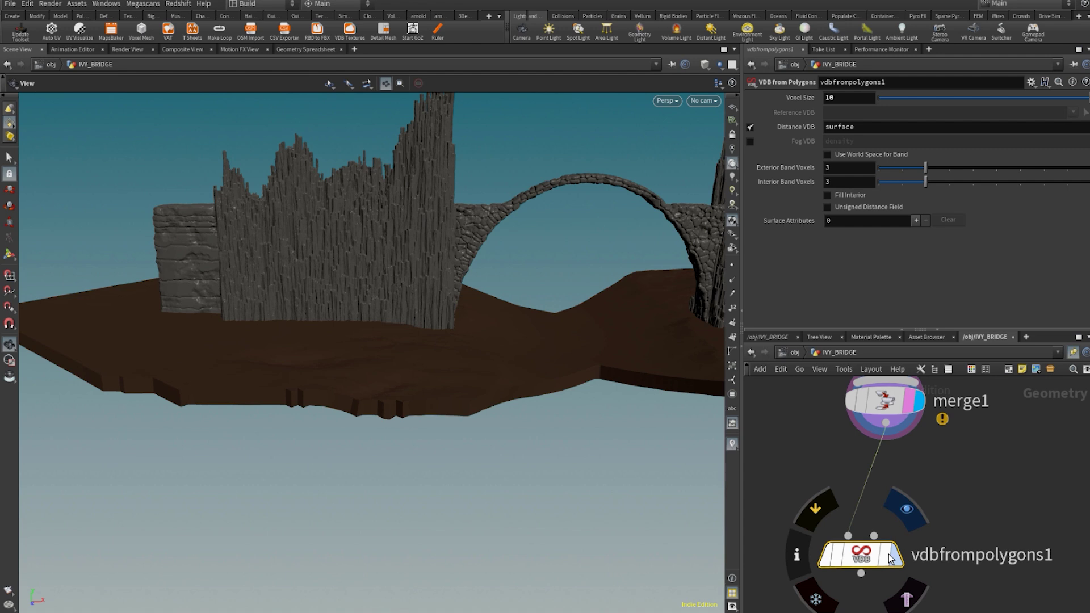
click(892, 558)
- Move vdbfrompolygons1 off to the side of merge1 and lower its voxel size to .5
drag(863, 555, 1049, 511)
scroll(976, 513, down, 3)
middle_drag(920, 540, 762, 513)
drag(852, 486, 878, 485)
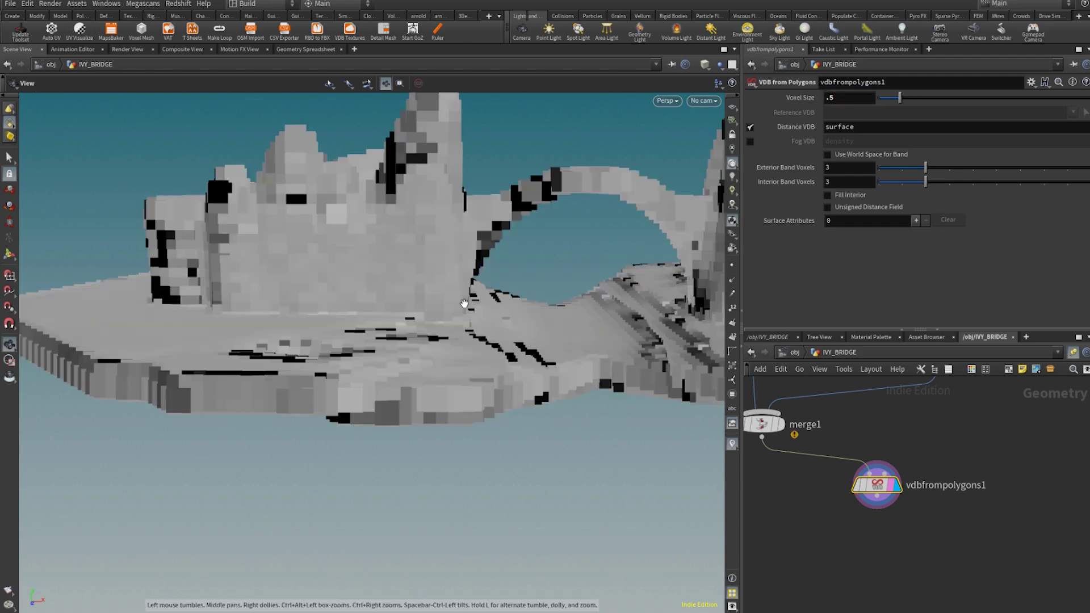
- Refine the VDB voxel size to .08 after testing .1, and check the detail around the bridge
drag(464, 303, 471, 454)
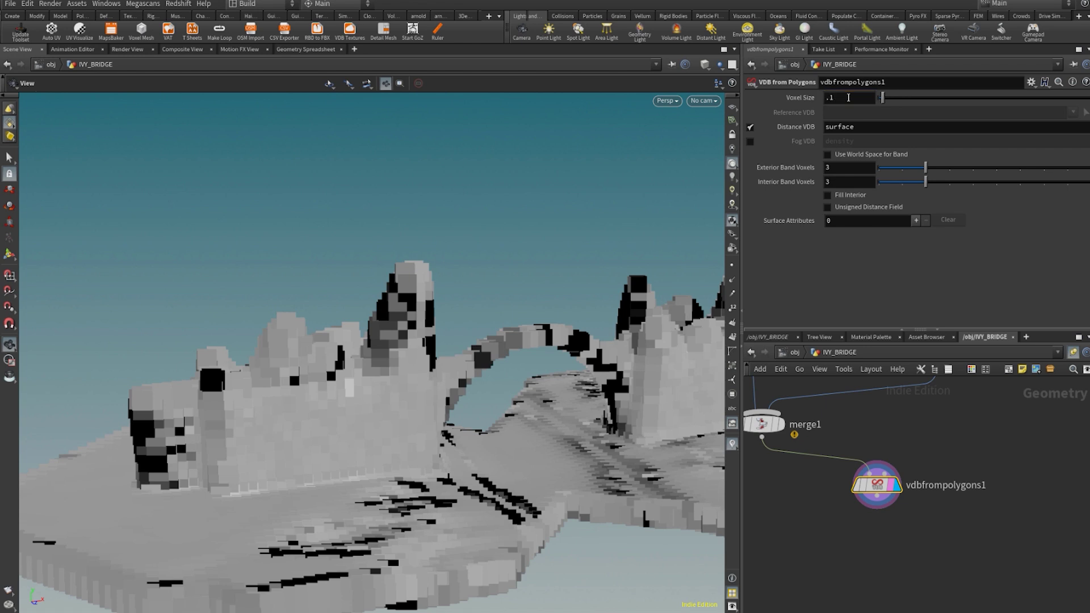
drag(369, 460, 524, 343)
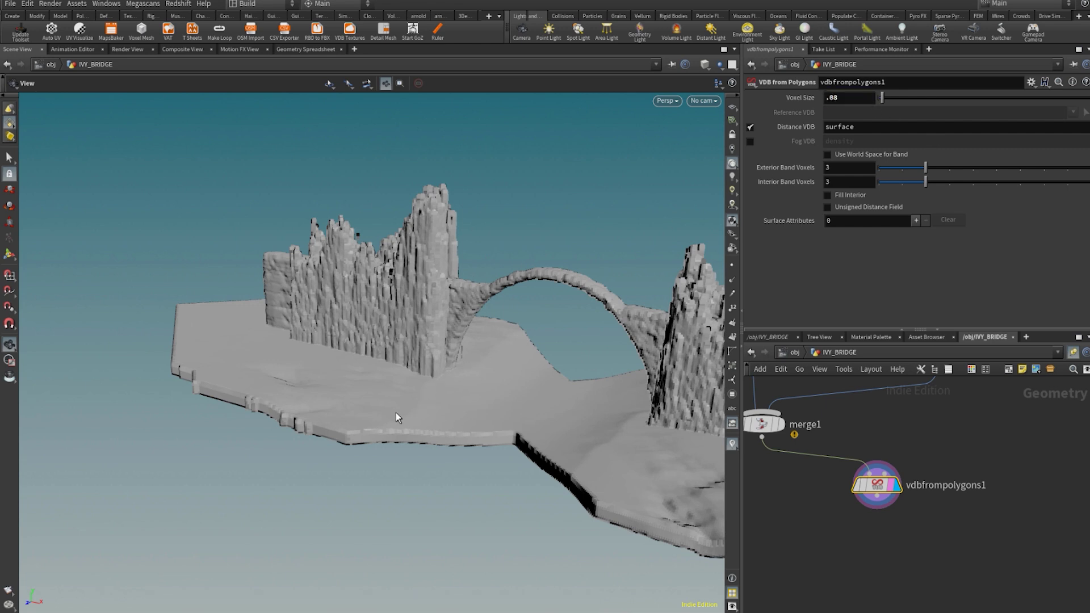
drag(360, 438, 443, 437)
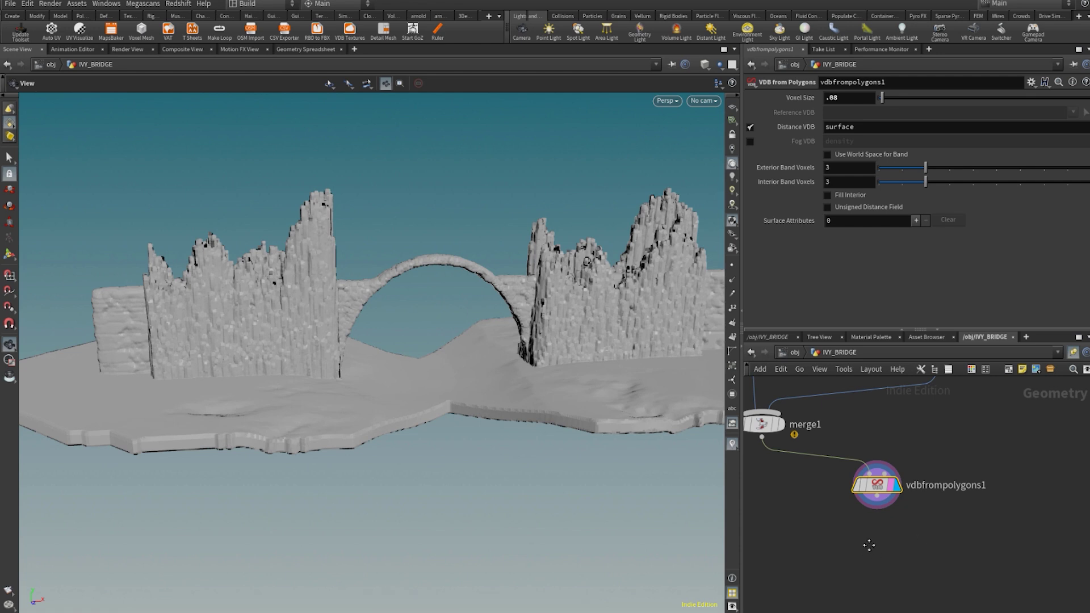
- Feed the VDB null from vdbfrompolygons1 and shift the VDB node so it sits above the null
middle_drag(870, 546, 898, 469)
scroll(898, 469, down, 4)
scroll(925, 543, up, 2)
click(928, 558)
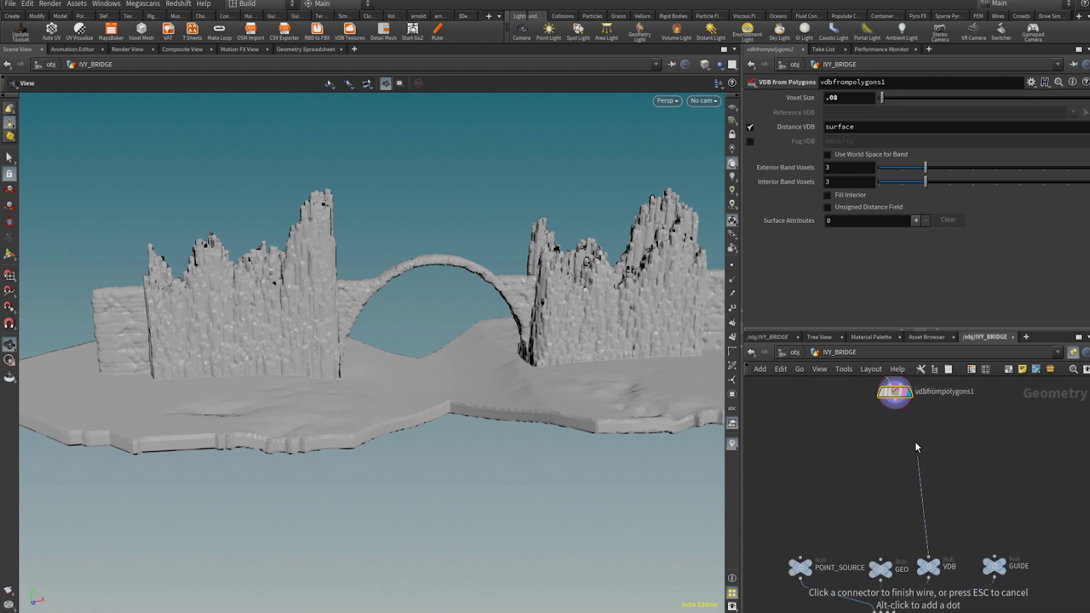
click(895, 404)
drag(897, 401, 921, 420)
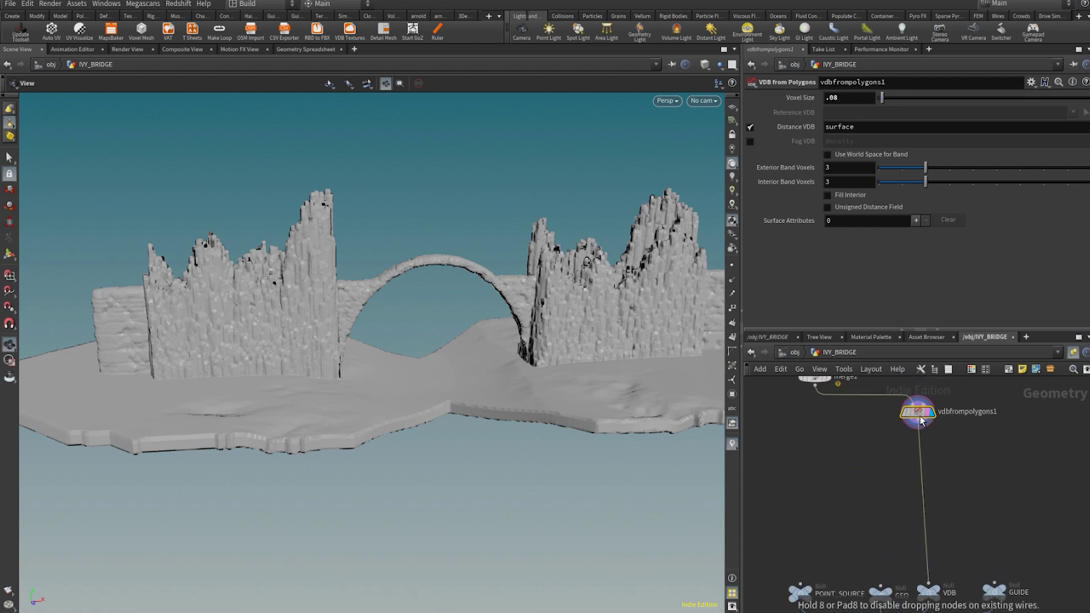
- Add a Convert VDB node fed by vdbfrompolygons1, set it to convert to Polygons, and display it
key(Tab)
text(con)
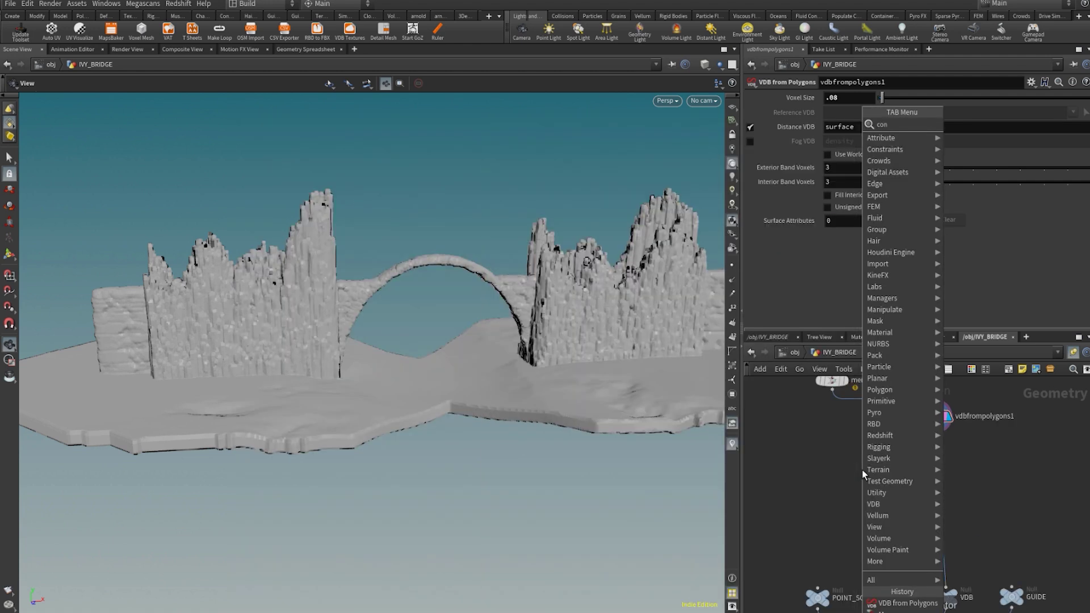
text(vertvdb)
key(Return)
click(862, 471)
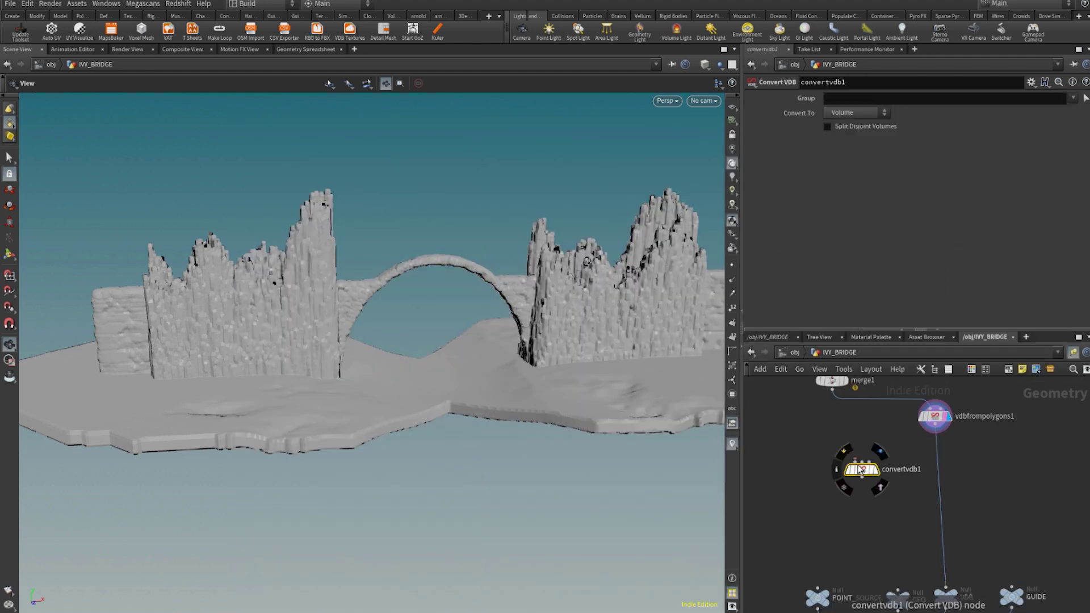
scroll(861, 470, up, 2)
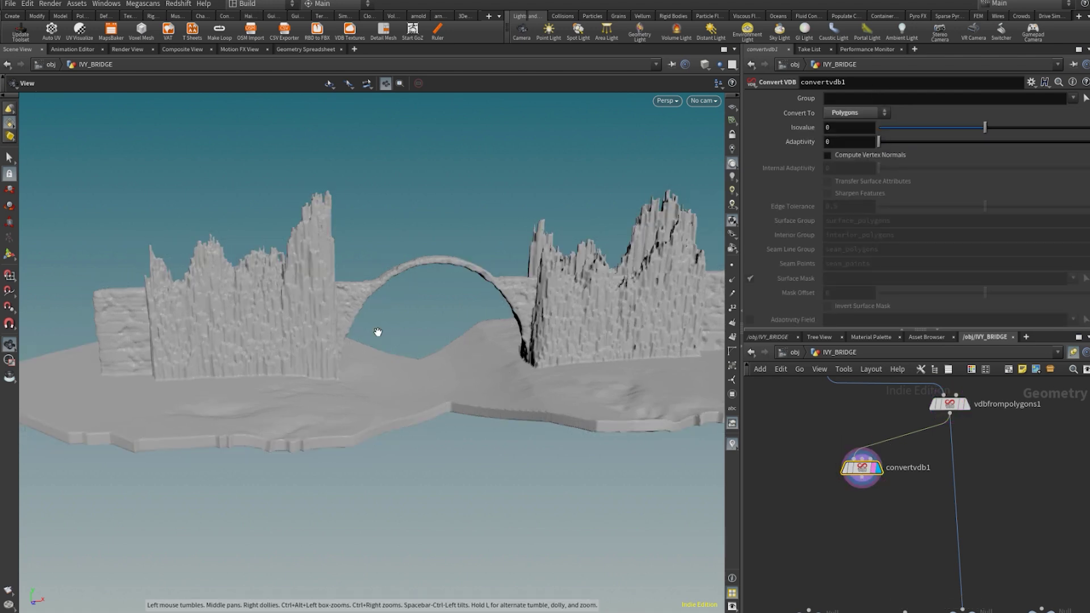
- Set the Convert VDB adaptivity to .1 while checking the mesh density in wireframe, and restore shaded display
right_drag(326, 337, 411, 360)
mouse_move(411, 360)
mouse_down()
mouse_move(389, 362)
mouse_move(455, 358)
mouse_up()
key(shift+w)
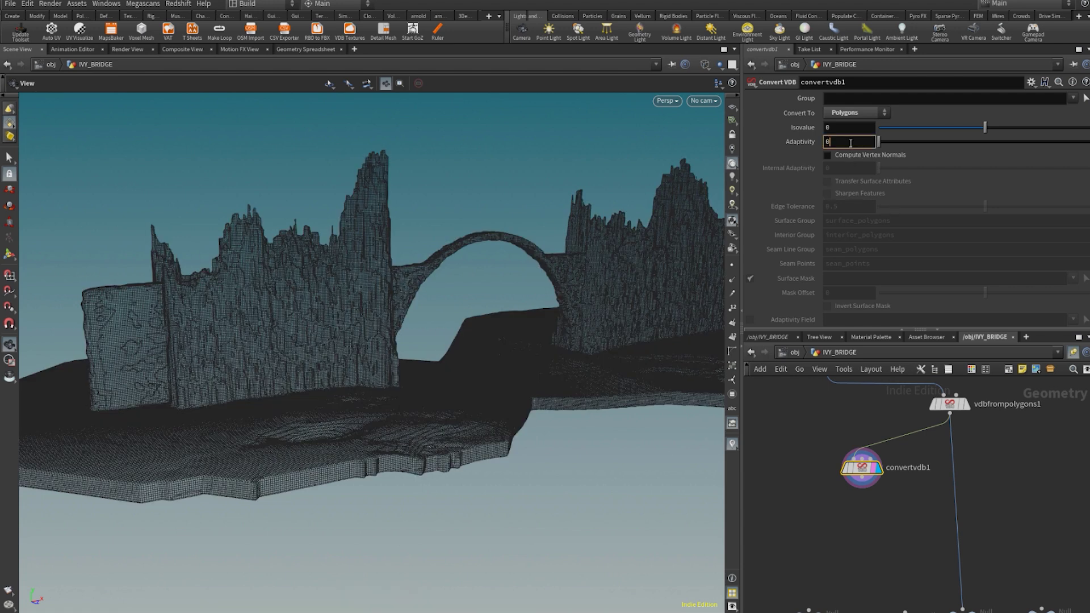
text(.1)
key(Return)
mouse_move(425, 365)
mouse_down()
mouse_move(389, 397)
mouse_move(341, 397)
mouse_up()
key(shift+w)
- Connect the output of convertvdb1 to the GEO null
middle_drag(867, 536, 868, 454)
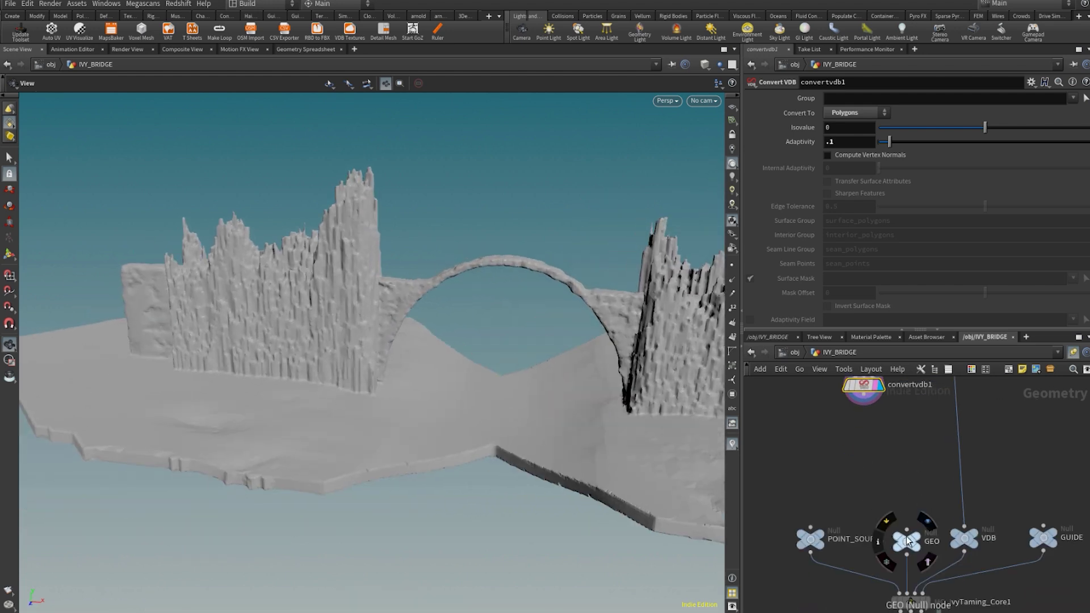
drag(907, 531, 901, 417)
click(866, 394)
scroll(888, 429, down, 4)
middle_drag(929, 436, 927, 527)
scroll(927, 526, down, 2)
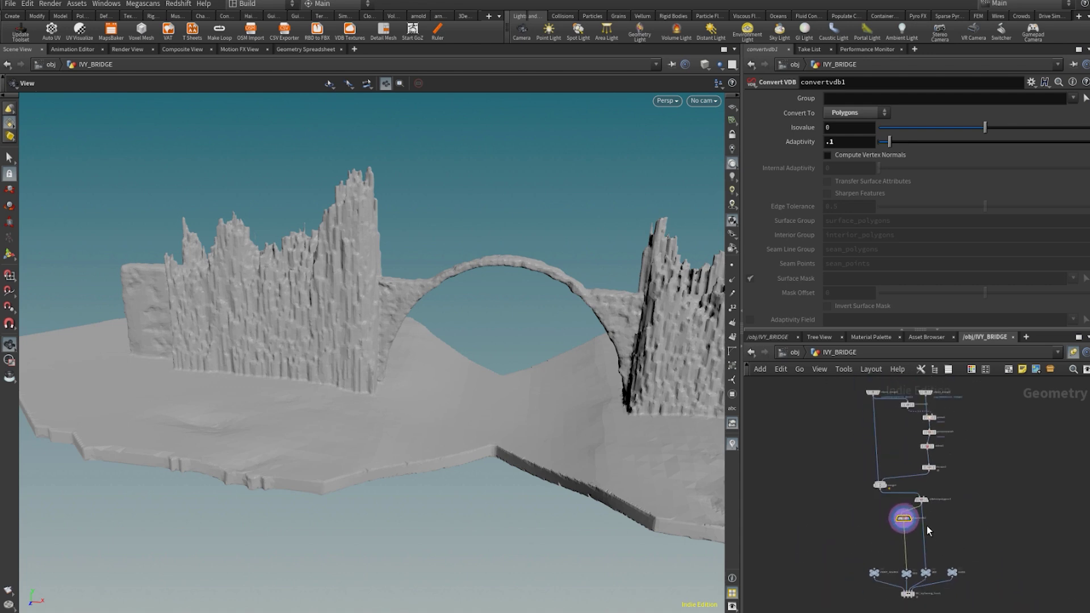
middle_drag(936, 471, 931, 500)
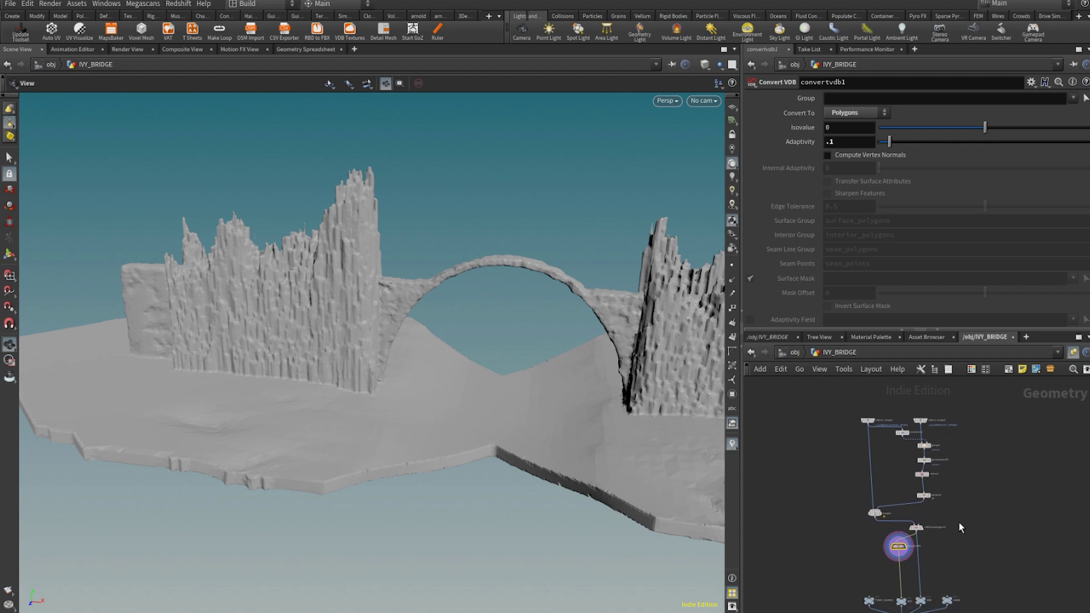
- Shift the eight upstream nodes, from the object merges down to the merge, clear of vdbfrompolygons1 and enclose them in a network box
drag(959, 523, 852, 411)
drag(878, 517, 907, 491)
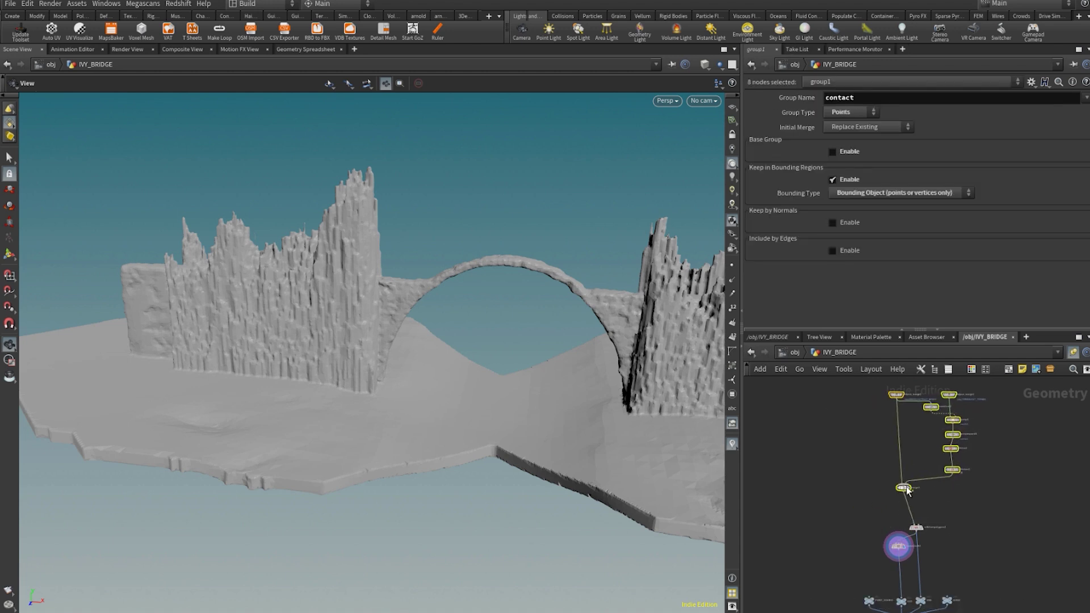
click(1010, 370)
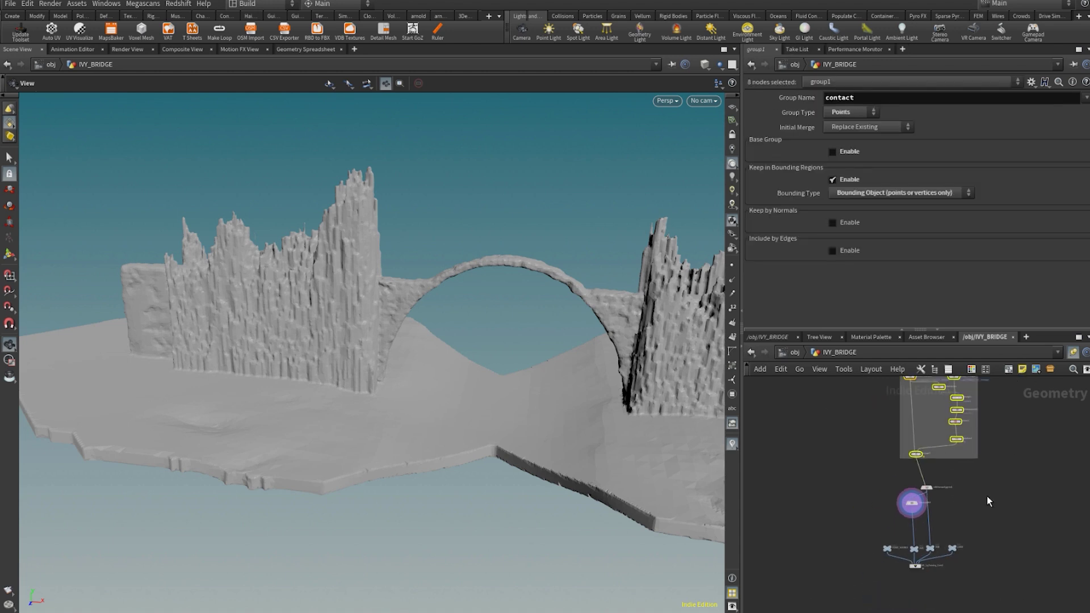
- Add an AL maskbuilder node beside convertvdb1, feed it from convertvdb1's output, and display it
scroll(894, 483, up, 5)
key(Tab)
text(maskbu)
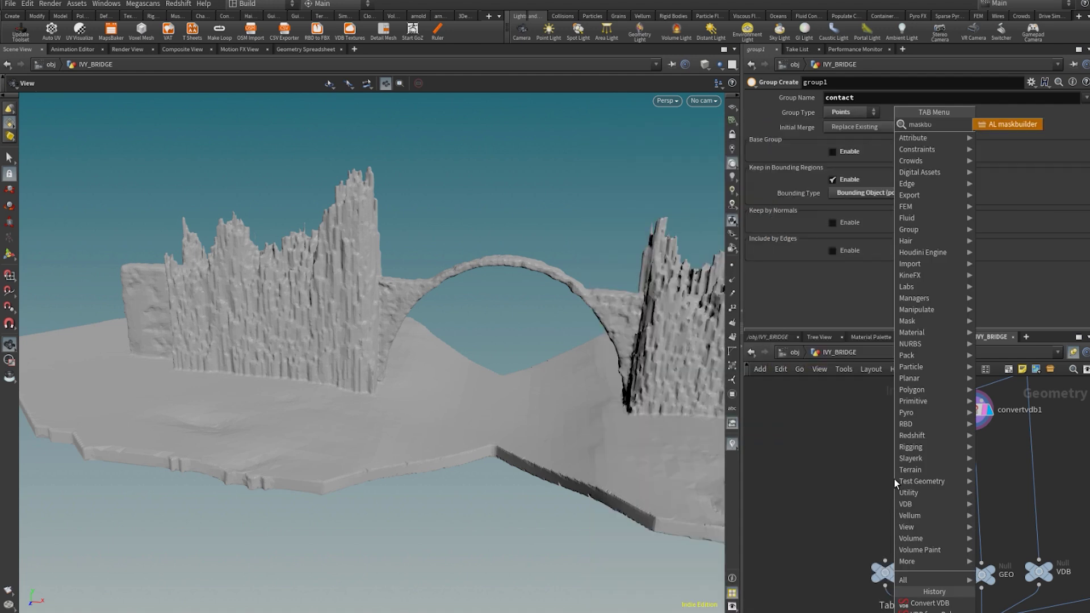
key(Return)
click(895, 479)
drag(895, 479, 974, 419)
scroll(902, 469, up, 3)
click(873, 486)
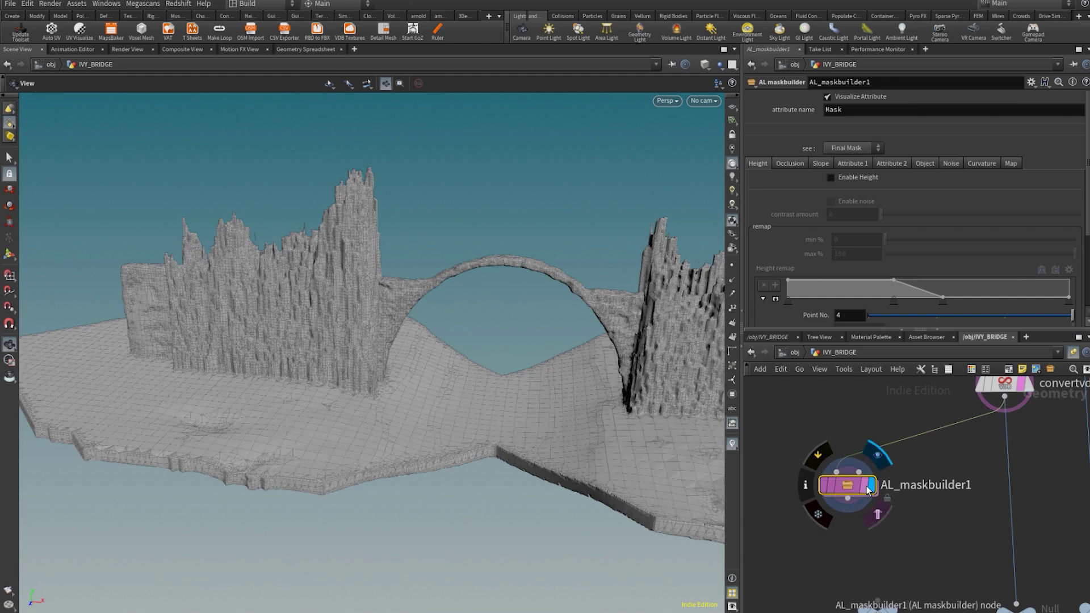
- Enable the height mask and tighten its remap ramp, with point 2 at about 0.17 and point 3 at about 0.25
click(855, 177)
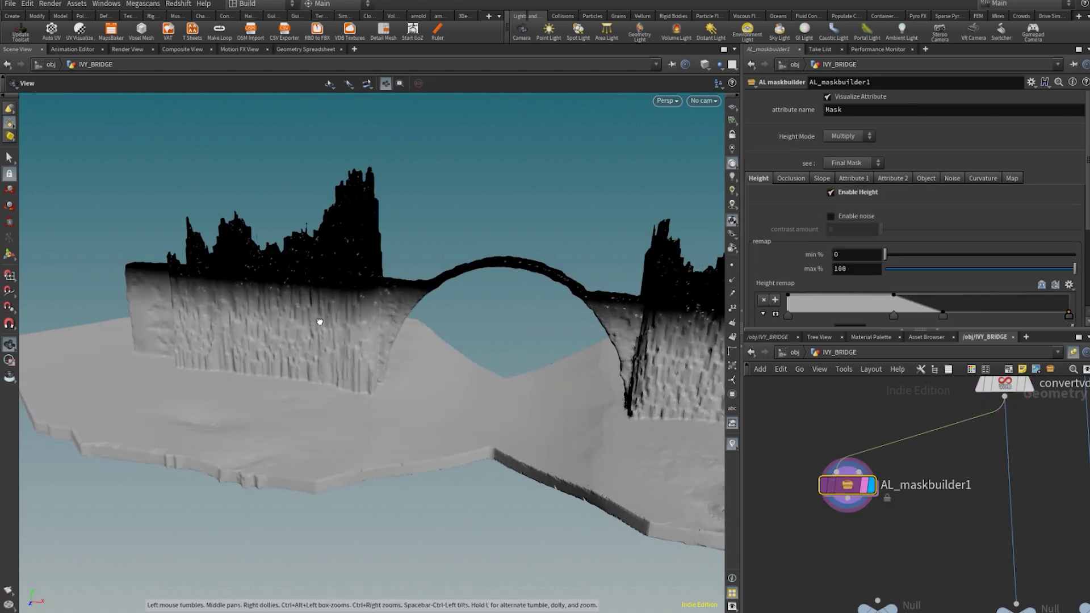
scroll(871, 247, down, 2)
drag(893, 260, 838, 261)
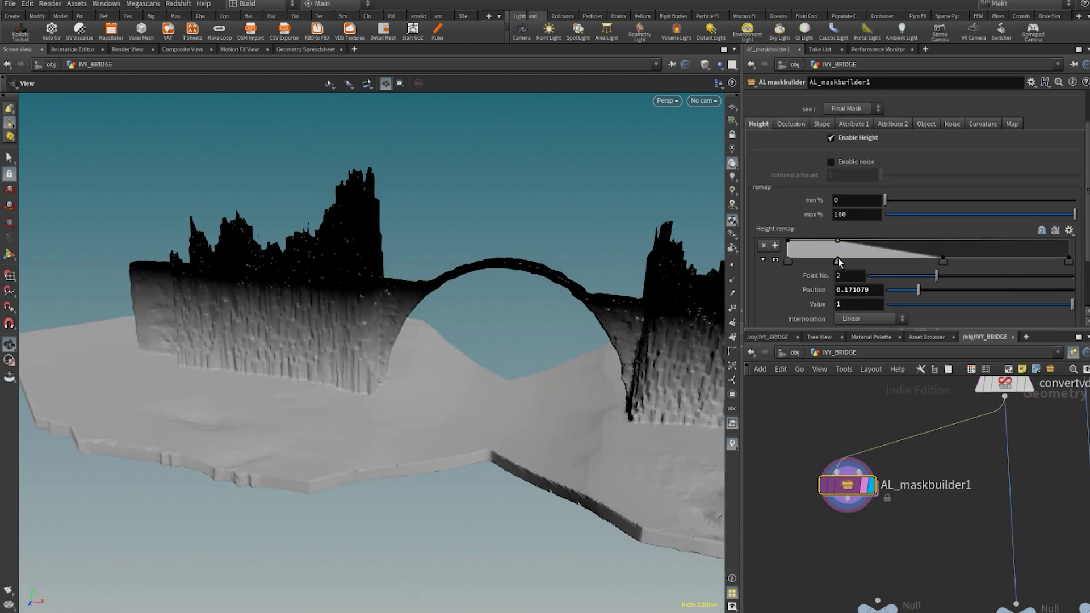
drag(943, 263, 859, 261)
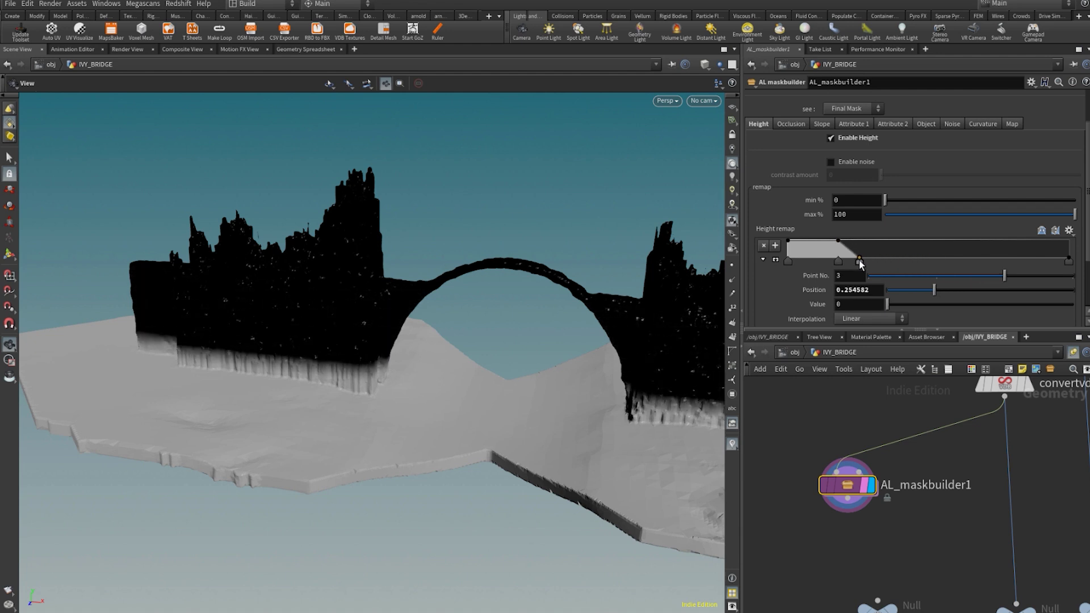
drag(428, 370, 525, 276)
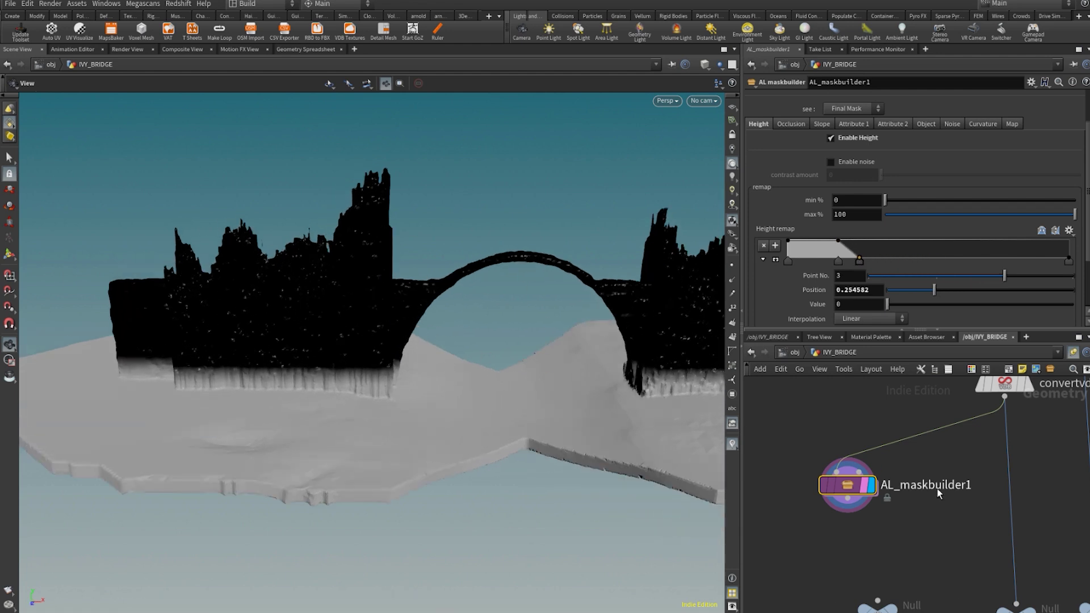
- Move AL_maskbuilder1 higher and further away from convertvdb1, and bypass it
middle_drag(939, 492, 963, 515)
scroll(889, 227, up, 2)
drag(865, 108, 787, 166)
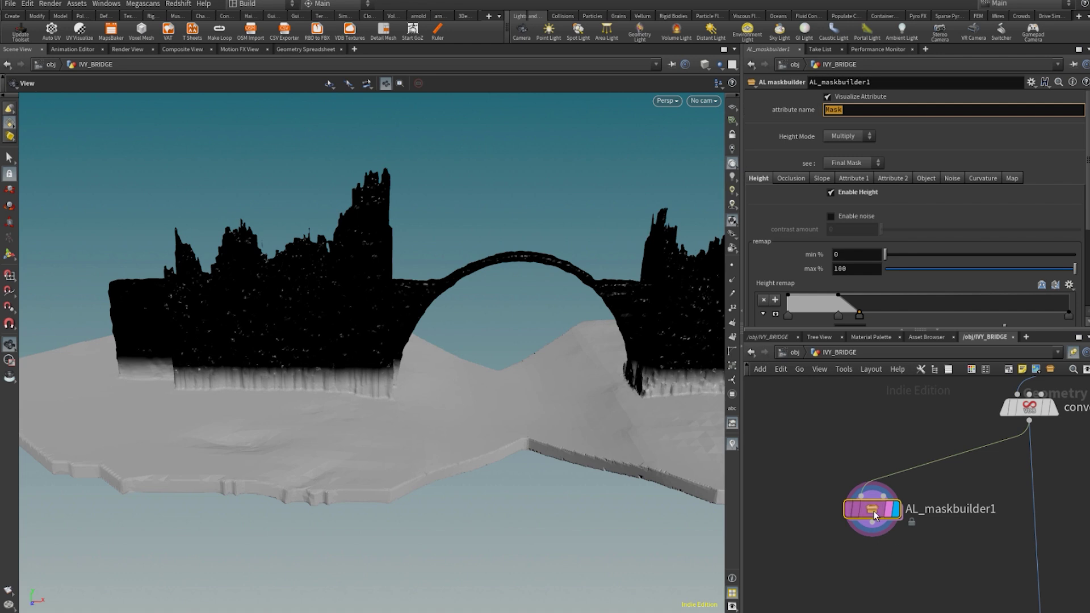
drag(874, 512, 809, 449)
key(b)
- Add an Attribute Paint node below AL_maskbuilder1, connect it to that node's output, and display it
key(Tab)
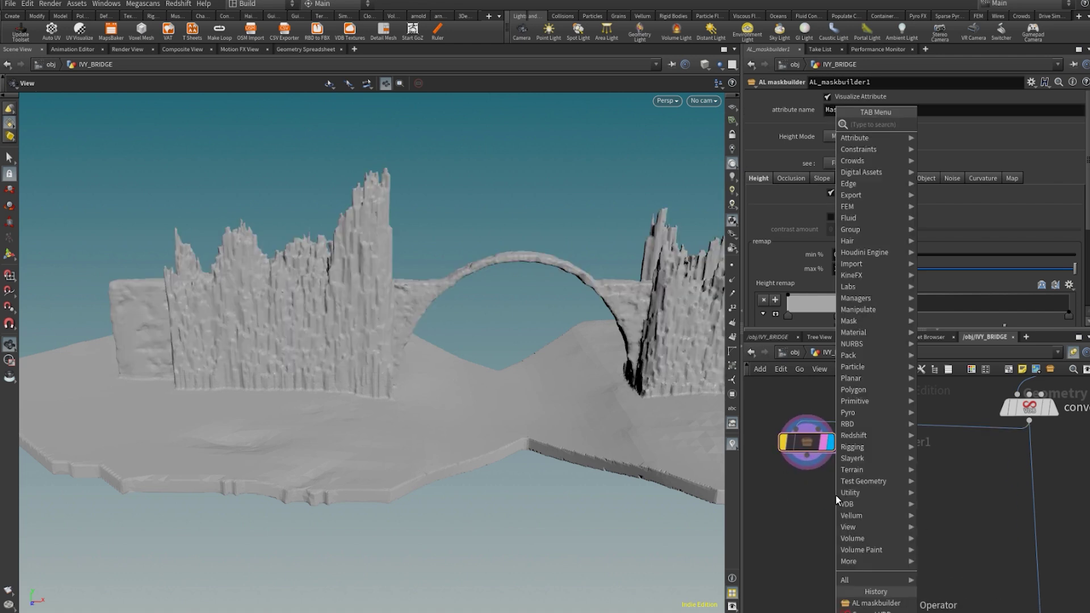
text(attribute paint)
key(Return)
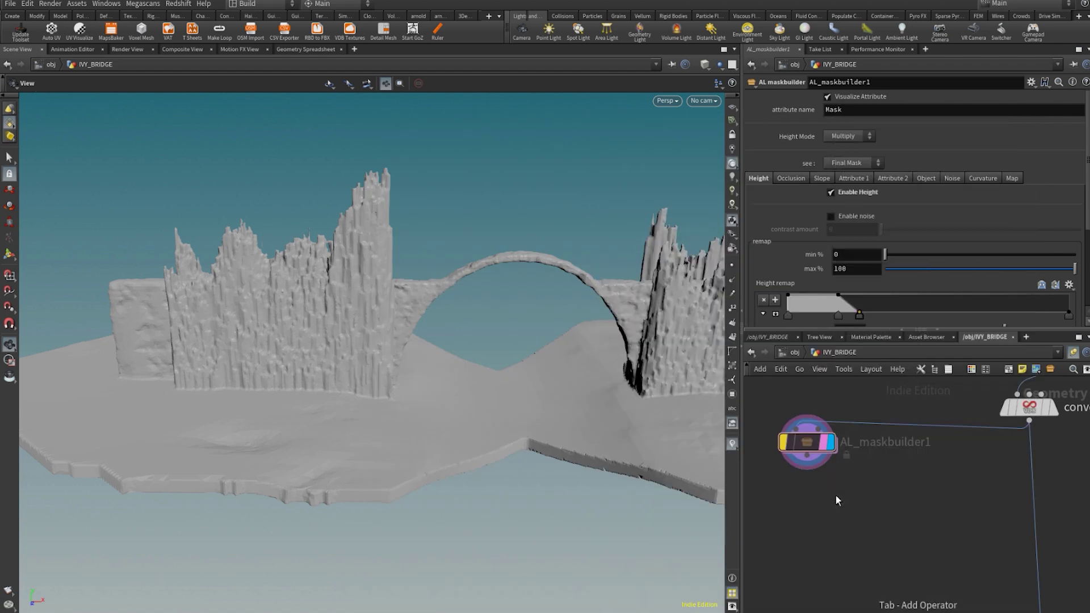
click(836, 495)
drag(806, 493, 807, 456)
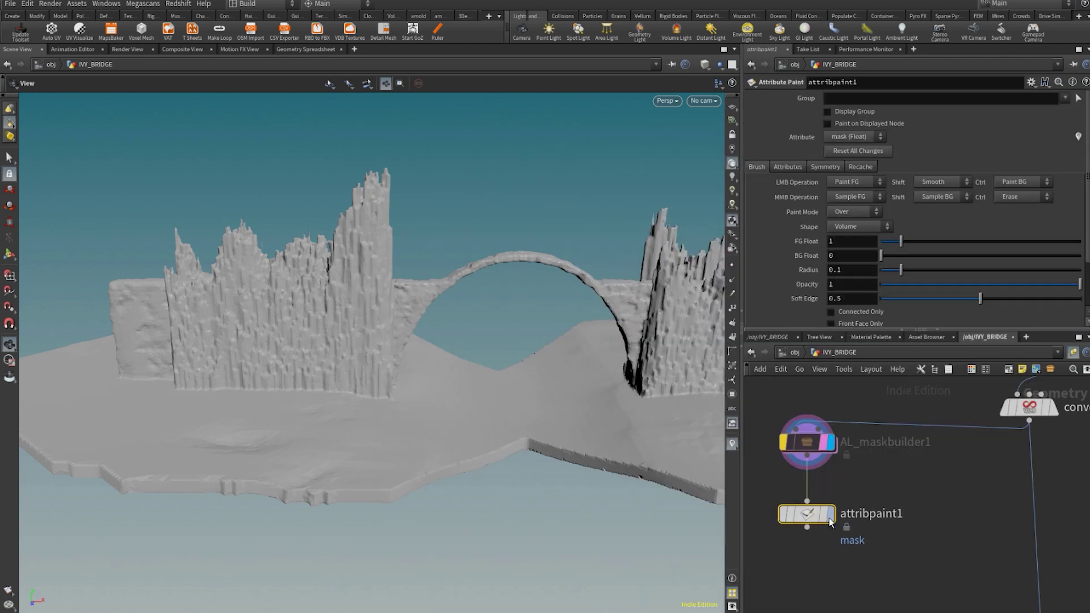
scroll(826, 515, up, 1)
click(830, 514)
- Paint the mask along the base of the left-hand bridge wall, using a brush radius of about 0.99
mouse_move(282, 390)
mouse_down()
mouse_move(365, 377)
mouse_move(369, 397)
mouse_up()
key(Return)
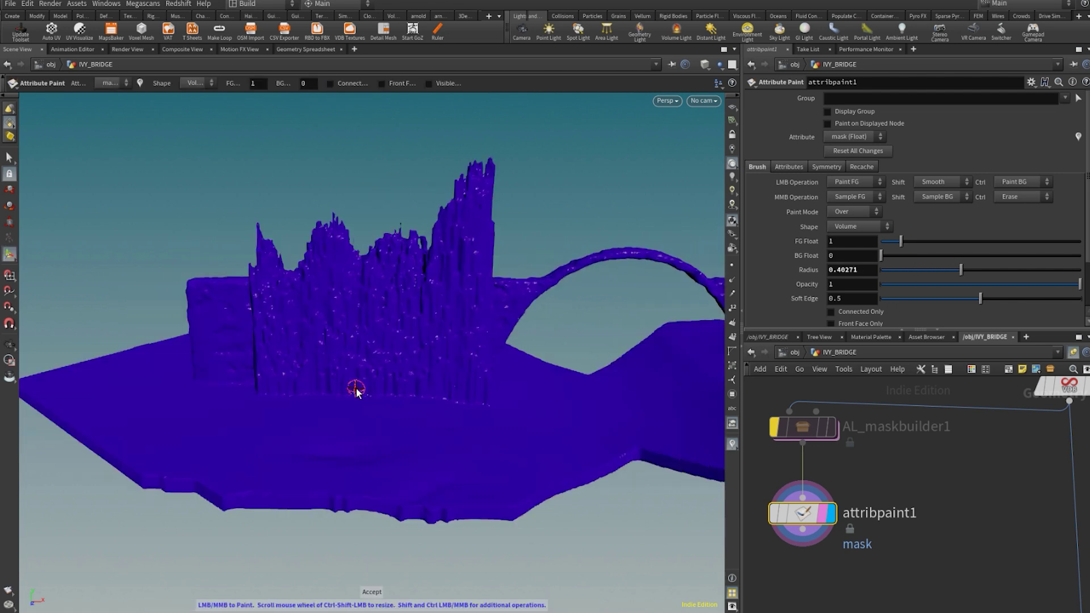
mouse_move(337, 404)
mouse_down()
mouse_move(353, 419)
mouse_move(294, 400)
mouse_up()
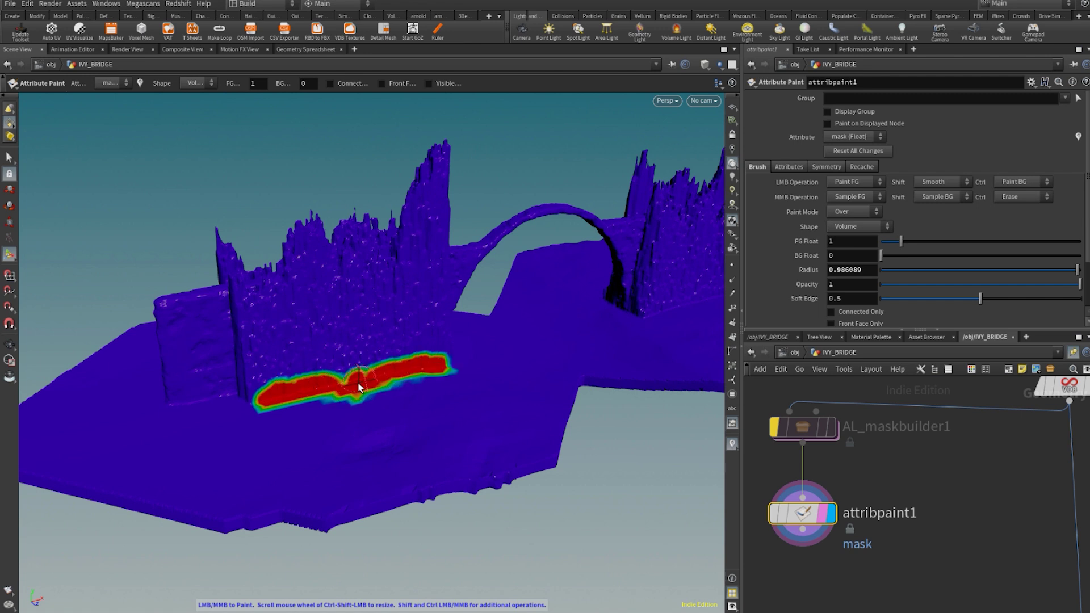
mouse_move(359, 388)
mouse_down()
mouse_move(339, 409)
mouse_move(329, 404)
mouse_move(322, 423)
mouse_move(336, 404)
mouse_move(239, 433)
mouse_up()
click(321, 433)
alt+middle_drag(627, 427, 248, 455)
- Paint the mask along the base of the right-hand bridge wall and check attribpaint1's point attributes
alt+drag(656, 410, 627, 430)
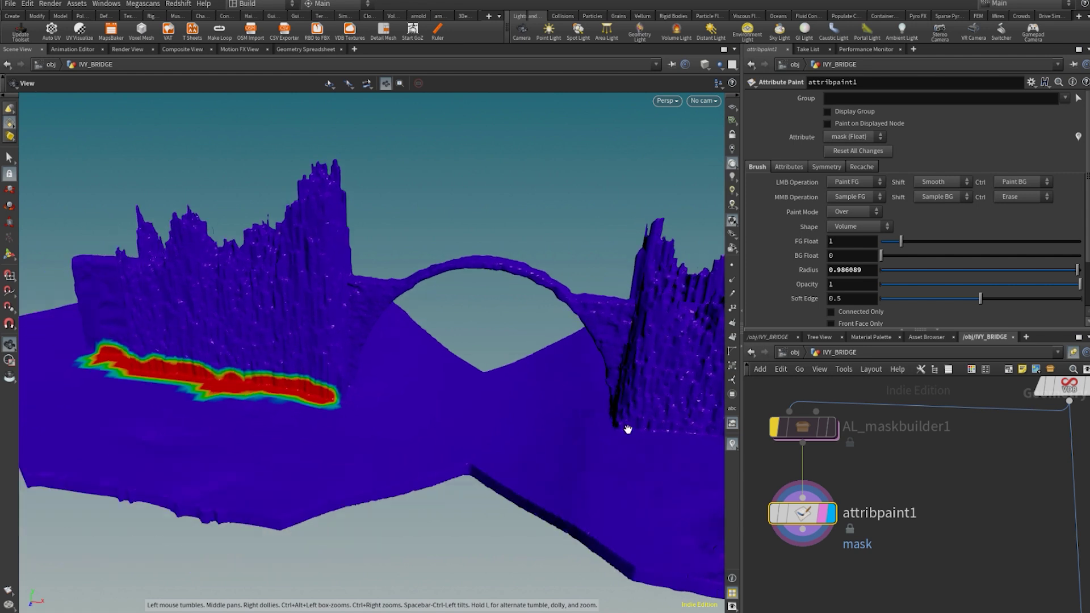
click(627, 431)
alt+middle_drag(691, 440, 510, 425)
mouse_move(560, 423)
mouse_down()
mouse_move(598, 441)
mouse_move(687, 438)
mouse_move(577, 450)
mouse_move(584, 425)
mouse_move(431, 409)
mouse_move(511, 407)
mouse_move(404, 418)
mouse_move(419, 409)
mouse_up()
alt+drag(343, 420, 608, 421)
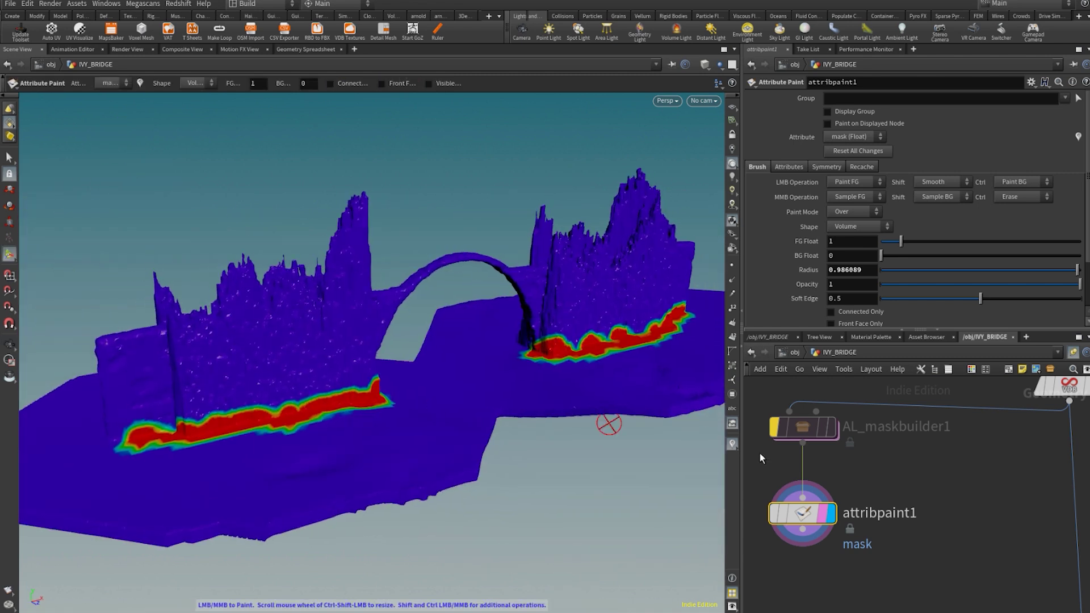
middle_click(806, 513)
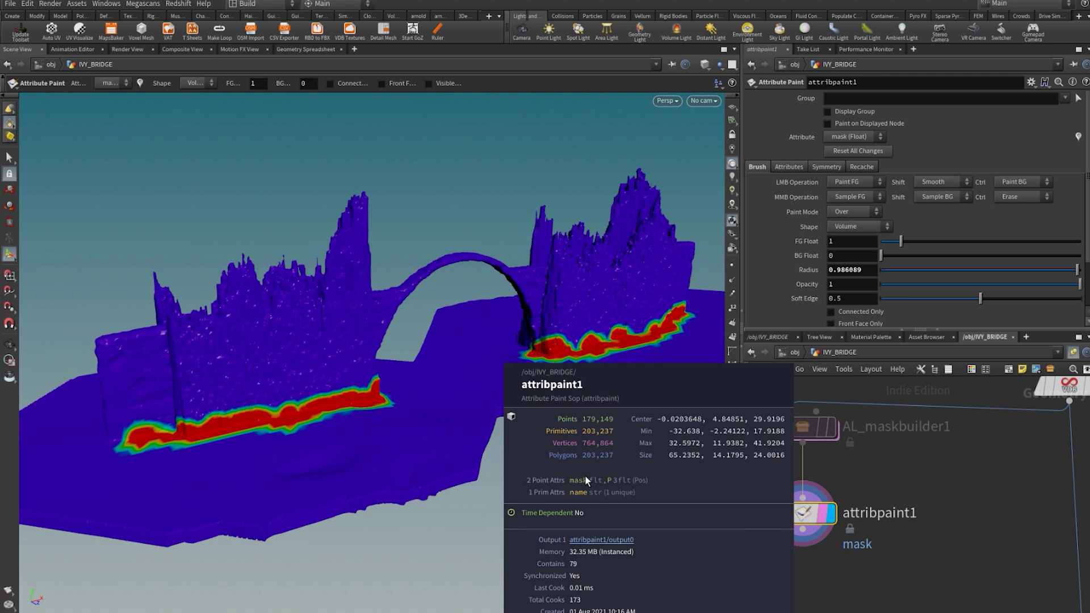
- Add a Scatter node below attribpaint1, connect it to that node's output, and display it
middle_drag(955, 561, 978, 492)
scroll(909, 500, down, 2)
middle_drag(865, 502, 867, 512)
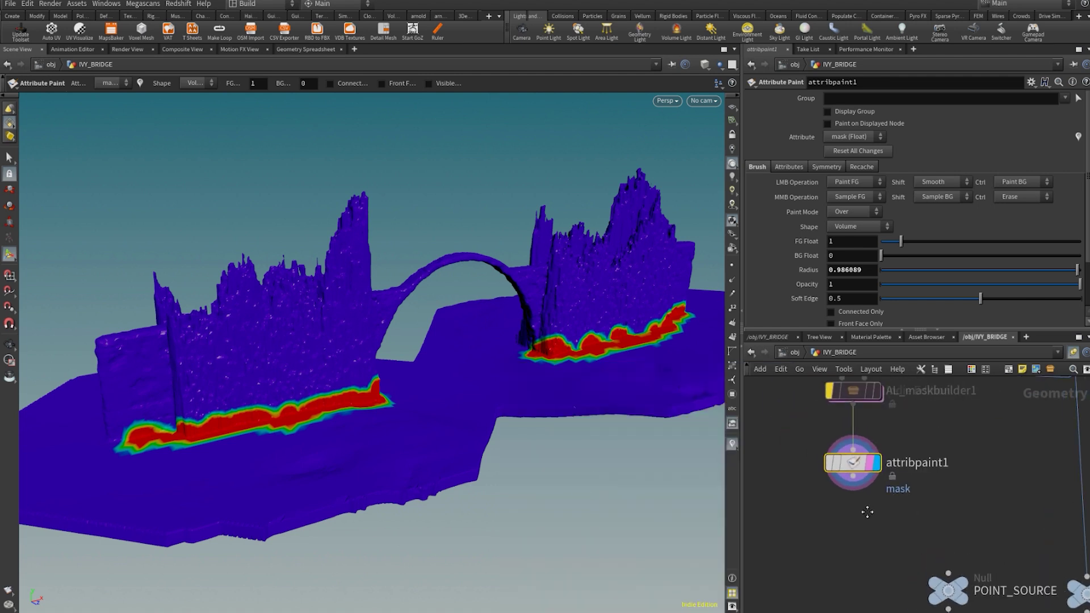
click(867, 511)
key(Tab)
text(scatter)
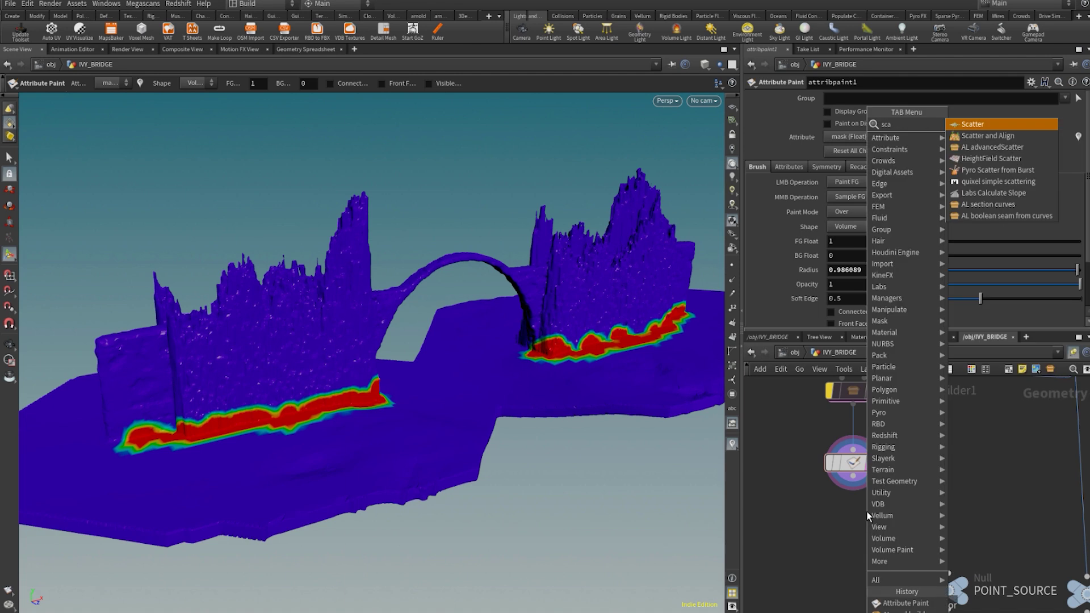
key(Return)
click(867, 512)
drag(853, 517, 853, 475)
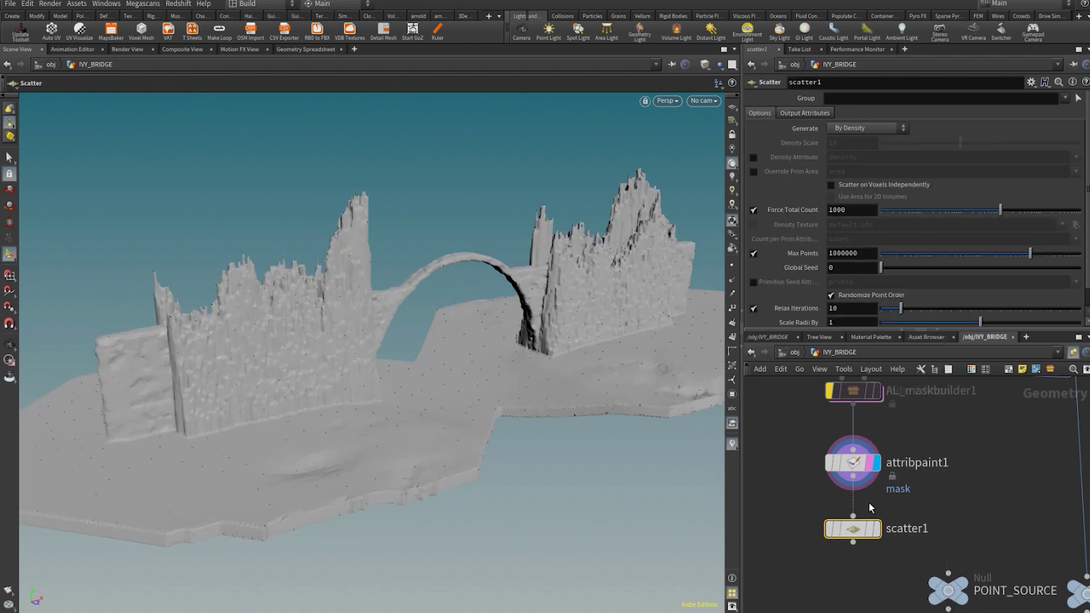
scroll(878, 527, up, 3)
click(884, 488)
click(884, 570)
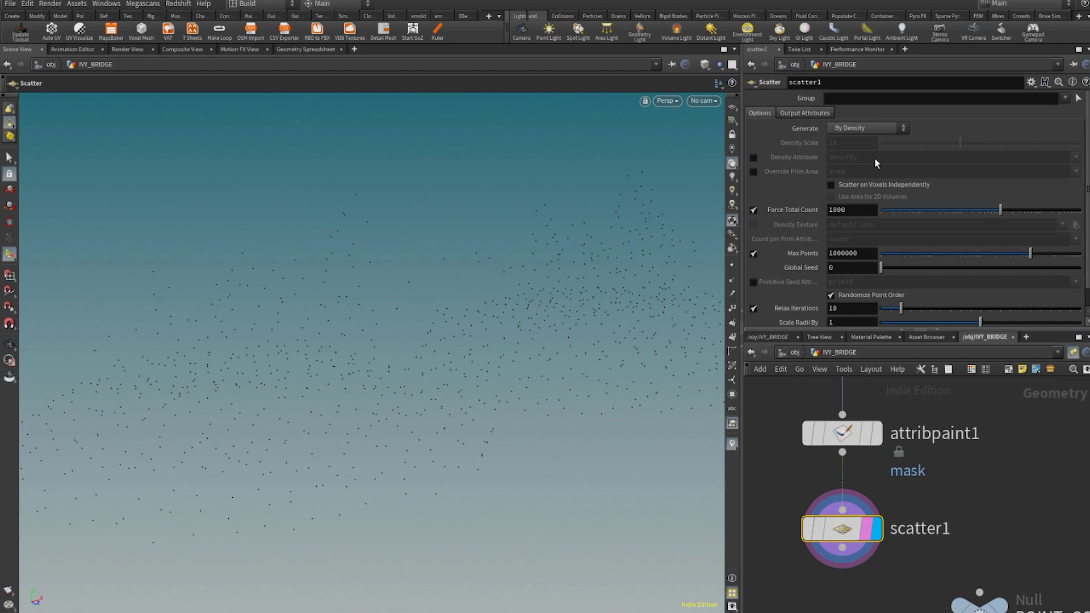
- Set scatter1's Force Total Count to 100 and show the point numbers
click(853, 210)
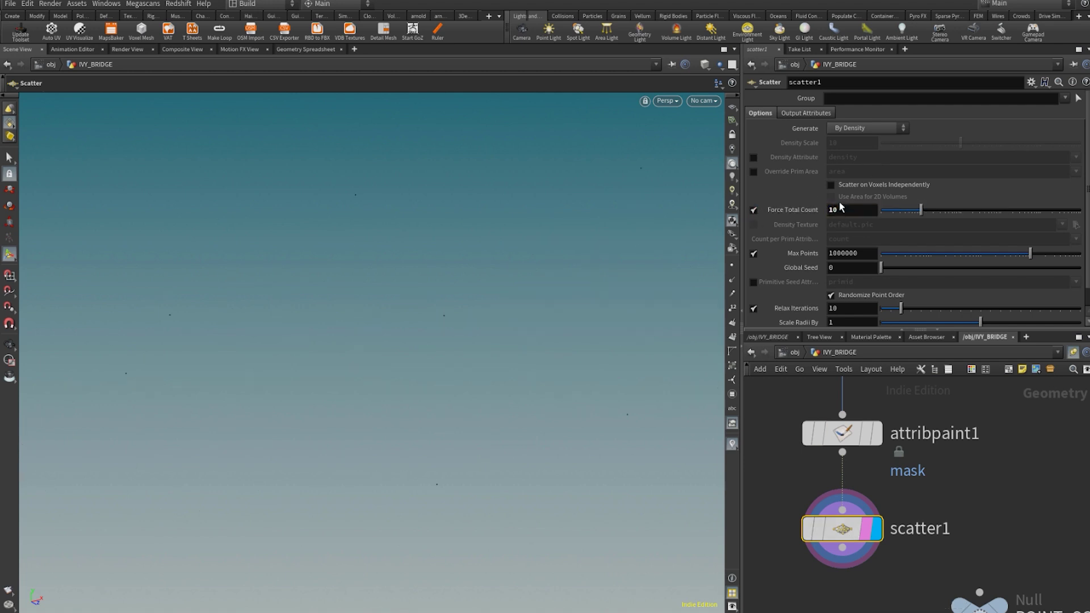
alt+drag(449, 338, 467, 321)
click(732, 308)
alt+drag(606, 357, 546, 354)
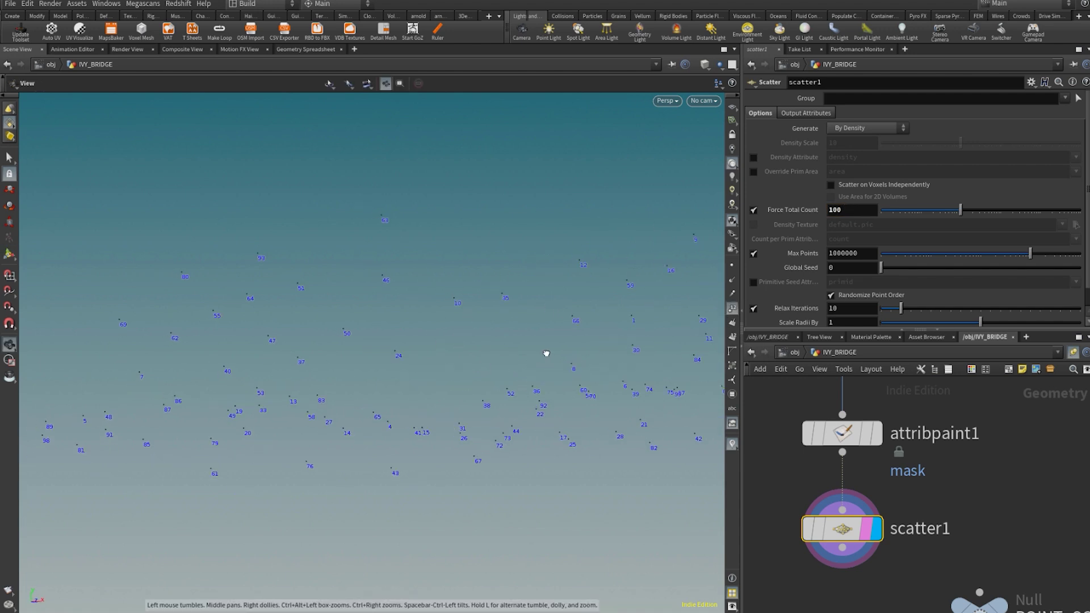
- Enable scatter1's Density Attribute and set it to mask
click(753, 157)
double_click(874, 159)
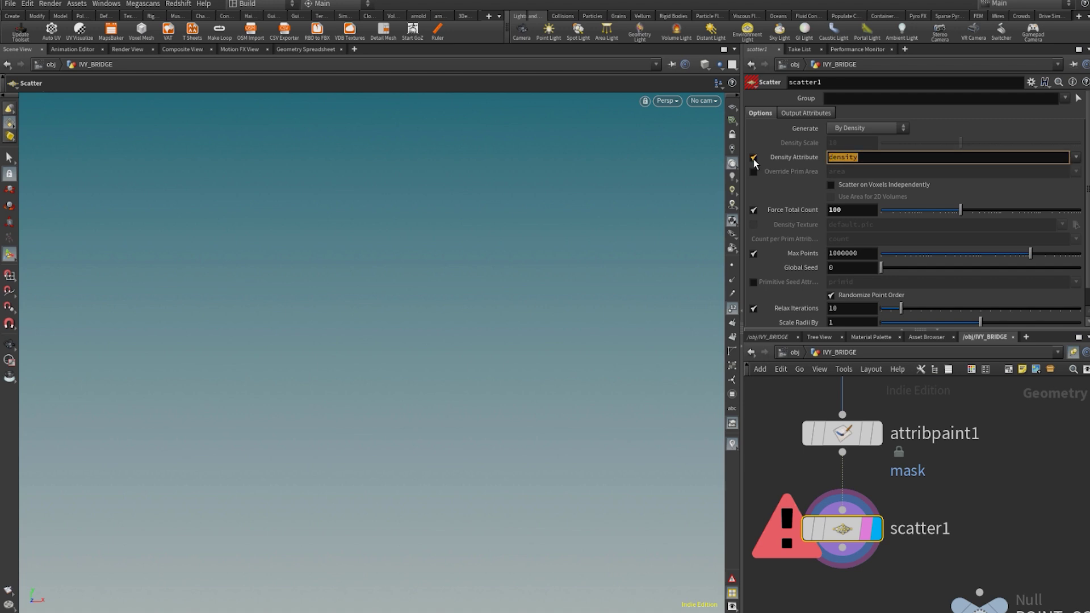
text(mask)
key(Return)
- Reduce scatter1's Relax Iterations to 2 and its Force Total Count to 9
alt+drag(496, 265, 505, 347)
drag(889, 311, 884, 310)
drag(956, 211, 941, 212)
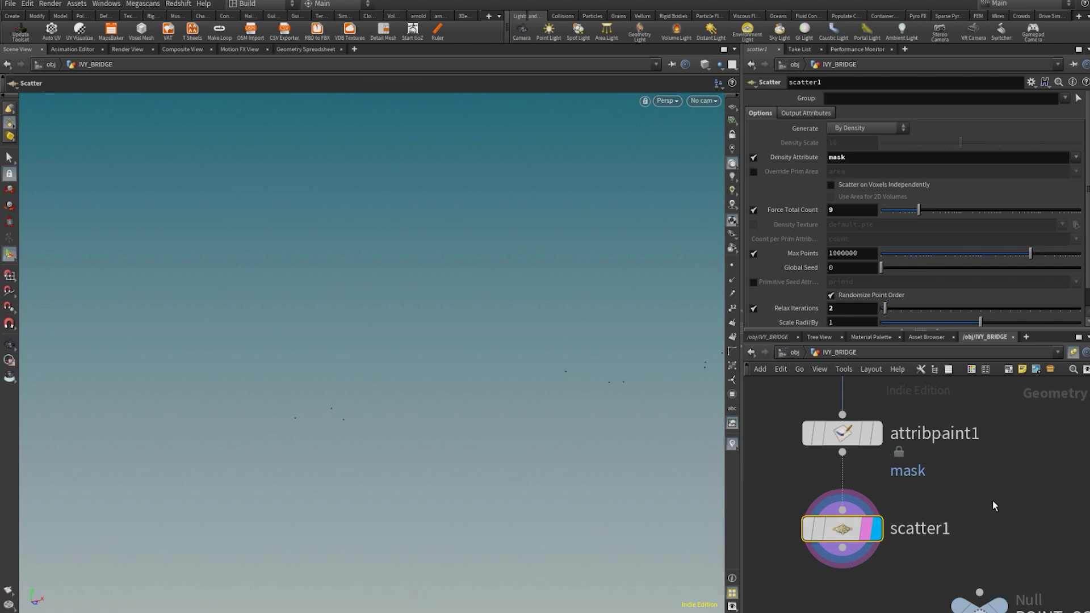
- Move the mask builder, attribute paint and scatter nodes above POINT_SOURCE and connect scatter1 to that null
scroll(993, 506, down, 3)
middle_drag(993, 506, 907, 476)
scroll(895, 529, down, 4)
middle_drag(895, 529, 858, 528)
scroll(858, 502, up, 1)
drag(864, 525, 792, 436)
drag(822, 511, 862, 505)
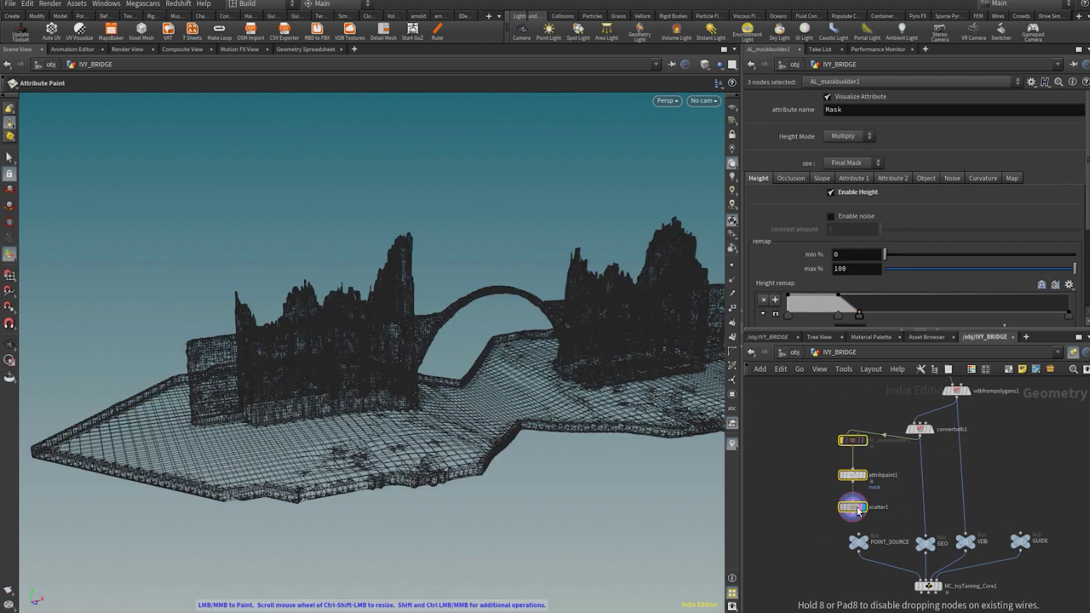
scroll(911, 538, up, 4)
click(880, 513)
- Add a Line node above the GUIDE null and connect its output to GUIDE
scroll(855, 540, down, 3)
middle_drag(875, 530, 830, 471)
scroll(830, 471, down, 1)
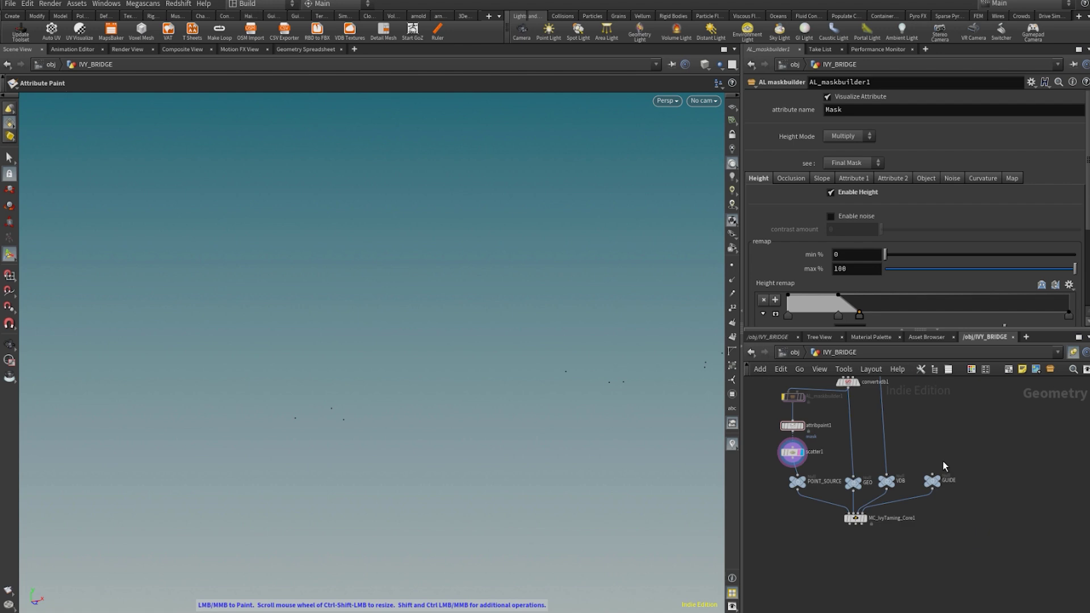
scroll(945, 463, up, 4)
key(Tab)
text(line)
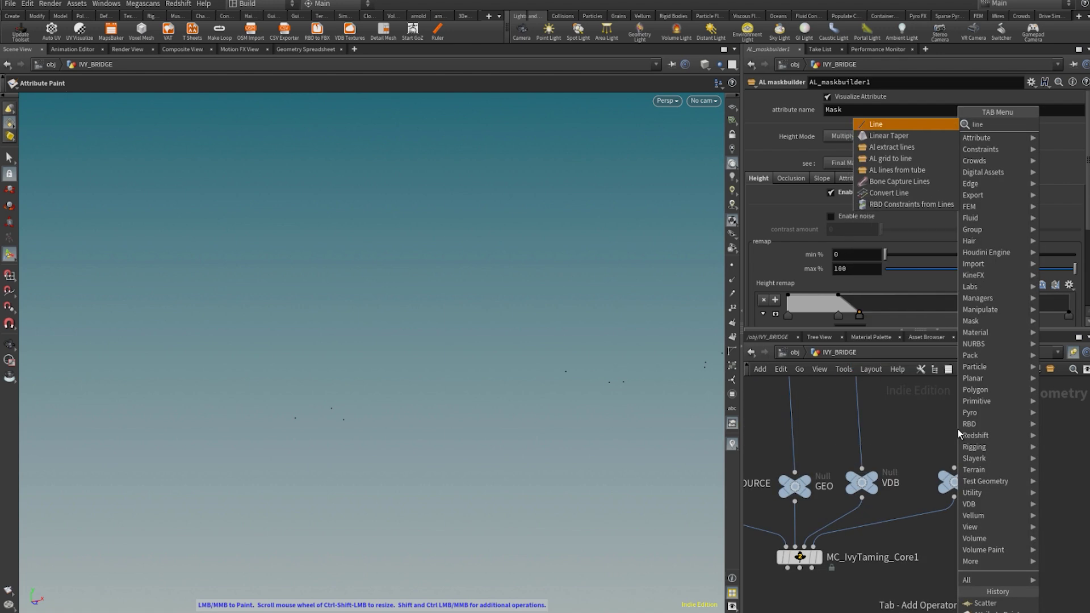
key(Return)
drag(954, 439, 960, 500)
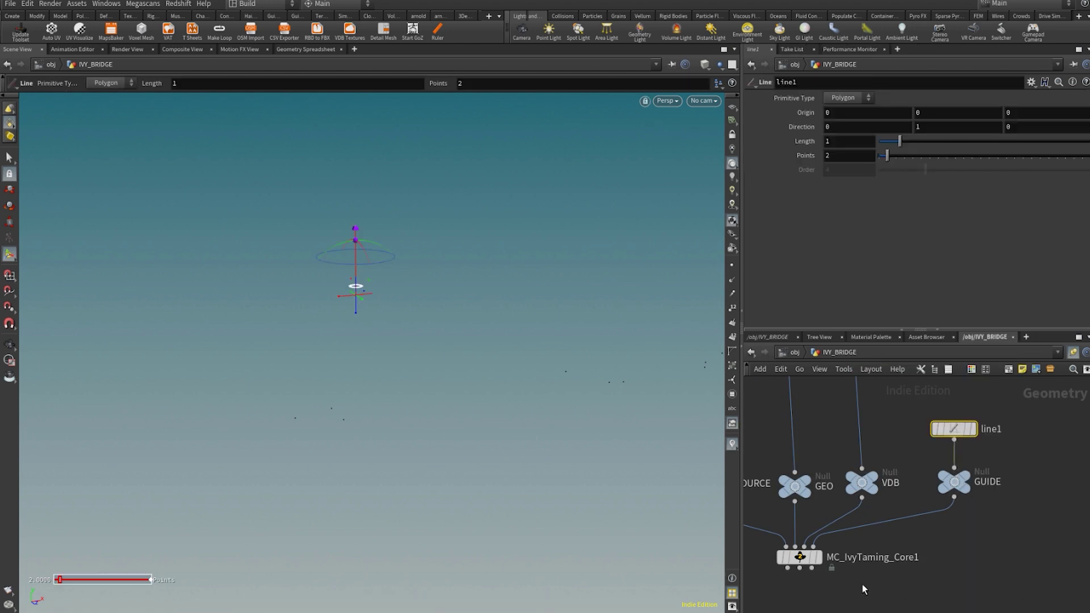
- Display MC_IvyTaming_Core1 and view the ivy growing on the bridge walls
middle_drag(864, 589, 898, 542)
mouse_move(850, 515)
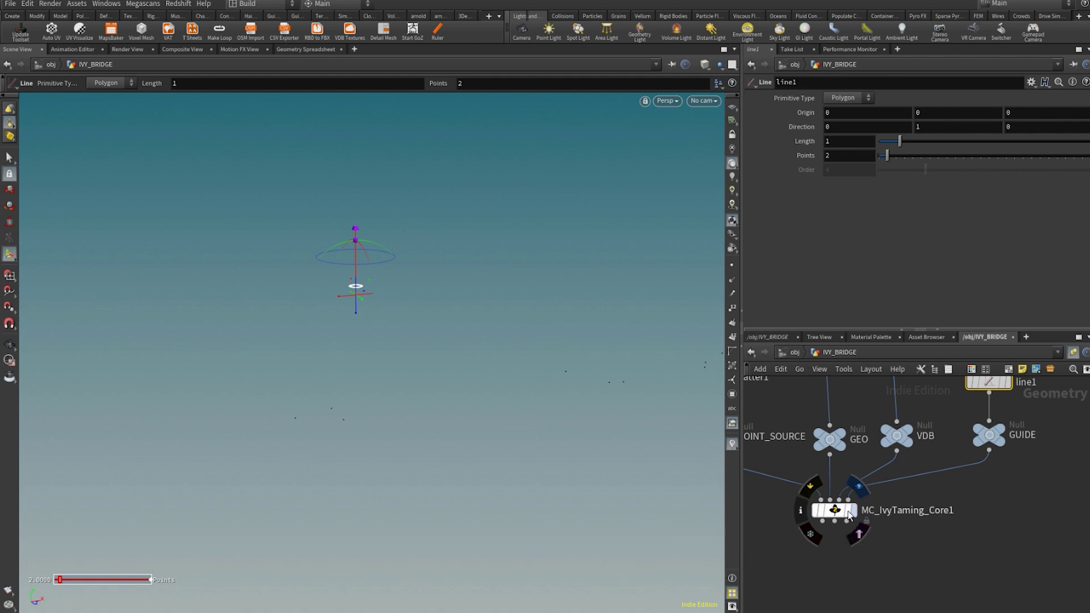
click(850, 515)
key(Escape)
drag(431, 363, 470, 388)
alt+right_drag(254, 341, 326, 352)
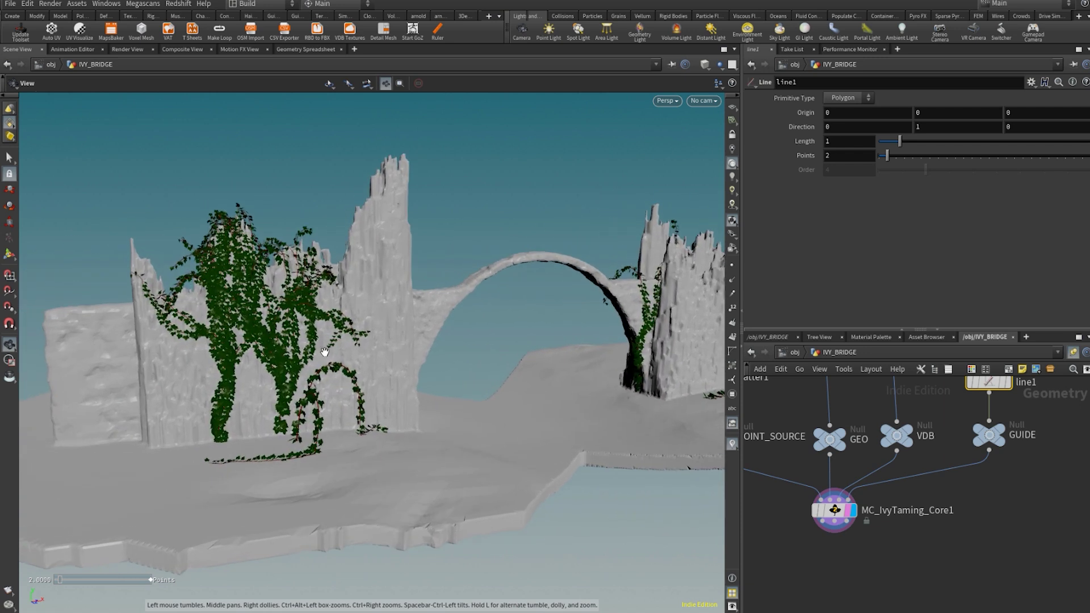
- Set MC_IvyTaming_Core1's Step Size (Global Scale) to 0.08, try 135 iterations, and return Iterations to 100
click(835, 510)
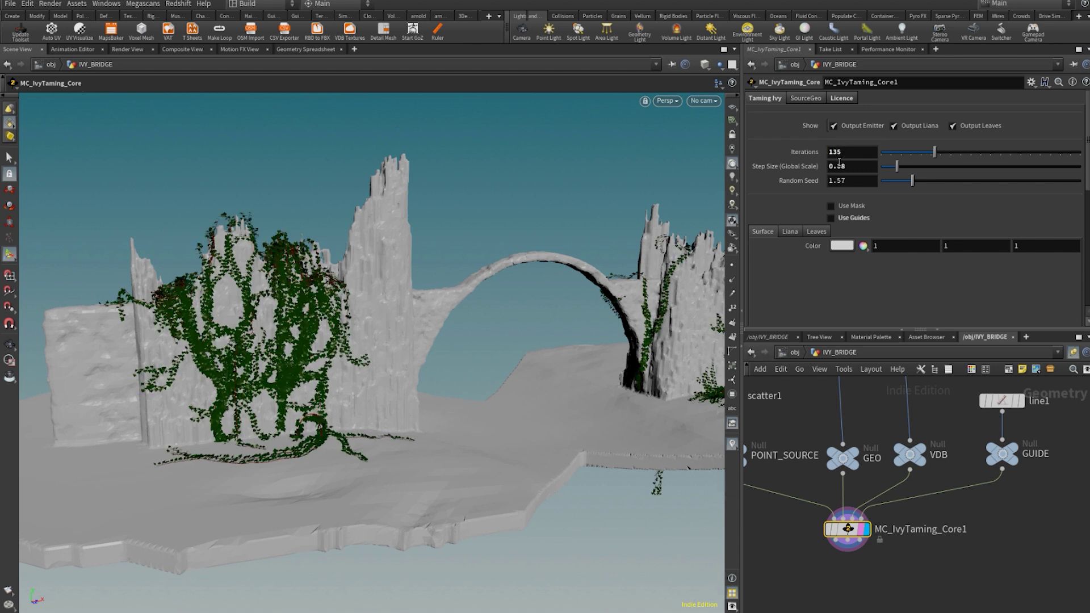
key(Escape)
drag(444, 355, 397, 372)
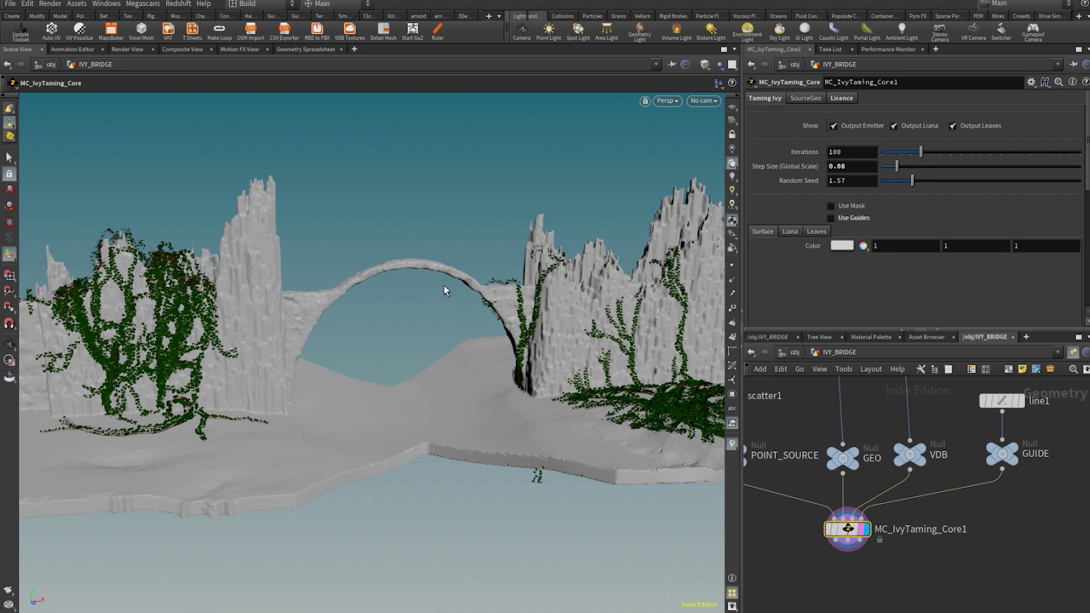
alt+middle_drag(290, 369, 392, 377)
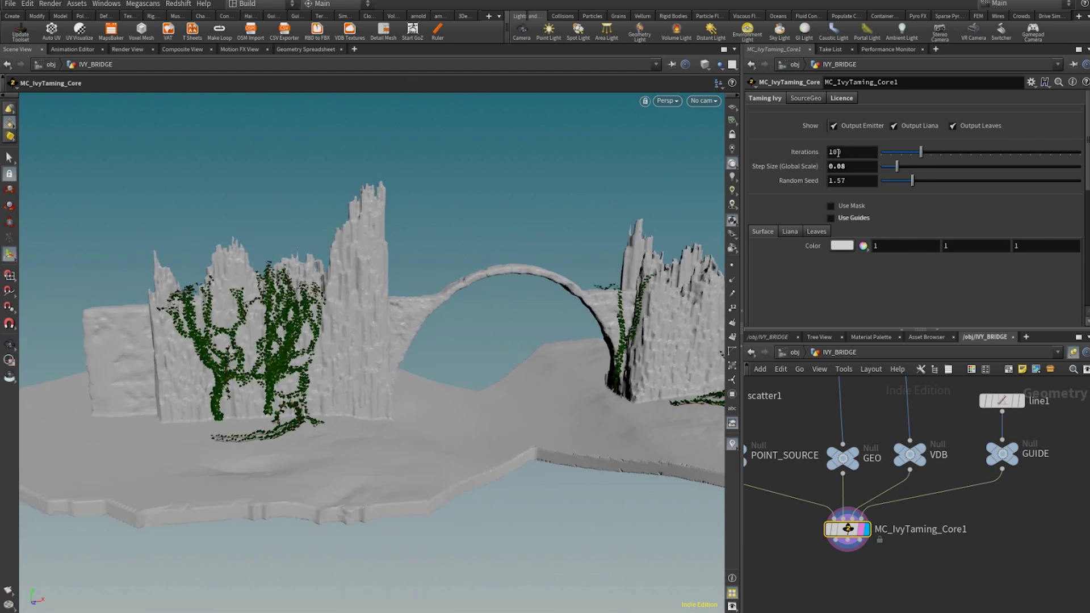
- Toggle Output Emitter and Output Leaves off and back on, and examine the ivy on the left-hand wall up close
click(865, 124)
click(866, 124)
click(958, 126)
click(967, 128)
alt+right_drag(455, 346, 516, 339)
alt+middle_drag(312, 434, 371, 413)
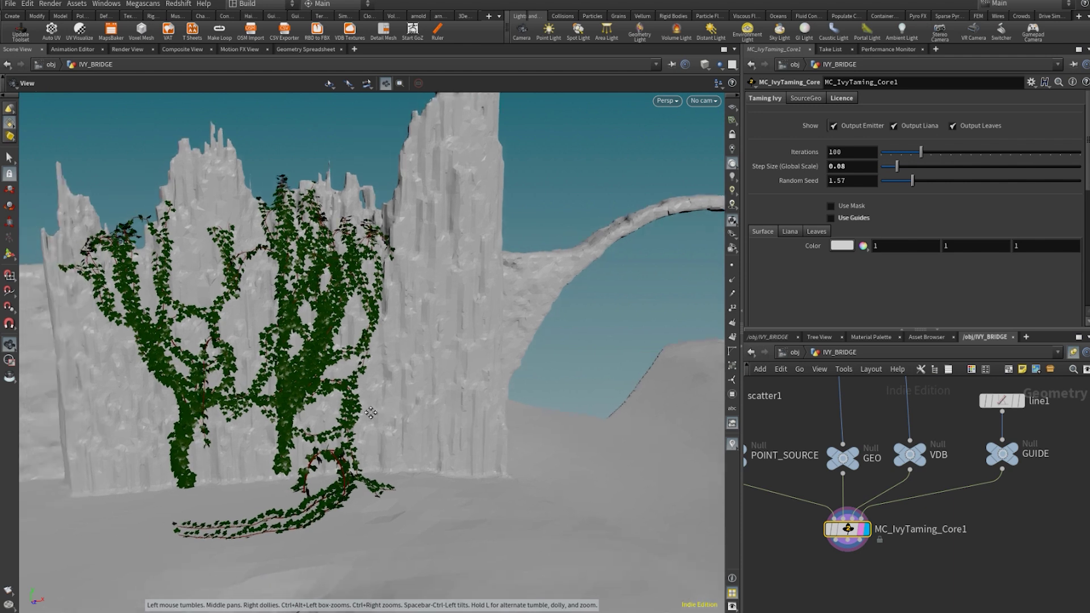
- Open MC_IvyTaming_Core1's Liana settings and review the thickness, collision, guide, branching and tropism parameters
click(785, 230)
scroll(785, 230, down, 2)
scroll(784, 236, down, 6)
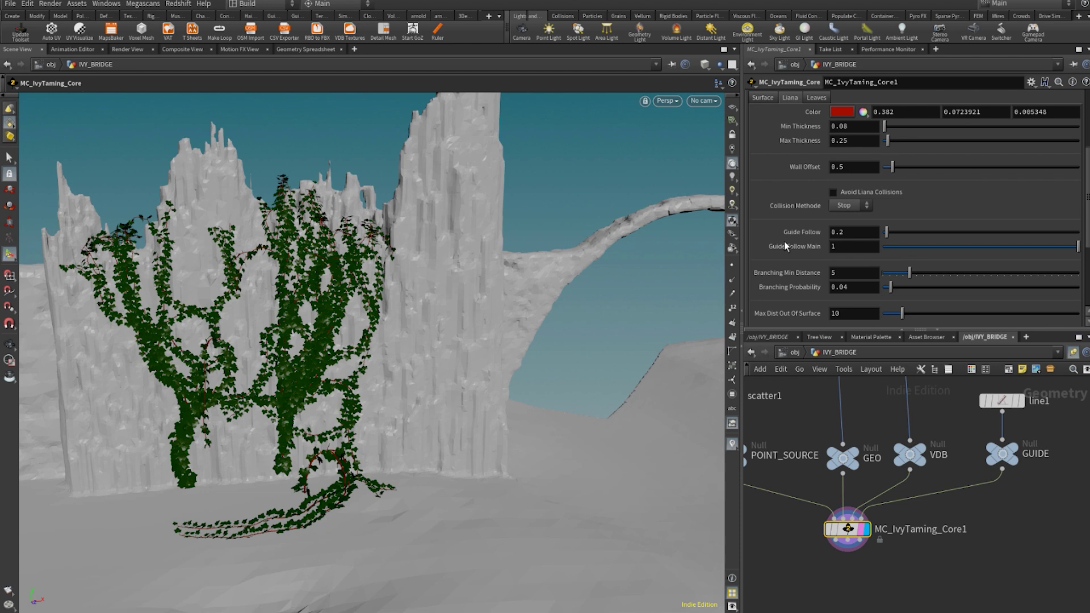
scroll(811, 218, down, 8)
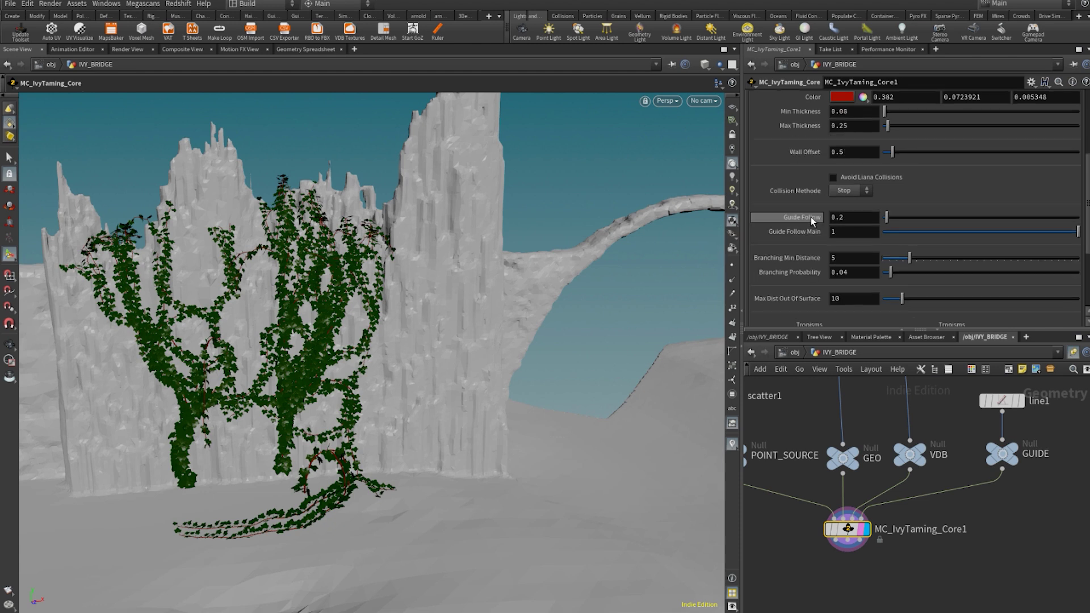
key(Escape)
drag(572, 334, 583, 365)
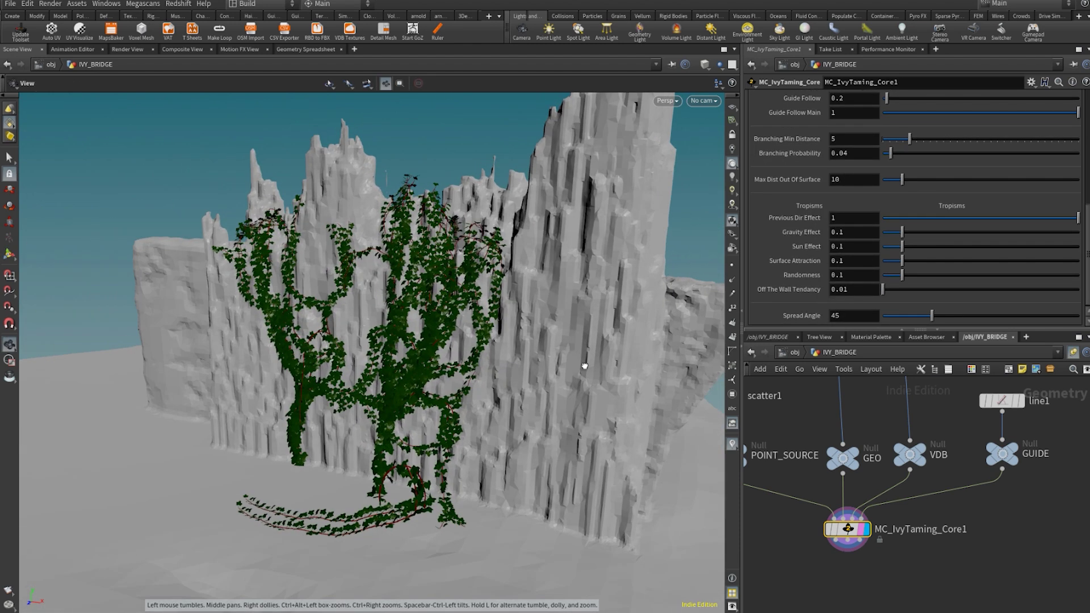
- Try the liana's Gravity Effect at 1 and 0.31, and return it to .1
click(856, 233)
text(.5)
key(Return)
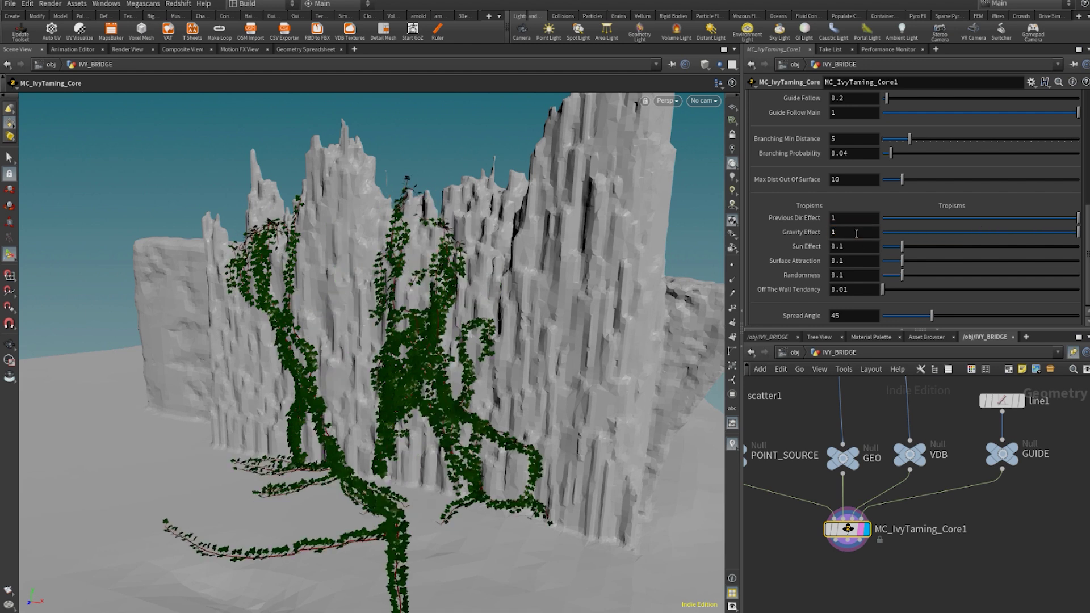
drag(1075, 237, 942, 246)
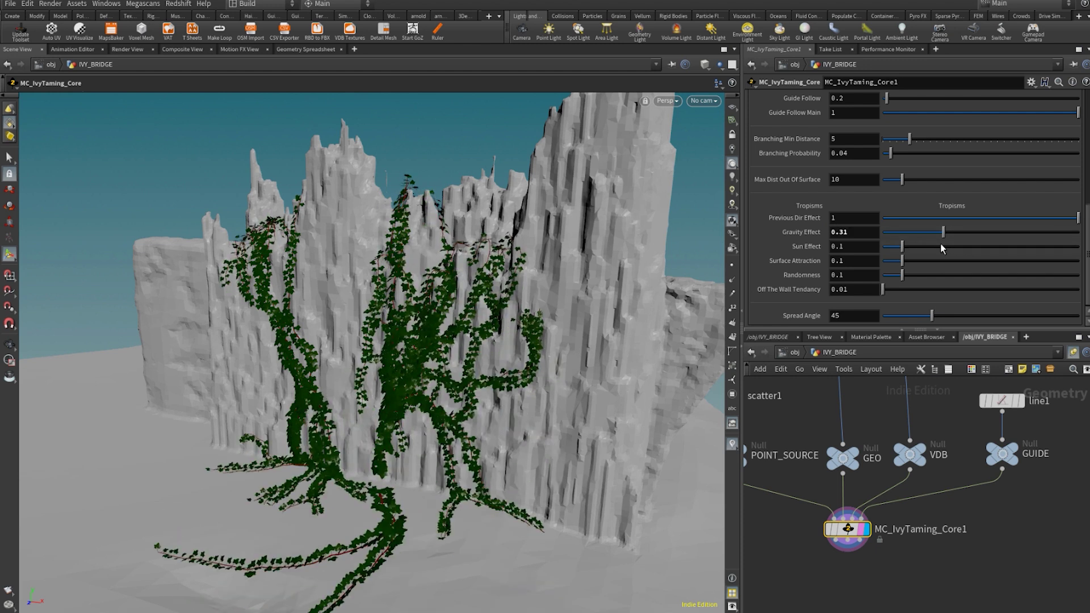
click(858, 232)
- Lower the liana's Previous Dir Effect to 0.415 and check the ivy on both bridge walls
drag(1078, 218, 966, 218)
alt+drag(402, 395, 369, 377)
alt+middle_drag(370, 378, 656, 372)
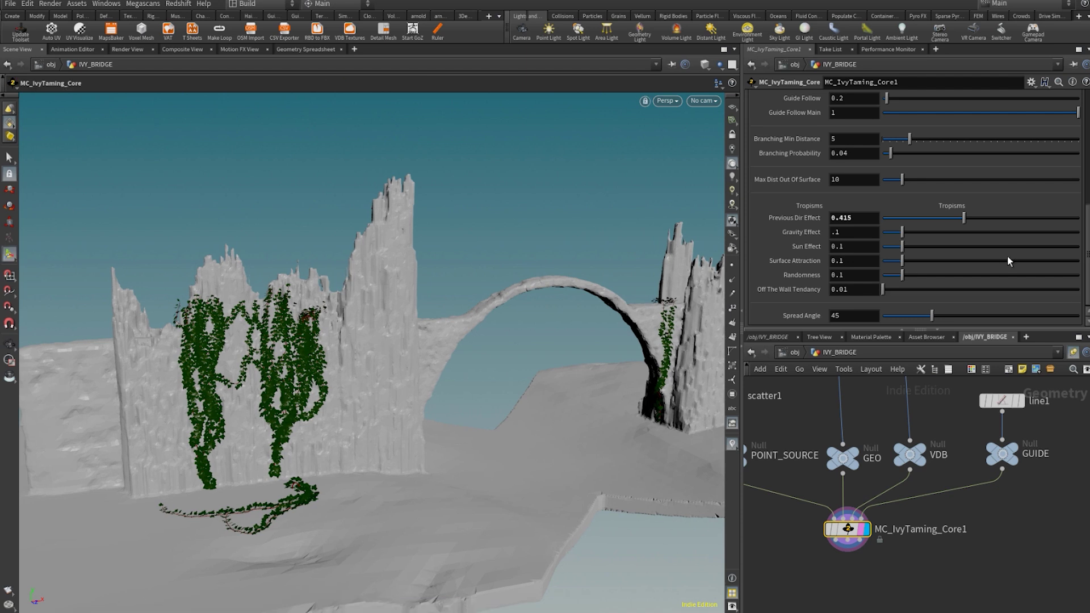
- Try a high Randomness of 0.64 for the liana, reduce it to 0.108, and inspect the ivy on the left-hand wall
drag(912, 276, 1078, 275)
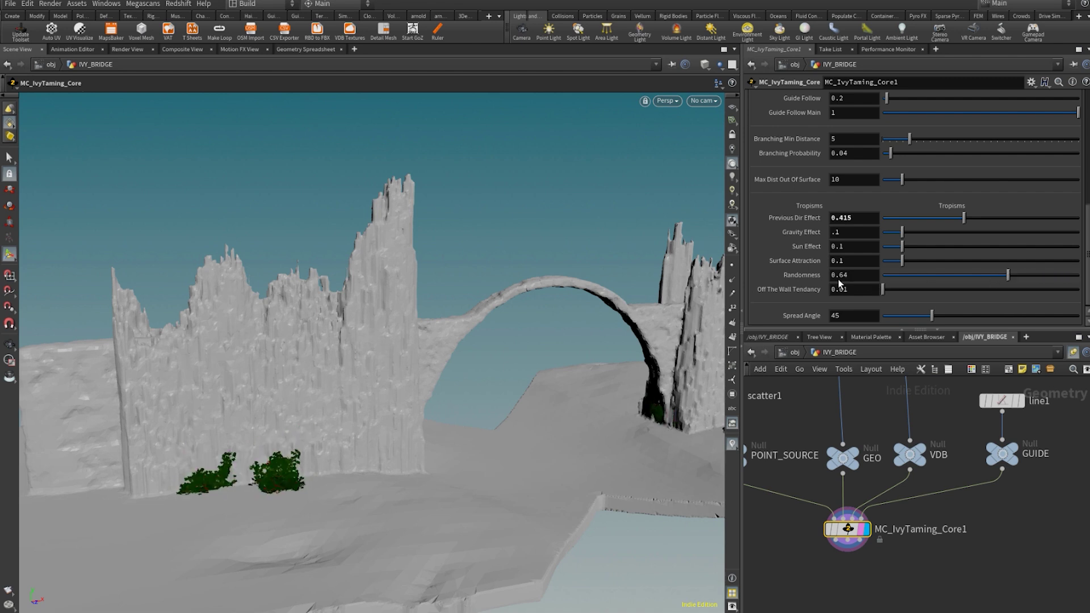
drag(885, 276, 904, 274)
alt+drag(545, 324, 511, 324)
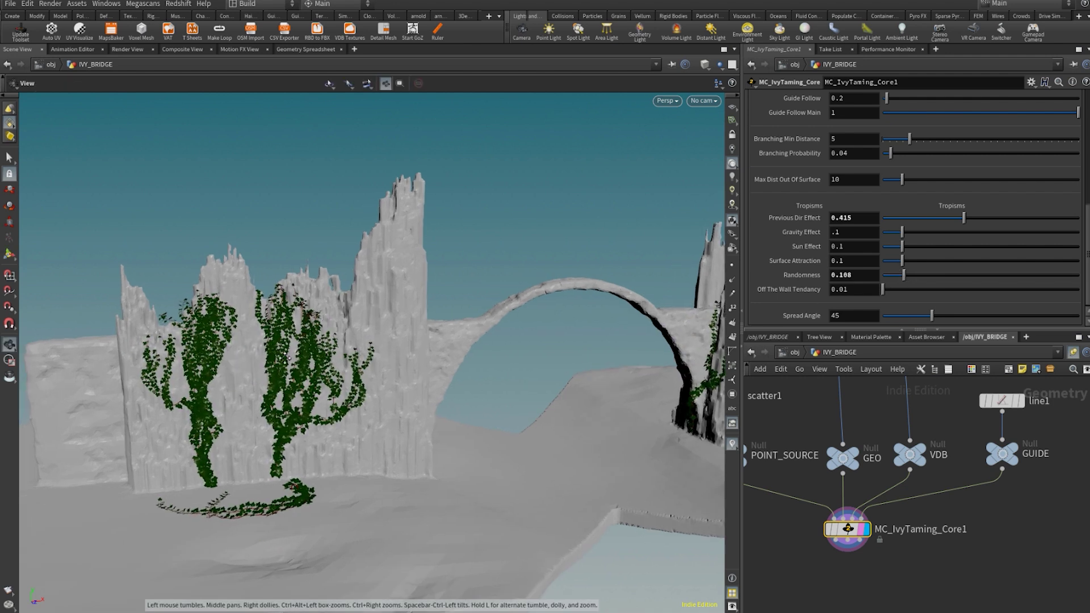
alt+middle_drag(511, 324, 664, 323)
alt+right_drag(568, 324, 670, 335)
- Raise the liana's Surface Attraction to 0.942 and try a Spread Angle of 167.4 before lowering it again
drag(907, 261, 1030, 263)
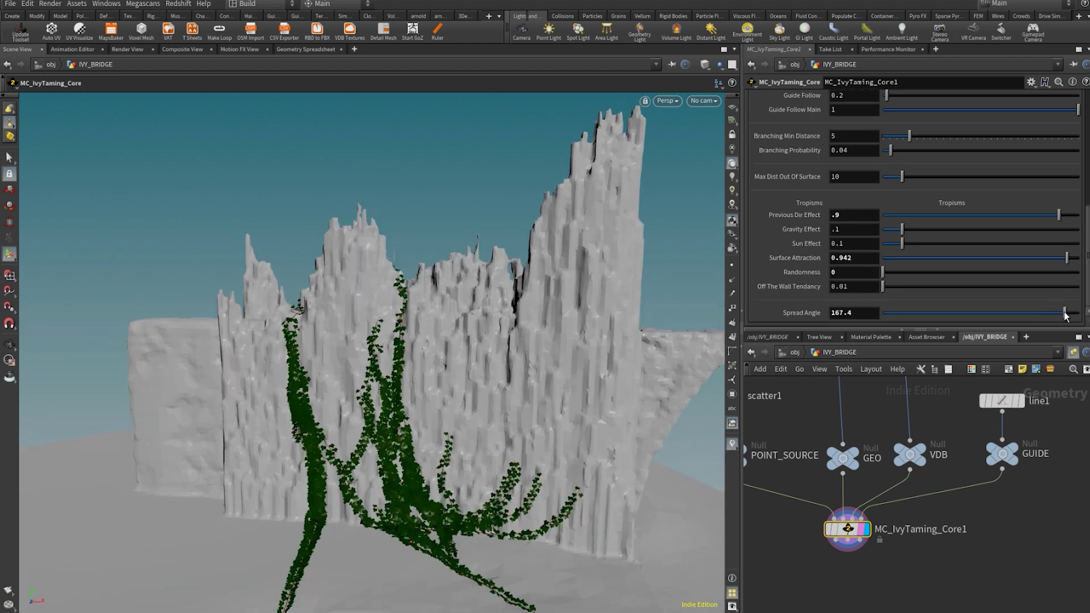
drag(1073, 314, 915, 317)
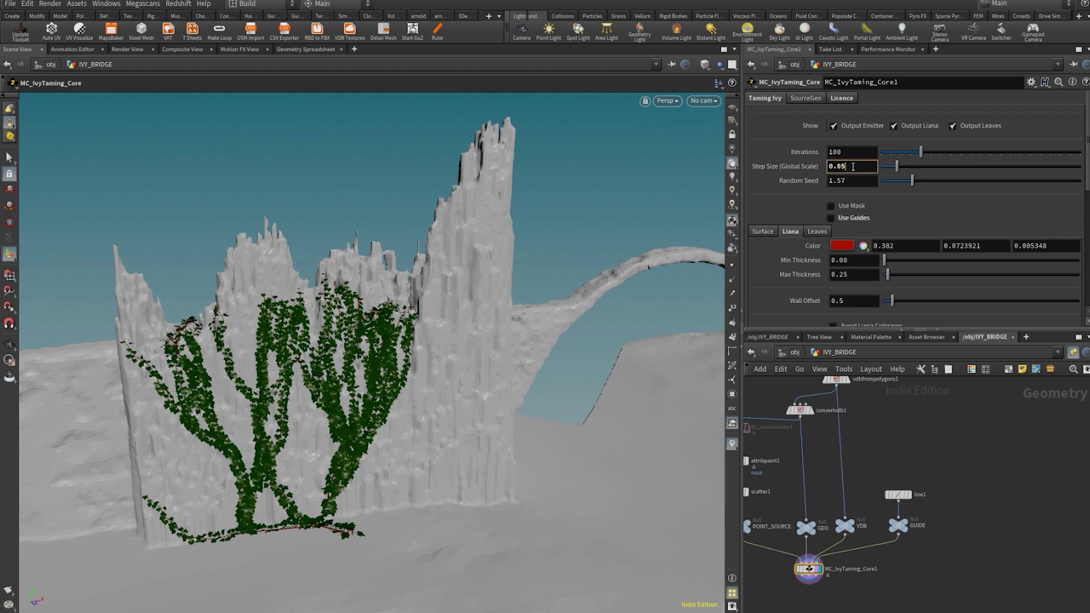
- Set MC_IvyTaming_Core1's Iterations to 120 and Step Size (Global Scale) to 0.06
key(Return)
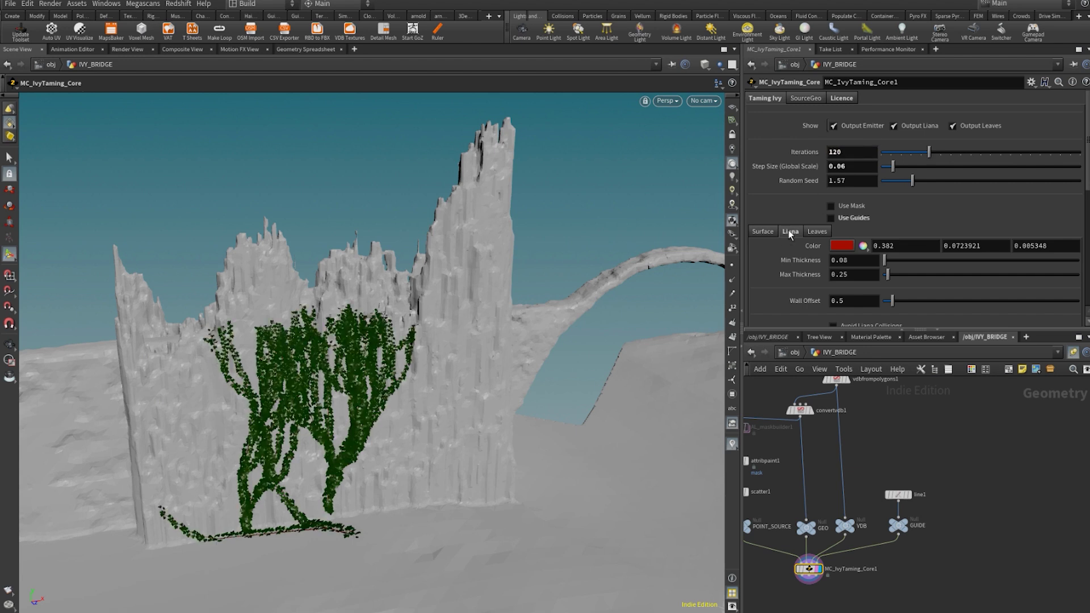
- Set the liana's Min Thickness to .12 and Max Thickness to .3, checking the stems up close
scroll(790, 234, down, 3)
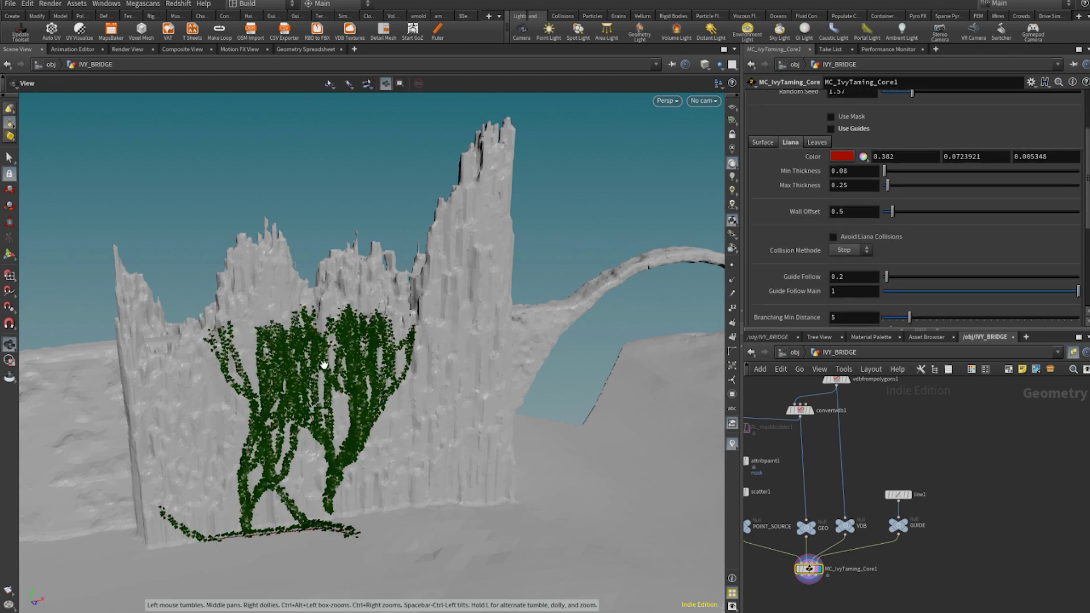
alt+right_drag(325, 363, 454, 374)
alt+drag(454, 375, 500, 364)
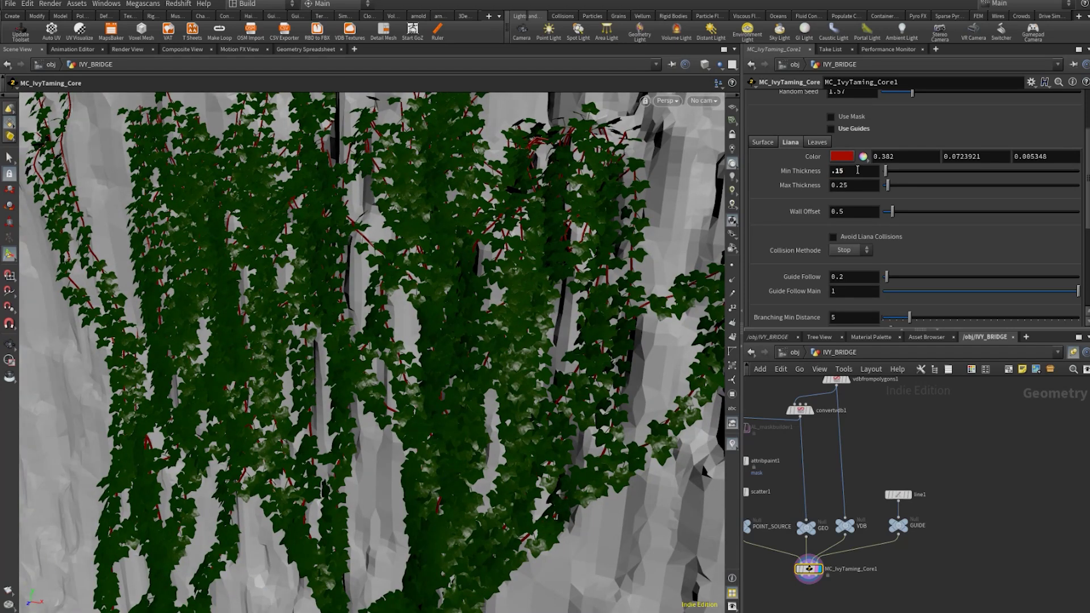
key(BackSpace)
key(BackSpace)
key(BackSpace)
key(BackSpace)
text(.3)
key(Return)
alt+right_drag(460, 402, 366, 383)
alt+drag(366, 383, 434, 392)
alt+middle_drag(434, 392, 482, 329)
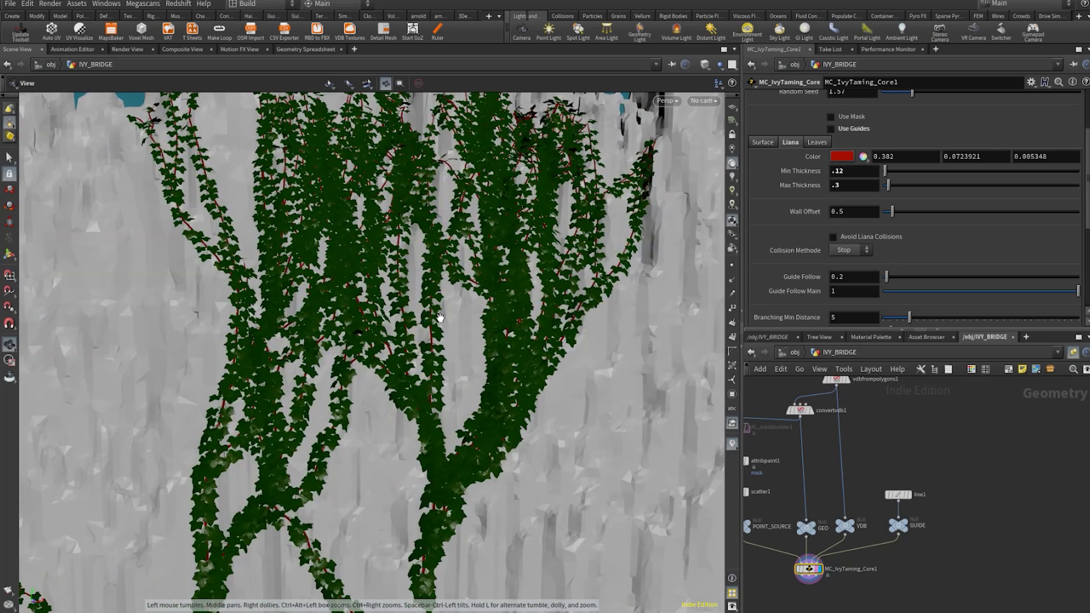
alt+right_drag(483, 329, 430, 357)
alt+drag(430, 358, 386, 366)
- Try the liana's Branching Min Distance at 7 and at 3
scroll(822, 269, down, 4)
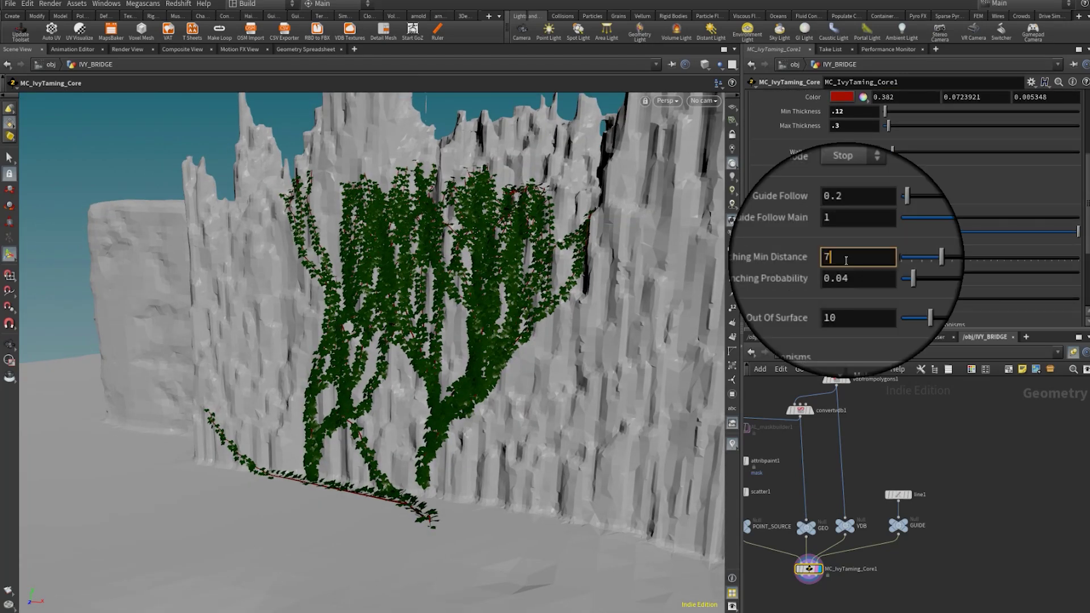
key(Return)
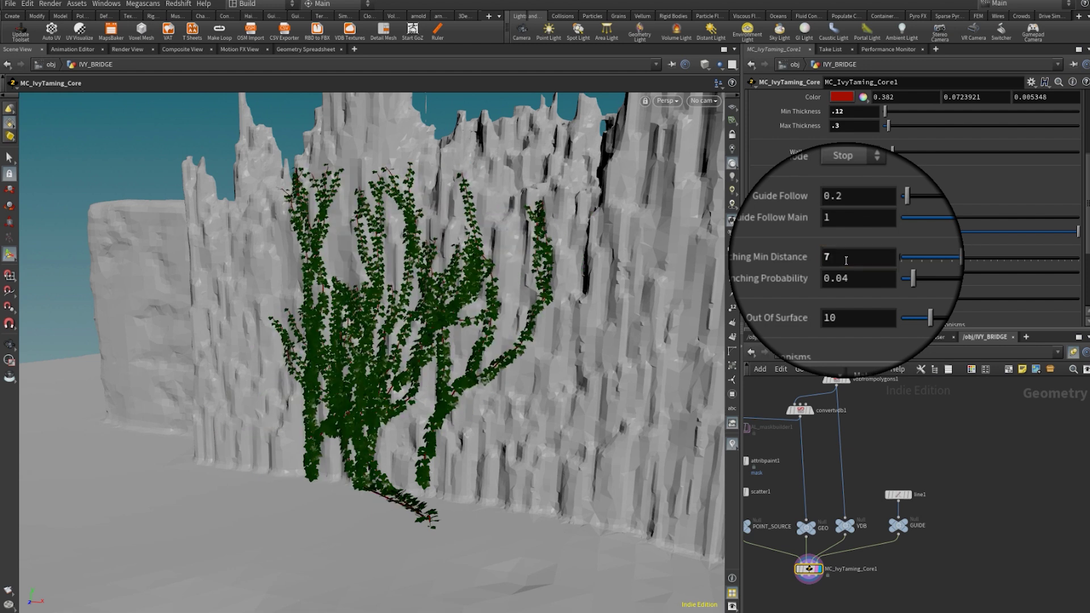
double_click(846, 260)
text(3)
key(Return)
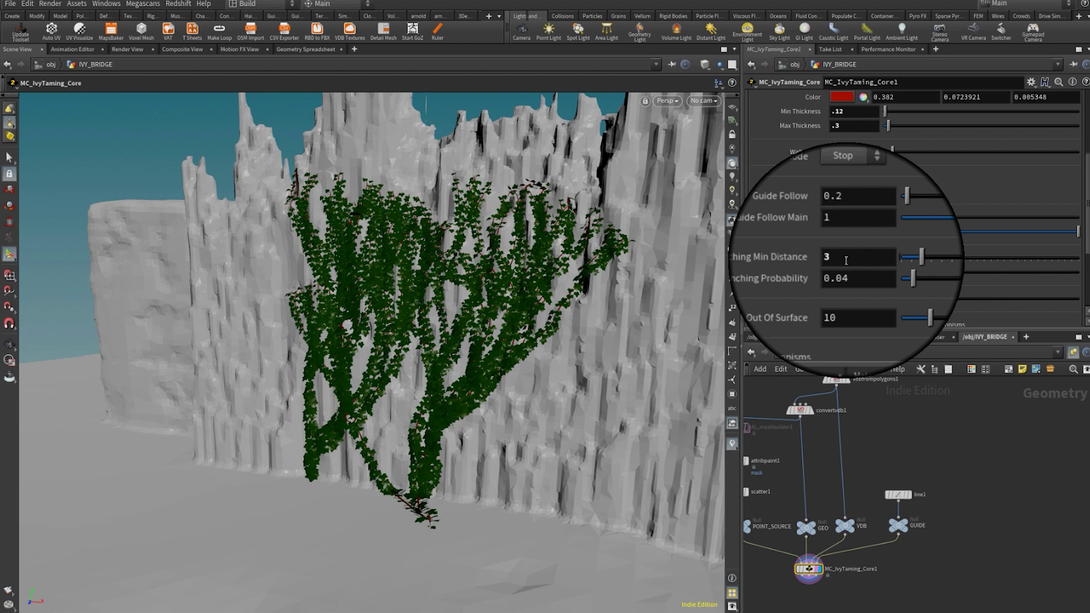
- Try the liana's Branching Probability at 0.06 and view the denser ivy on the left-hand wall
click(858, 272)
key(BackSpace)
text(6)
key(Return)
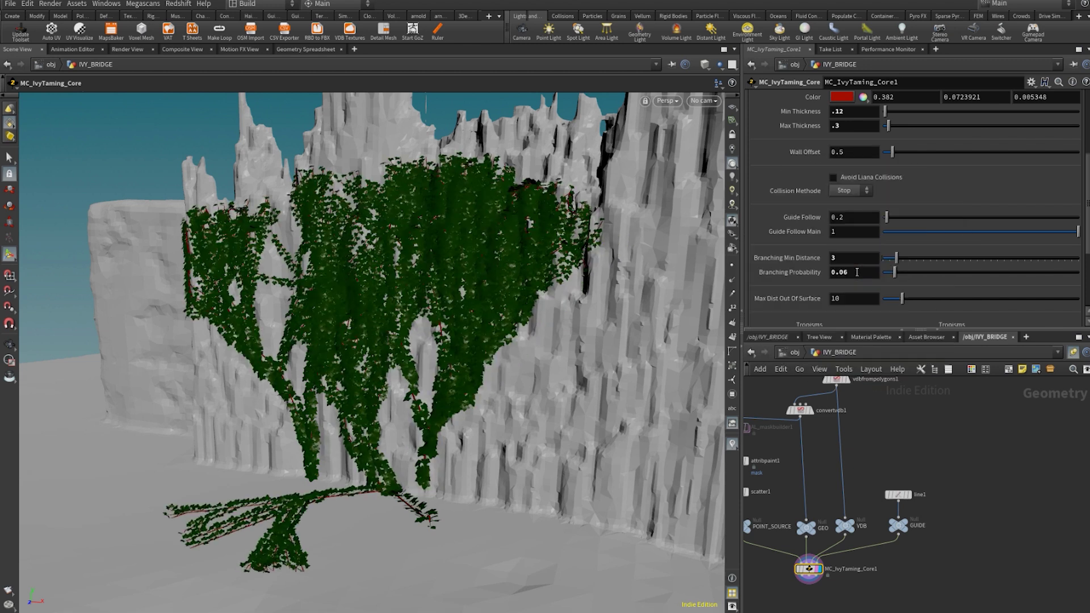
drag(439, 293, 485, 287)
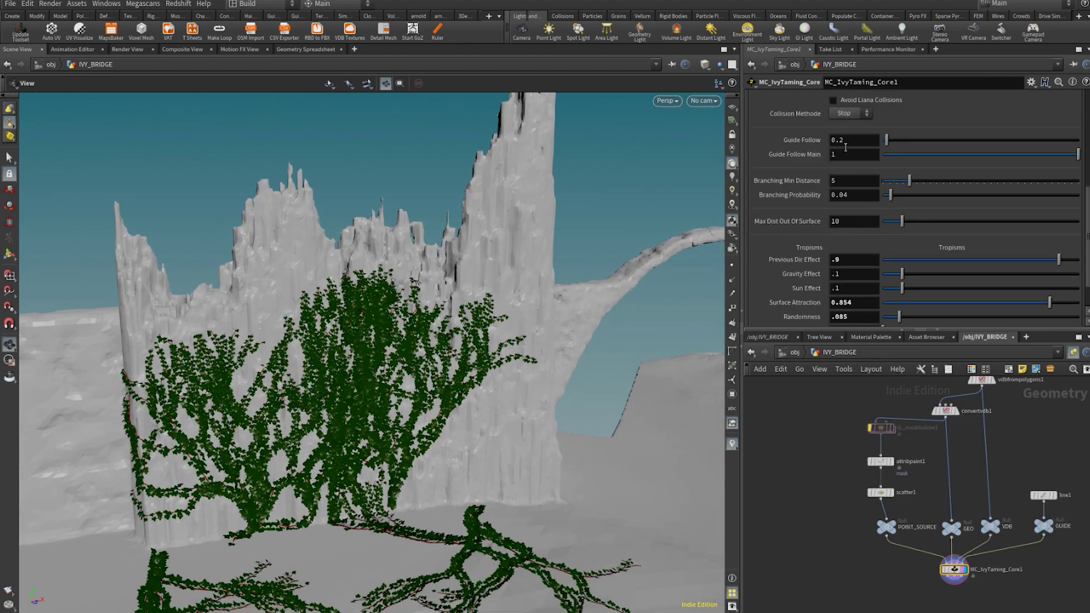
- Turn on Avoid Liana Collisions with the Collision Methode left at Stop
scroll(841, 171, up, 3)
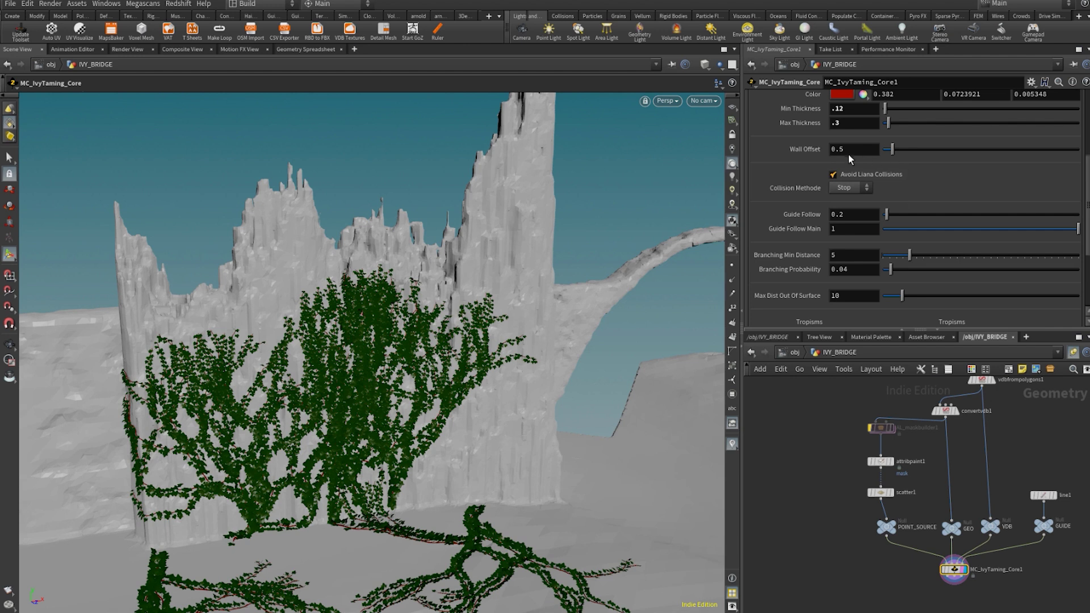
click(834, 174)
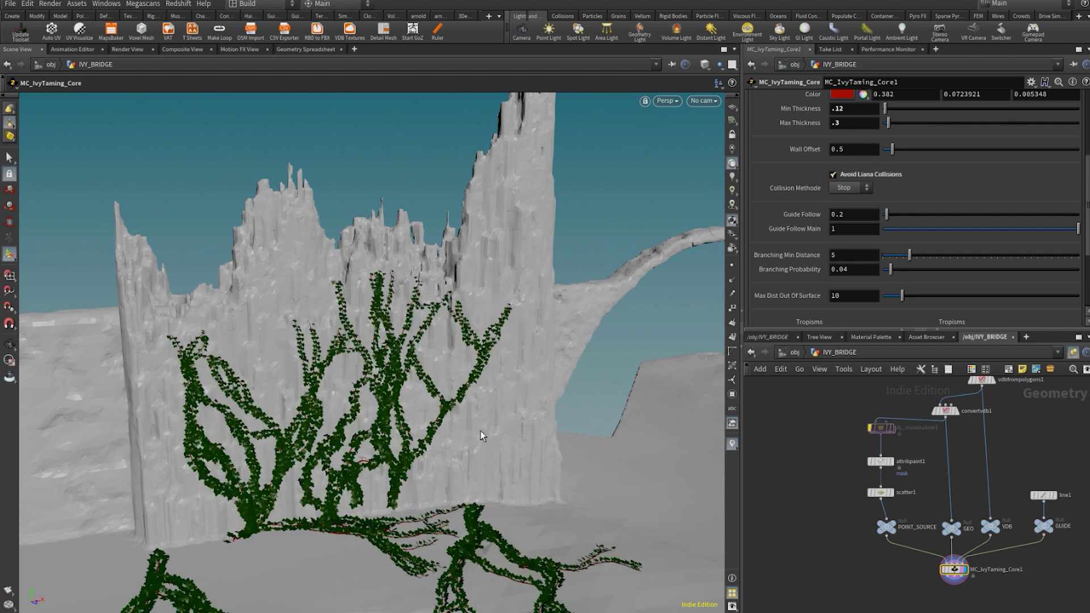
mouse_move(481, 436)
alt+mouse_down()
mouse_move(386, 457)
mouse_move(482, 435)
alt+mouse_up()
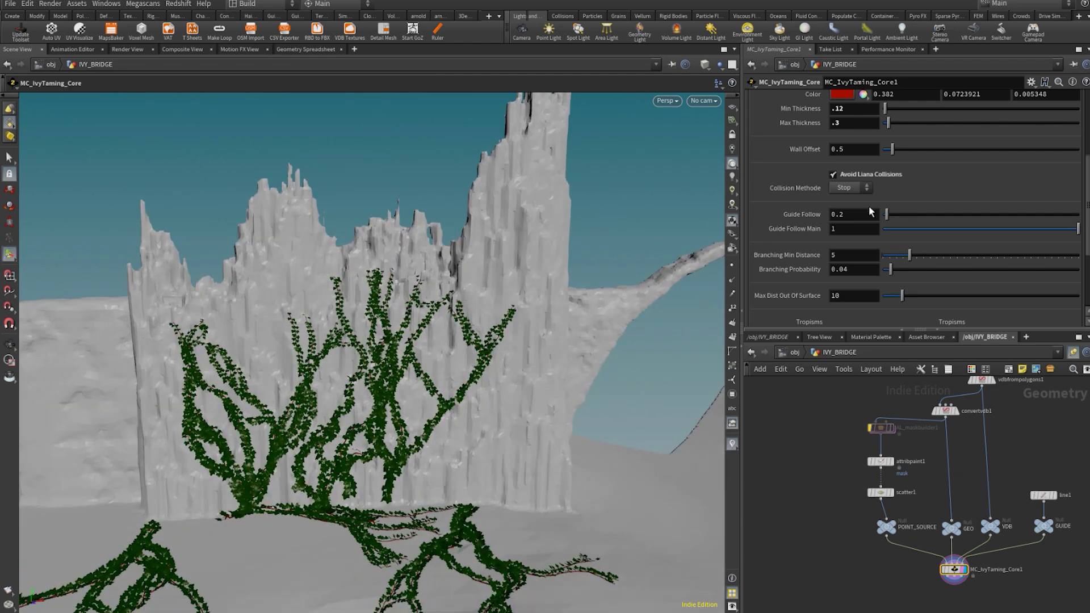
- Switch the Collision Methode to Avoid and examine the ivy on both sides of the bridge
click(849, 188)
click(855, 203)
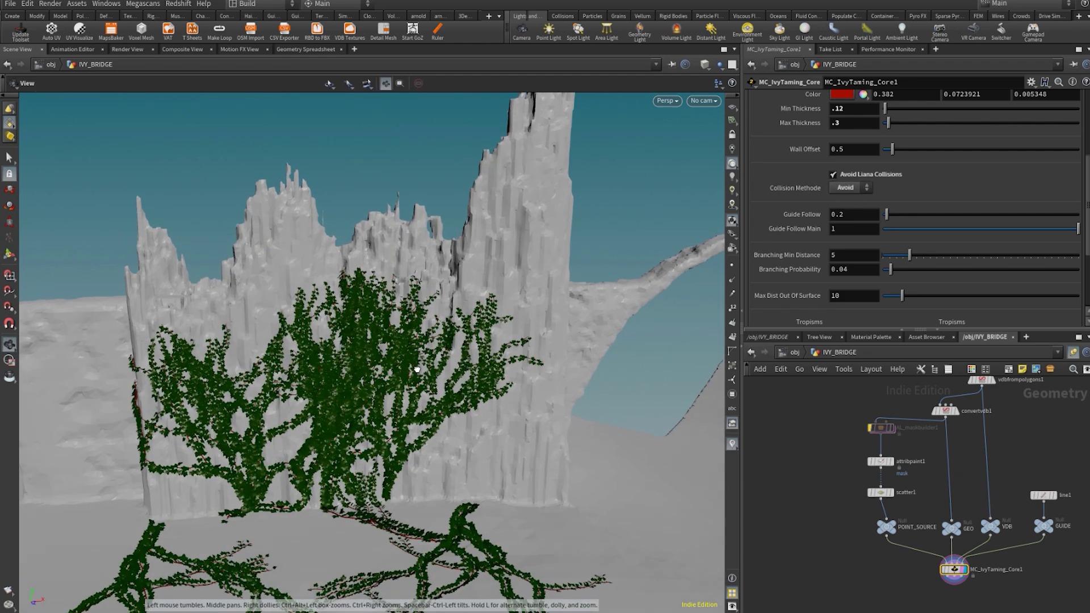
alt+middle_drag(418, 370, 324, 367)
alt+right_drag(341, 366, 448, 350)
alt+middle_drag(448, 350, 227, 389)
alt+drag(226, 390, 311, 386)
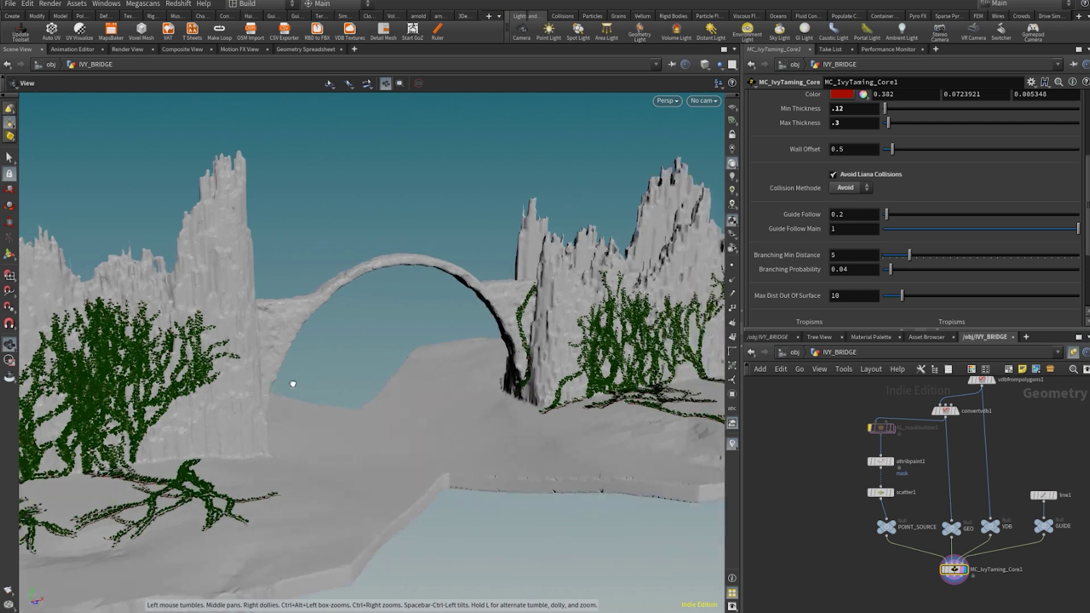
alt+middle_drag(301, 386, 438, 382)
alt+right_drag(438, 382, 456, 372)
alt+drag(455, 372, 432, 372)
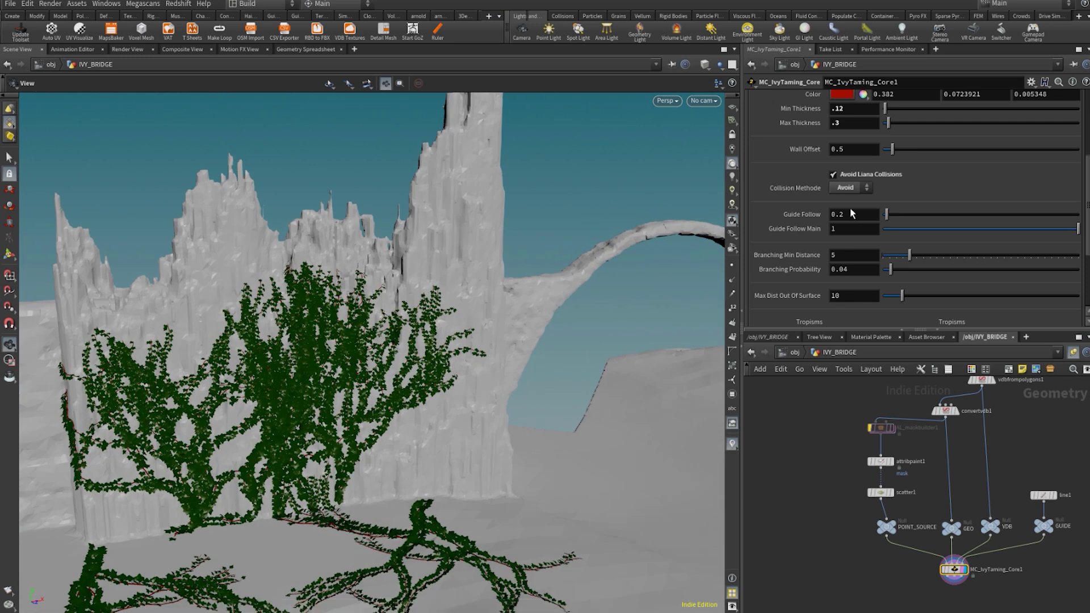
- Return the Collision Methode to Stop and turn off Avoid Liana Collisions
click(849, 188)
click(851, 211)
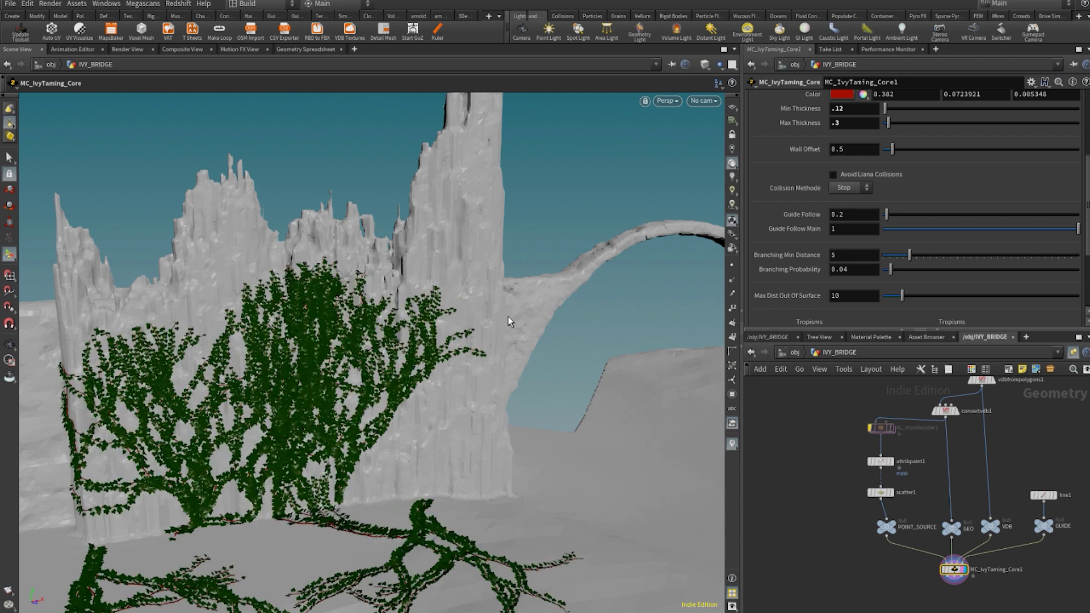
alt+drag(483, 341, 463, 340)
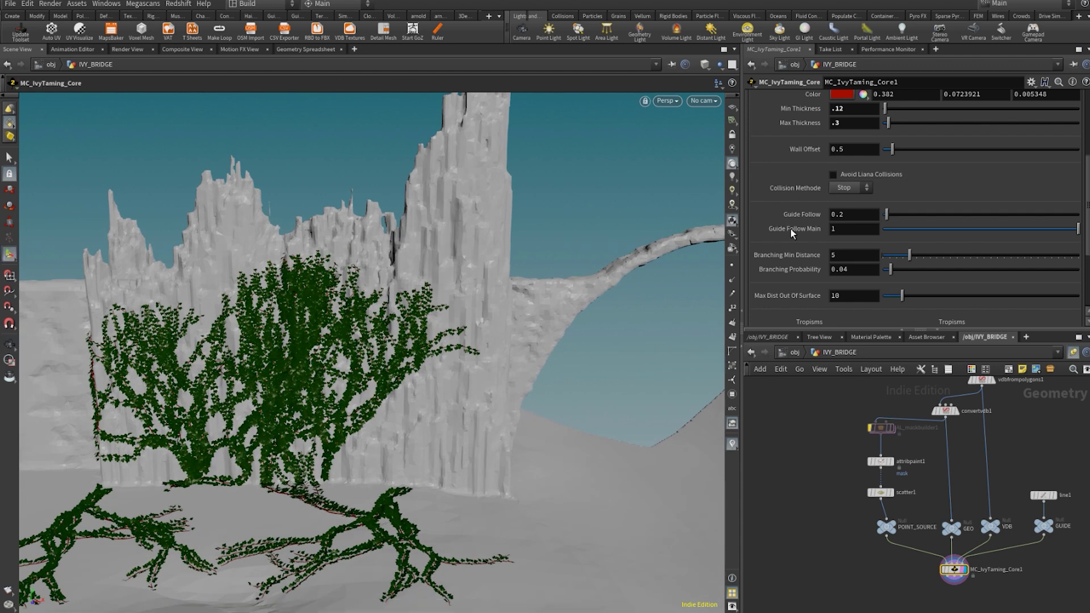
scroll(793, 234, up, 2)
alt+drag(530, 324, 520, 323)
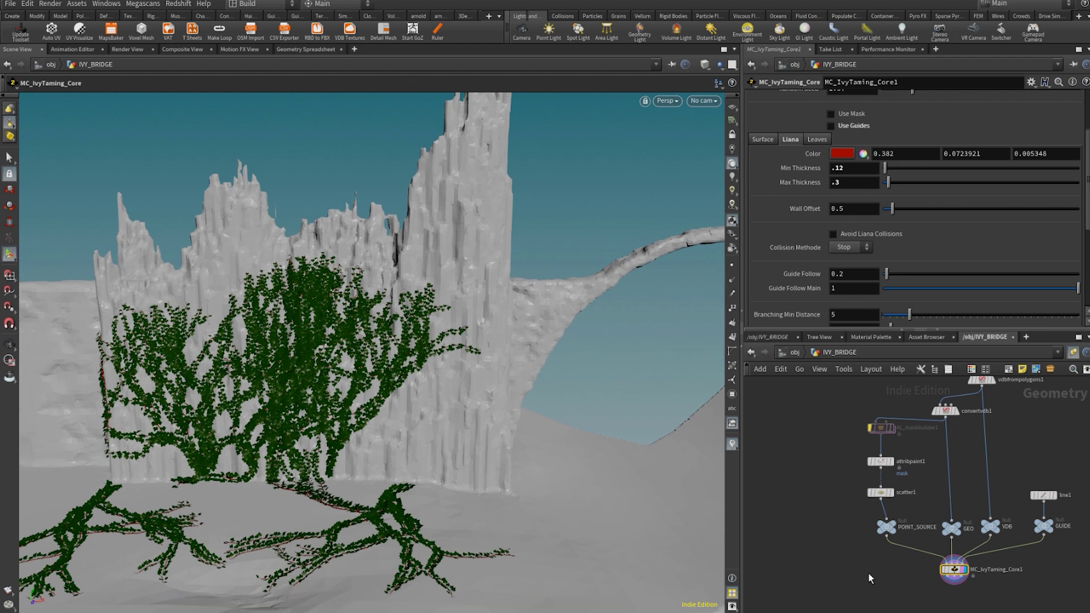
- Insert an Attribute Paint node between convertvdb1 and the GEO null, and display it for mask painting
scroll(891, 432, up, 5)
click(929, 416)
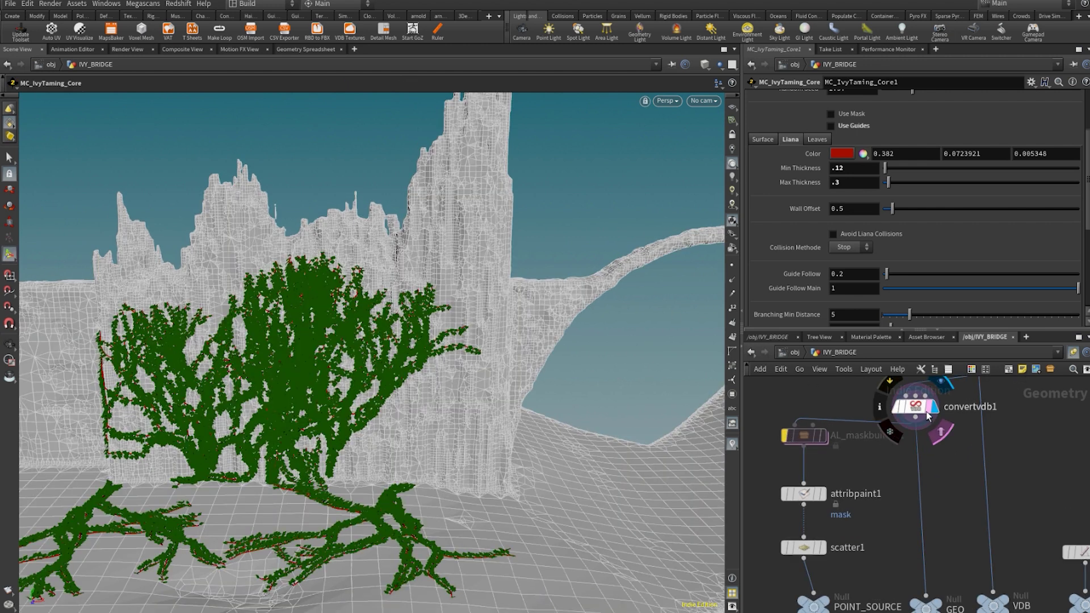
click(928, 416)
key(Tab)
text(a)
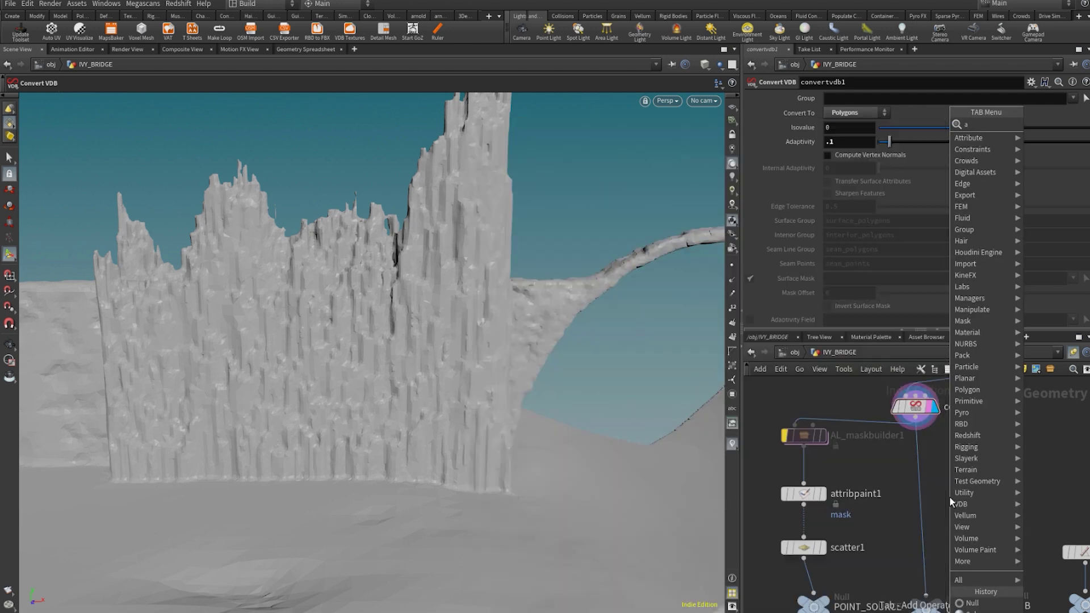
text(ttribpa)
key(Return)
click(950, 498)
drag(950, 498, 917, 504)
click(932, 494)
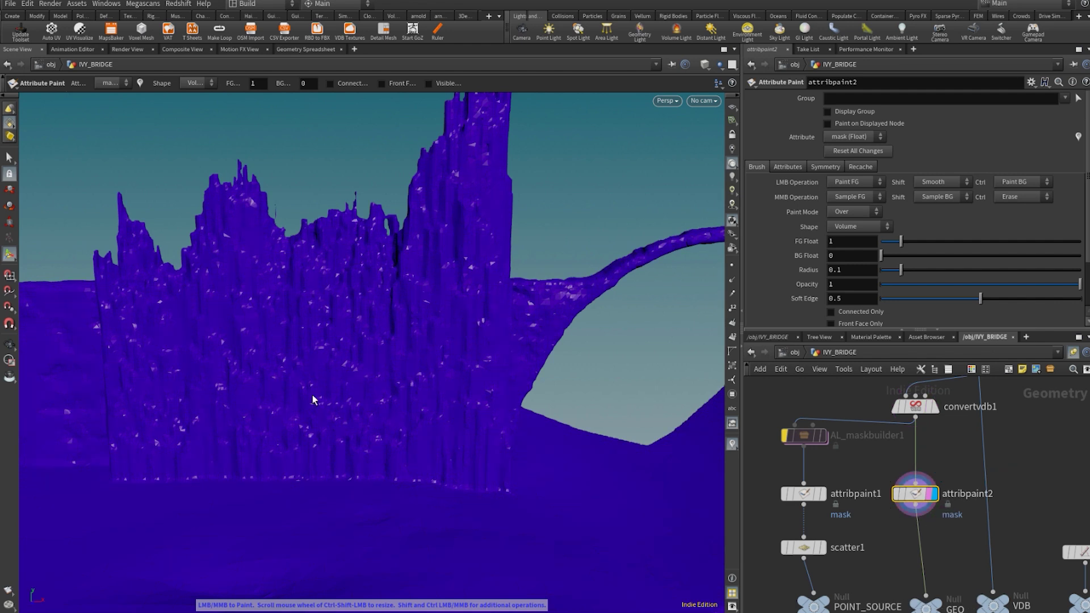
- Paint two separate mask strips on the left-hand wall, using brush radii of about 1.2 and 0.6
scroll(348, 368, up, 15)
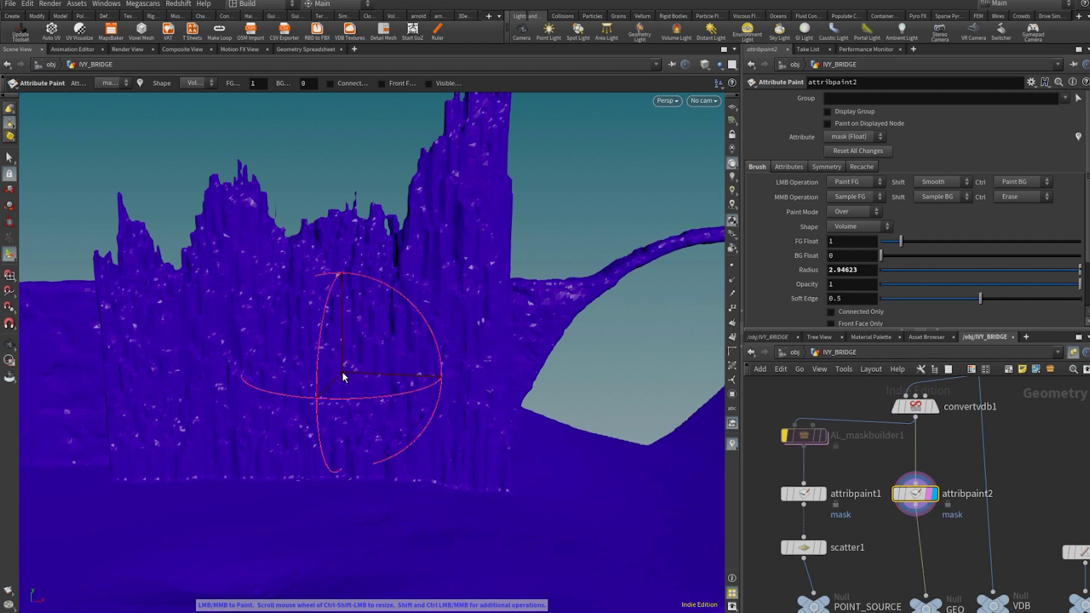
scroll(342, 371, down, 4)
drag(325, 377, 319, 403)
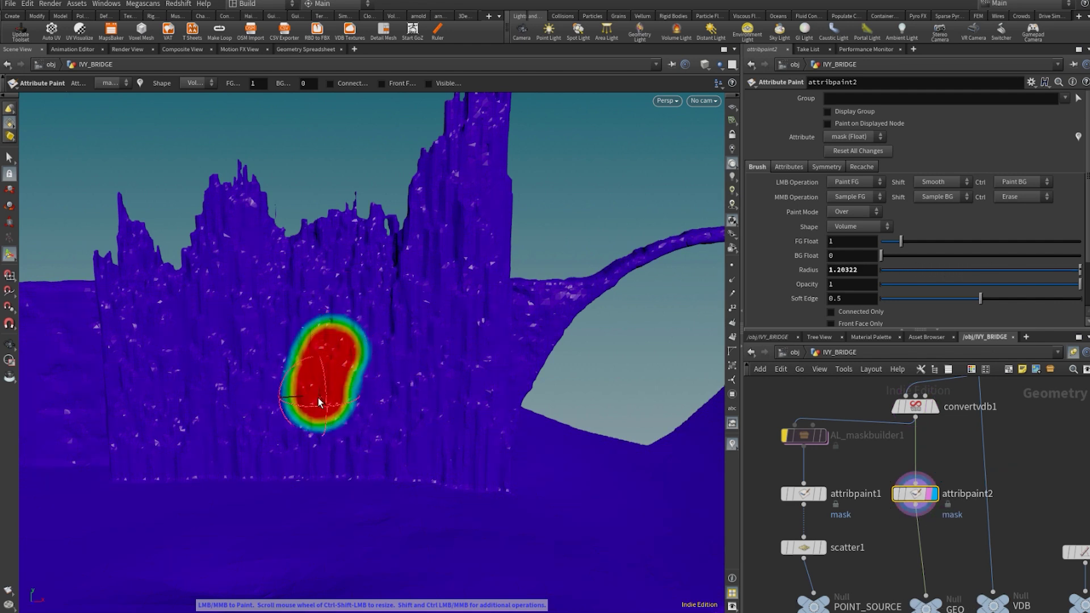
scroll(324, 383, down, 2)
mouse_move(341, 352)
mouse_down()
mouse_move(382, 316)
mouse_move(452, 309)
mouse_up()
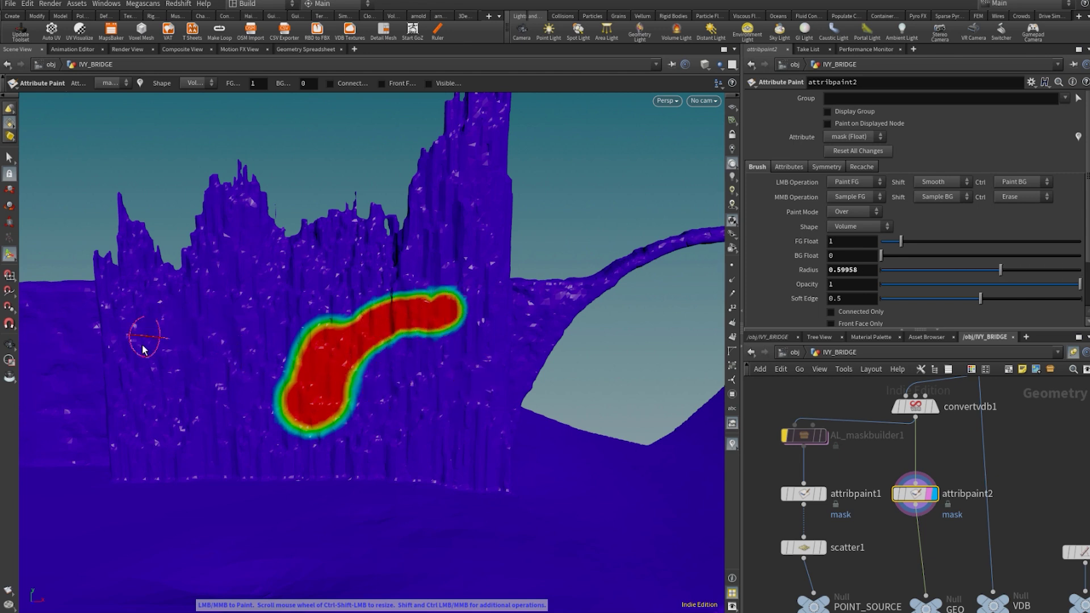
drag(186, 399, 215, 460)
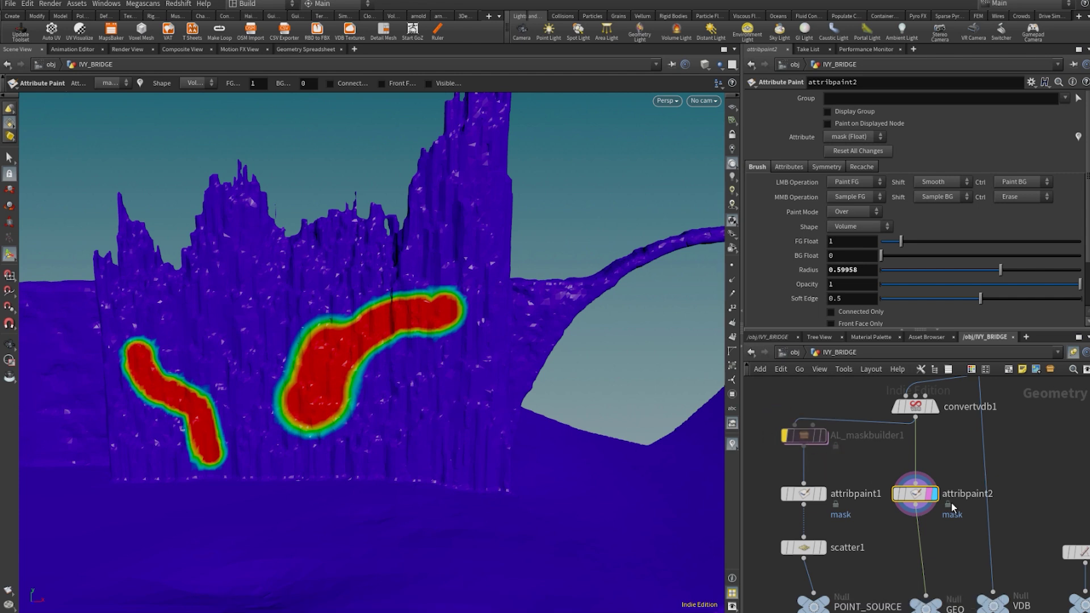
- Display MC_IvyTaming_Core1 and enable Use Mask on it
mouse_move(931, 503)
middle_down()
mouse_move(907, 467)
mouse_move(907, 386)
middle_up()
click(908, 565)
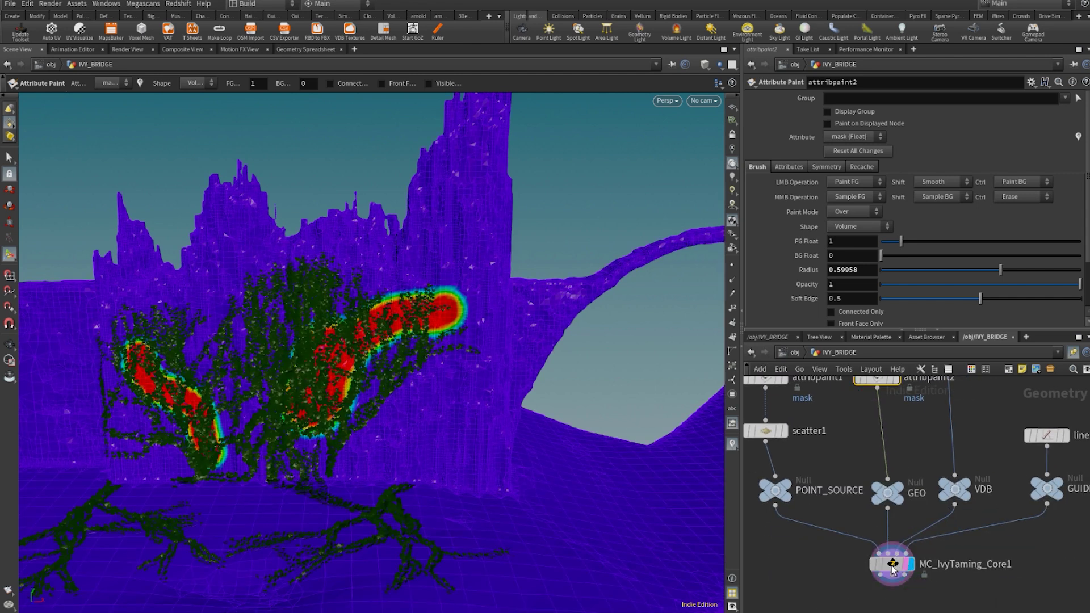
click(893, 564)
scroll(839, 203, up, 3)
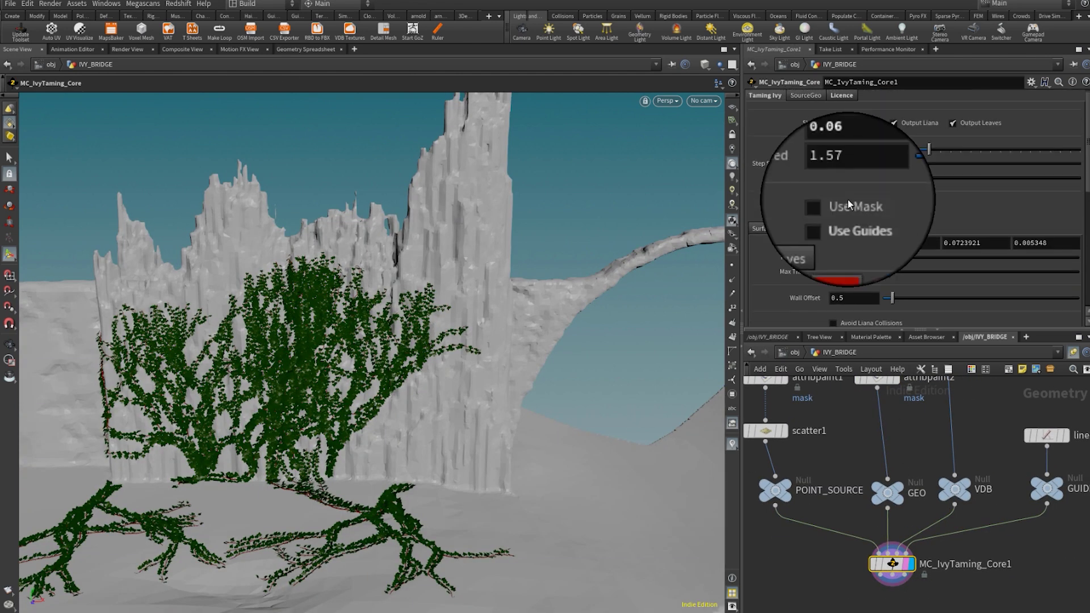
click(848, 202)
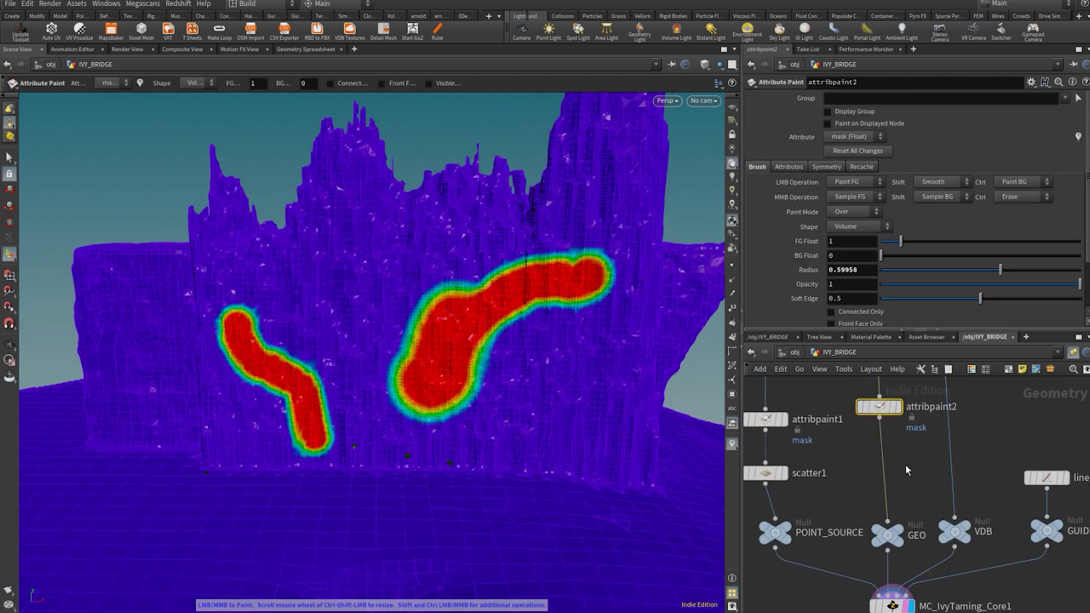
key(Tab)
text(attribute)
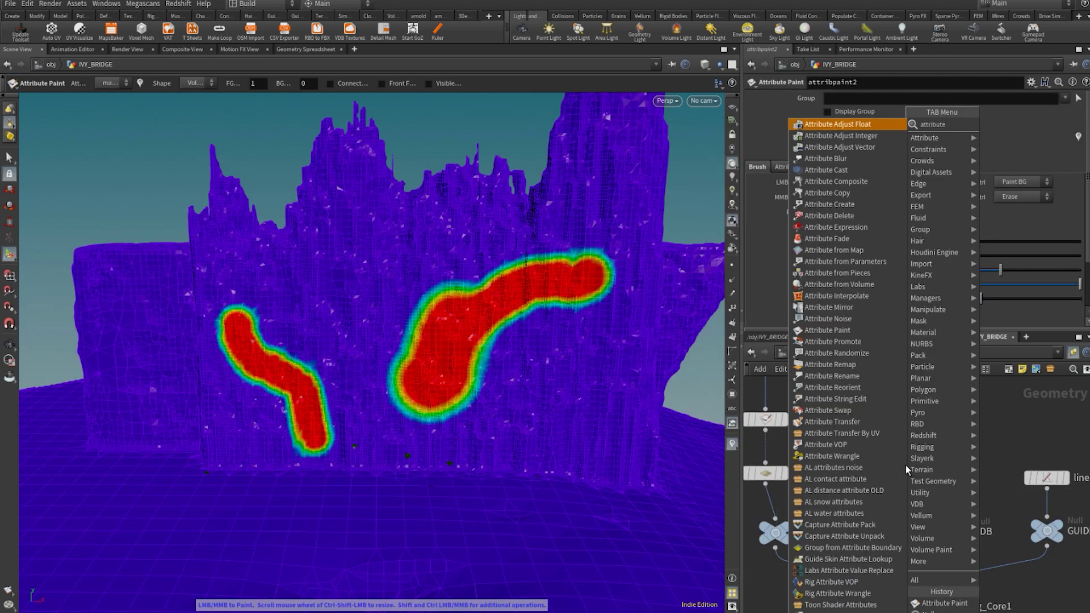
click(832, 456)
click(879, 464)
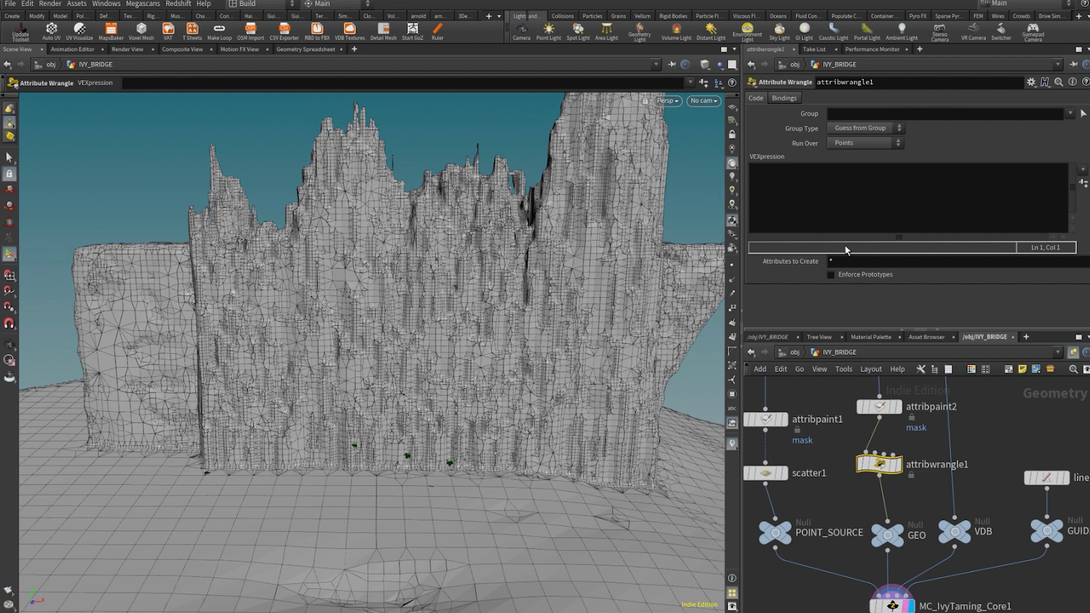
click(830, 198)
text(@Cd =)
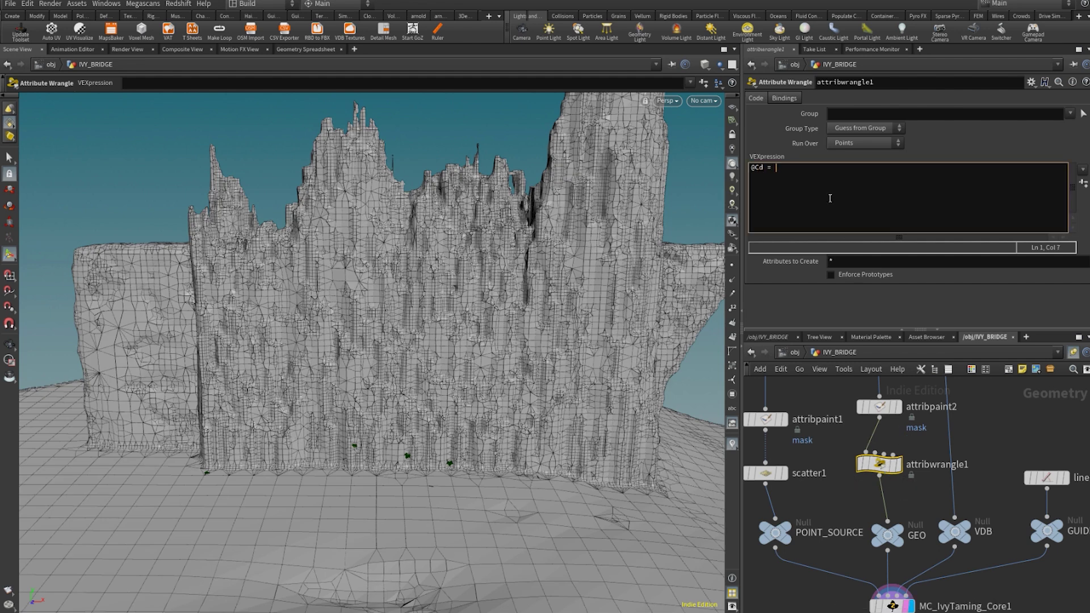
text( @mask;)
click(918, 498)
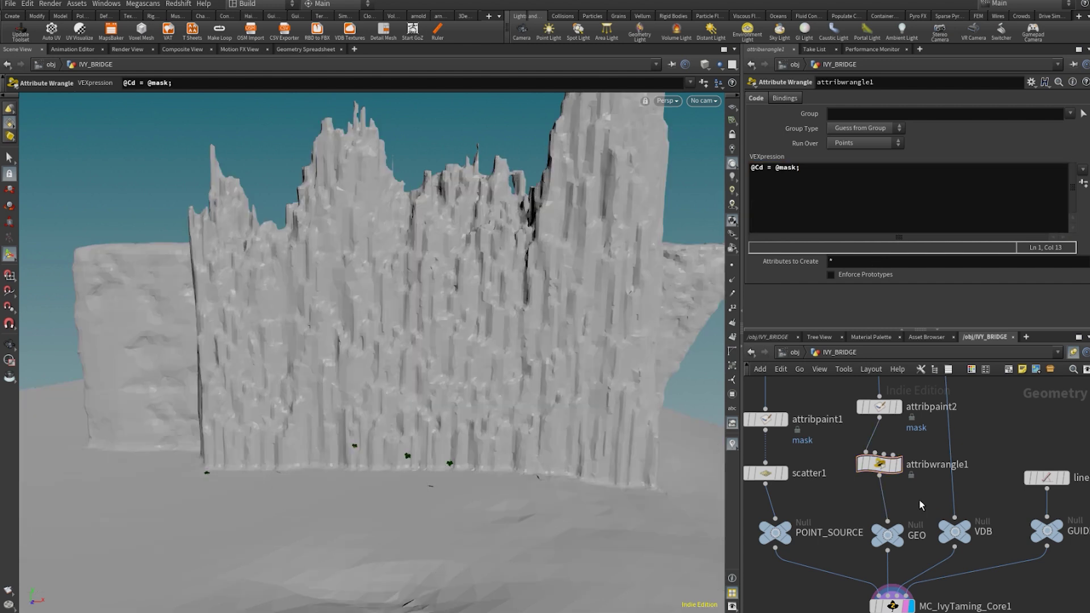
- Display attribwrangle1 and toggle its bypass to compare the geometry with and without the mask colour
click(897, 466)
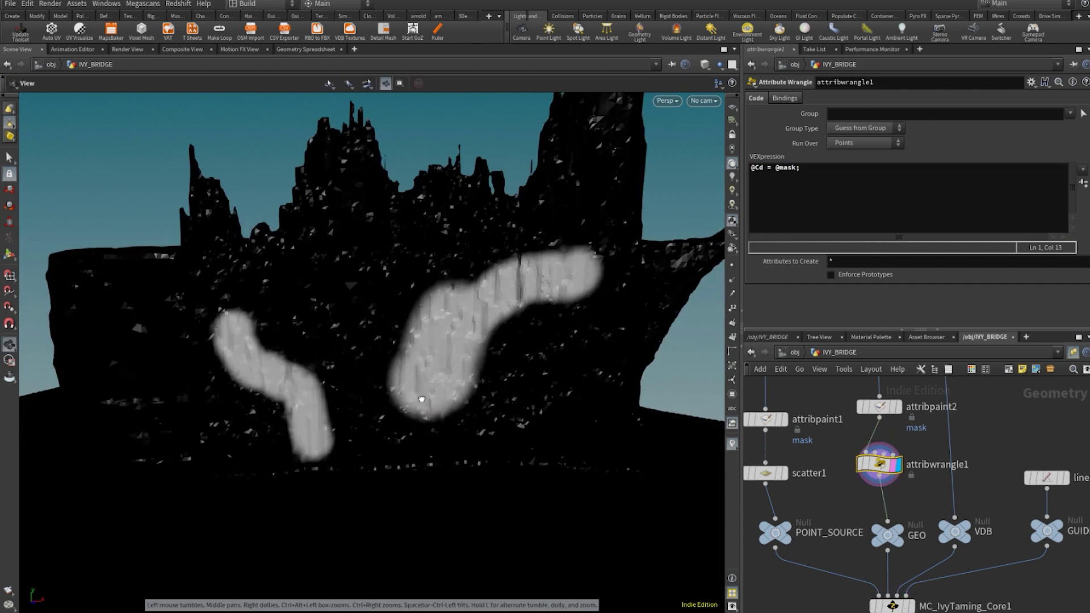
click(859, 467)
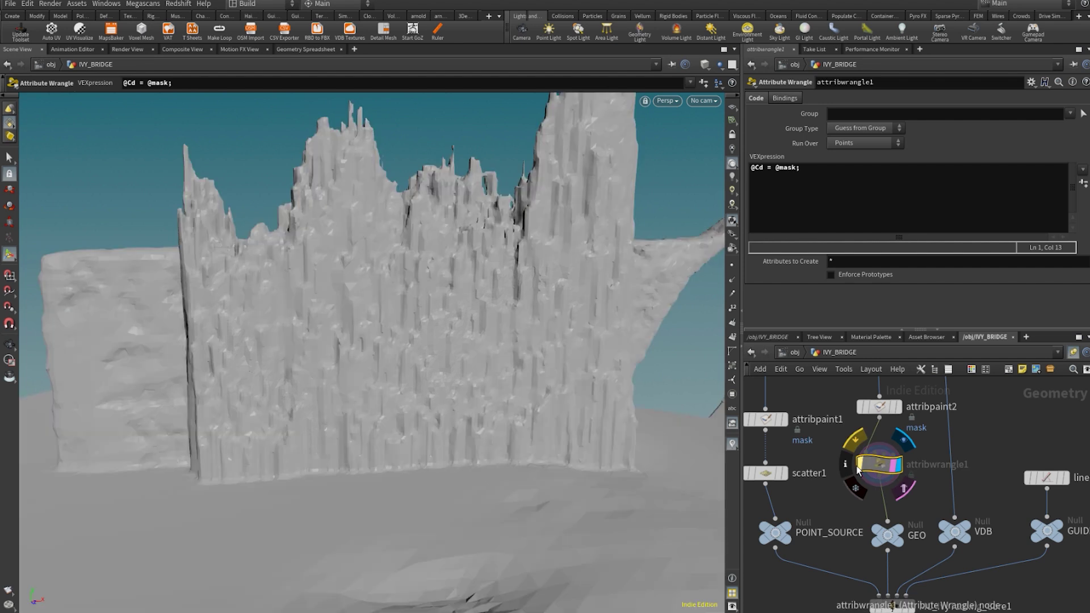
click(859, 467)
key(Escape)
scroll(511, 403, down, 2)
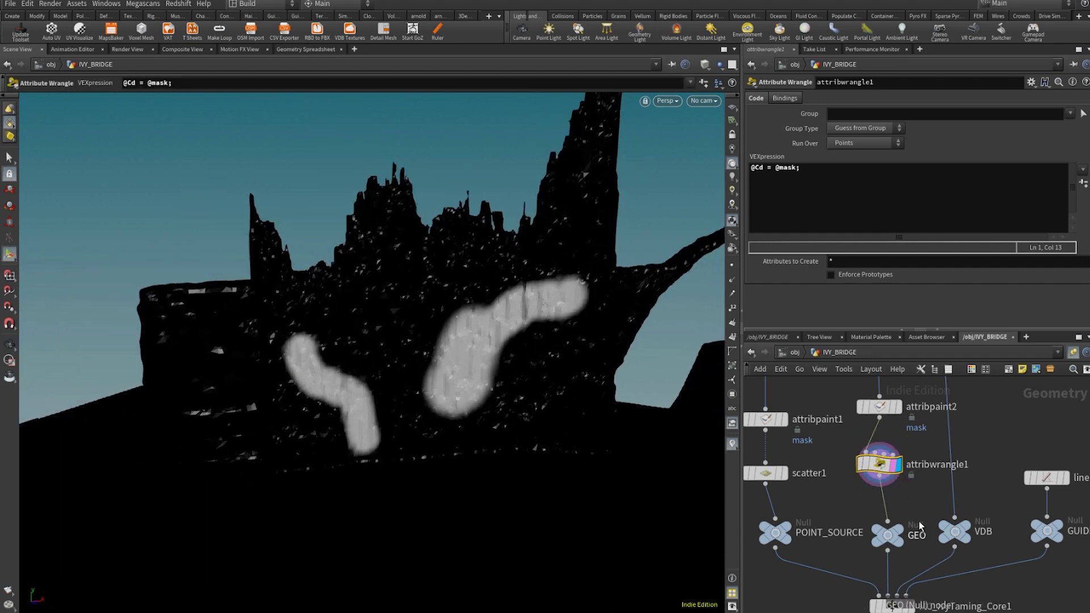
- Redisplay MC_IvyTaming_Core1 and examine the masked ivy growth and its settings
middle_drag(925, 567, 914, 469)
scroll(912, 489, up, 2)
click(895, 518)
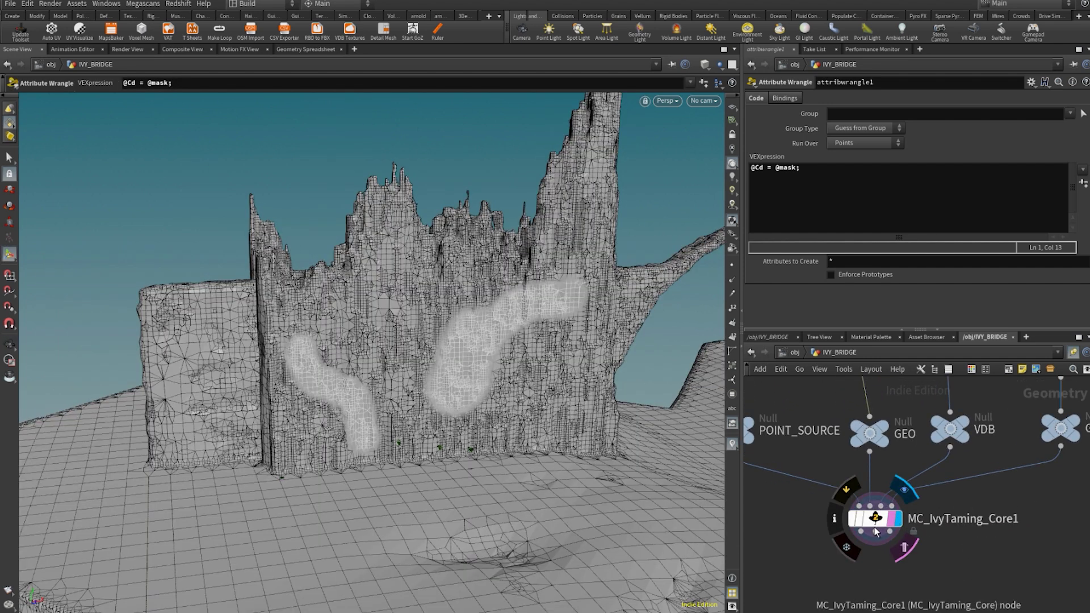
click(878, 520)
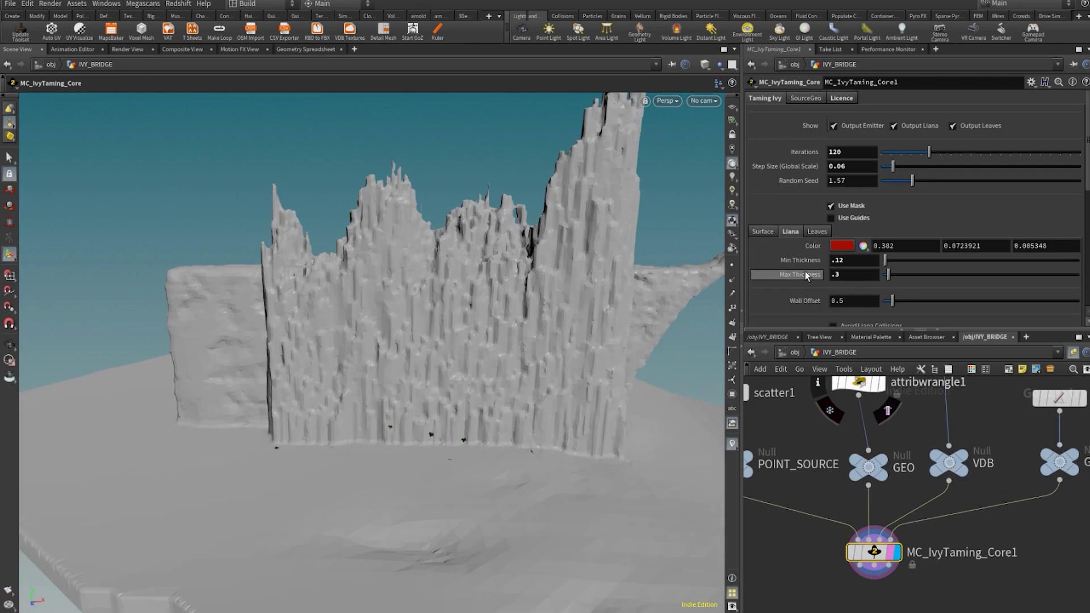
scroll(806, 276, down, 2)
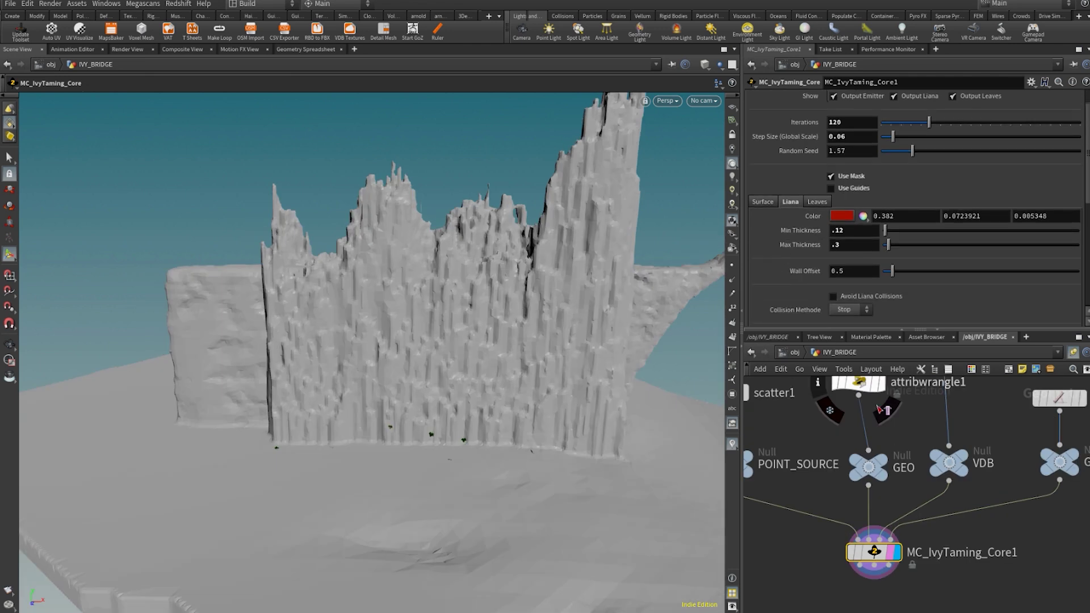
middle_drag(861, 389, 874, 487)
click(875, 487)
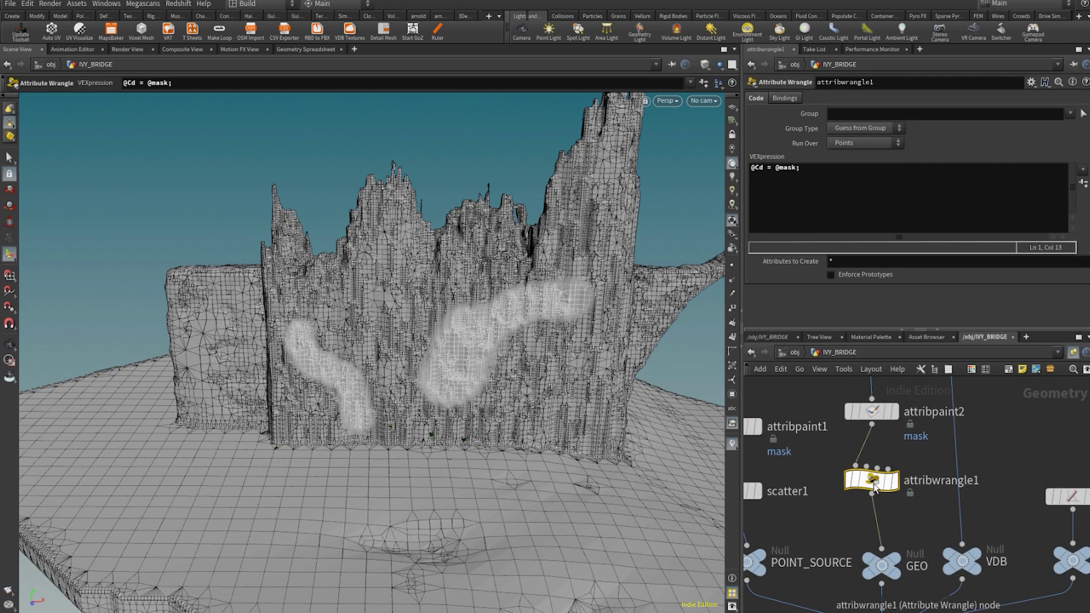
click(772, 168)
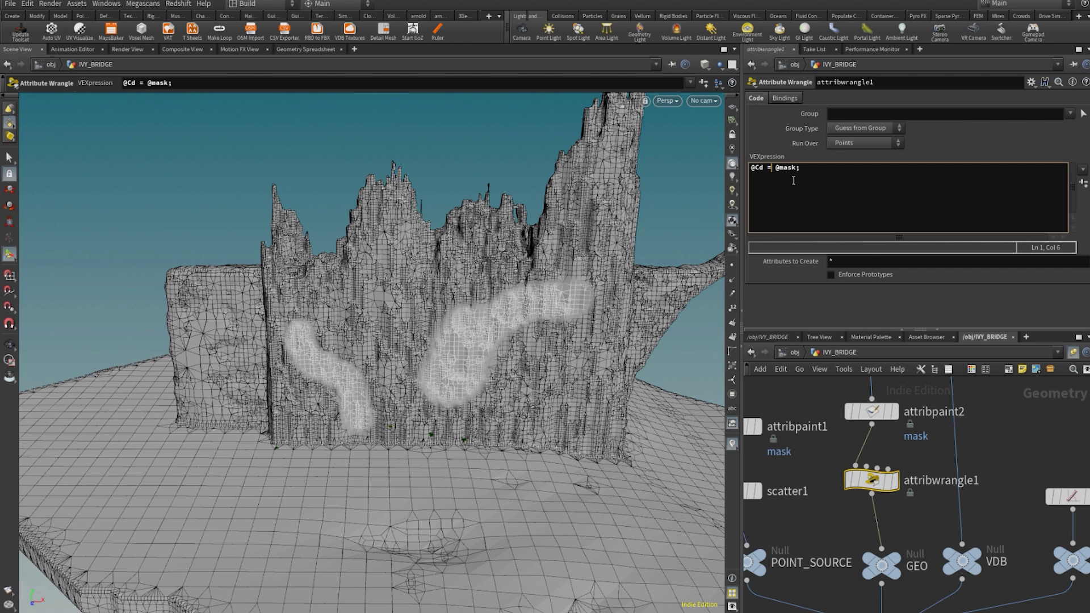
click(933, 443)
alt+drag(391, 411, 428, 404)
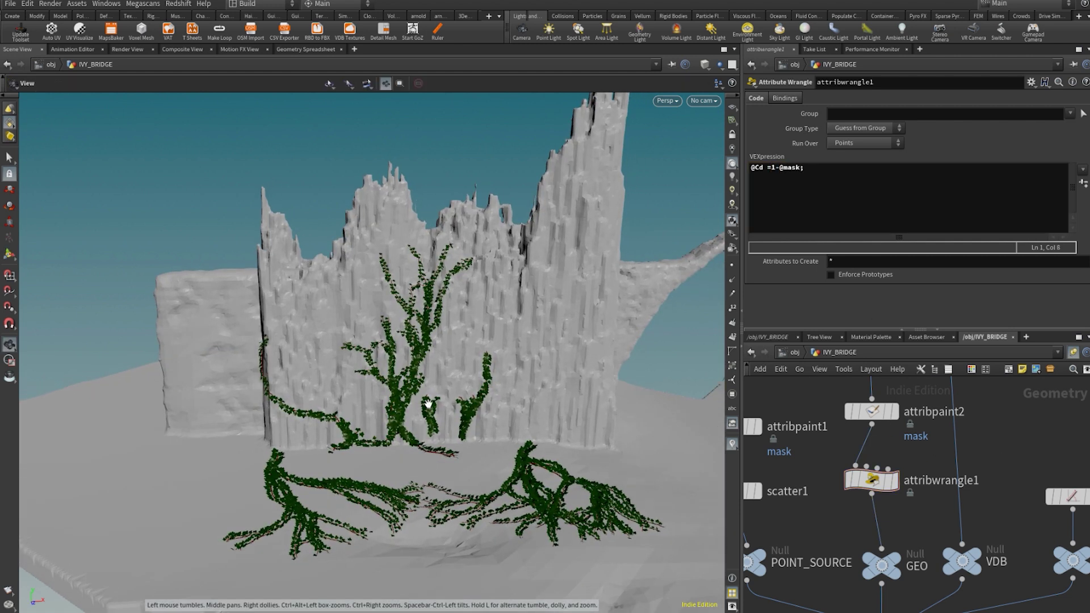
- Inspect the inverted mask on attribwrangle1, and redisplay MC_IvyTaming_Core1 to compare the ivy with the mask strips
click(895, 481)
mouse_move(328, 325)
alt+mouse_down()
mouse_move(310, 361)
mouse_move(277, 350)
alt+mouse_up()
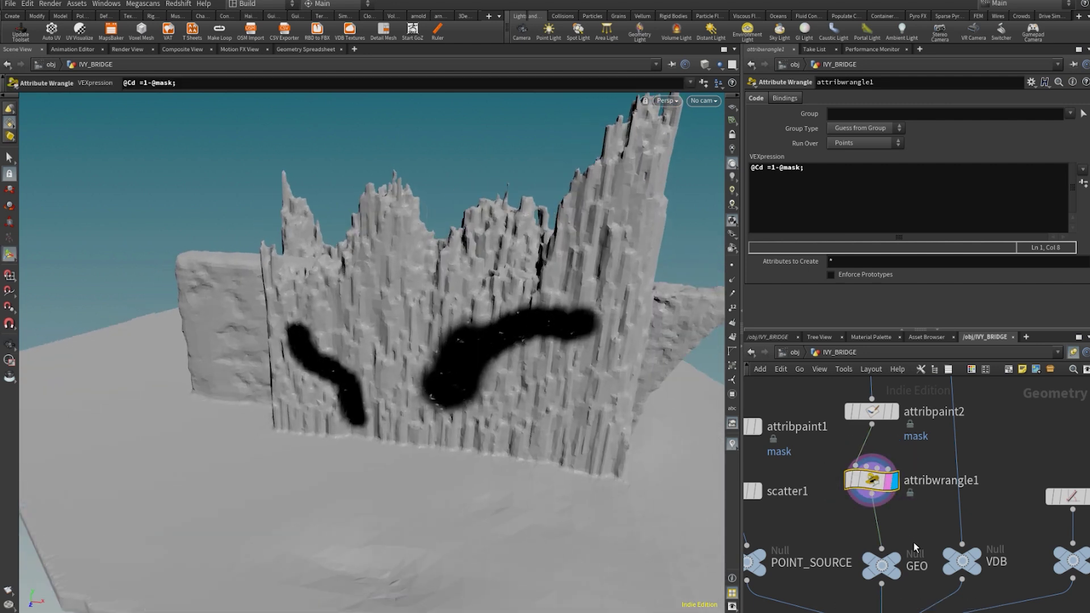
middle_drag(913, 541, 908, 407)
click(914, 514)
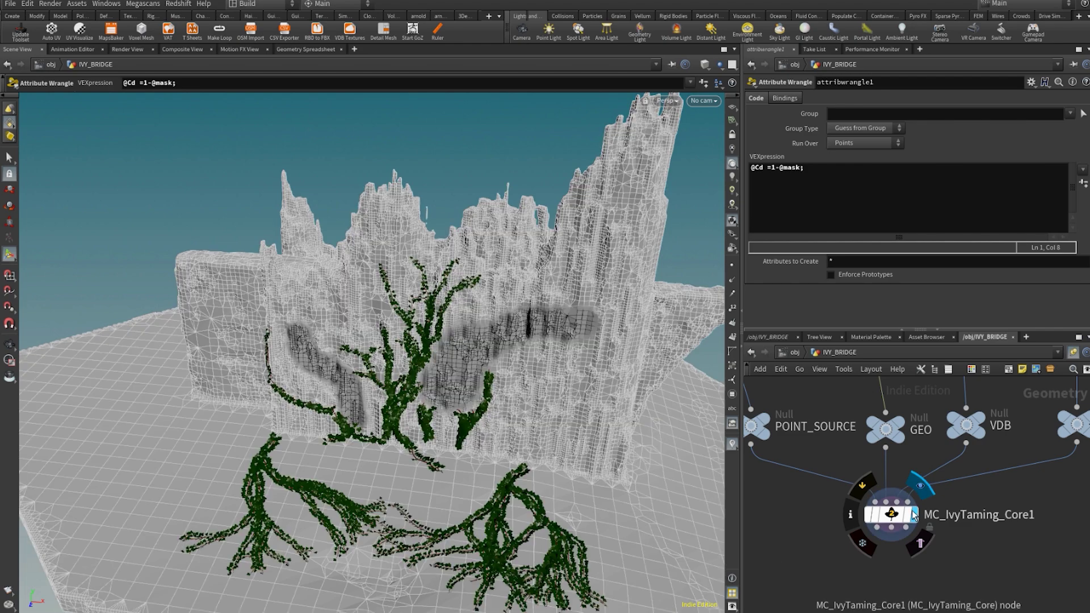
alt+drag(407, 410, 500, 364)
scroll(442, 372, up, 3)
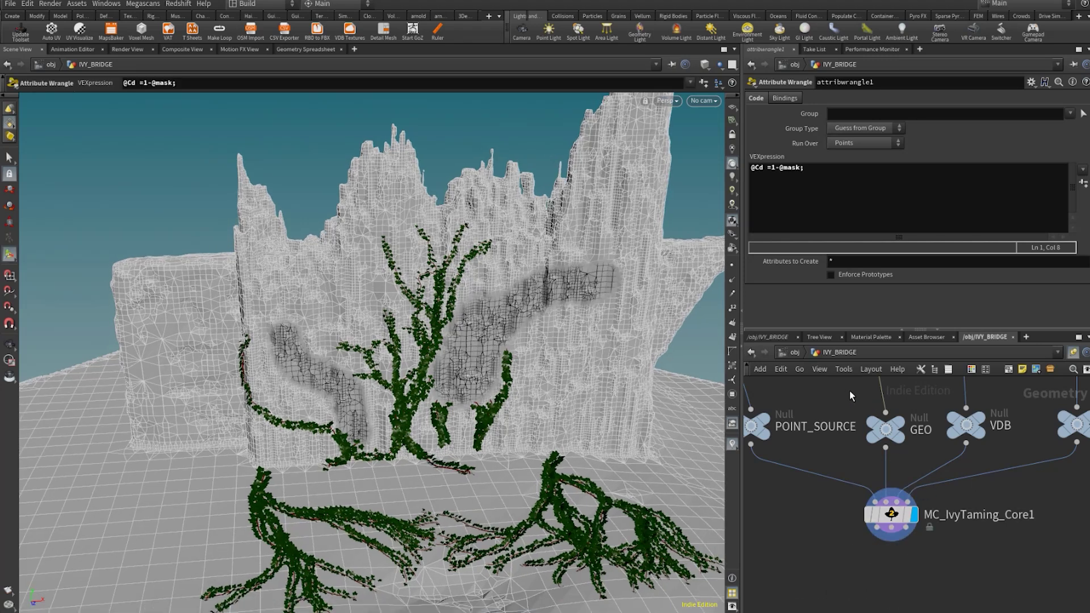
- Paint a long mask strip in attribpaint2 on the ground before the left-hand wall, using a brush radius of about 2
scroll(850, 392, down, 3)
middle_drag(850, 392, 892, 548)
click(912, 467)
mouse_move(457, 438)
alt+mouse_down()
mouse_move(494, 429)
mouse_move(464, 456)
alt+mouse_up()
scroll(462, 456, up, 10)
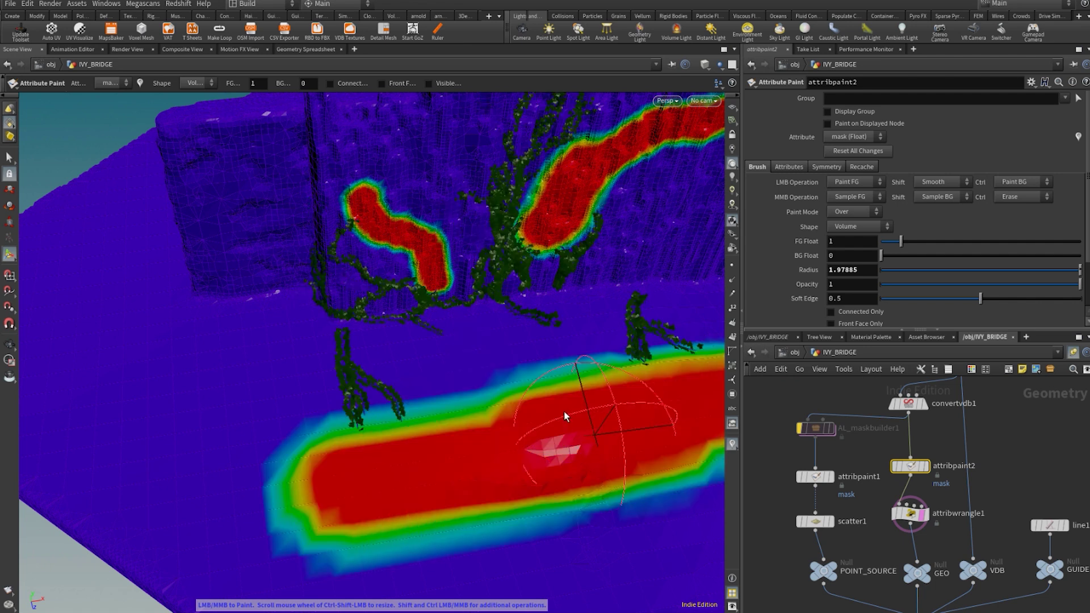
- Paint mask patches on the ground before the right-hand wall and on that wall, using brush radii of about 3.25 and 2
key(space)
mouse_move(565, 416)
mouse_down()
mouse_move(511, 455)
mouse_move(462, 407)
mouse_move(530, 383)
mouse_move(427, 434)
mouse_up()
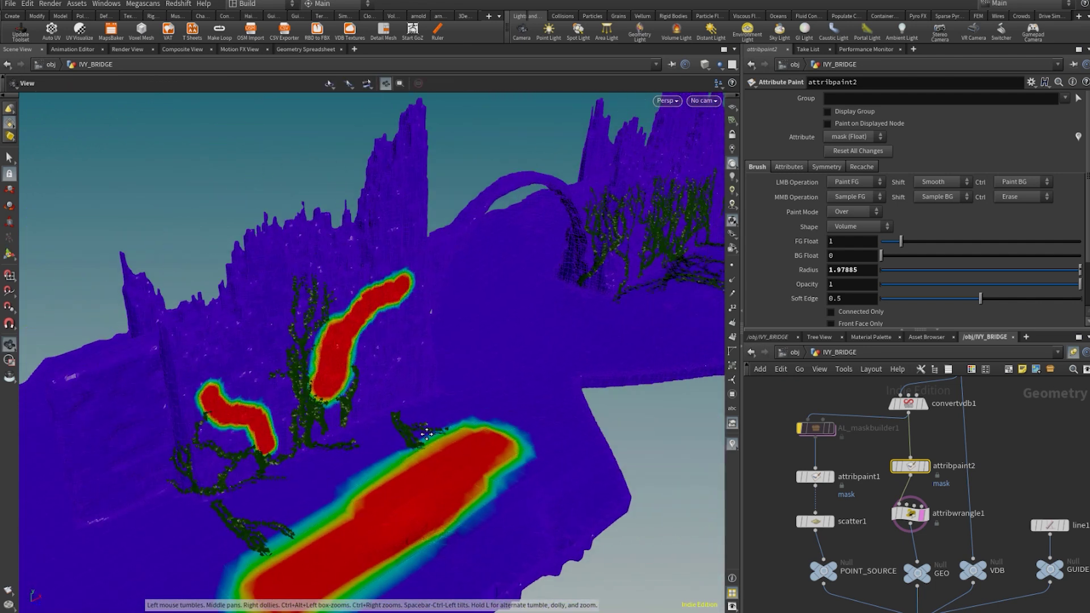
middle_drag(426, 434, 267, 491)
drag(611, 319, 587, 348)
scroll(593, 334, up, 5)
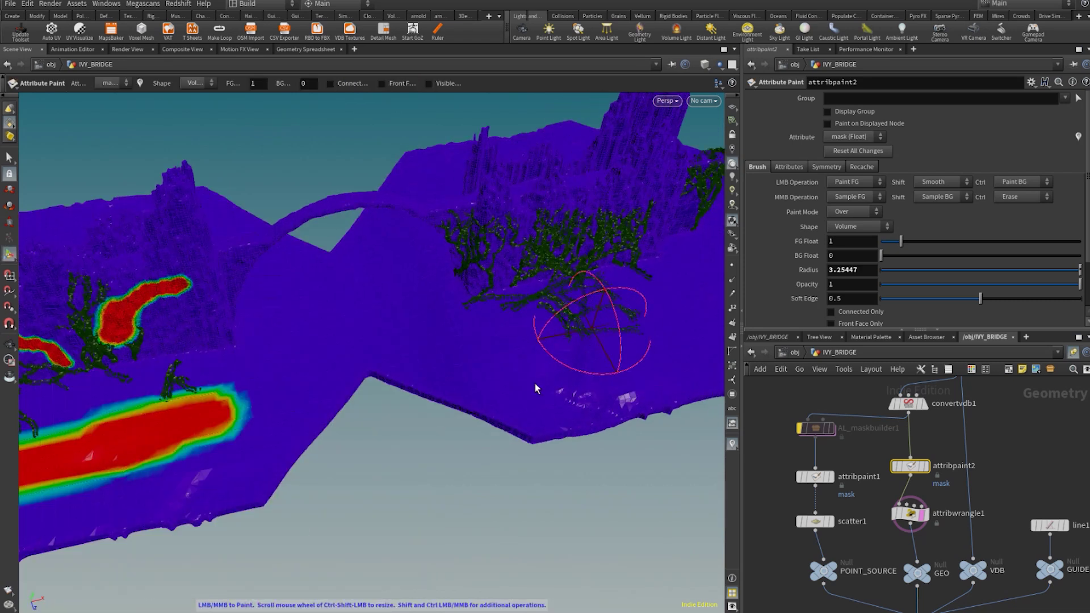
click(592, 331)
mouse_move(527, 388)
alt+mouse_down()
mouse_move(434, 358)
mouse_move(550, 429)
alt+mouse_up()
scroll(605, 289, down, 5)
click(609, 292)
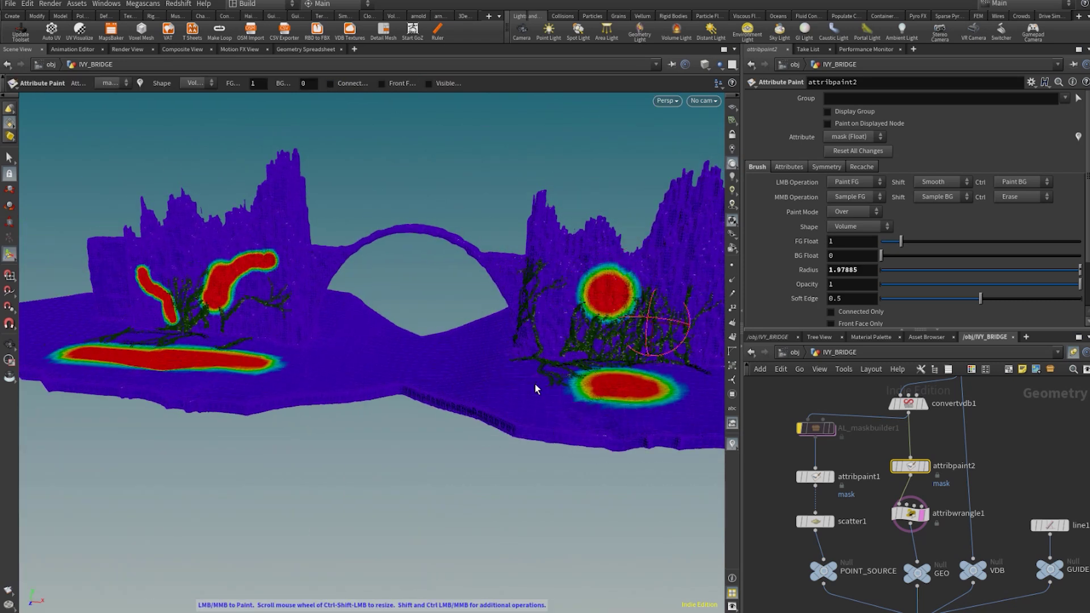
click(658, 323)
- Select MC_IvyTaming_Core1 and examine how the ivy grows around the masked areas on both sides of the bridge
alt+drag(536, 389, 375, 343)
alt+middle_drag(375, 343, 433, 385)
alt+scroll(382, 356, up, 5)
alt+drag(382, 355, 418, 365)
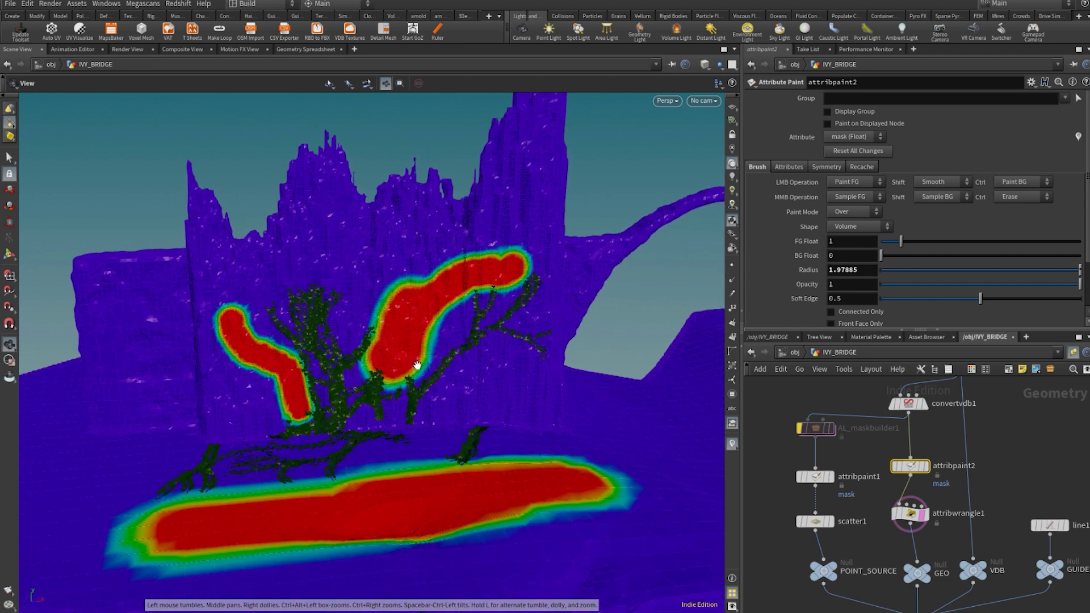
middle_drag(962, 540, 944, 406)
scroll(918, 493, up, 3)
click(907, 506)
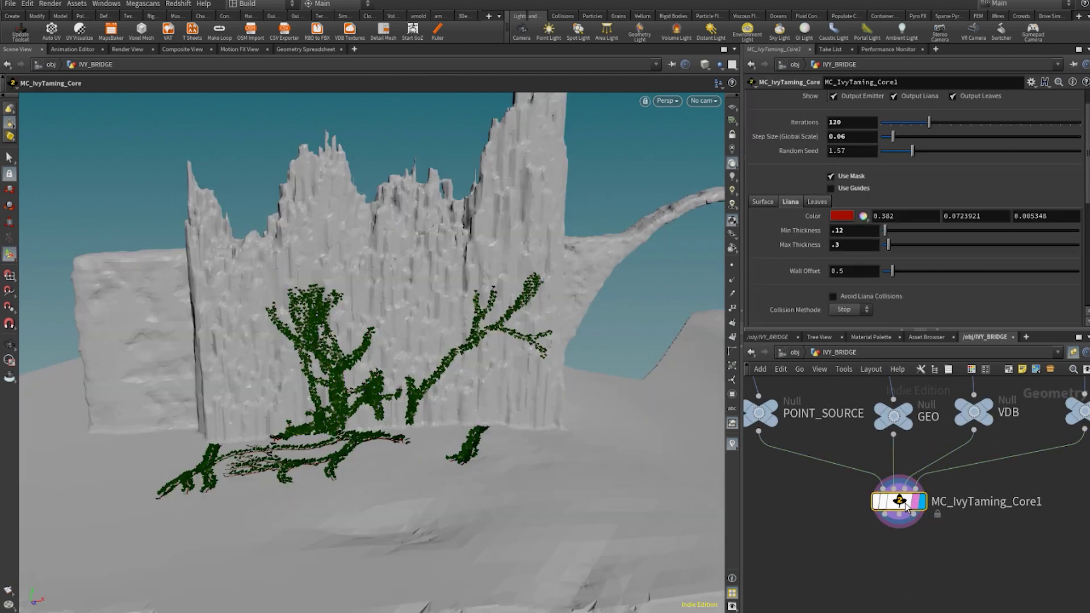
alt+middle_drag(405, 343, 372, 375)
alt+scroll(372, 375, up, 2)
alt+drag(409, 377, 363, 398)
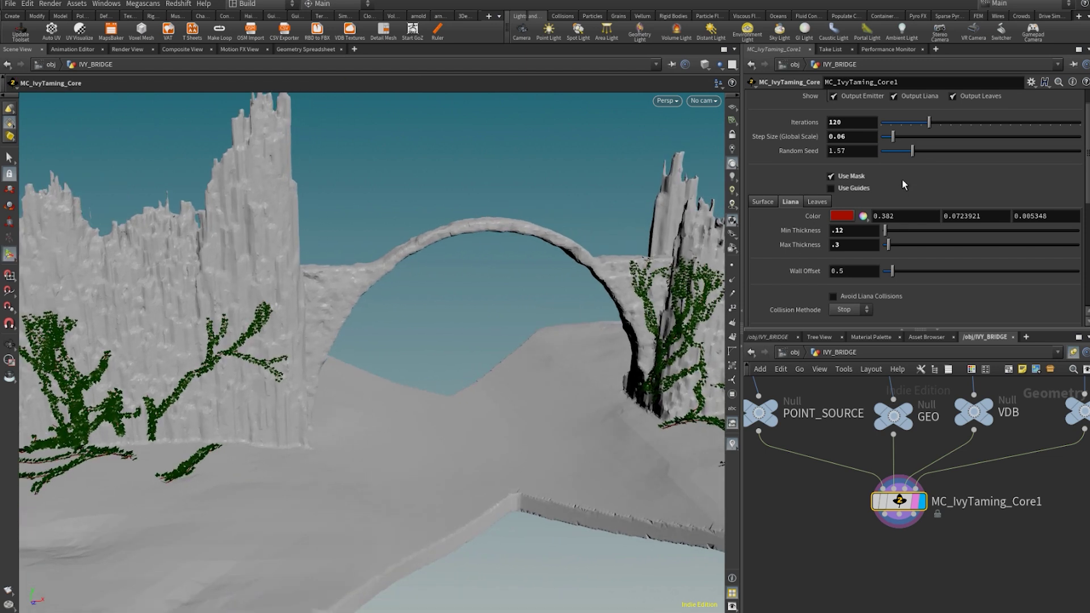
alt+middle_drag(392, 348, 500, 366)
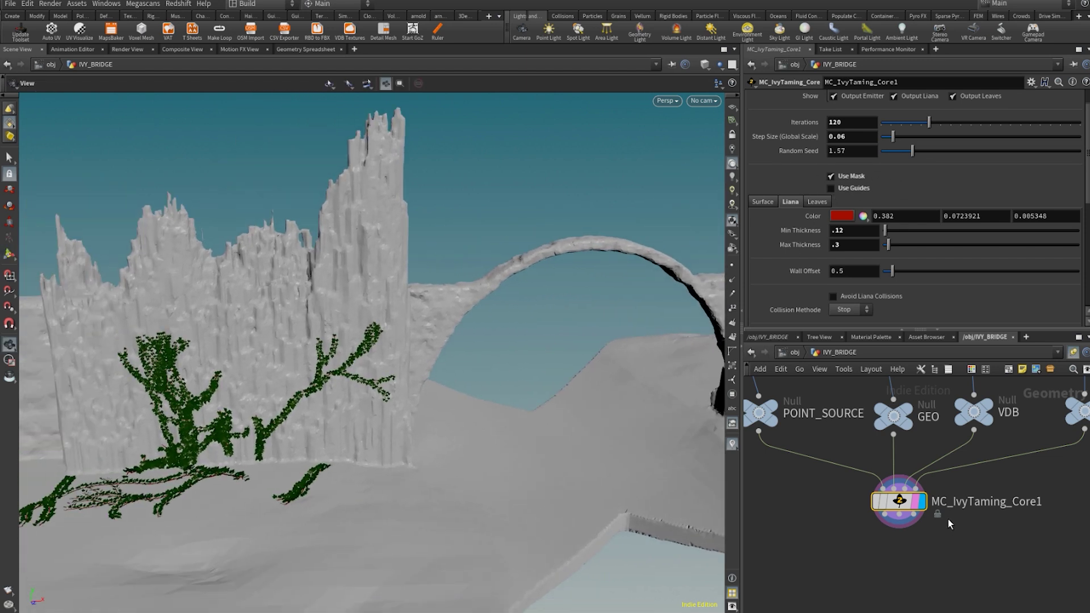
middle_drag(938, 479, 969, 612)
click(921, 495)
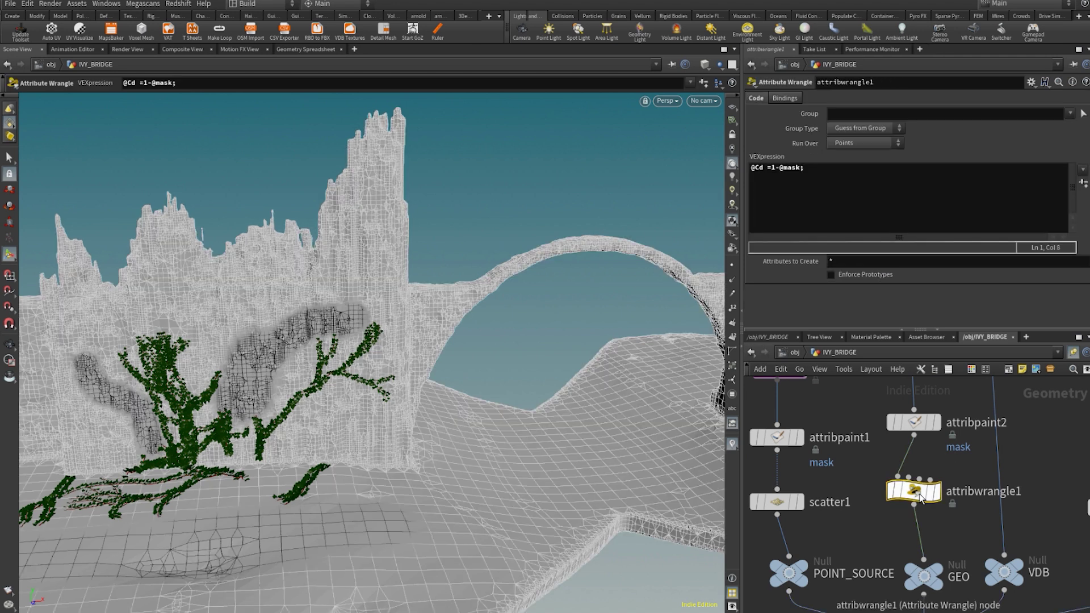
click(776, 169)
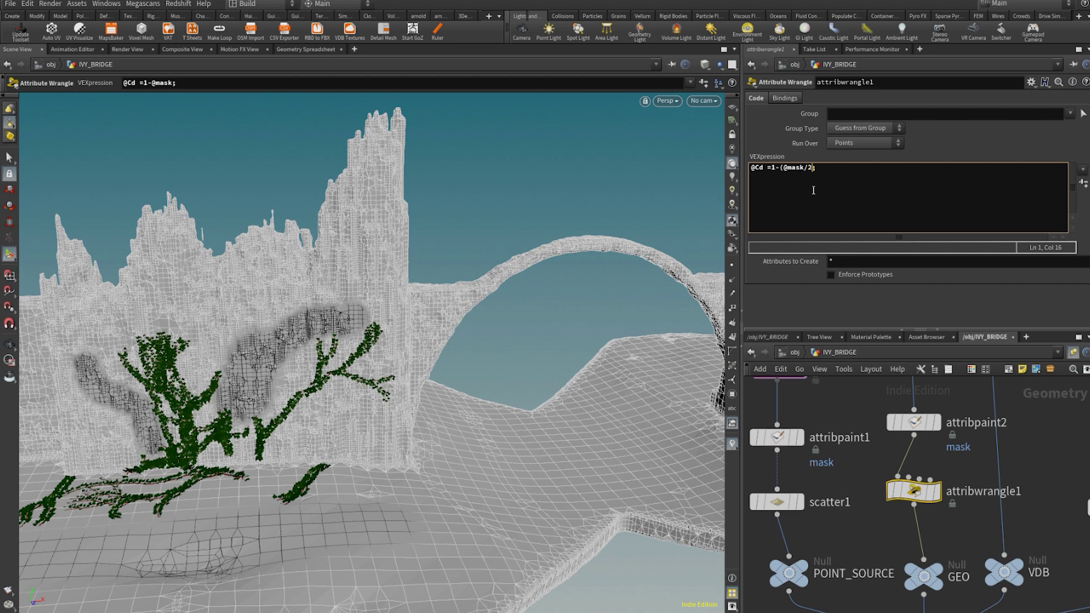
click(962, 517)
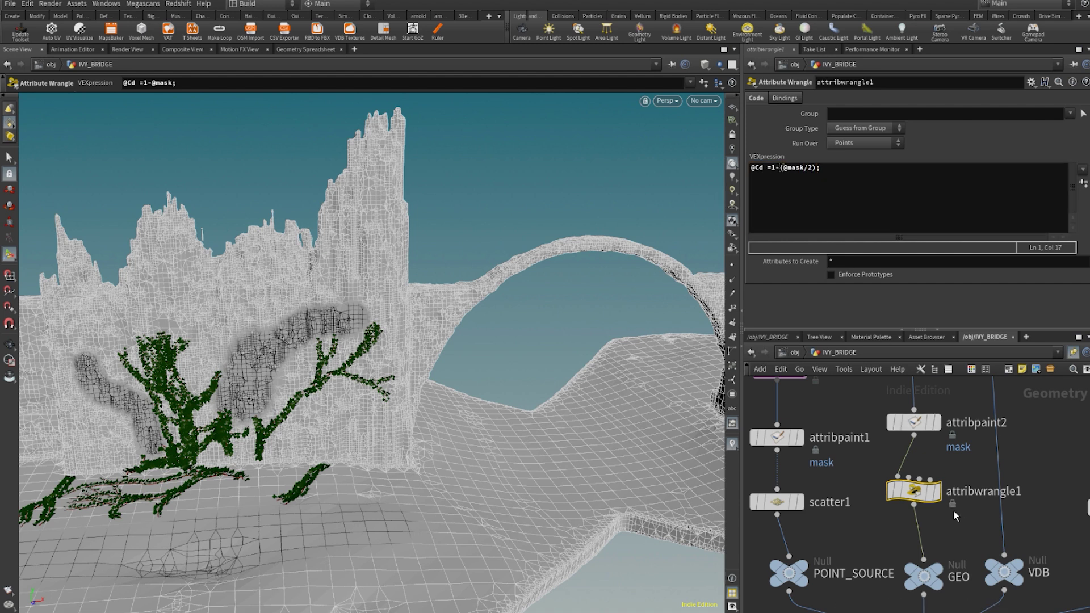
- Inspect the halved mask on attribwrangle1, and redisplay MC_IvyTaming_Core1 to examine the ivy on both walls
click(938, 492)
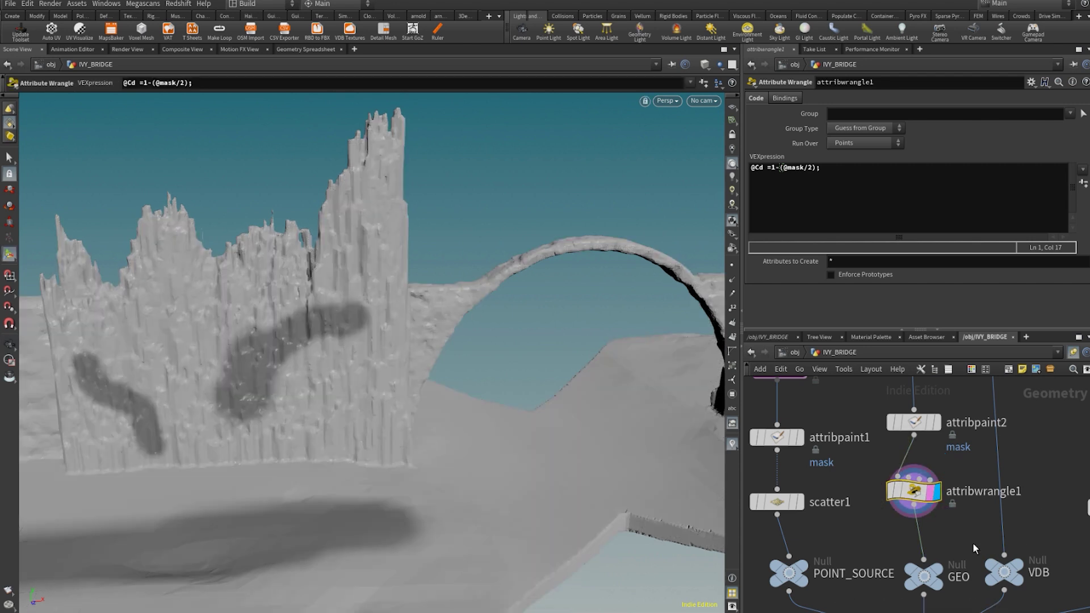
middle_drag(972, 543, 998, 394)
click(981, 513)
click(956, 513)
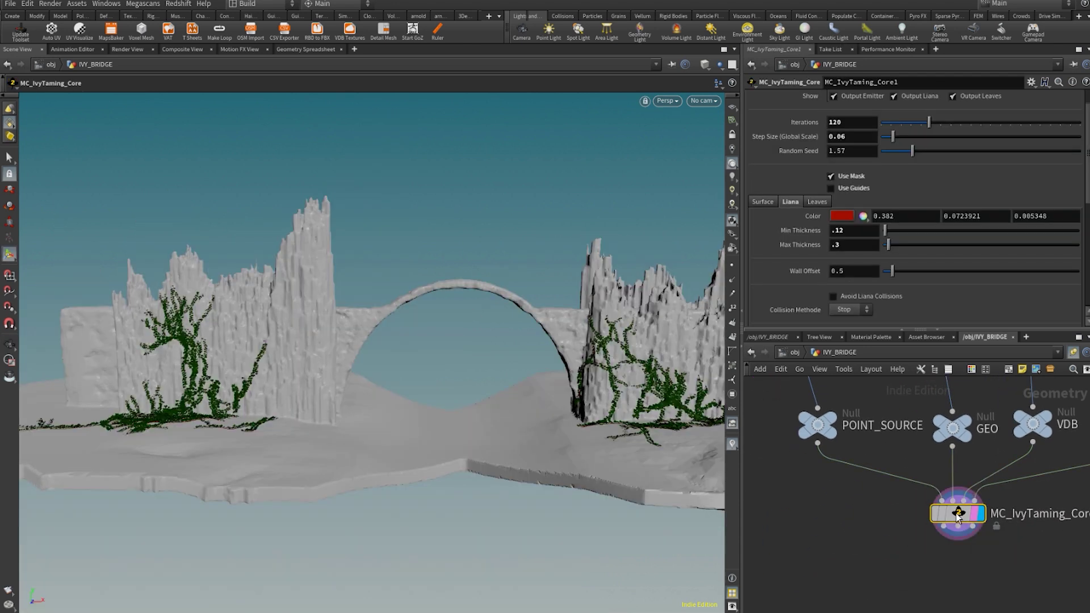
alt+drag(544, 436, 526, 436)
alt+right_drag(198, 363, 307, 374)
- Review the liana growth parameters of MC_IvyTaming_Core1 down to the Tropisms settings
middle_drag(911, 508, 905, 559)
scroll(818, 185, down, 5)
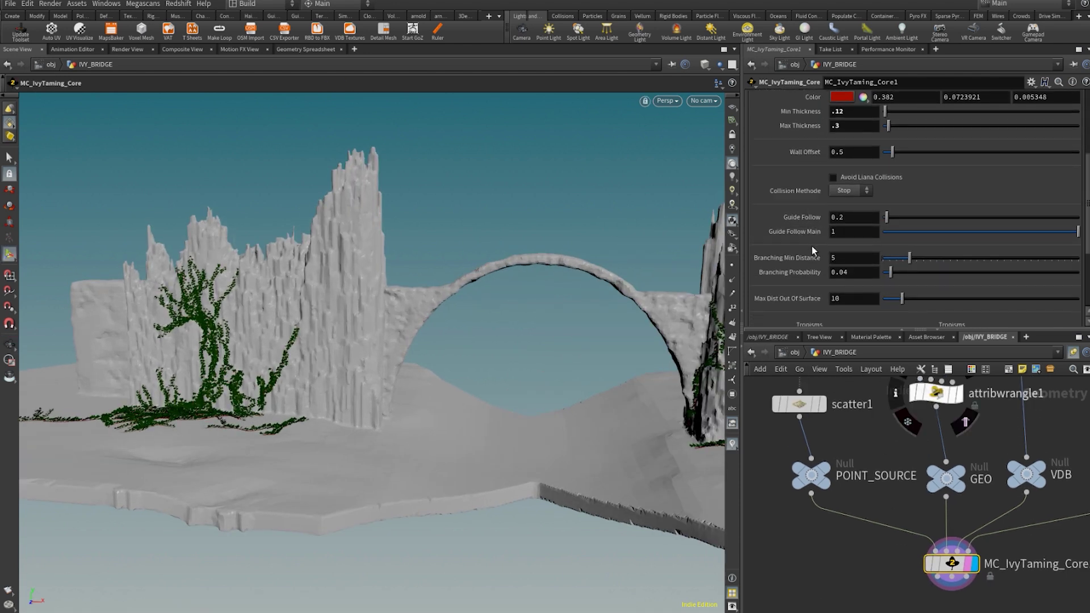
scroll(812, 249, down, 4)
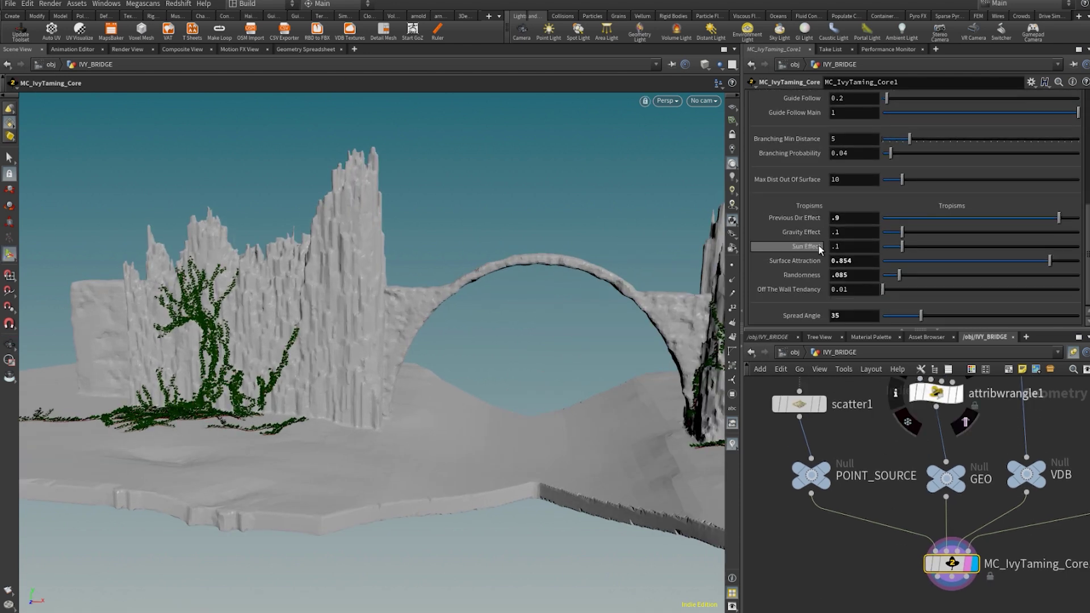
- Try a Surface Attraction of .9 for the ivy, reduce it to .8 and set the Spread Angle to 34
click(859, 259)
click(859, 259)
text(.9)
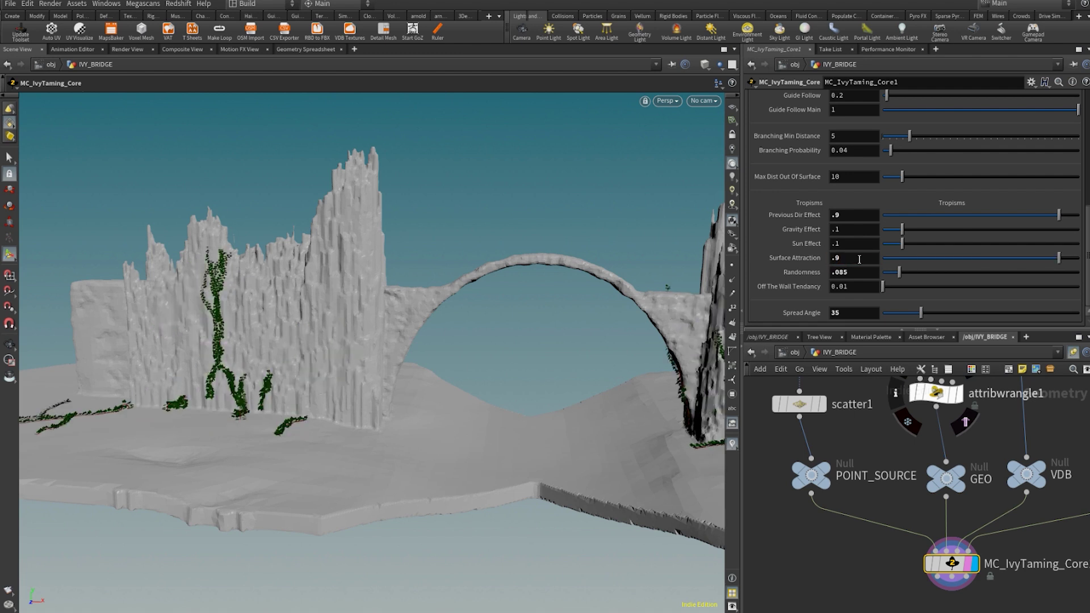
click(859, 259)
text(.8)
key(Return)
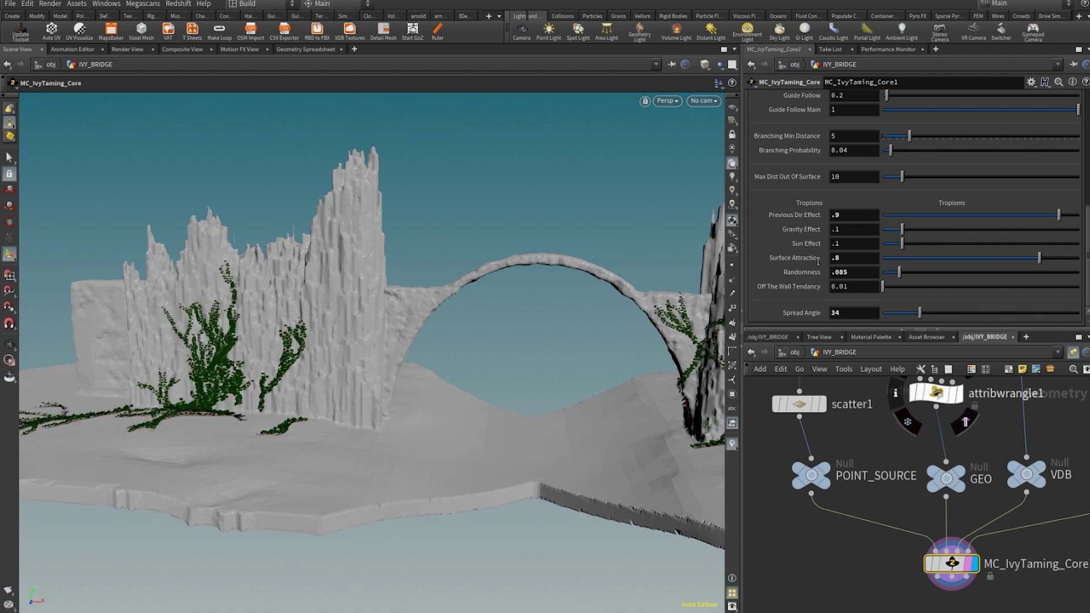
- Paint extra mask on attribpaint1 at the foot of the tall wall beside the bridge and redisplay MC_IvyTaming_Core1
middle_drag(866, 464, 919, 530)
scroll(919, 531, down, 2)
click(889, 442)
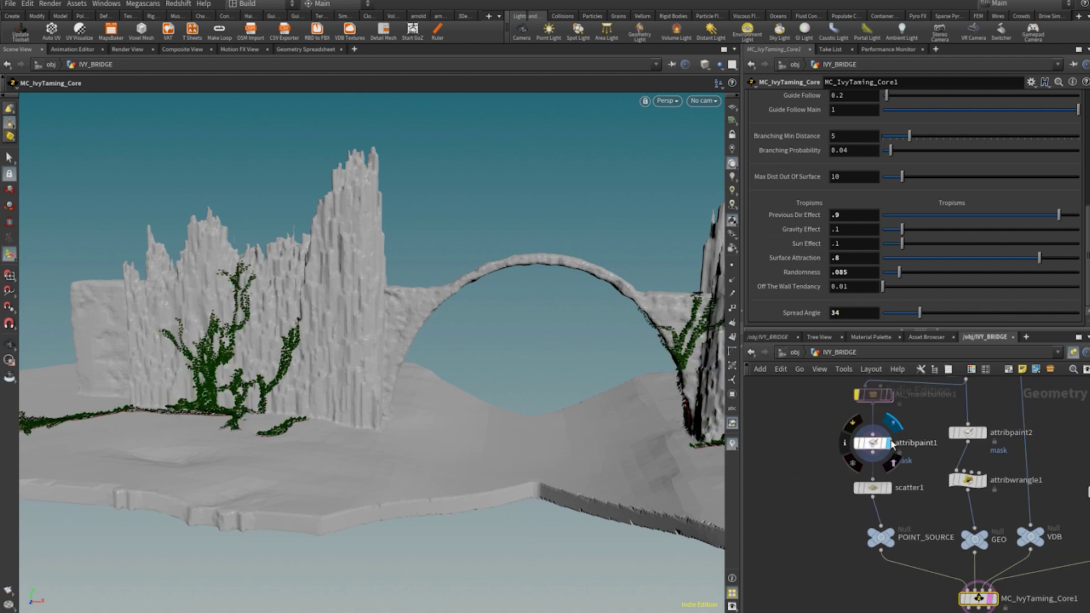
click(877, 444)
drag(361, 427, 359, 441)
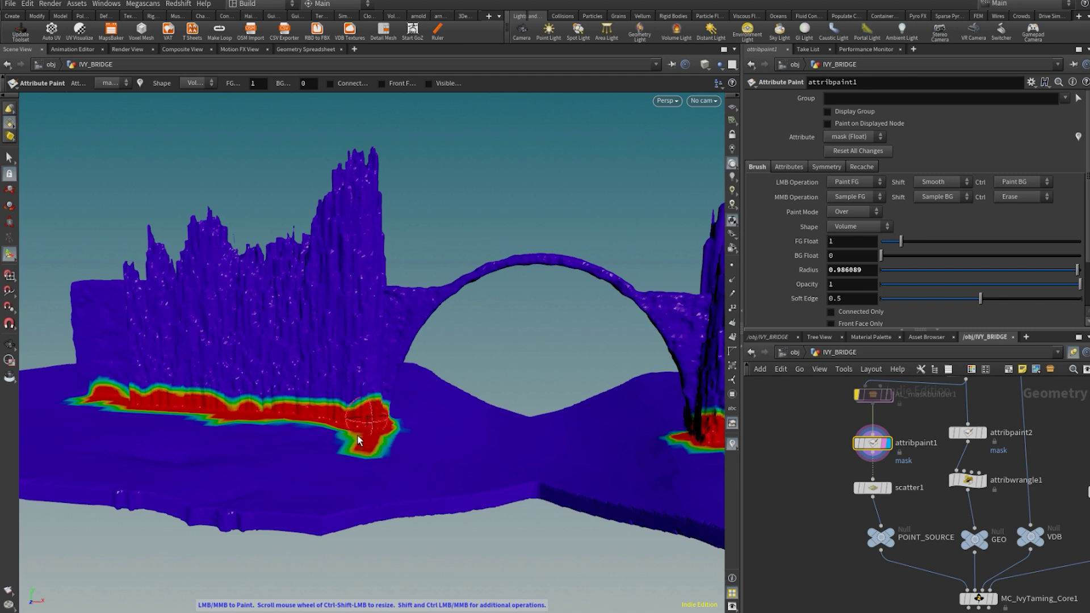
middle_drag(920, 597, 915, 523)
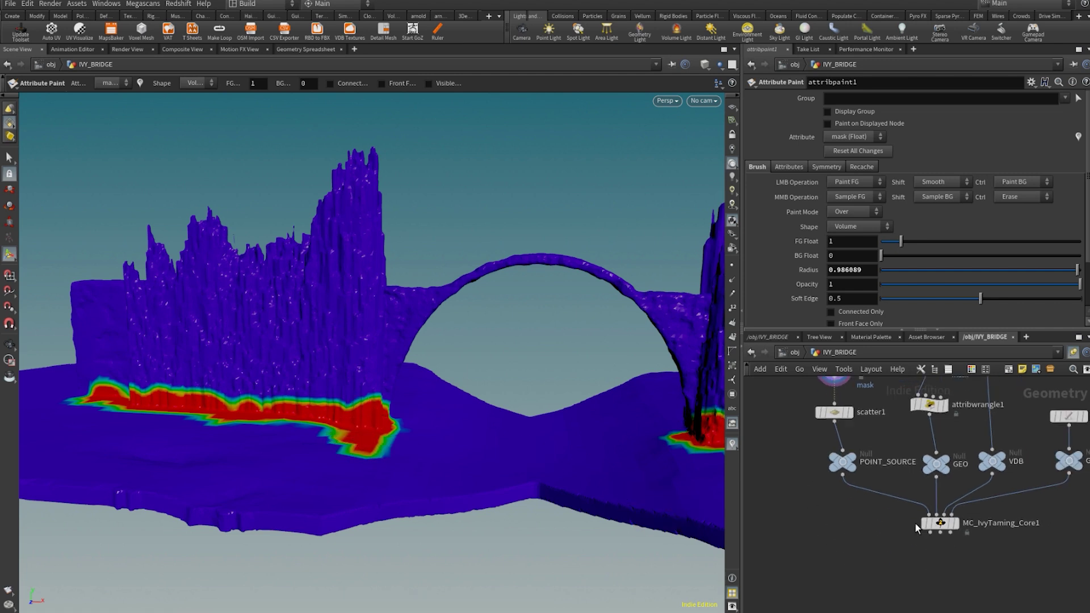
scroll(929, 519, up, 2)
click(945, 521)
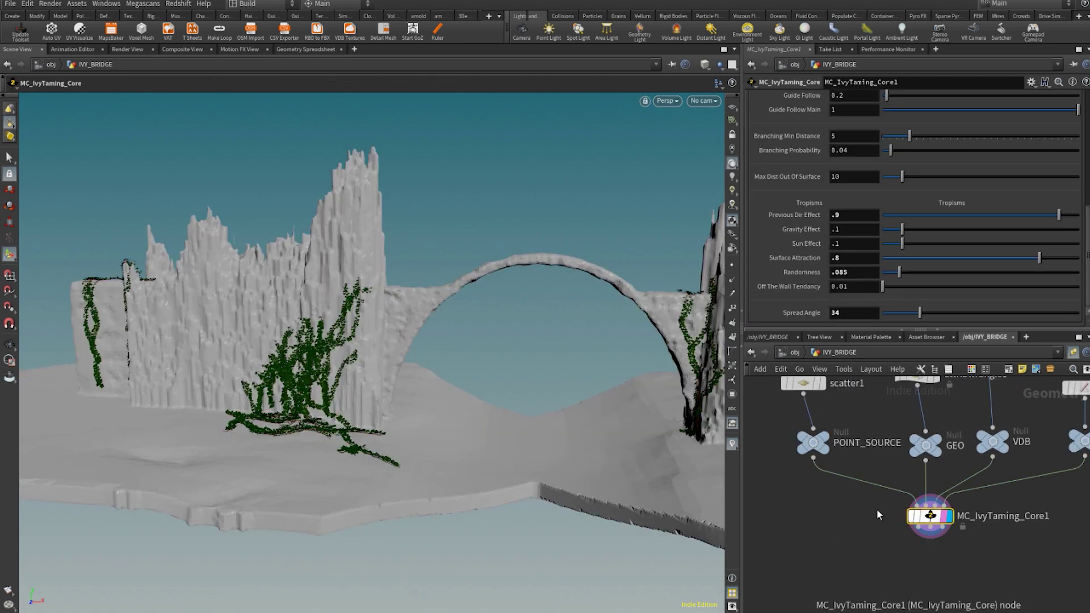
key(Escape)
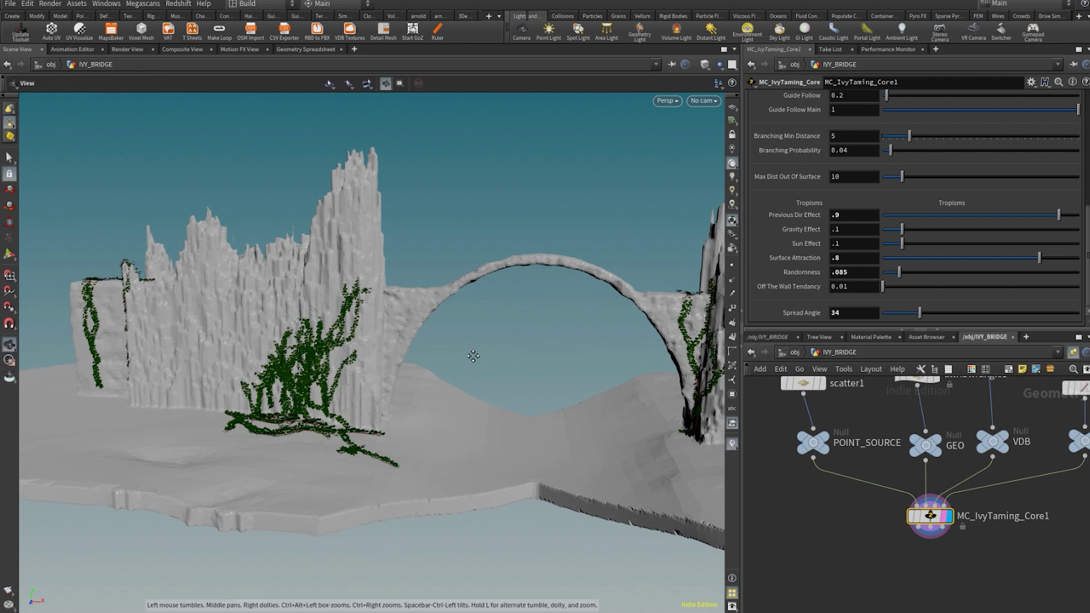
mouse_move(470, 358)
mouse_down()
mouse_move(433, 372)
mouse_move(488, 375)
mouse_move(477, 375)
mouse_up()
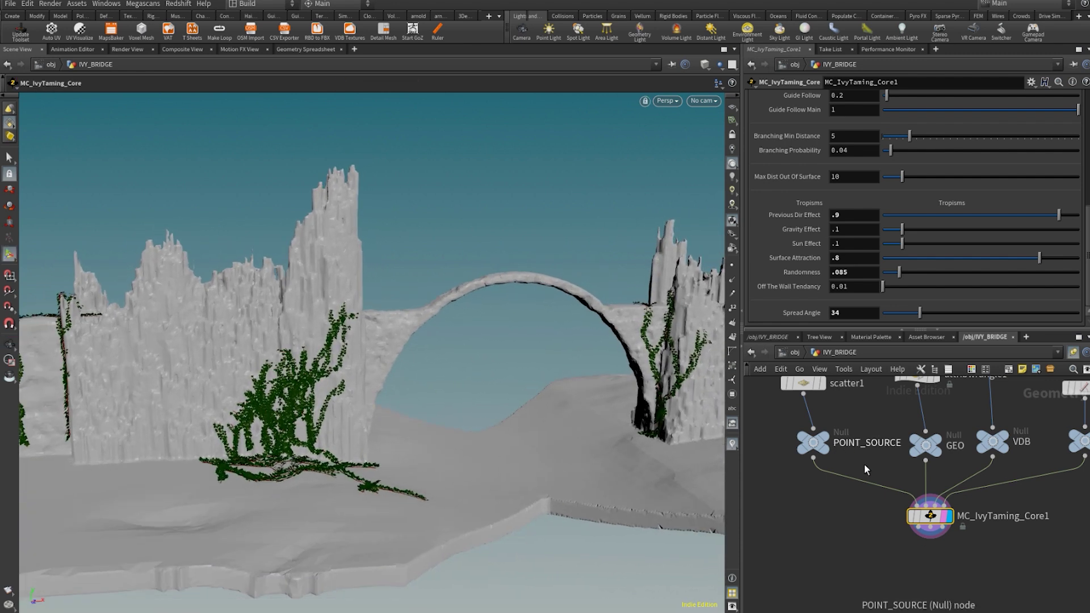
- Set the Force Total Count of scatter1 to 40 to add more ivy source points
click(804, 383)
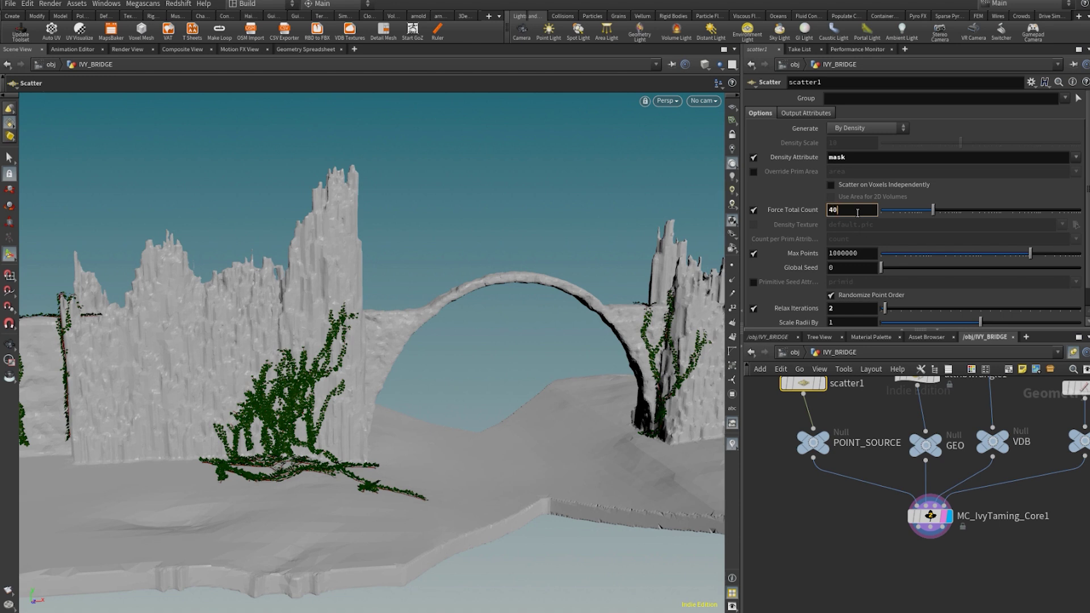
key(Escape)
right_drag(437, 394, 467, 392)
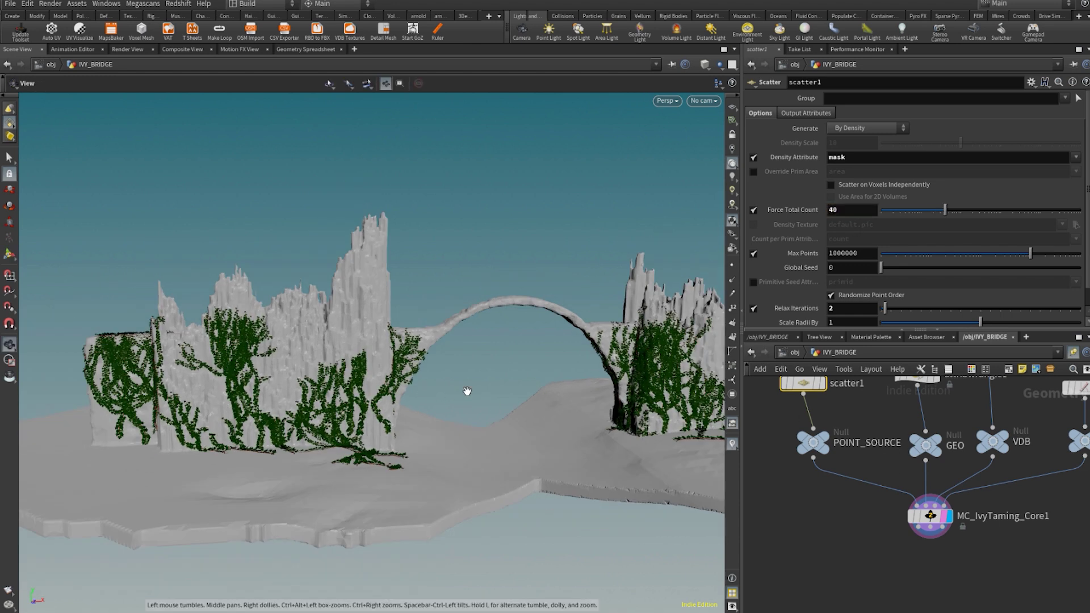
drag(467, 392, 440, 392)
- Set the Iterations of MC_IvyTaming_Core1 to 150
click(930, 515)
scroll(818, 169, up, 10)
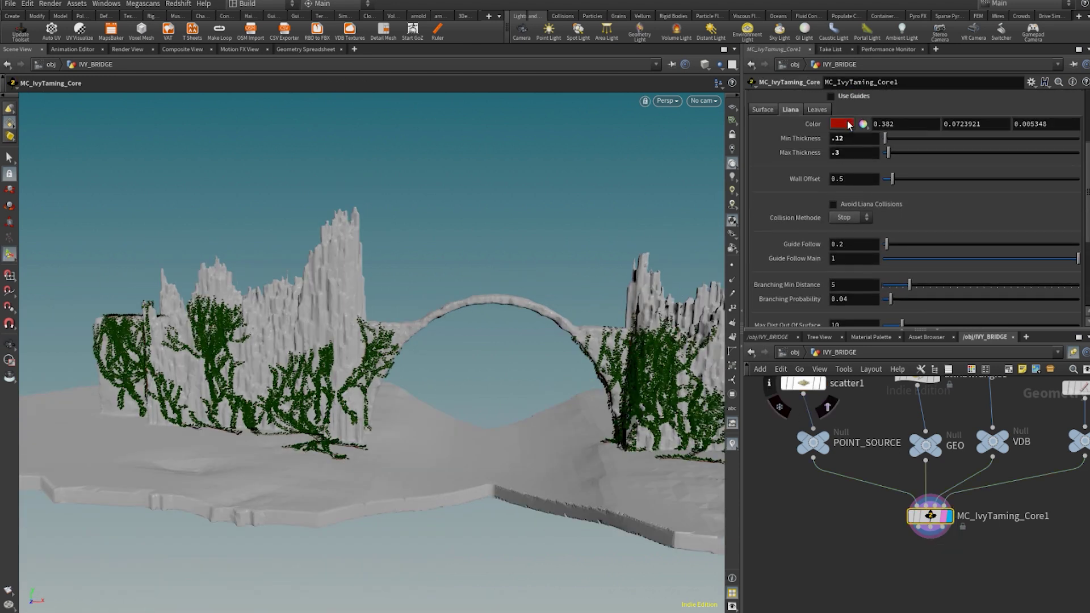
click(852, 148)
text(150)
key(Return)
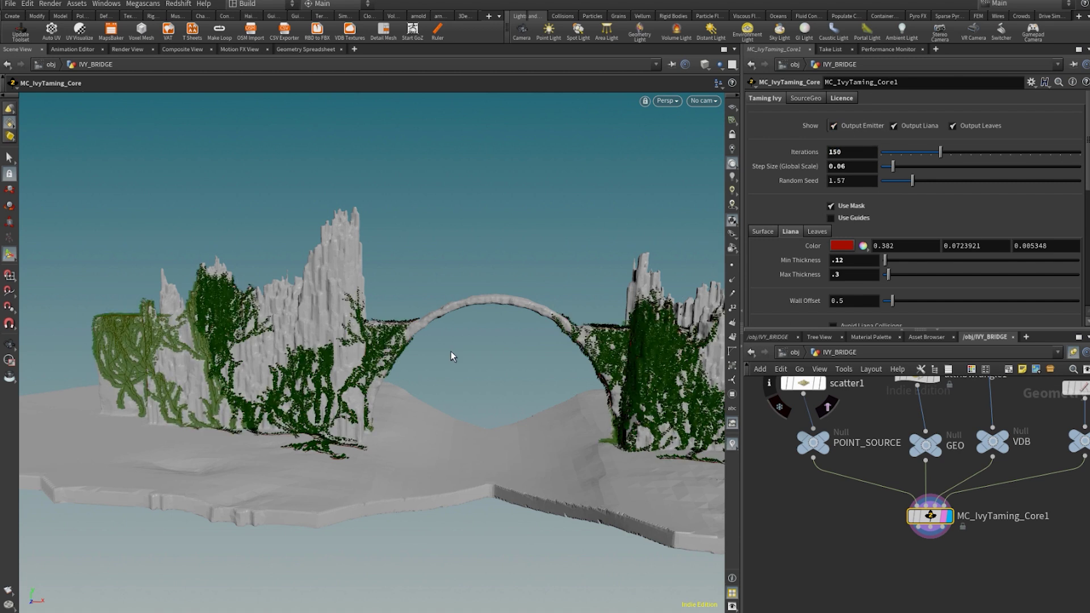
- Examine the ivy growth on the walls and around the bridge from several angles and close up
key(Escape)
drag(453, 356, 406, 382)
drag(477, 383, 358, 403)
right_drag(359, 403, 392, 410)
drag(391, 410, 488, 392)
click(933, 519)
alt+middle_drag(228, 420, 444, 385)
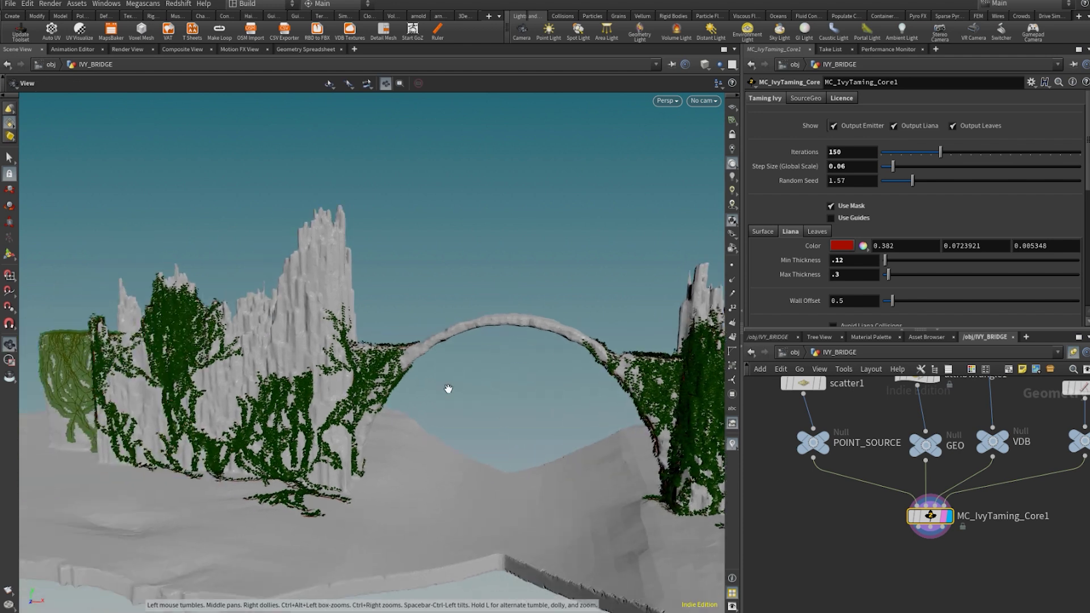
alt+right_drag(498, 406, 659, 416)
- Erase the arm of the attribpaint2 mask that extends across the tall wall toward the bridge
middle_drag(962, 469, 979, 582)
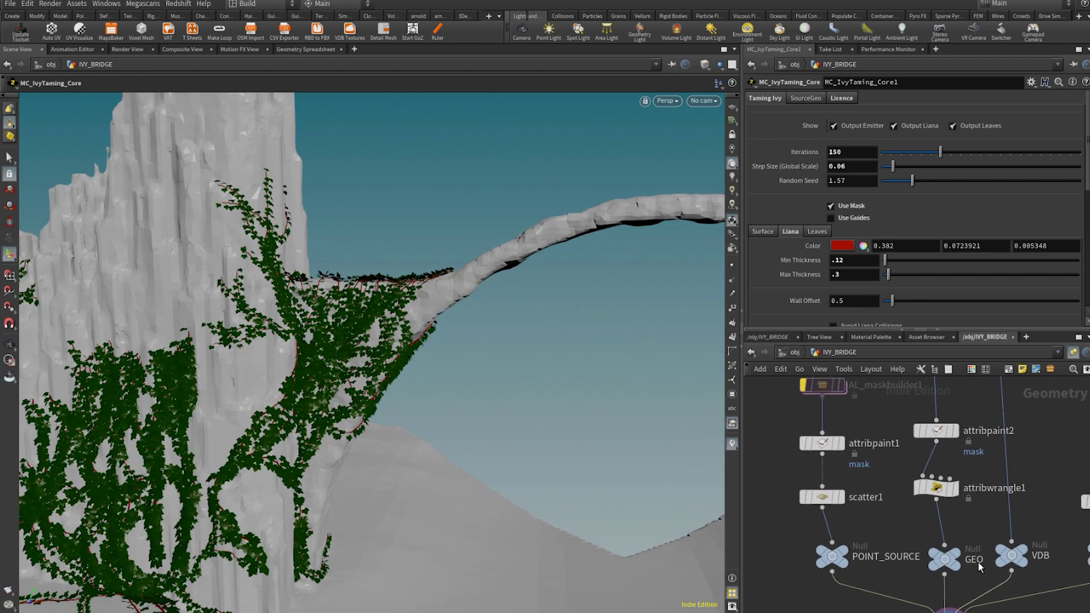
scroll(981, 579, down, 2)
click(947, 457)
alt+middle_drag(228, 387, 488, 400)
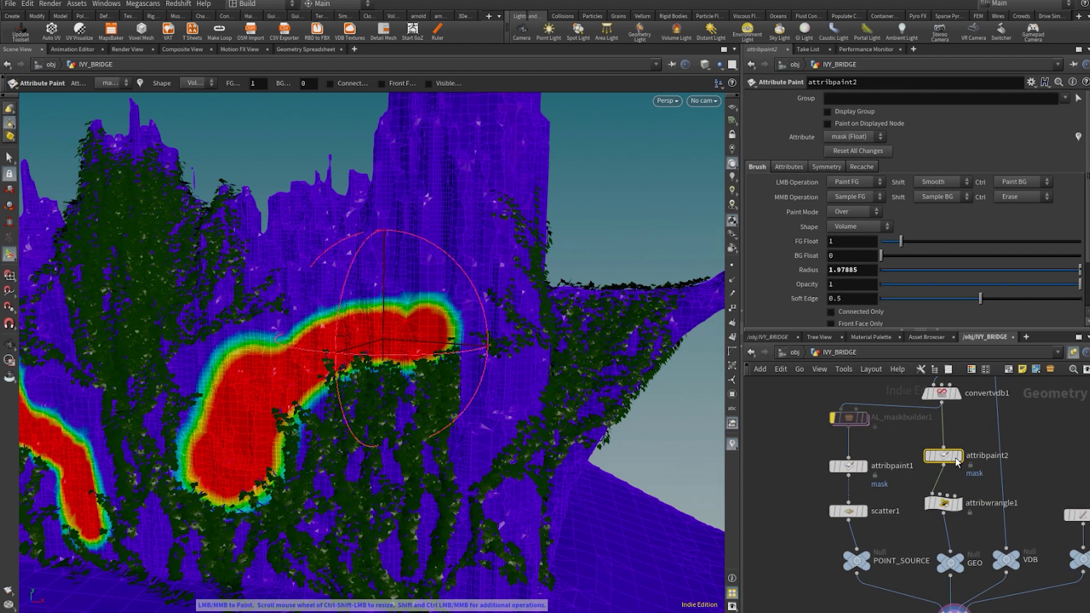
click(958, 455)
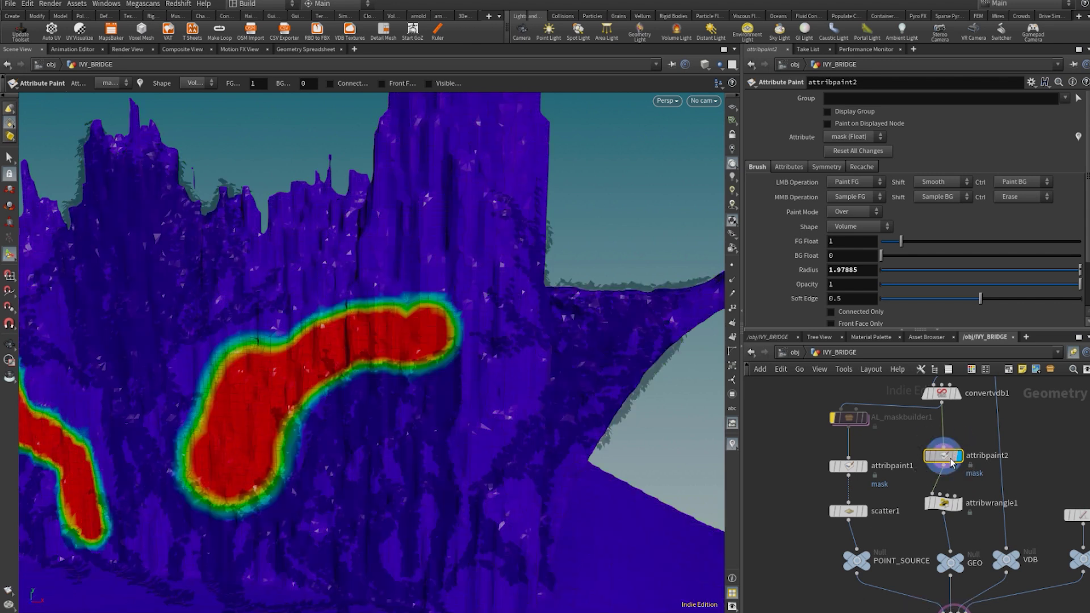
scroll(392, 342, down, 4)
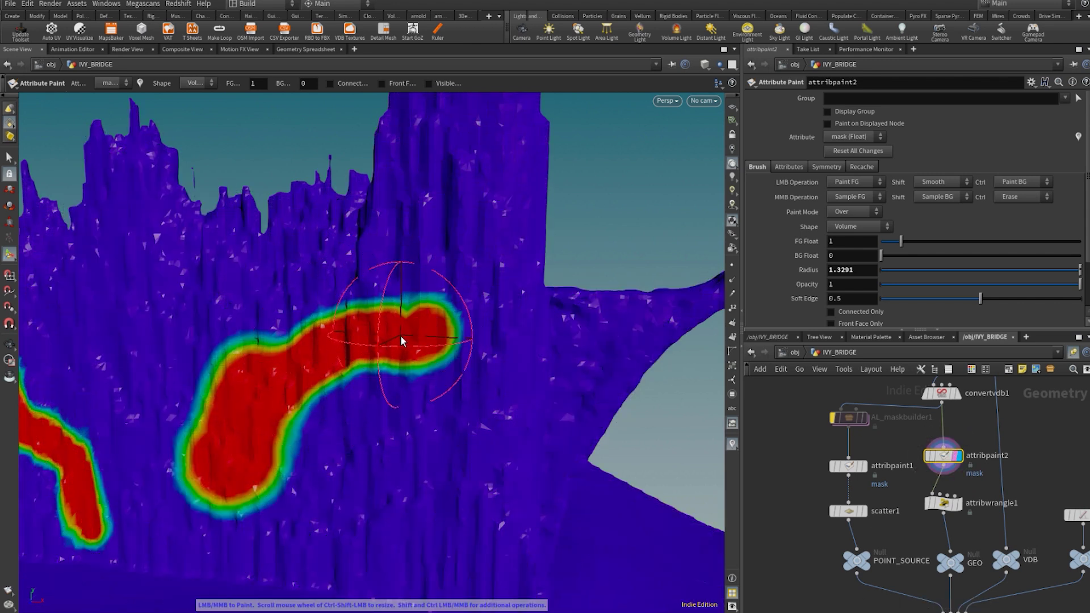
mouse_move(402, 337)
ctrl+mouse_down()
mouse_move(456, 347)
mouse_move(445, 334)
mouse_move(373, 333)
mouse_move(377, 368)
ctrl+mouse_up()
scroll(908, 493, down, 3)
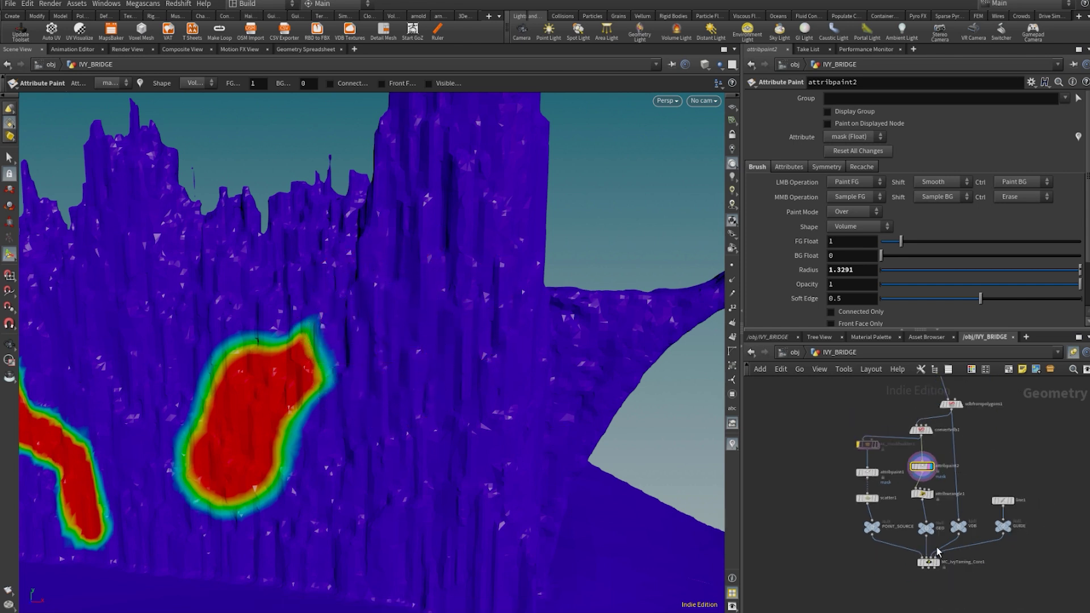
- Redisplay MC_IvyTaming_Core1 and examine the regrown ivy on both walls and the bridge
scroll(935, 560, up, 4)
click(931, 559)
alt+right_drag(436, 434, 369, 415)
alt+right_drag(438, 412, 413, 427)
drag(413, 427, 572, 438)
middle_drag(572, 437, 433, 443)
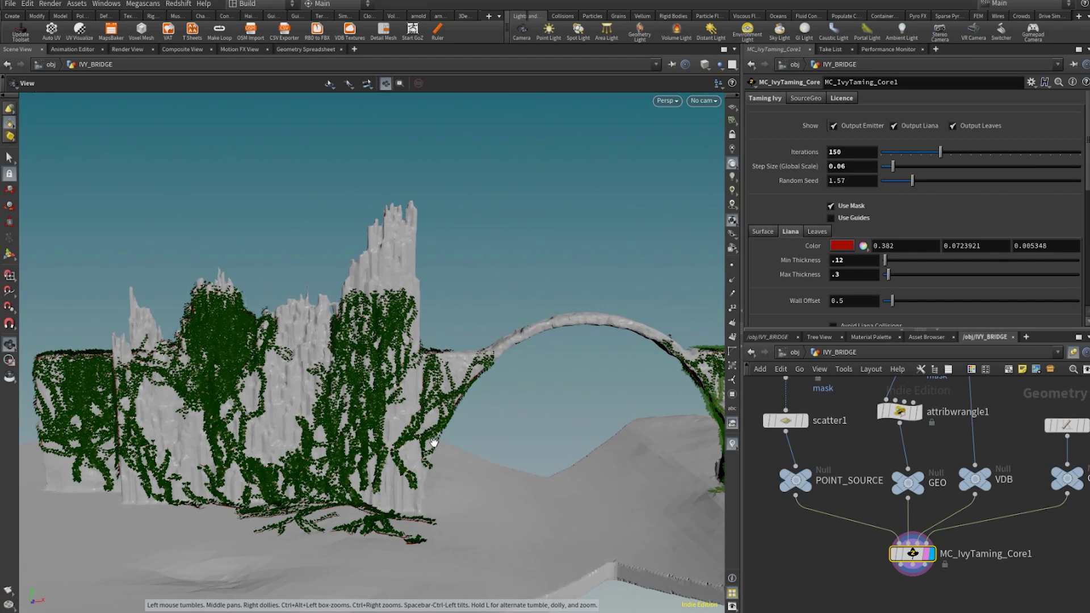
right_drag(434, 443, 413, 432)
drag(412, 432, 338, 482)
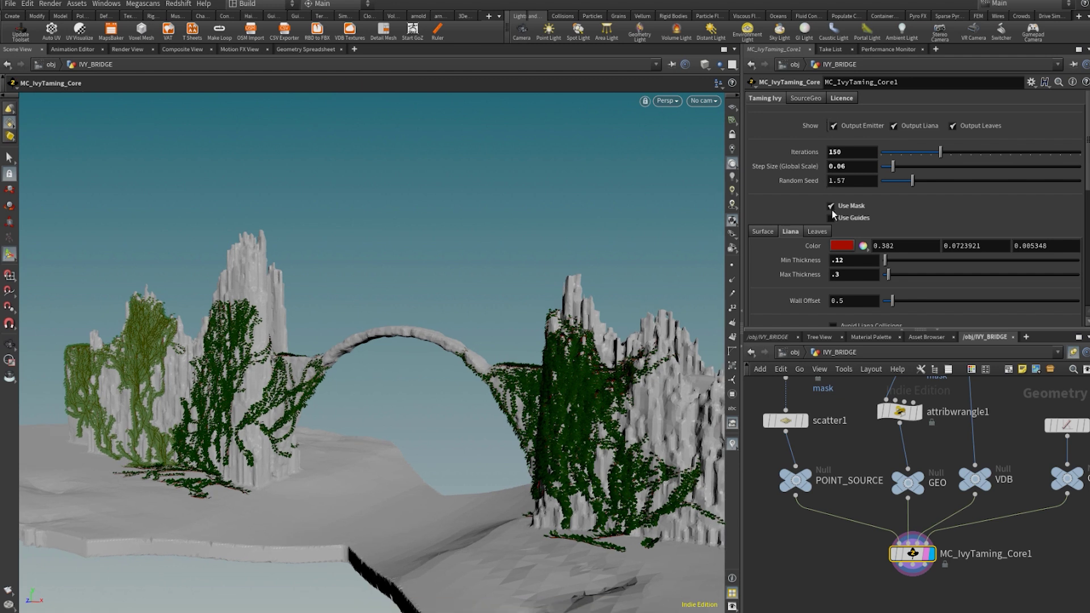
- Try a Min Leaf Size of .4, raise it to .8 and set Leaves Rand Size to 0.5
click(815, 232)
scroll(805, 261, down, 2)
scroll(805, 261, down, 1)
alt+right_drag(470, 404, 623, 397)
alt+middle_drag(318, 363, 635, 341)
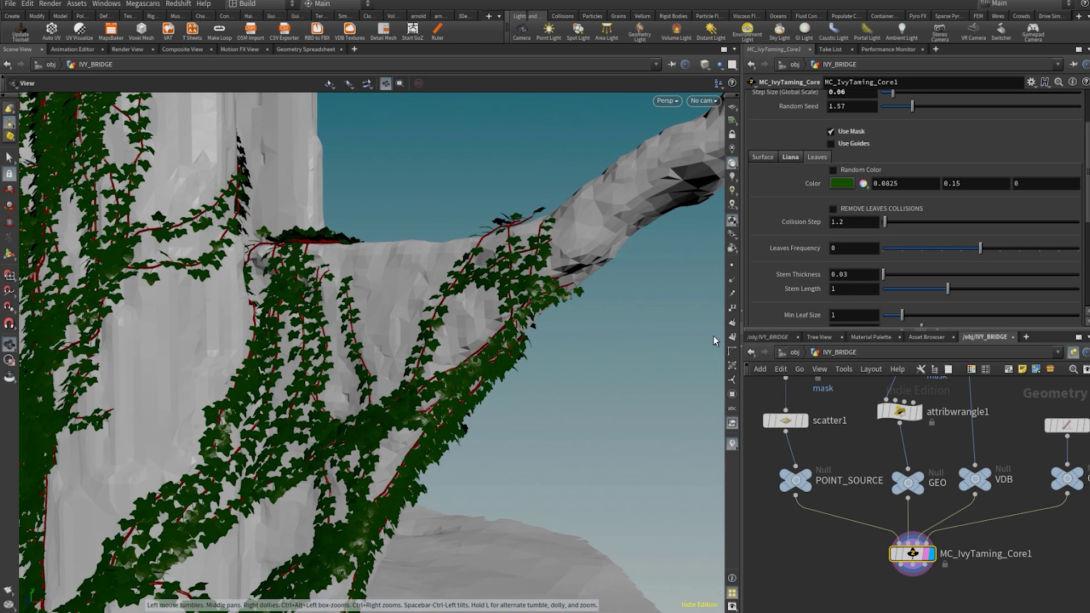
scroll(873, 258, down, 1)
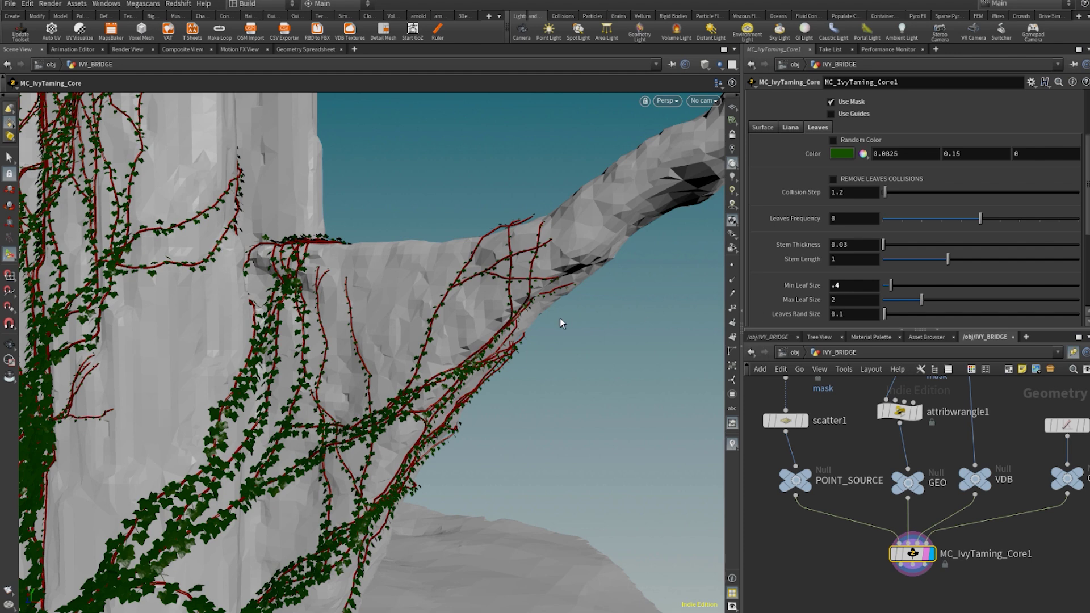
mouse_move(504, 348)
mouse_down()
mouse_move(519, 353)
mouse_move(480, 355)
mouse_move(489, 363)
mouse_up()
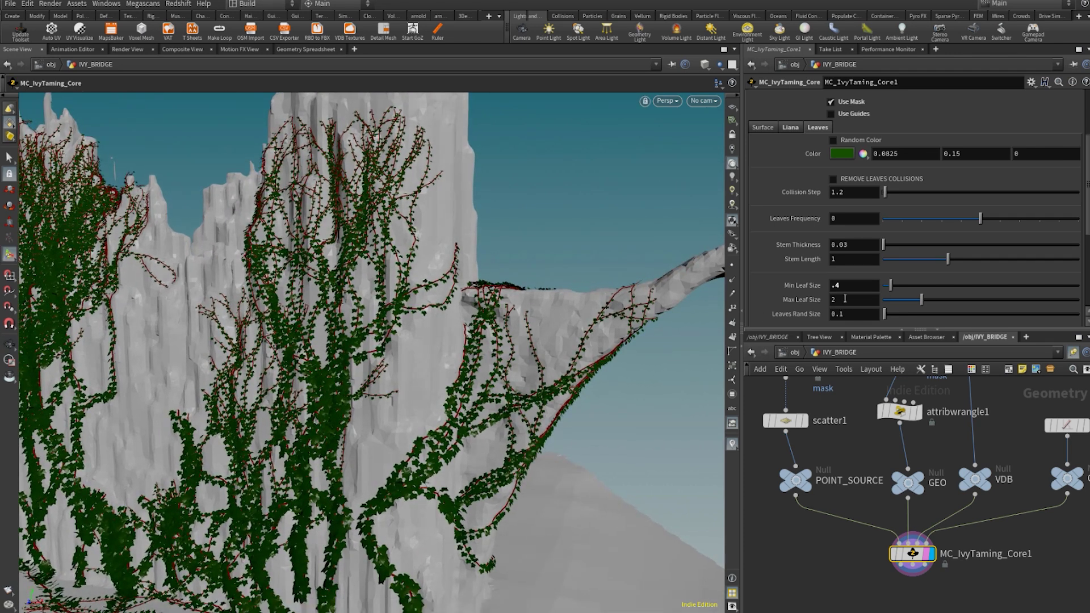
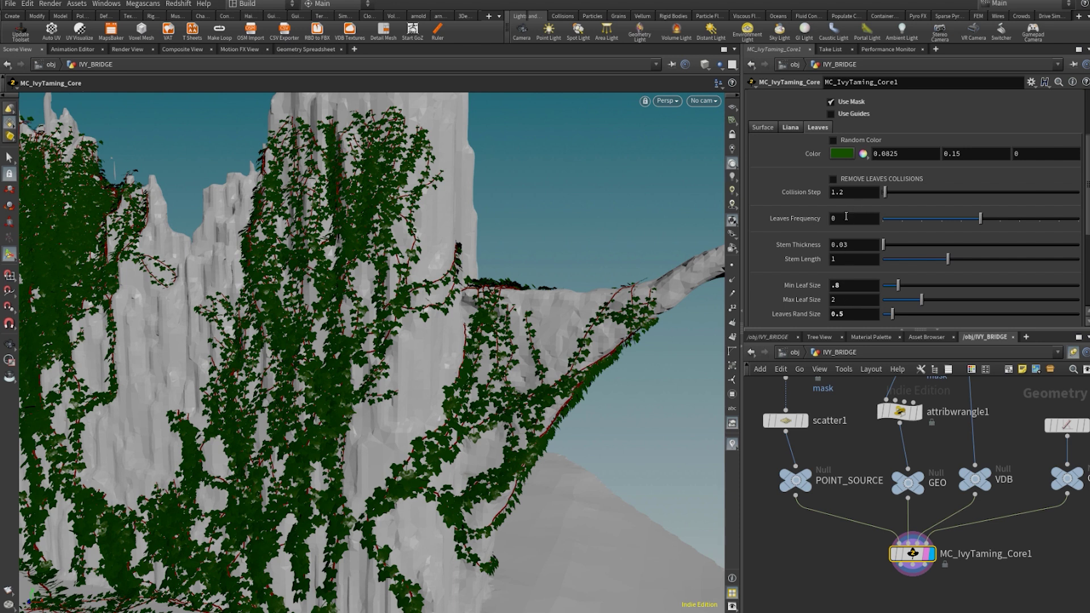
- Set the Leaves Frequency to 1 and check the foliage density near the bridge
text(1)
key(Return)
drag(513, 399, 469, 426)
right_drag(469, 426, 645, 435)
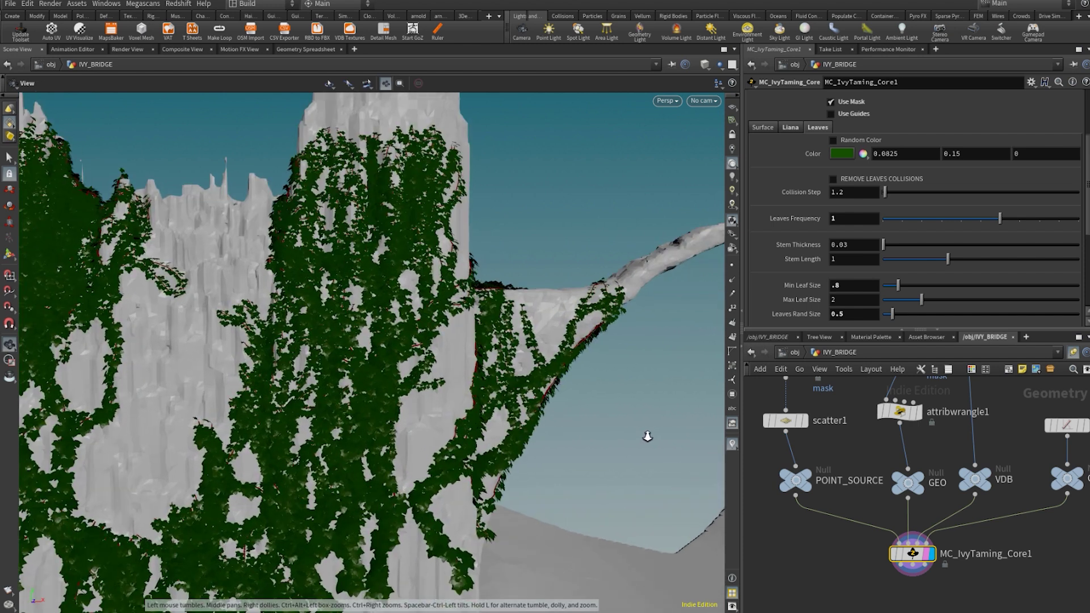
drag(645, 435, 640, 454)
- Set the leaves' Rand Orientation to 1 and inspect the foliage on the tall wall up close
scroll(823, 254, down, 5)
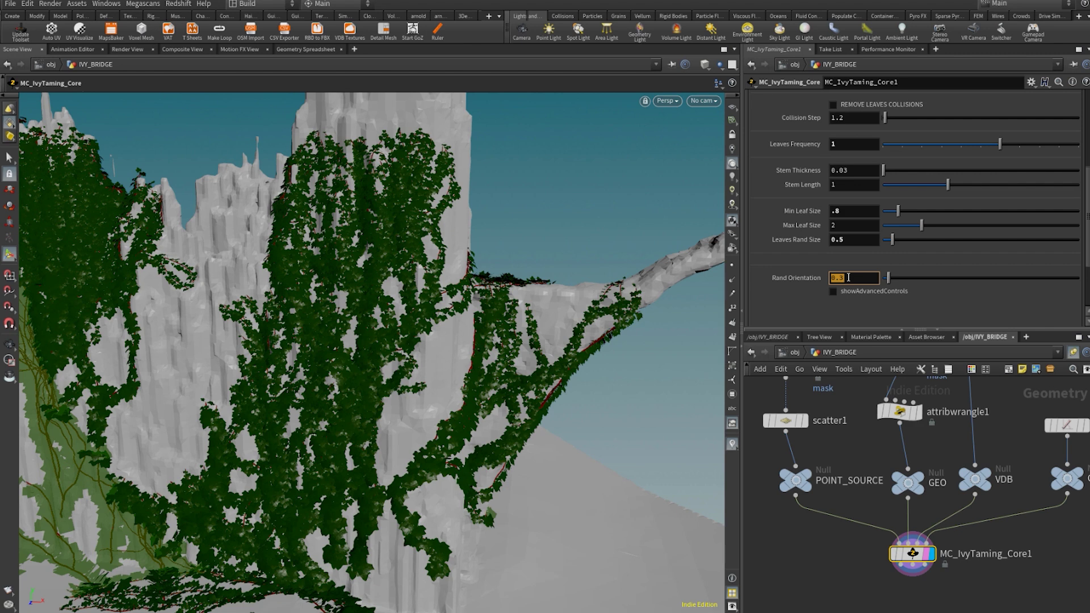
alt+right_drag(318, 386, 391, 392)
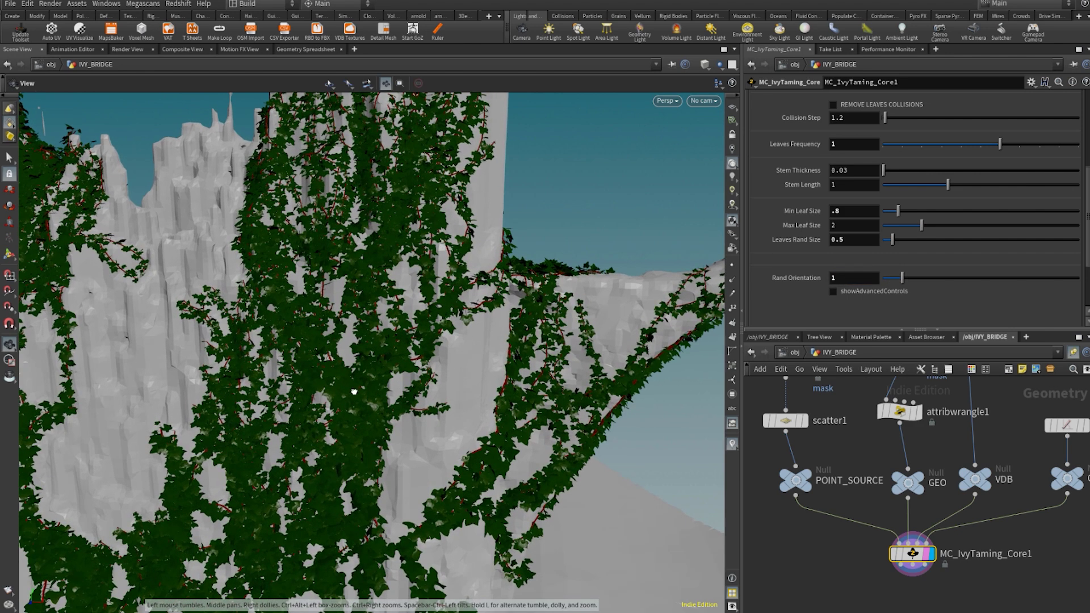
alt+drag(391, 392, 437, 380)
right_drag(438, 380, 454, 398)
drag(455, 398, 483, 415)
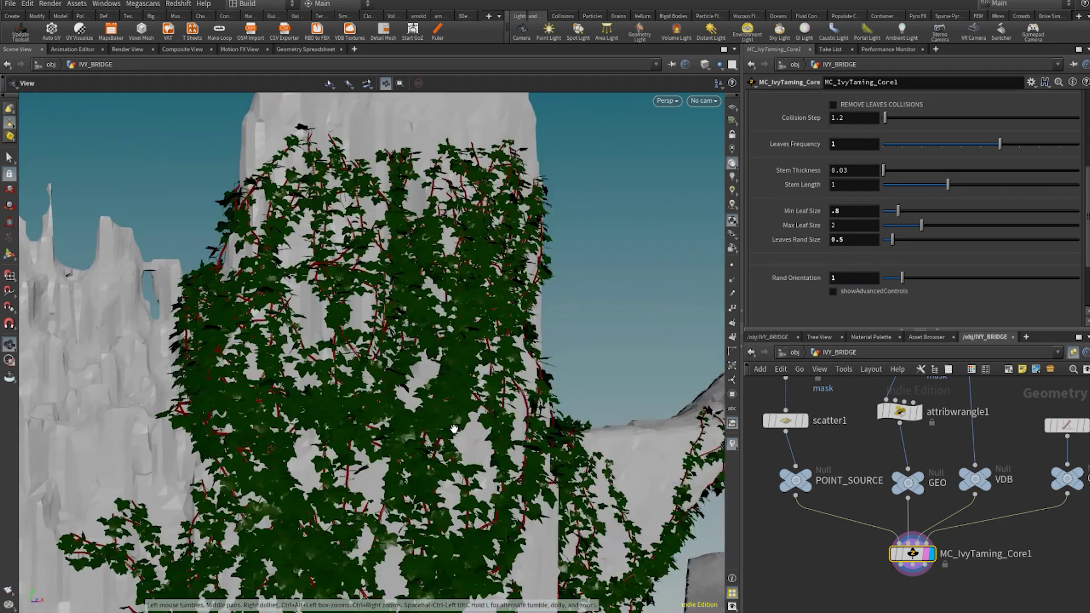
right_drag(483, 415, 502, 432)
mouse_move(501, 431)
alt+mouse_down()
mouse_move(562, 443)
mouse_move(505, 426)
alt+mouse_up()
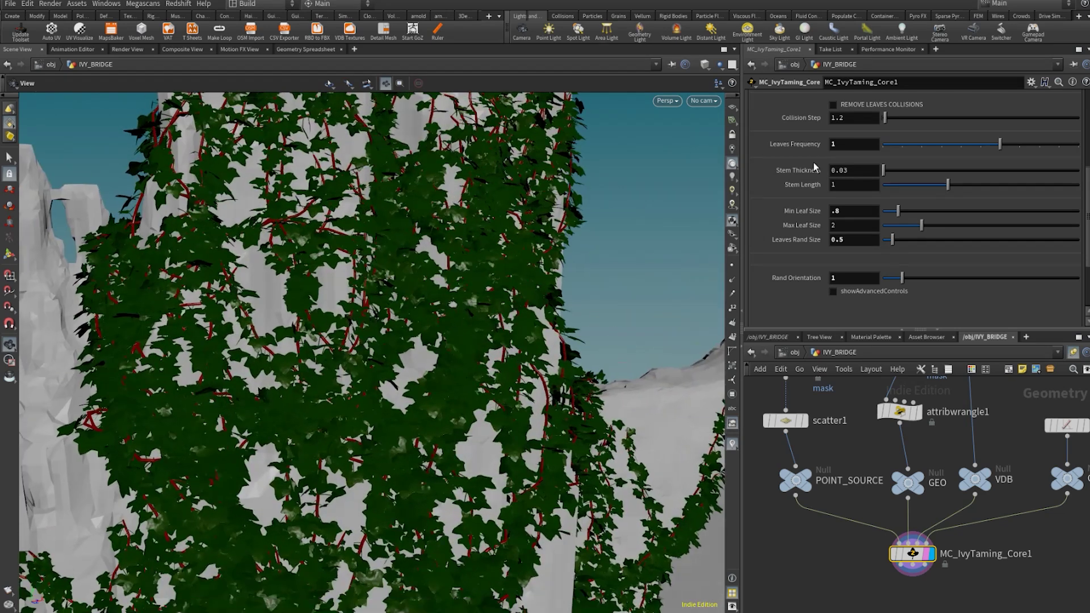
- Change the leaves' color to a brighter green with RGB values 0.25785, 0.573, 0
scroll(804, 211, up, 3)
click(842, 169)
drag(895, 241, 937, 240)
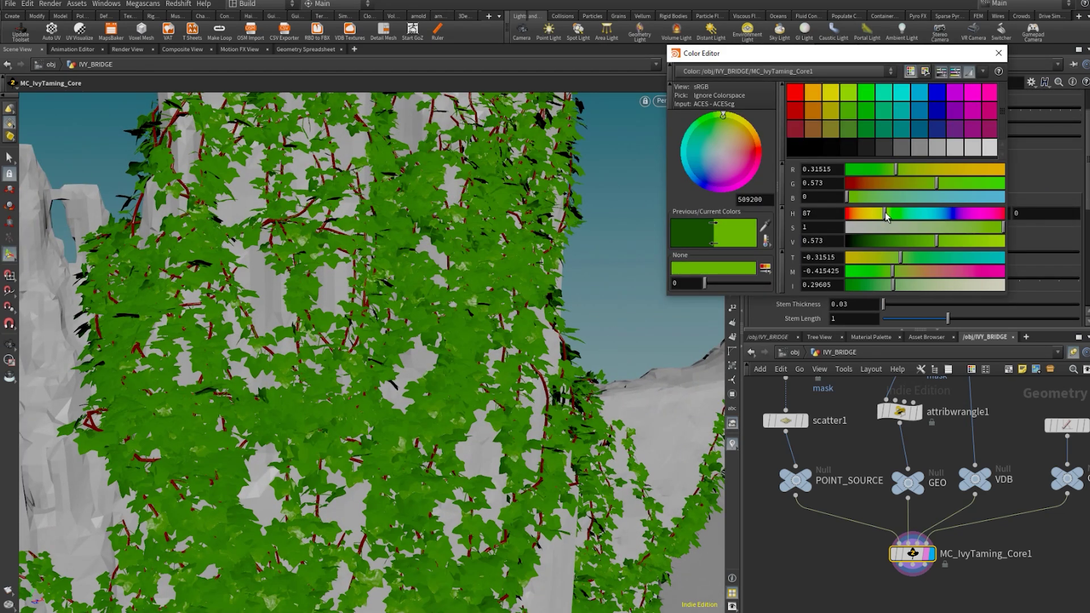
drag(885, 212, 887, 213)
click(999, 54)
alt+right_drag(545, 363, 514, 335)
alt+drag(514, 335, 471, 369)
- Turn off Output Emitter on MC_IvyTaming_Core1 so only the lianas and leaves are output
scroll(852, 227, down, 5)
click(849, 262)
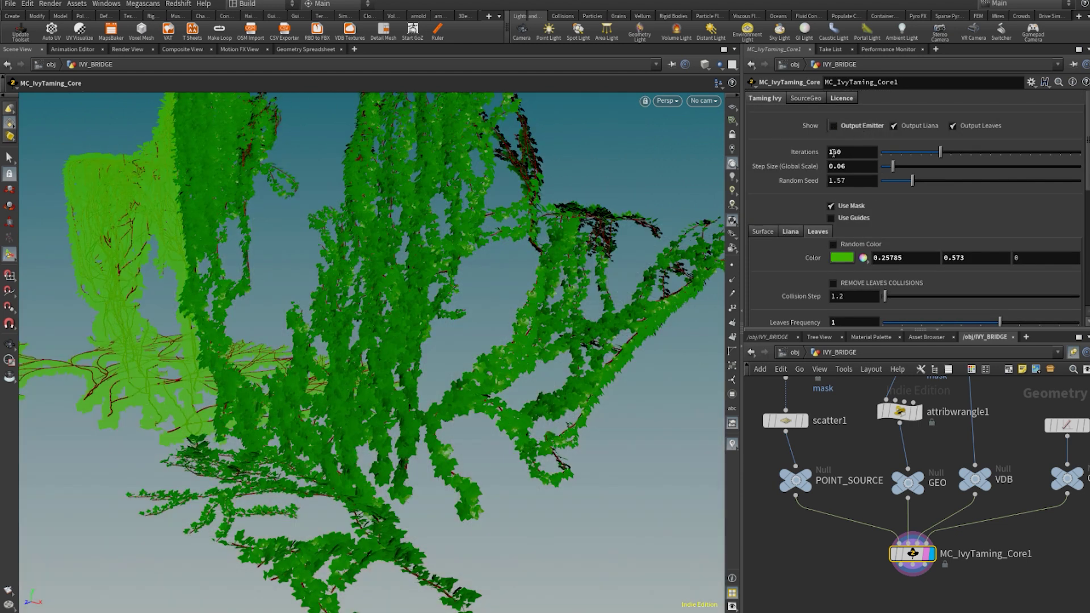
key(Escape)
drag(438, 452, 341, 397)
- Add a File node in the empty network area beside the GUIDE branch
scroll(888, 556, down, 4)
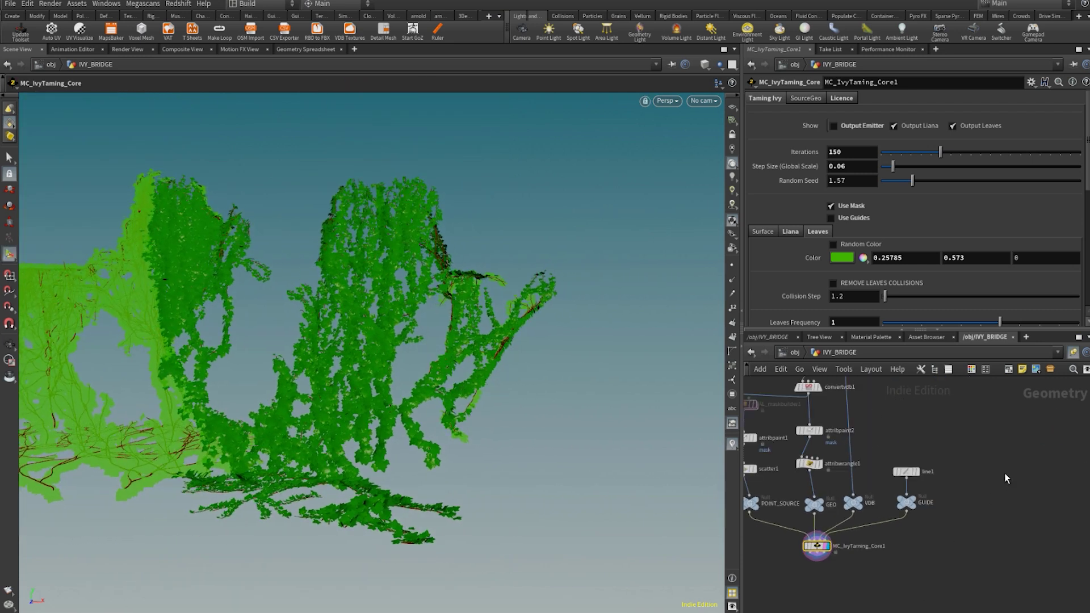
key(Tab)
text(file)
key(Return)
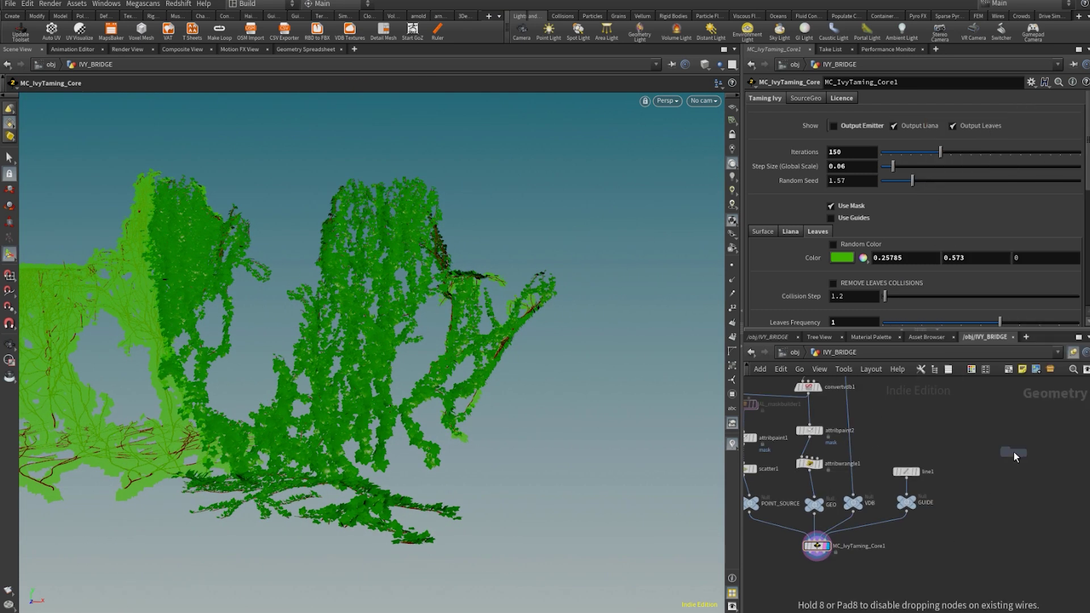
click(1013, 451)
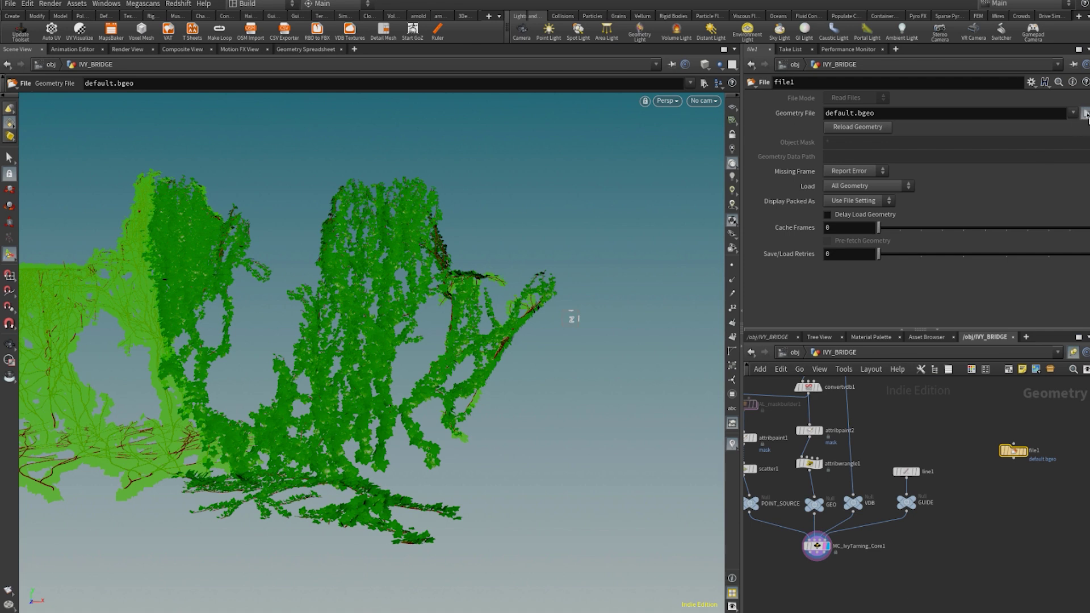
- Load Leaf01_HD.bgeo from the IvyTaming_LeavesPack folder into the File node
click(1086, 114)
scroll(876, 148, down, 5)
key(Up)
key(Up)
key(Up)
key(Up)
scroll(855, 170, up, 1)
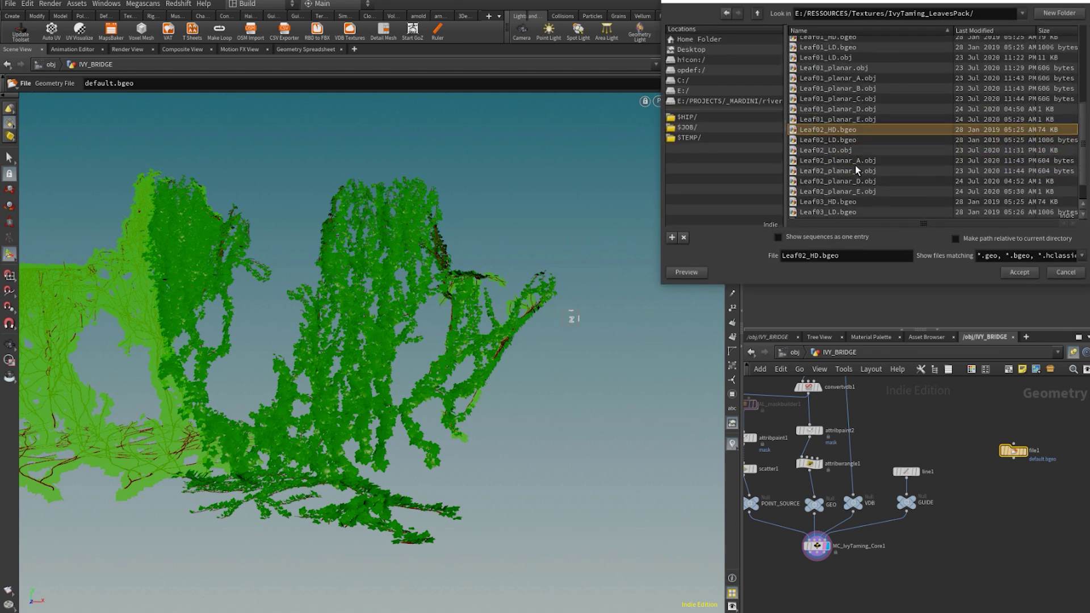
scroll(855, 167, up, 2)
click(848, 90)
scroll(854, 137, up, 1)
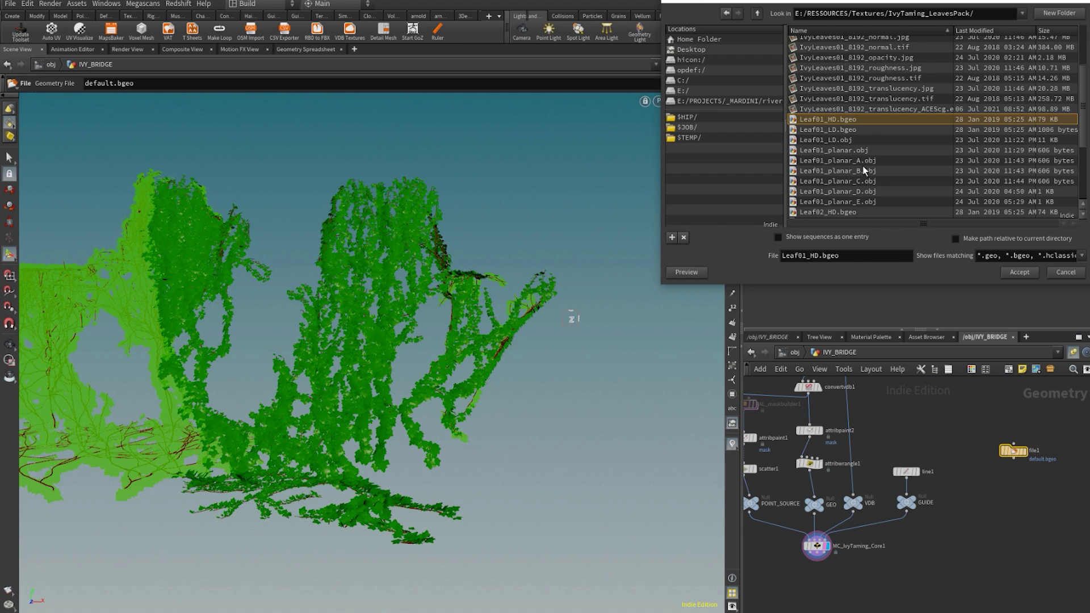
key(Return)
- Display the loaded leaf, frame it in the viewport and inspect its mesh with wireframe shading
scroll(1023, 443, up, 3)
click(1030, 435)
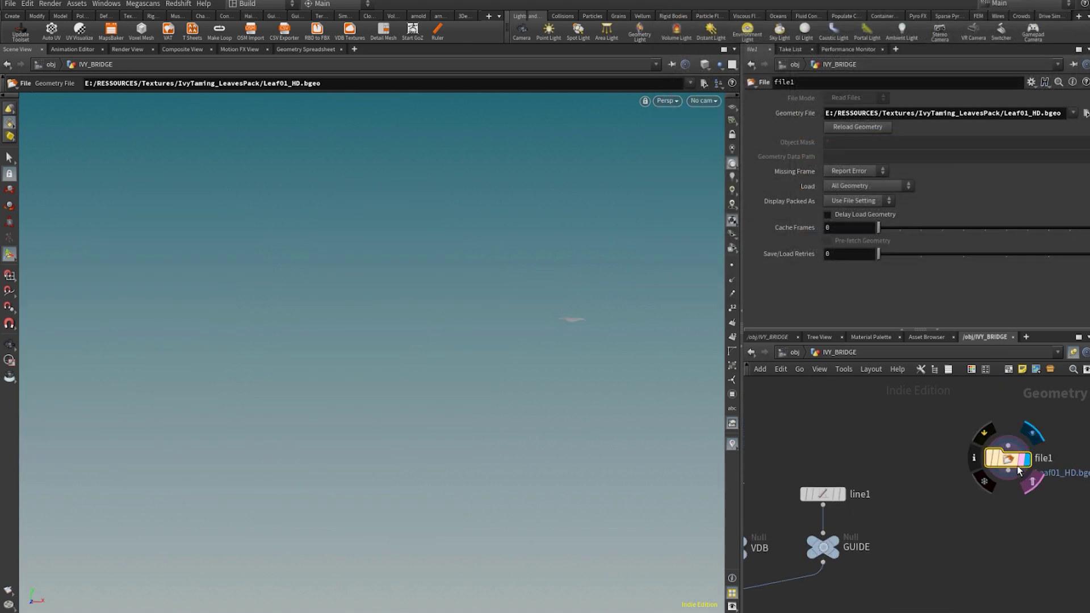
key(space)
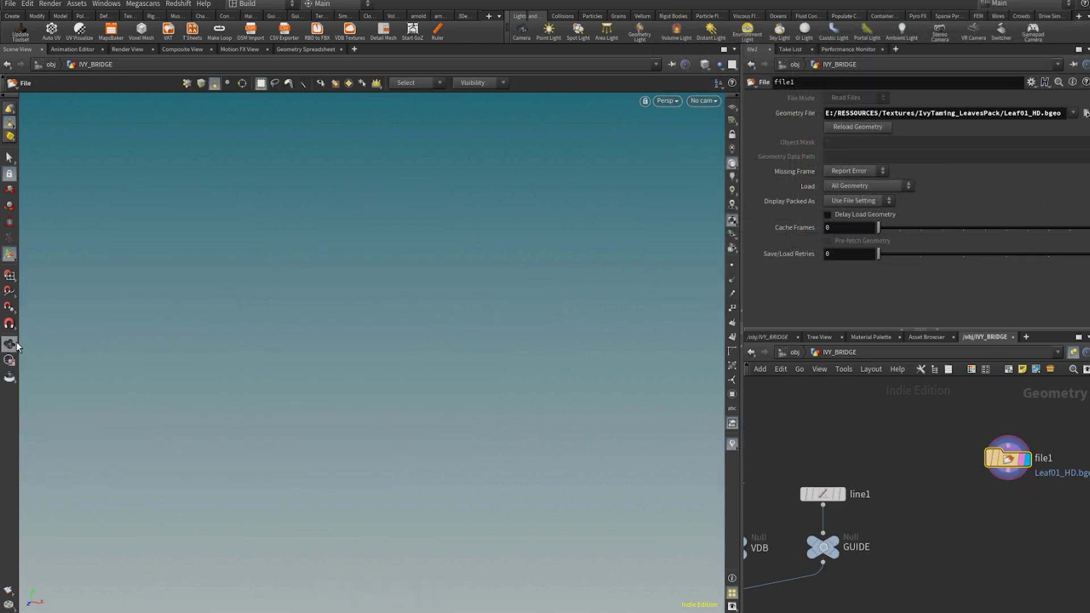
key(f)
key(w)
mouse_move(220, 416)
mouse_down()
mouse_move(455, 401)
mouse_move(355, 358)
mouse_move(424, 377)
mouse_up()
key(w)
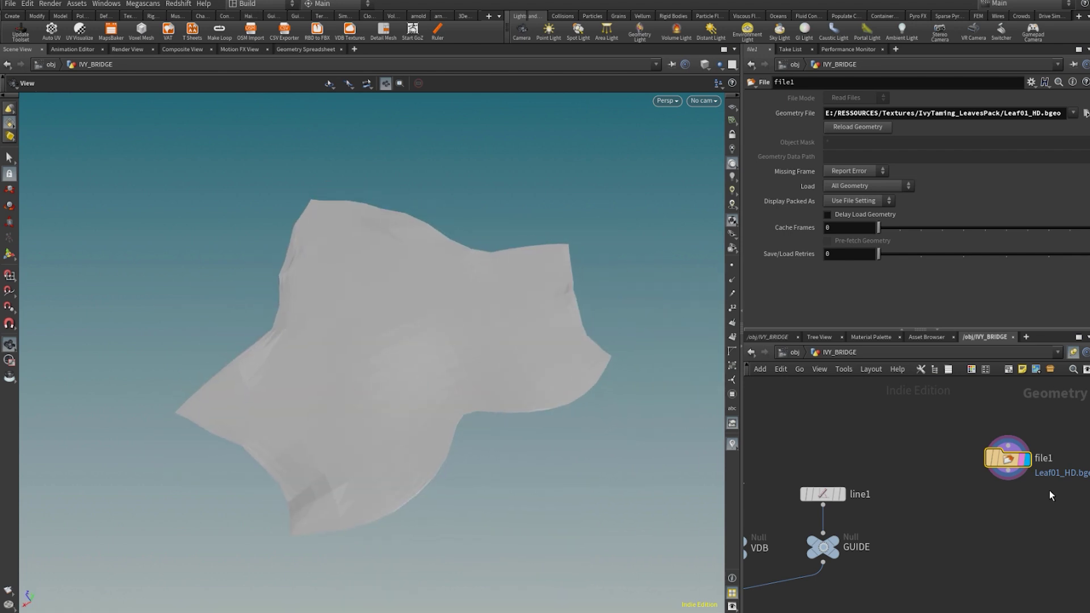
- Duplicate the leaf File node, load Leaf01_LD.bgeo into the copy and compare both leaf meshes in the viewport
middle_drag(1036, 494, 882, 503)
key(ctrl+c)
key(ctrl+v)
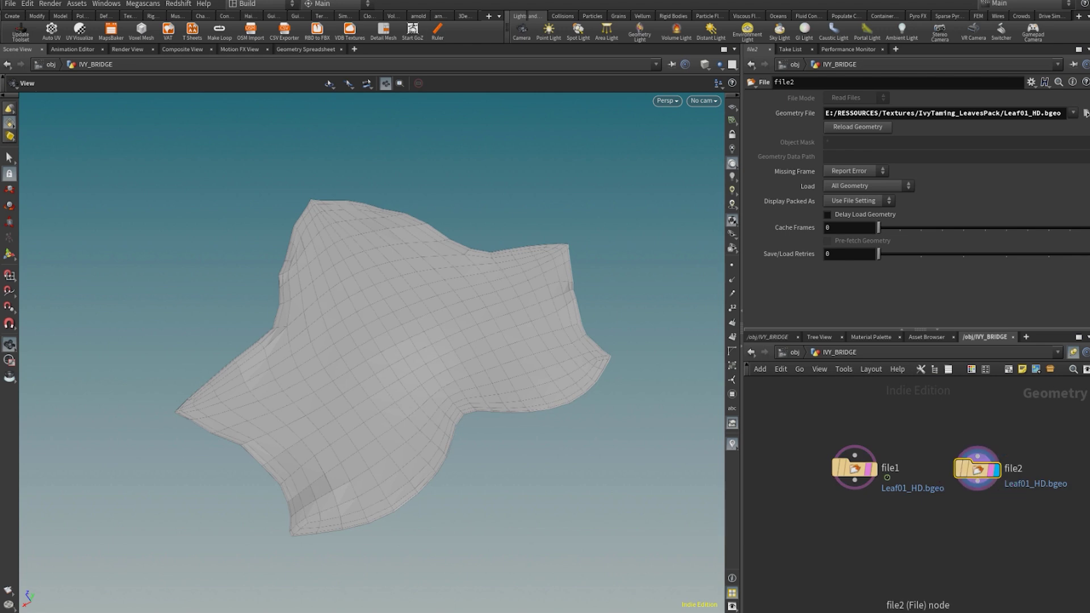
click(1085, 113)
scroll(916, 134, down, 5)
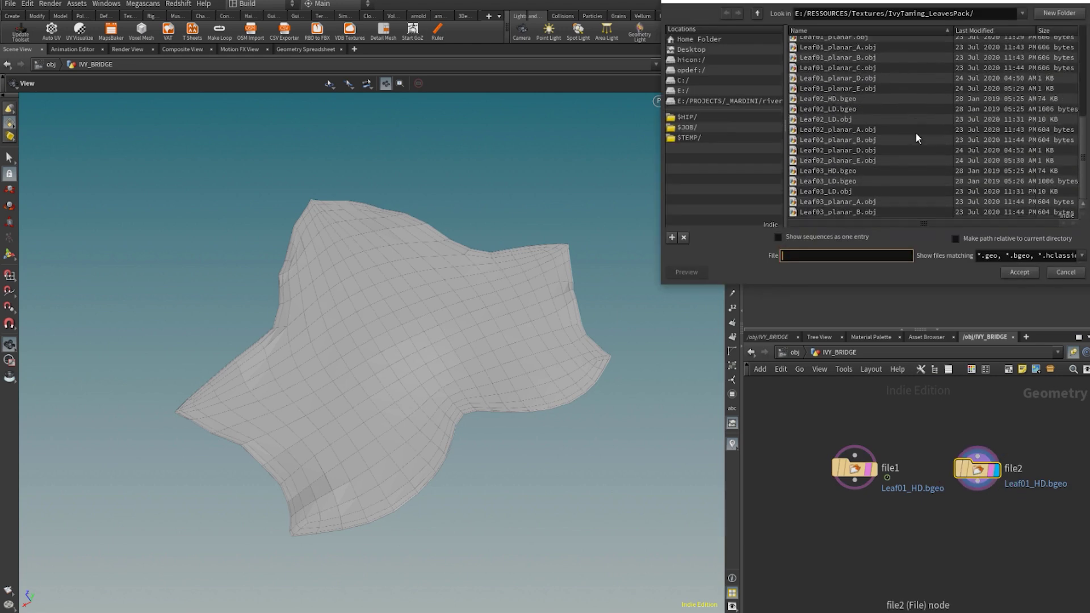
click(839, 77)
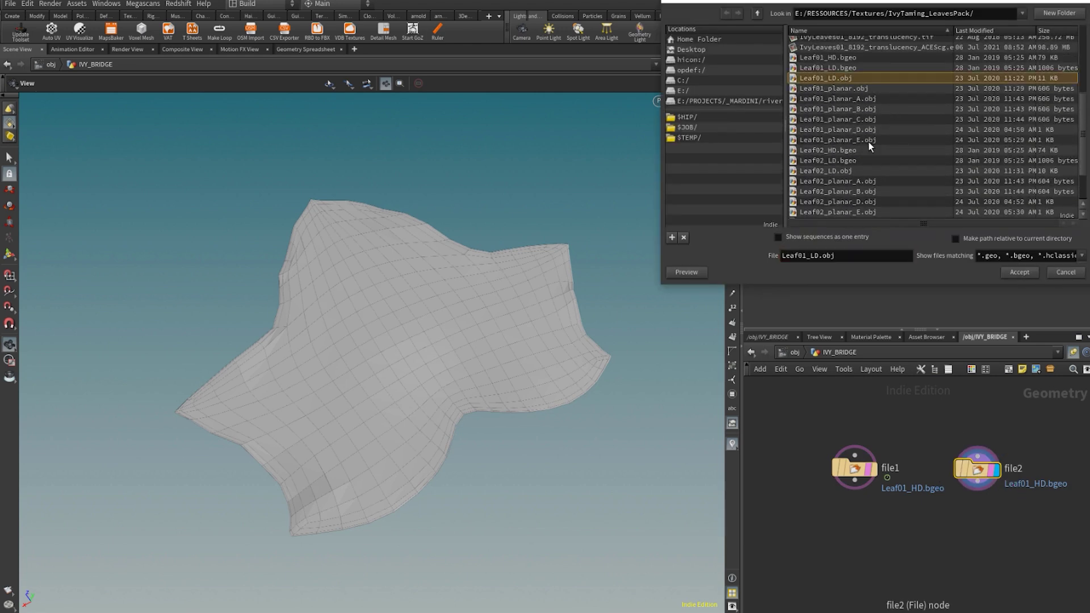
key(Up)
key(Up)
key(Down)
key(Return)
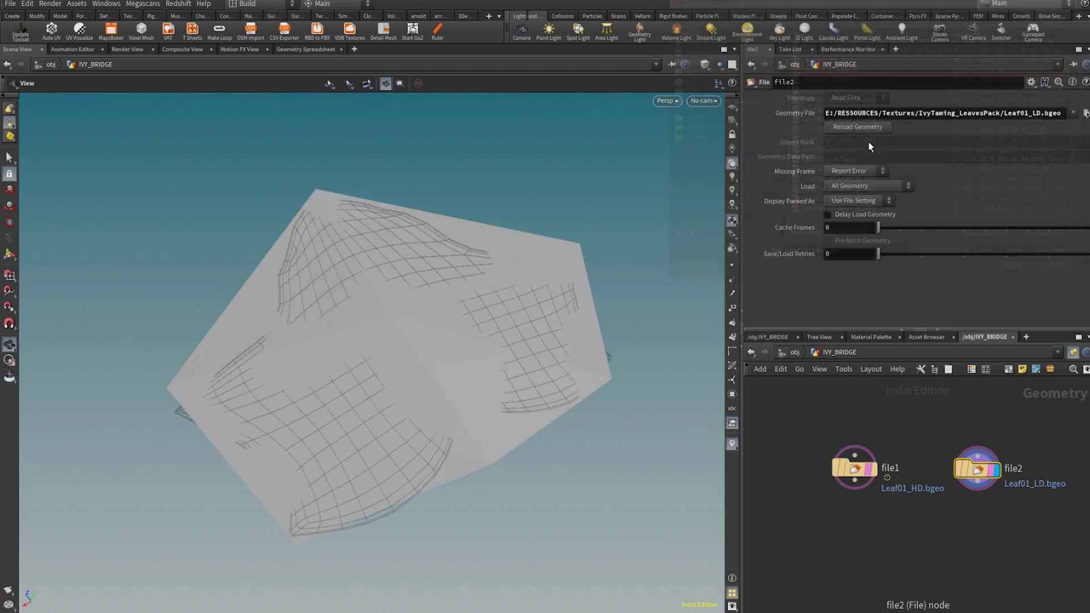
click(985, 476)
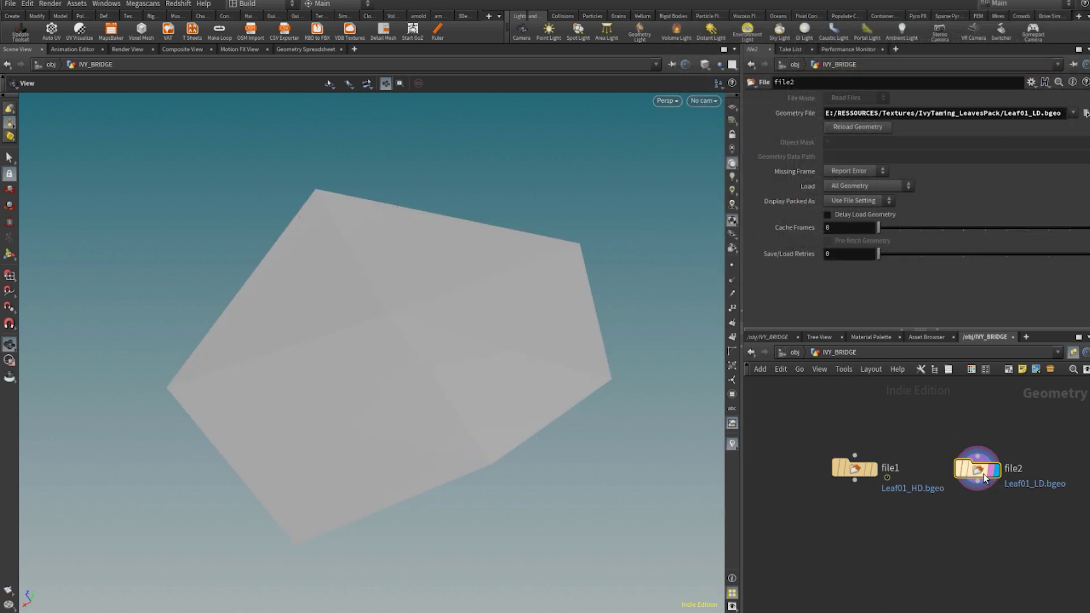
click(874, 461)
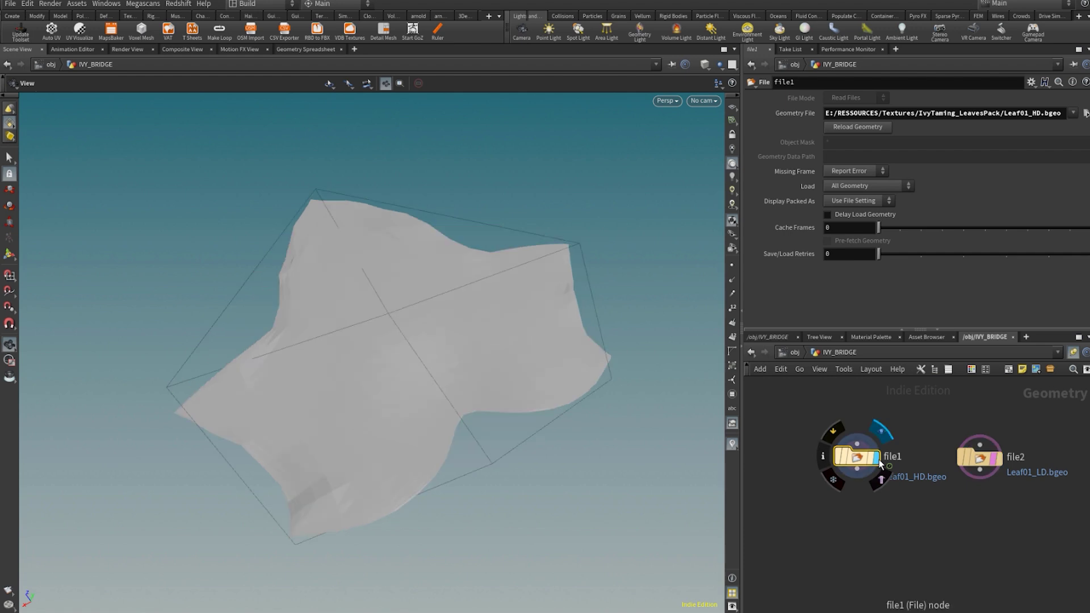
- Add a Null node below file1, wire it to the HD leaf and display it
scroll(905, 514, down, 1)
middle_drag(882, 520, 963, 502)
scroll(979, 512, down, 1)
key(Tab)
text(null)
key(Return)
click(941, 514)
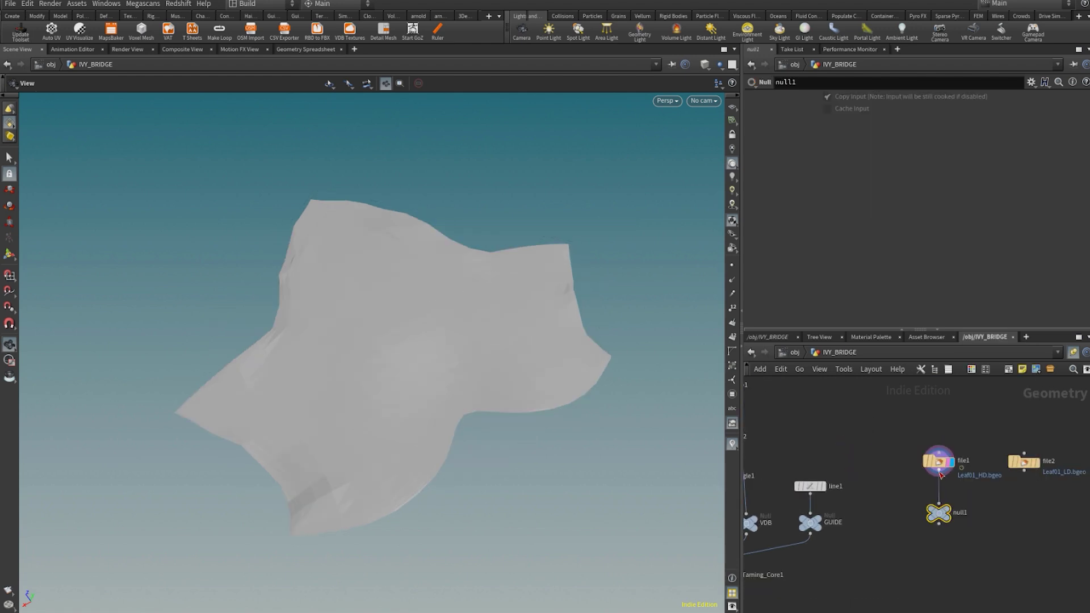
drag(949, 520, 950, 546)
scroll(954, 540, up, 2)
click(949, 531)
- Insert a Material node between file1 and the null
scroll(951, 499, up, 1)
middle_drag(953, 501, 916, 500)
key(Tab)
text(mat)
key(Return)
click(904, 503)
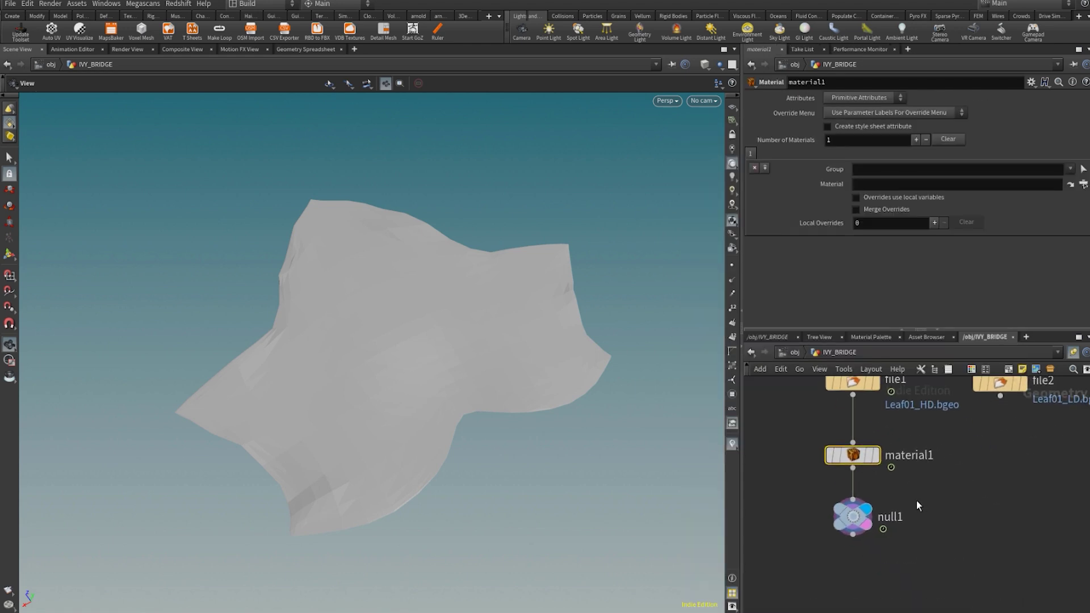
- Rename the null below the Material node OUTPOUT_LEAF01_HD
scroll(911, 501, down, 1)
click(897, 516)
double_click(896, 515)
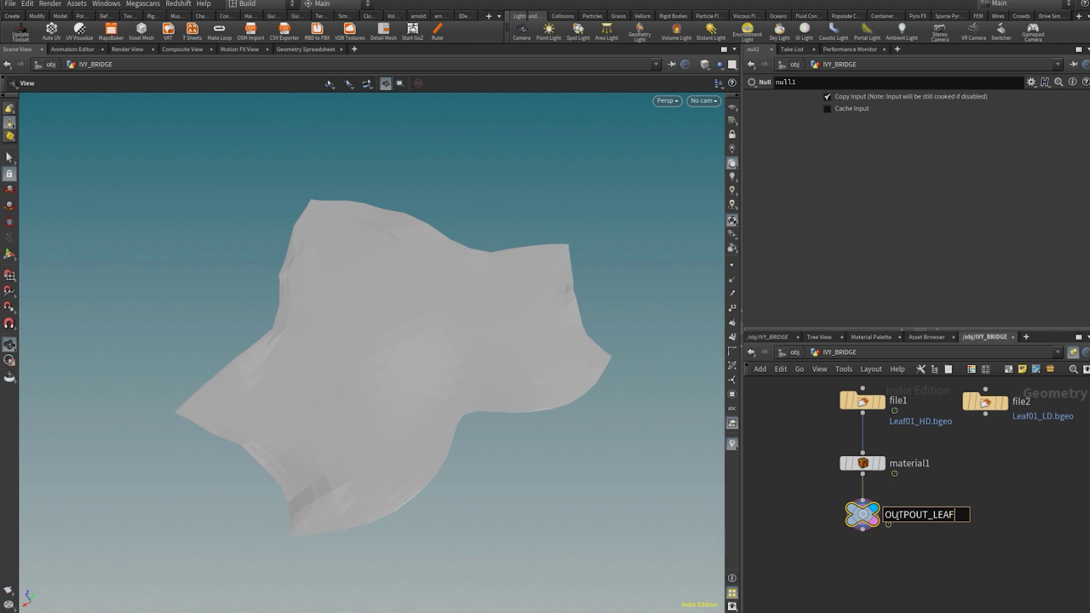
text(OUTPOUT_LEAF01_HD)
key(Return)
- Paste a copy of the output null, wire file2 into it and rename it OUTPOUT_LEAF01_LD
key(ctrl+v)
drag(1028, 503, 1009, 423)
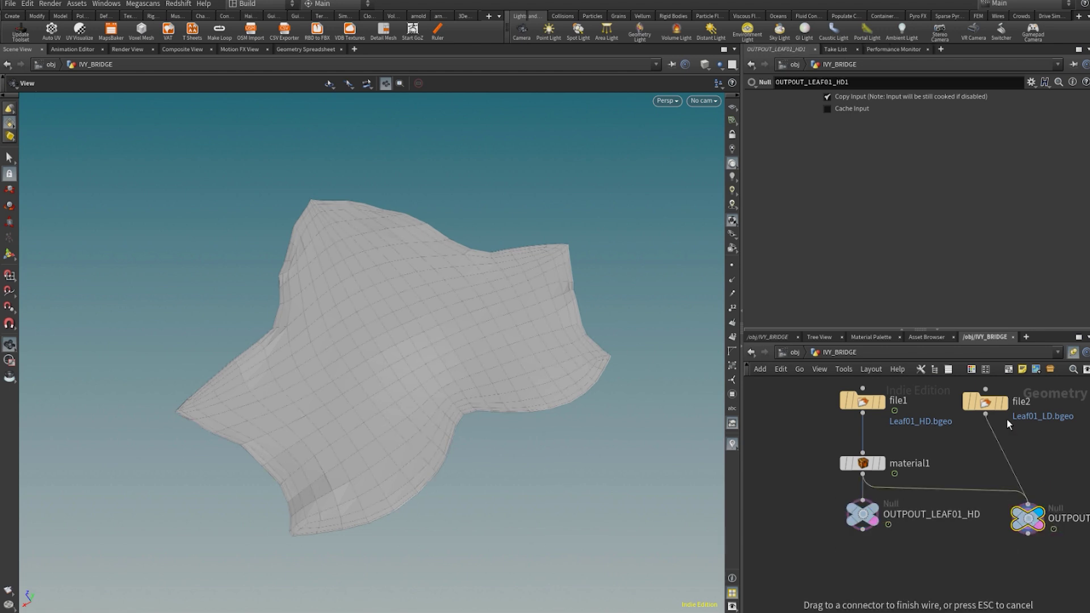
middle_drag(1010, 423, 956, 421)
scroll(956, 421, down, 1)
double_click(1065, 504)
key(BackSpace)
key(BackSpace)
key(BackSpace)
text(LD)
key(Return)
drag(946, 406, 981, 409)
- Display MC_IvyTaming_Core1 and add one Custom Leaves entry to its source geometry settings
scroll(912, 528, down, 4)
middle_drag(912, 528, 1055, 512)
scroll(891, 498, up, 8)
click(899, 526)
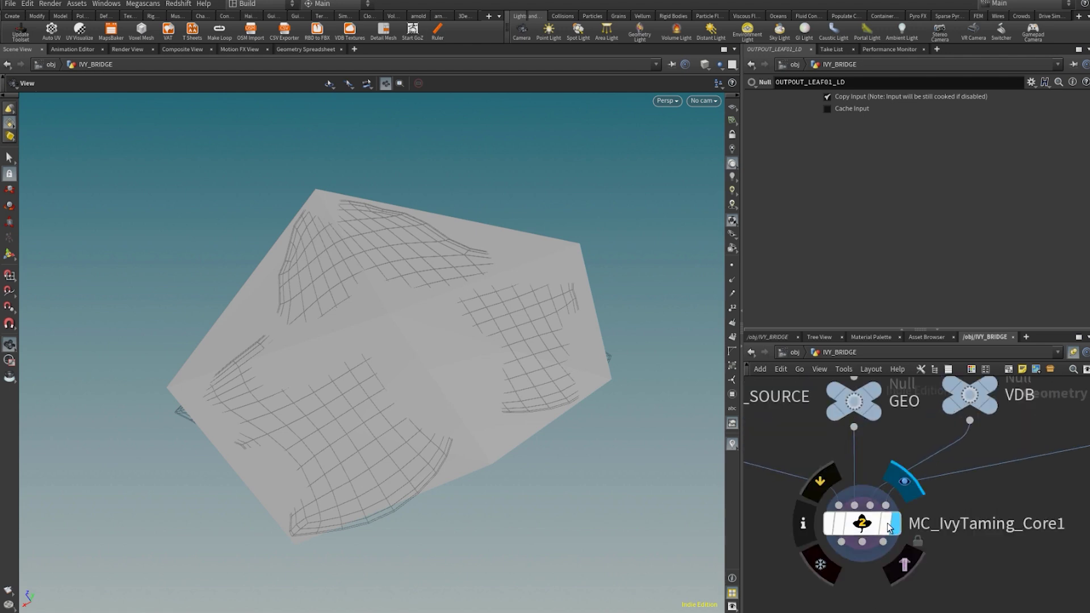
click(812, 98)
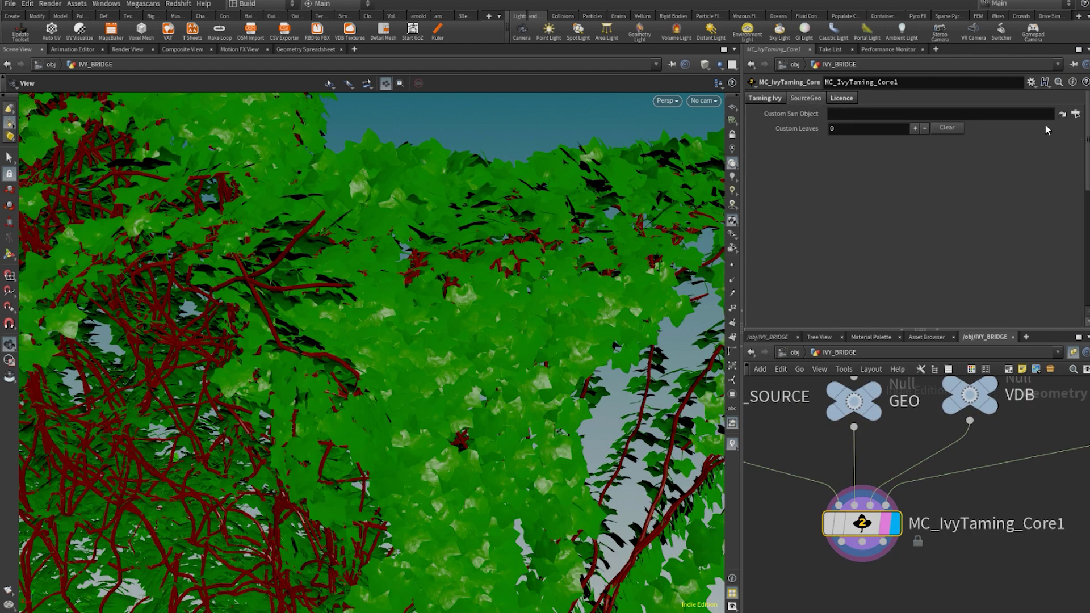
click(912, 128)
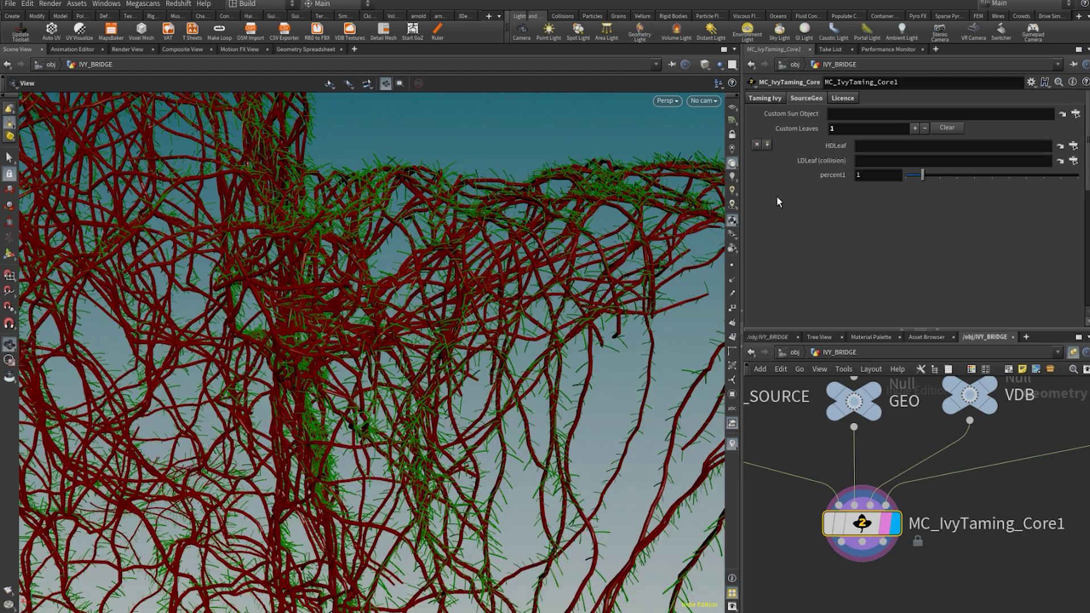
- Set HDLeaf to /obj/IVY_BRIDGE/OUTPOUT_LEAF01_HD and LDLeaf (collision) to /obj/IVY_BRIDGE/OUTPOUT_LEAF01_LD
click(1072, 147)
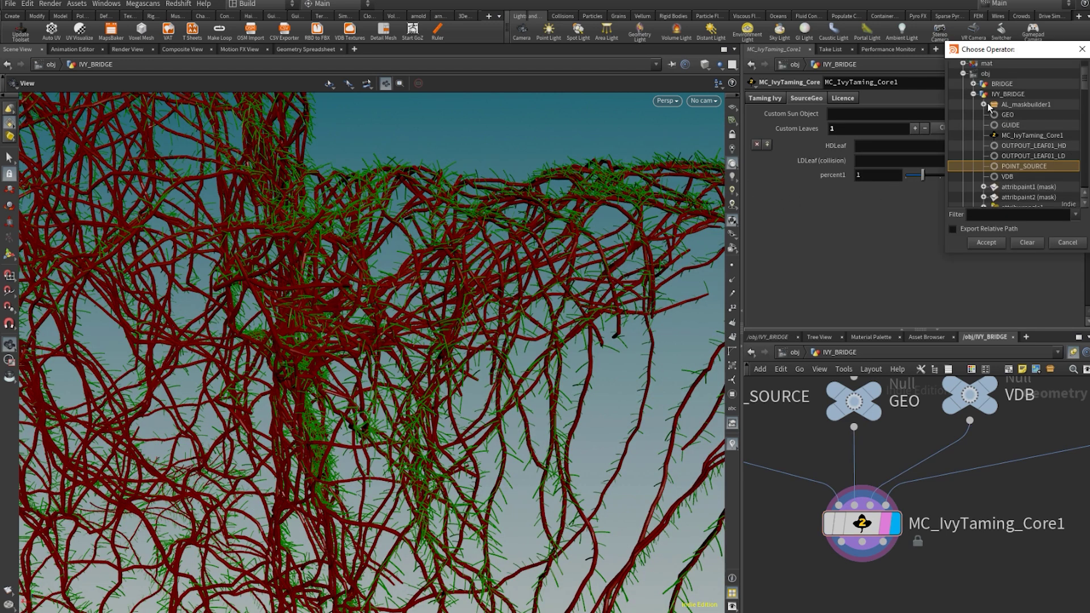
double_click(1022, 146)
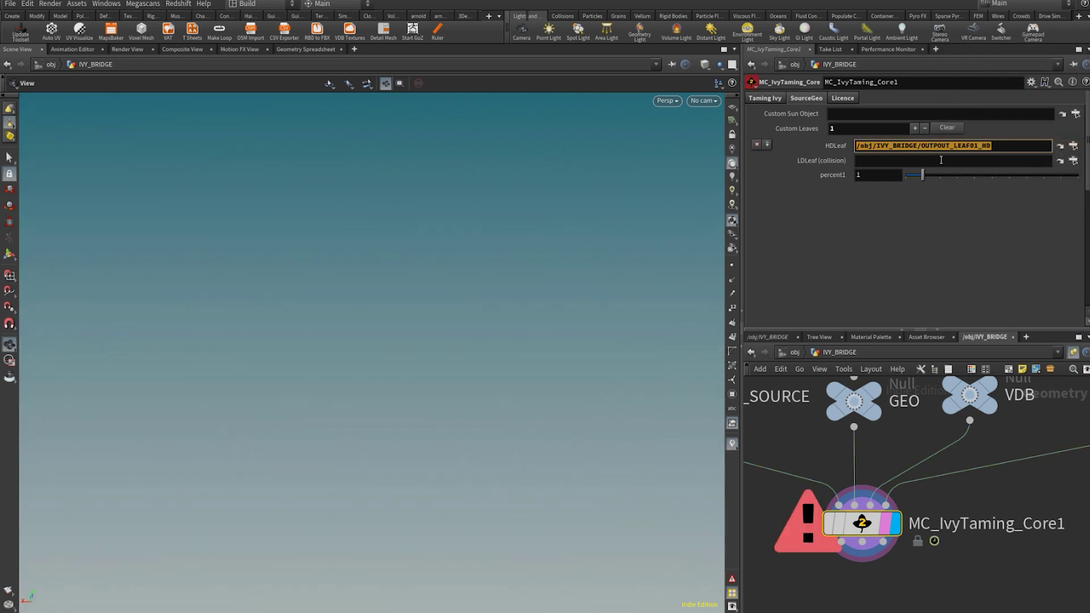
click(941, 160)
key(ctrl+v)
key(BackSpace)
key(BackSpace)
text(LD)
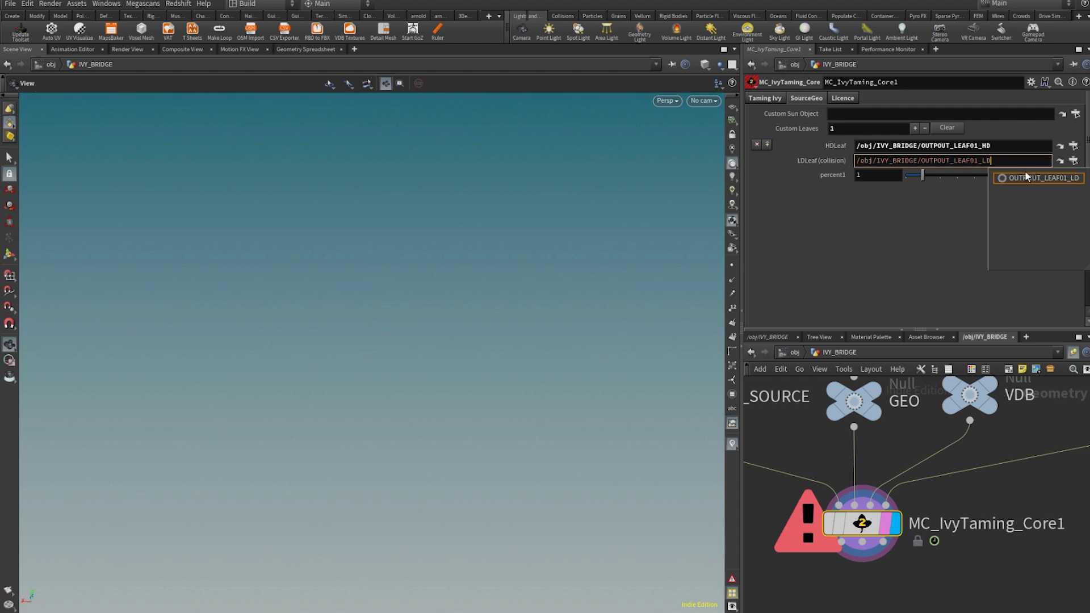
click(1026, 178)
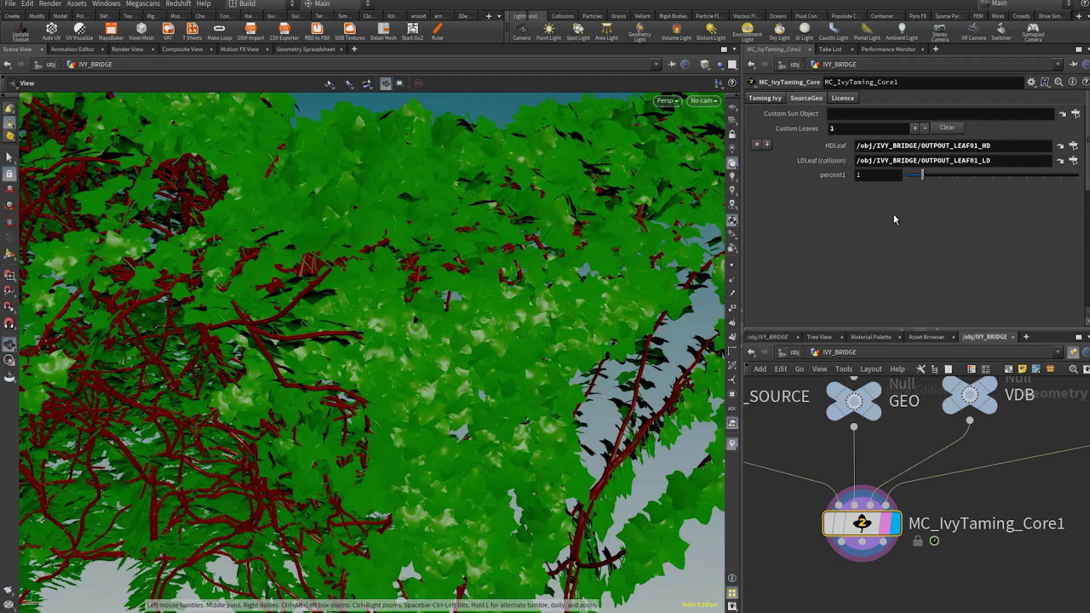
- Review the leaf parameters, the foliage built from the custom leaf and the leaf node branches
click(770, 98)
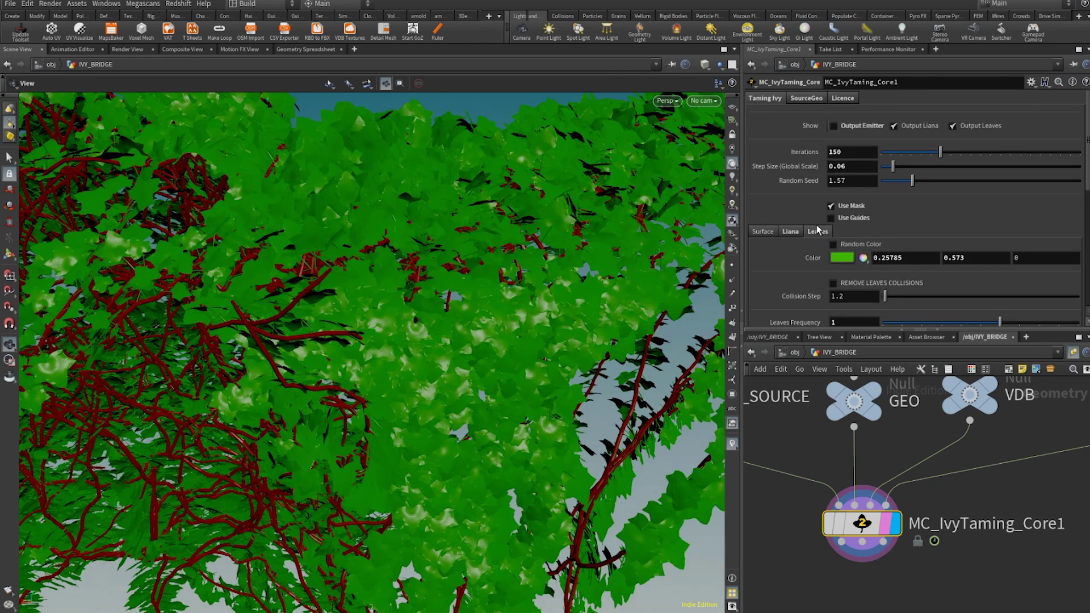
scroll(841, 199, down, 5)
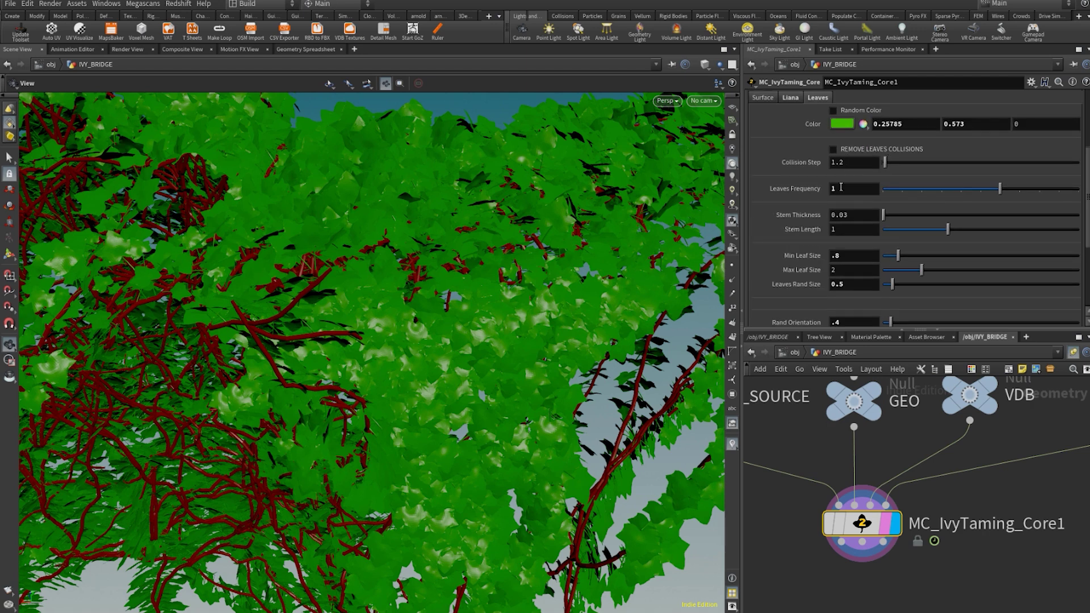
drag(593, 319, 505, 324)
middle_drag(936, 510, 864, 526)
scroll(840, 522, down, 5)
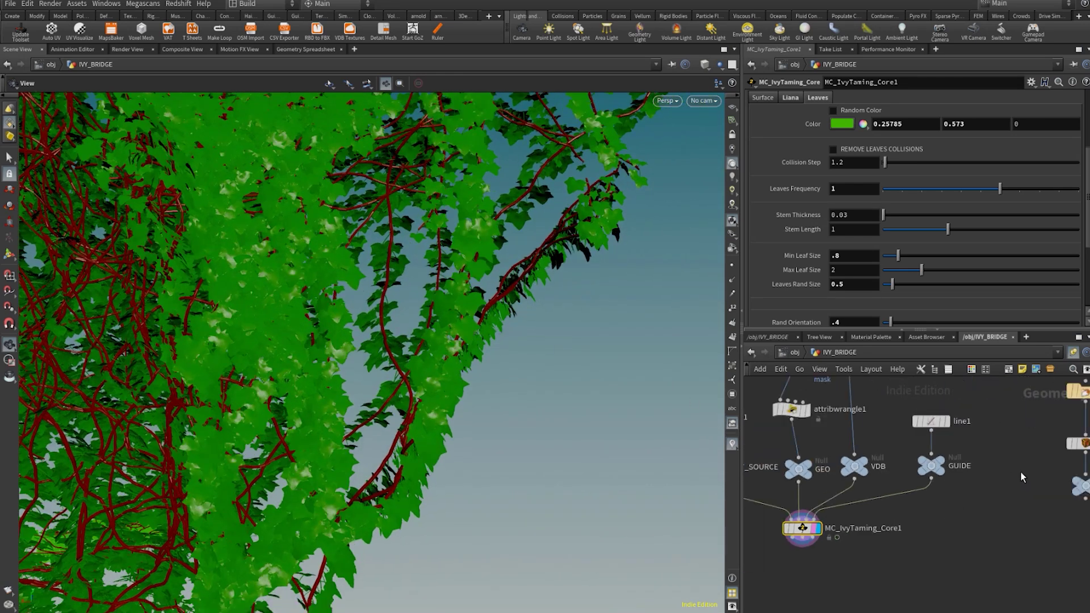
middle_drag(1020, 473, 925, 497)
scroll(985, 481, up, 2)
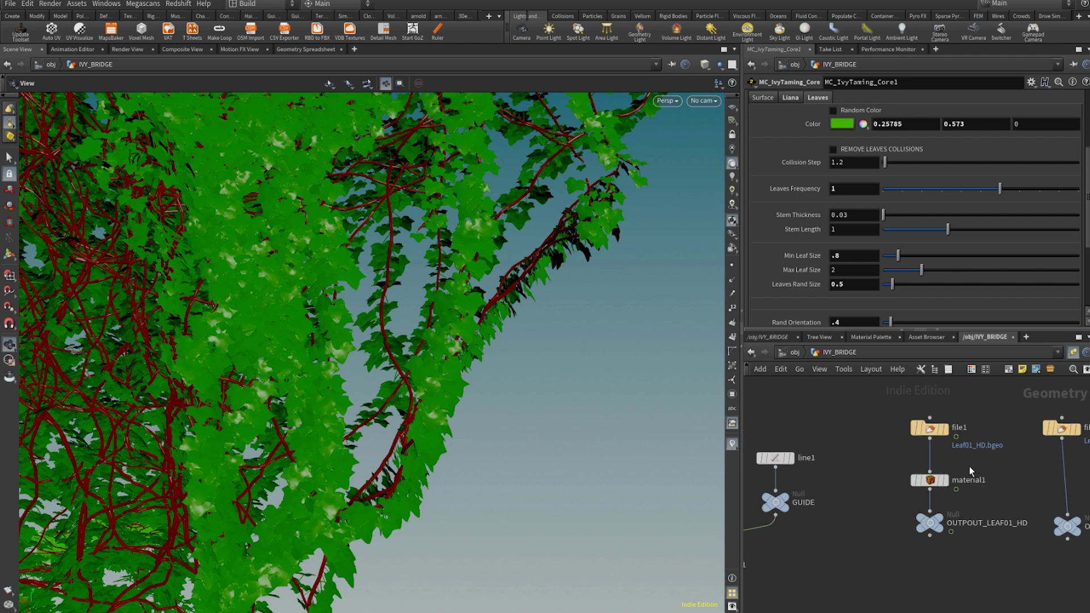
middle_drag(969, 466, 943, 473)
- Add an RS Material Builder in the mat network and name it IVY_LEAVES_01
click(801, 352)
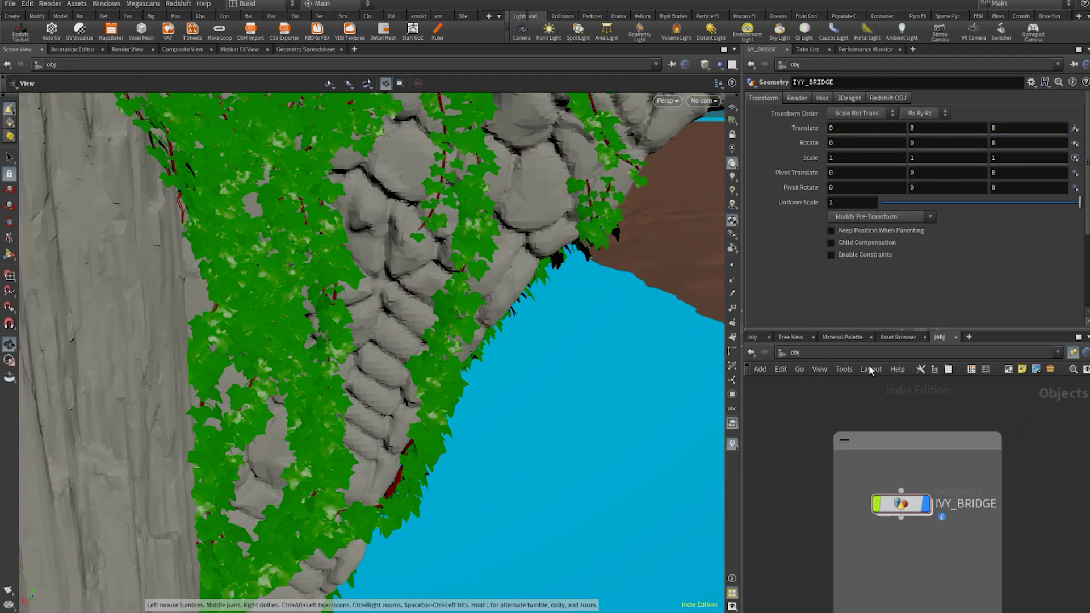
click(869, 353)
click(890, 393)
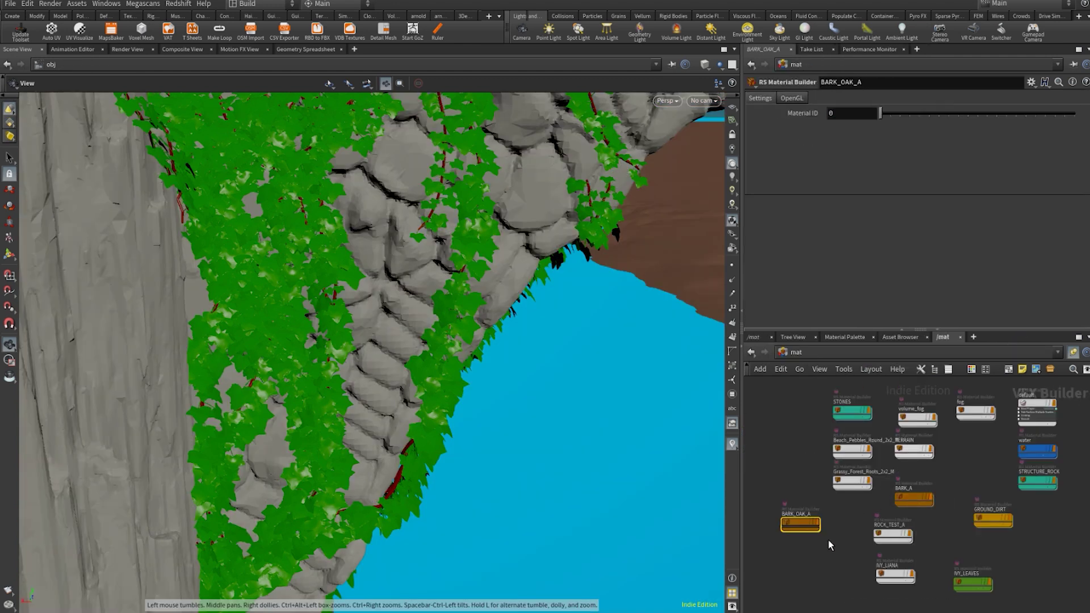
scroll(840, 506, up, 5)
key(Tab)
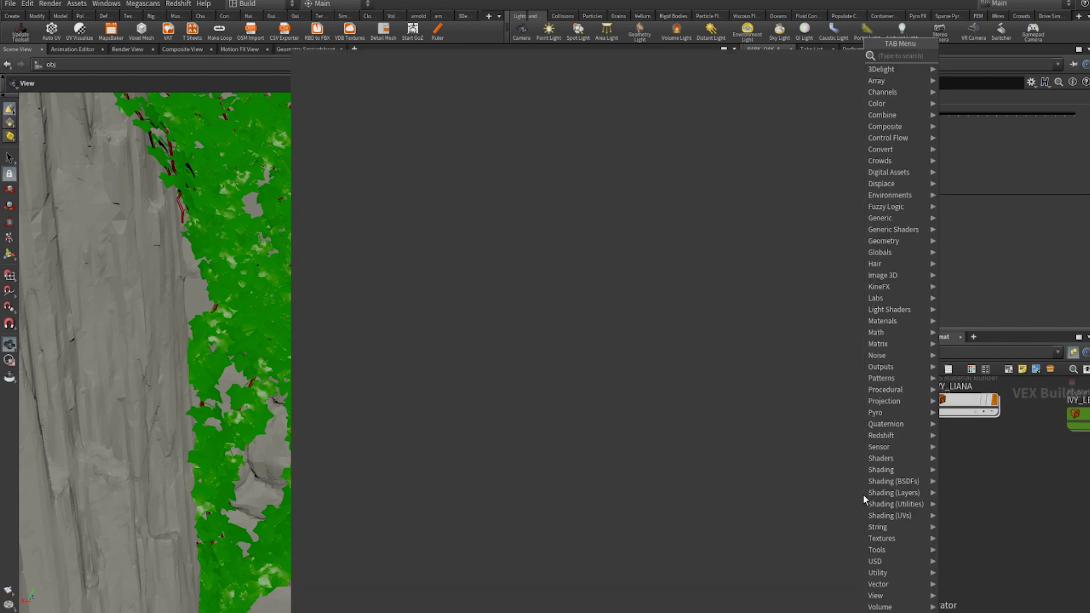
text(rsmb)
key(Return)
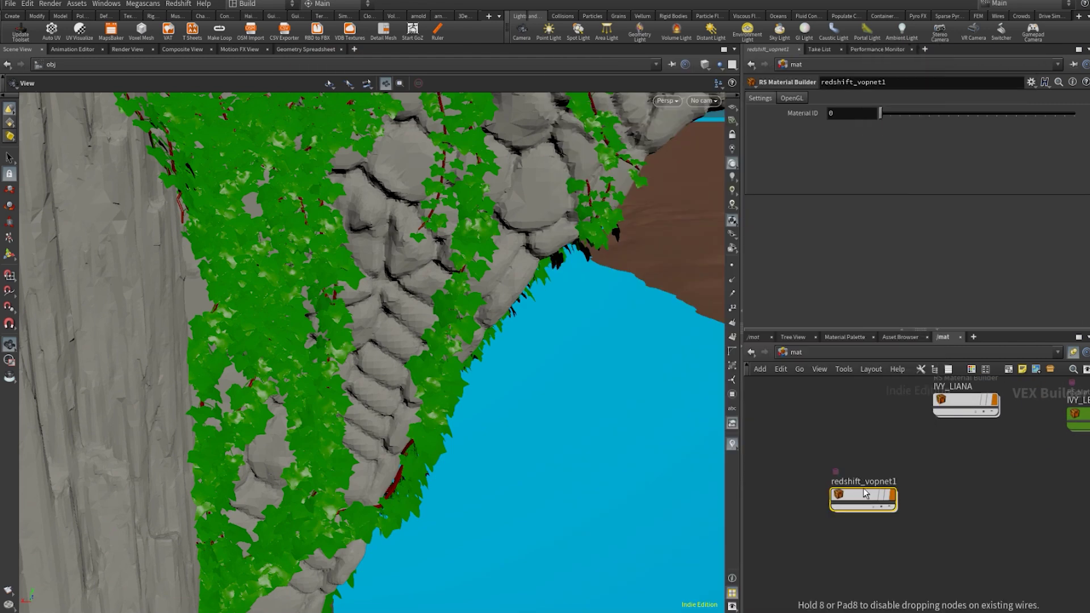
double_click(864, 481)
text(IVY_LEAVES_01)
key(Return)
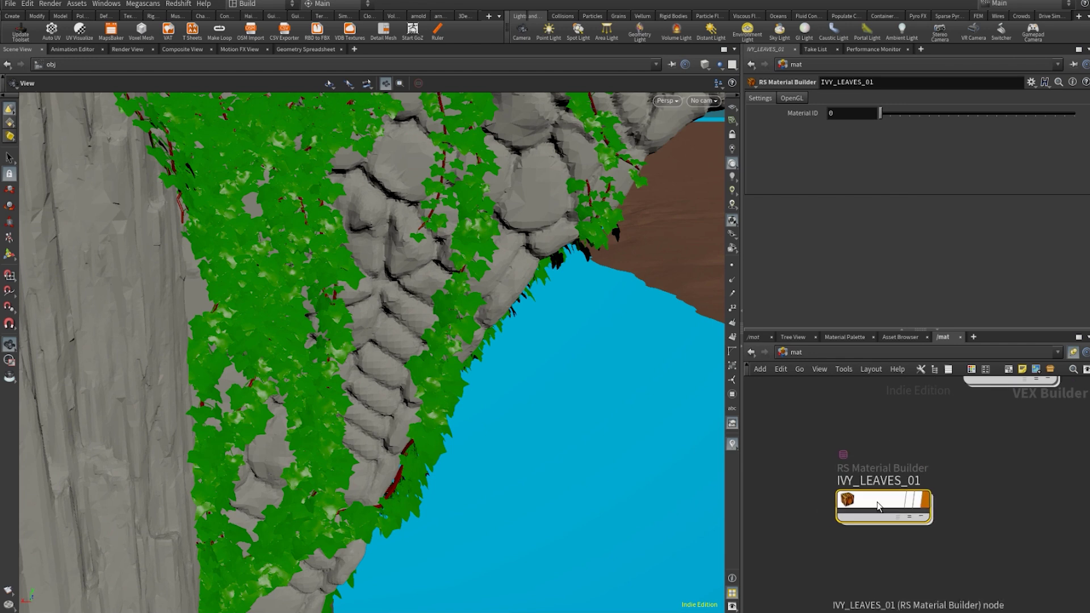
- Enter IVY_LEAVES_01 and add an RS Texture node beside Material1
double_click(835, 494)
click(958, 445)
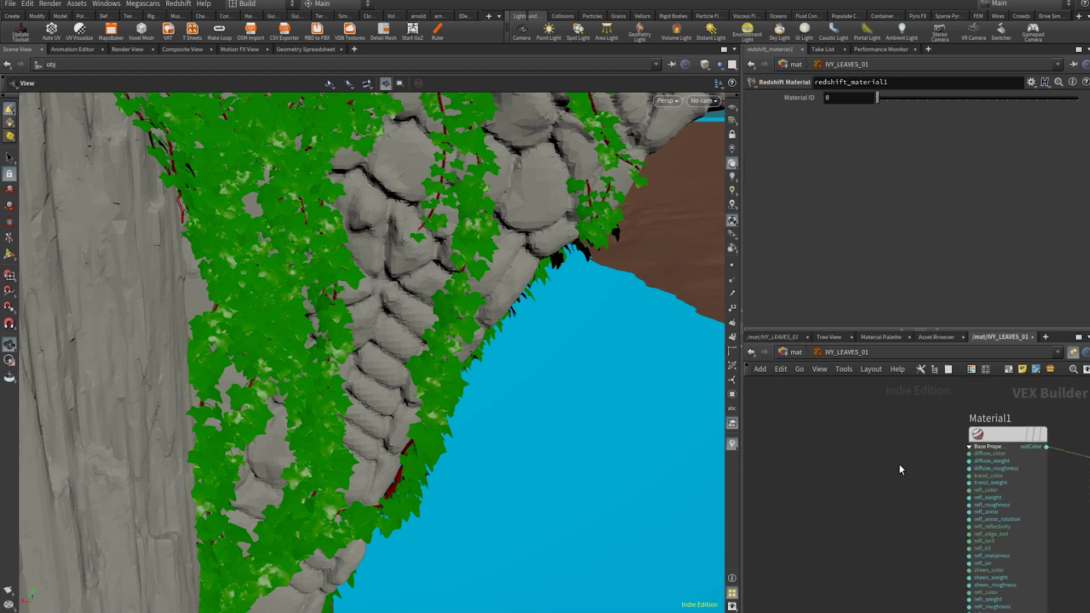
key(Tab)
text(rstext)
key(Return)
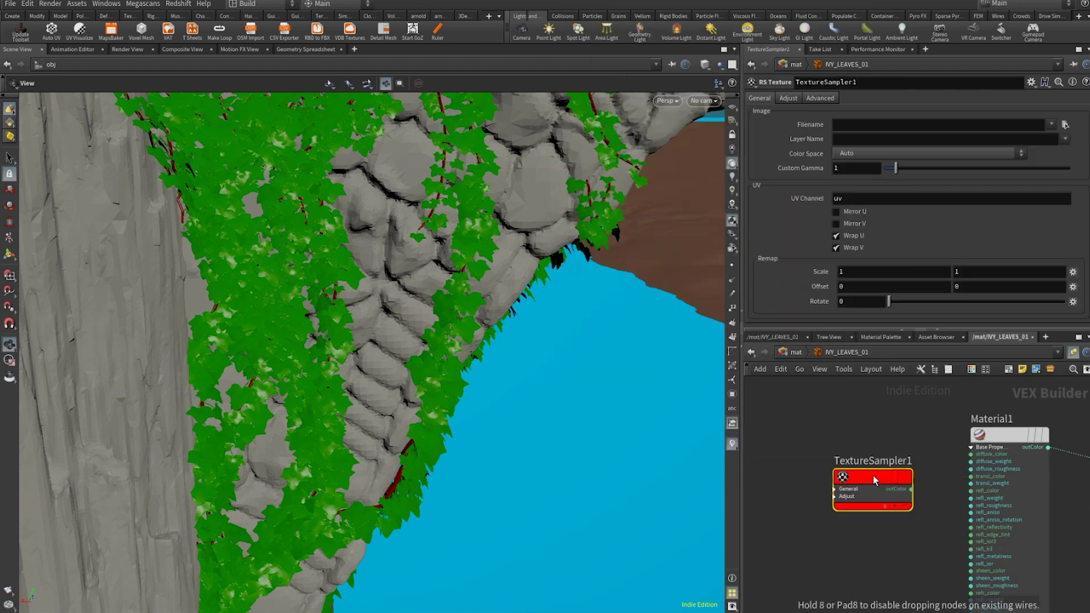
click(839, 435)
- Load IvyLeaves01_8192_albedo_ACEScg.exr into the texture sampler and set its color space to ACES - ACEScg
click(1065, 125)
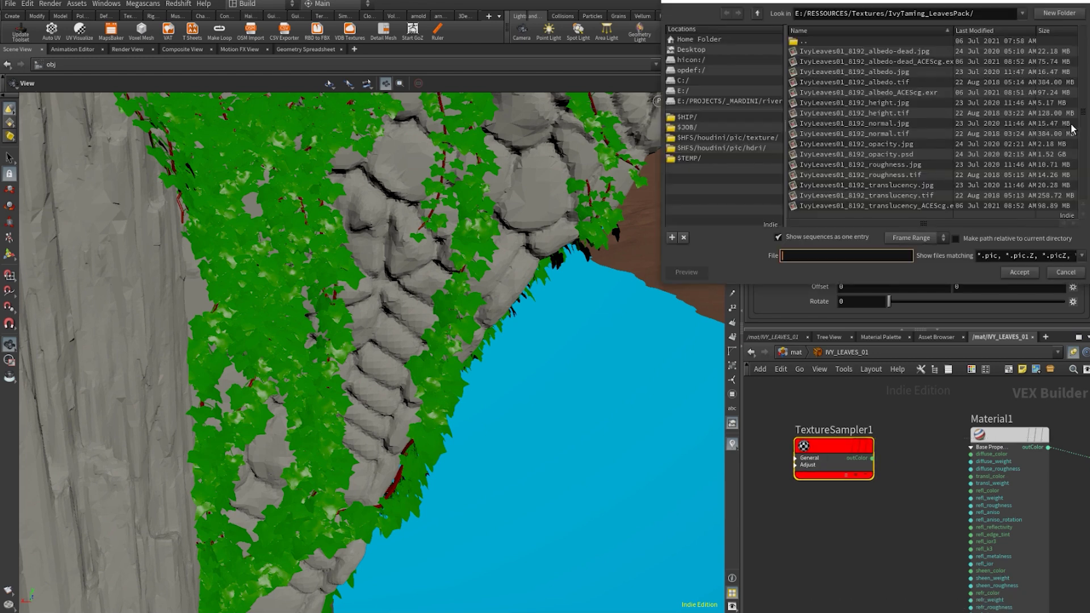
click(890, 67)
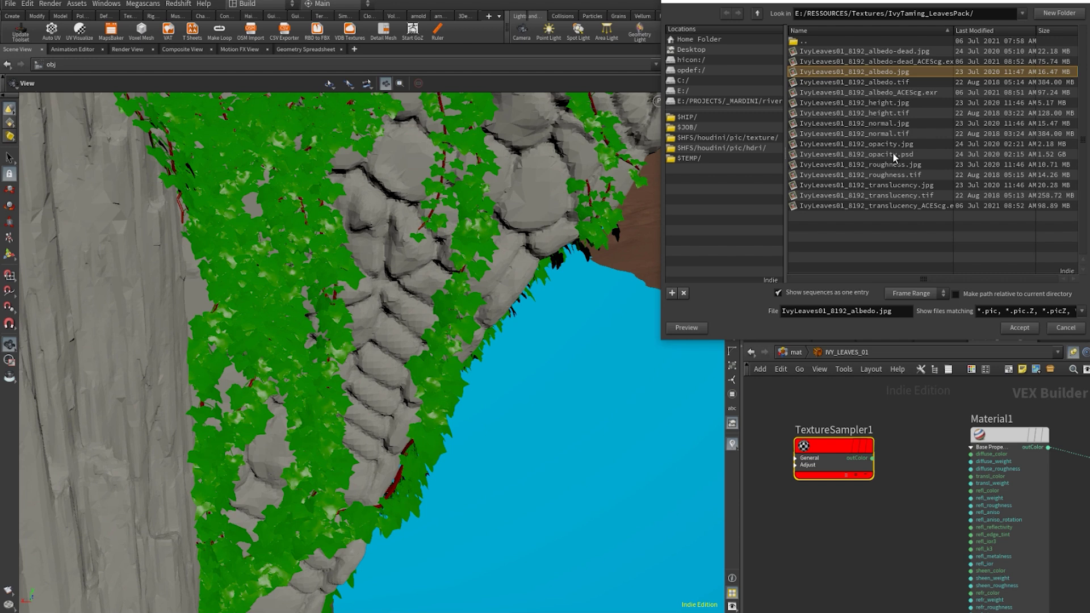
key(Down)
key(Down)
key(Return)
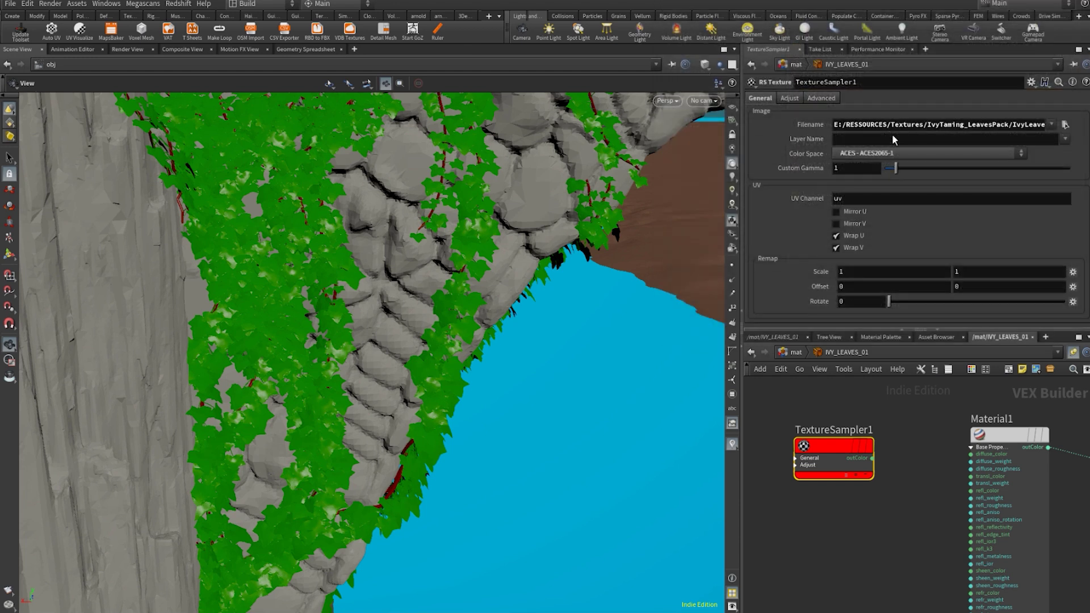
click(884, 153)
click(884, 222)
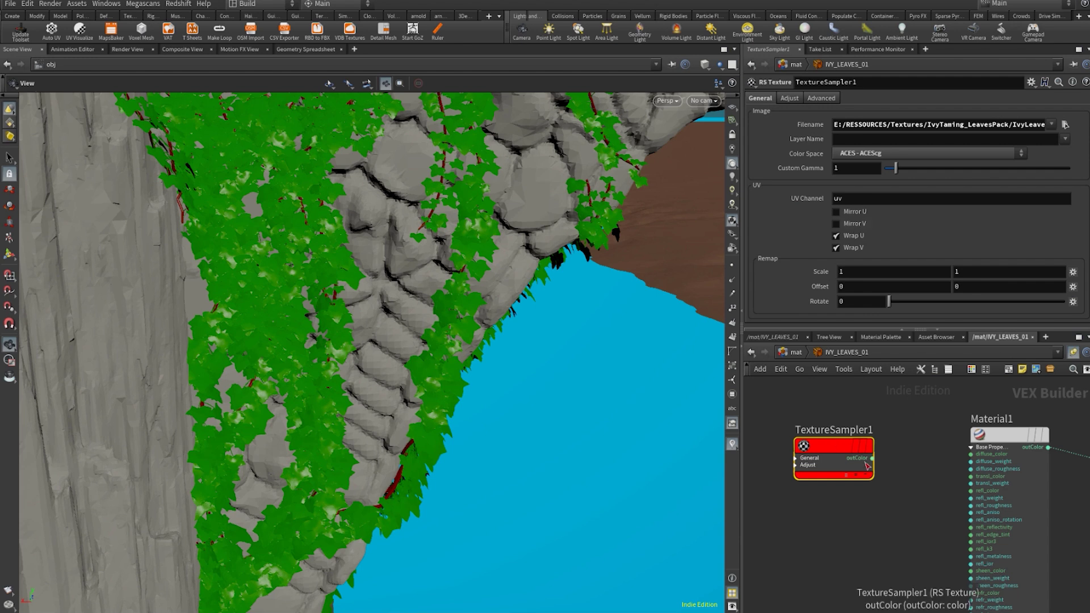
- Connect the albedo texture's output to Material1's diffuse_color input and rename the texture node DIFFUSE
drag(872, 458, 971, 454)
middle_drag(864, 527, 916, 504)
drag(884, 439, 812, 423)
double_click(858, 409)
text(DIFFUSE)
key(Return)
- Duplicate the DIFFUSE texture node below the original and connect the copy's output to Material1's transl_color input
key(ctrl+c)
scroll(859, 528, down, 2)
key(ctrl+v)
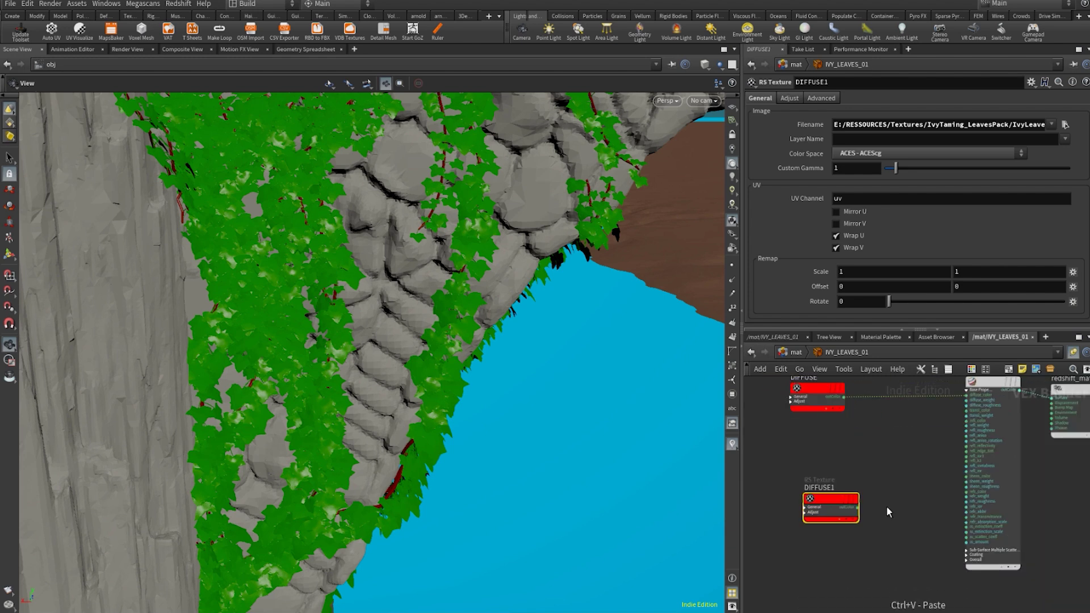
scroll(888, 512, up, 2)
click(810, 510)
middle_drag(986, 414, 922, 522)
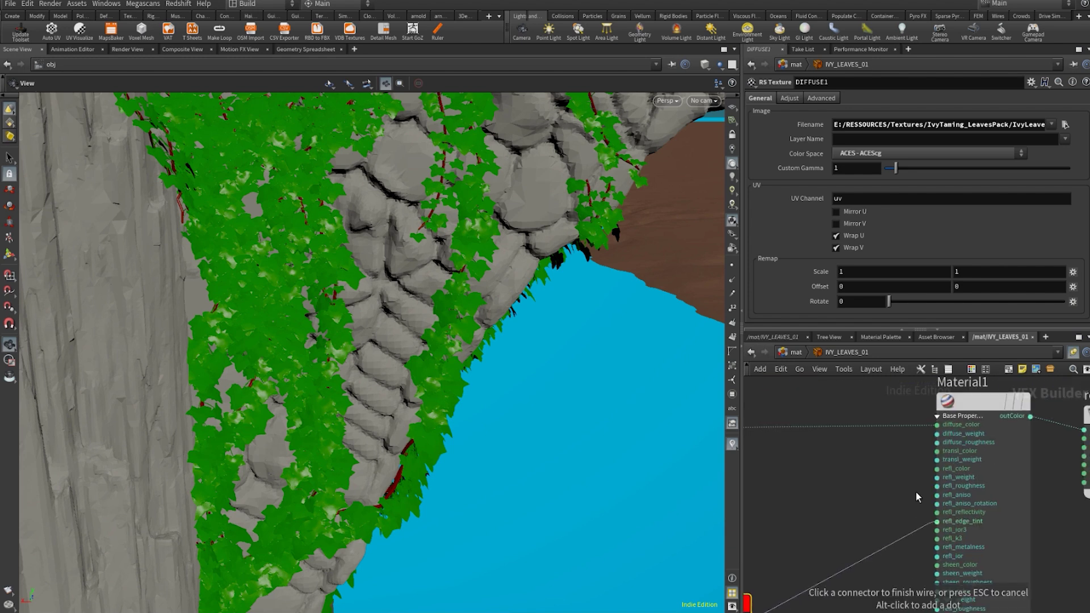
click(938, 452)
- Rename the duplicated texture node TRANSLUCENCY
middle_drag(834, 521, 1034, 466)
drag(877, 556, 854, 551)
double_click(872, 524)
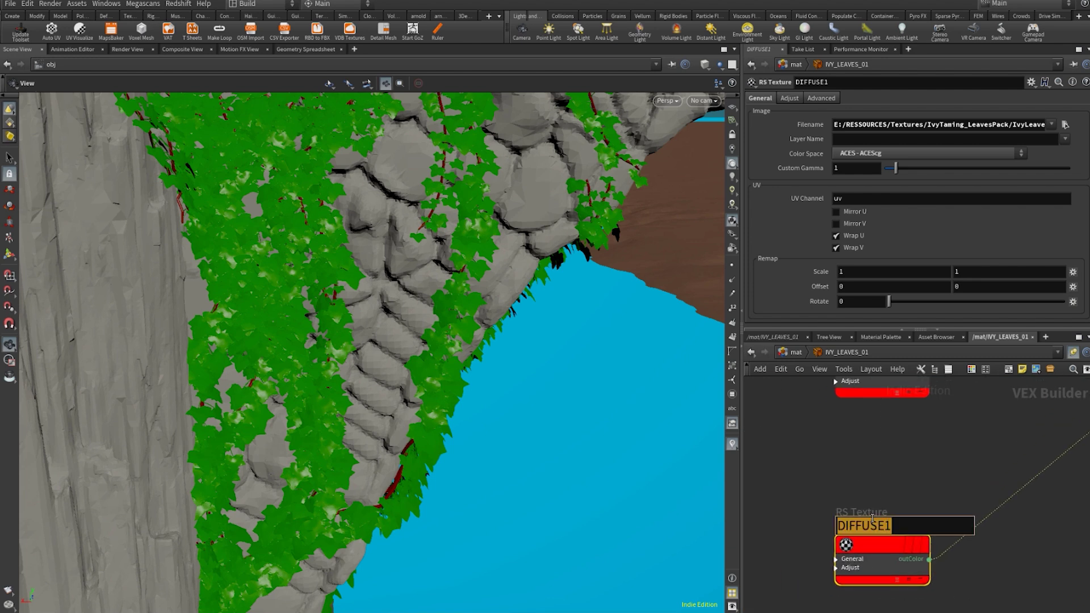
text(TRANSLUCENM)
key(BackSpace)
text(CY)
key(Return)
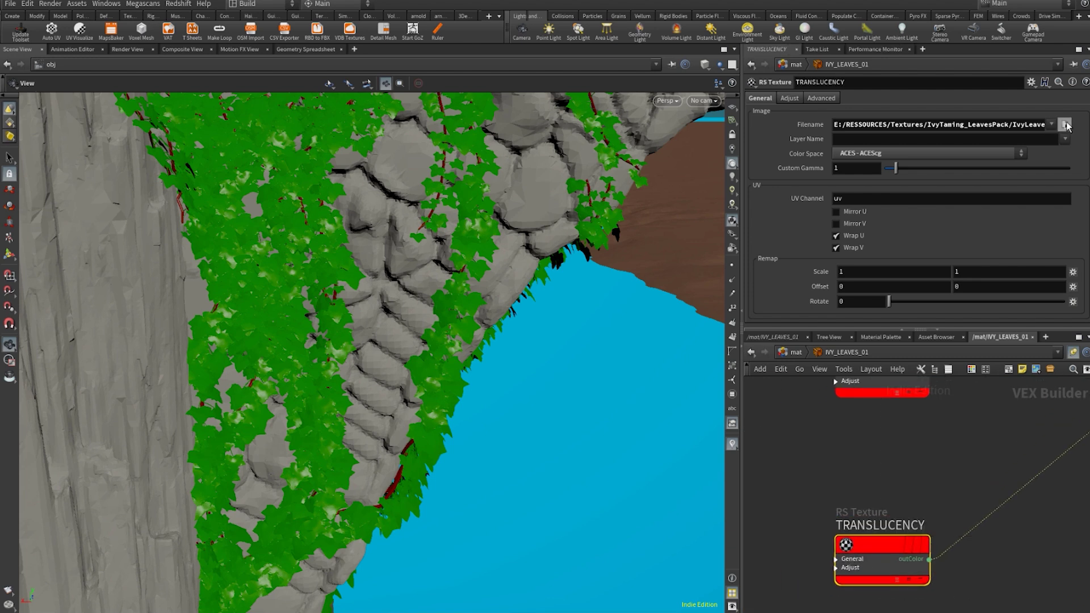
- Load the IvyLeaves01_8192 translucency ACEScg EXR into the TRANSLUCENCY node and set its color space to ACES - ACEScg
click(1066, 124)
double_click(928, 206)
click(921, 152)
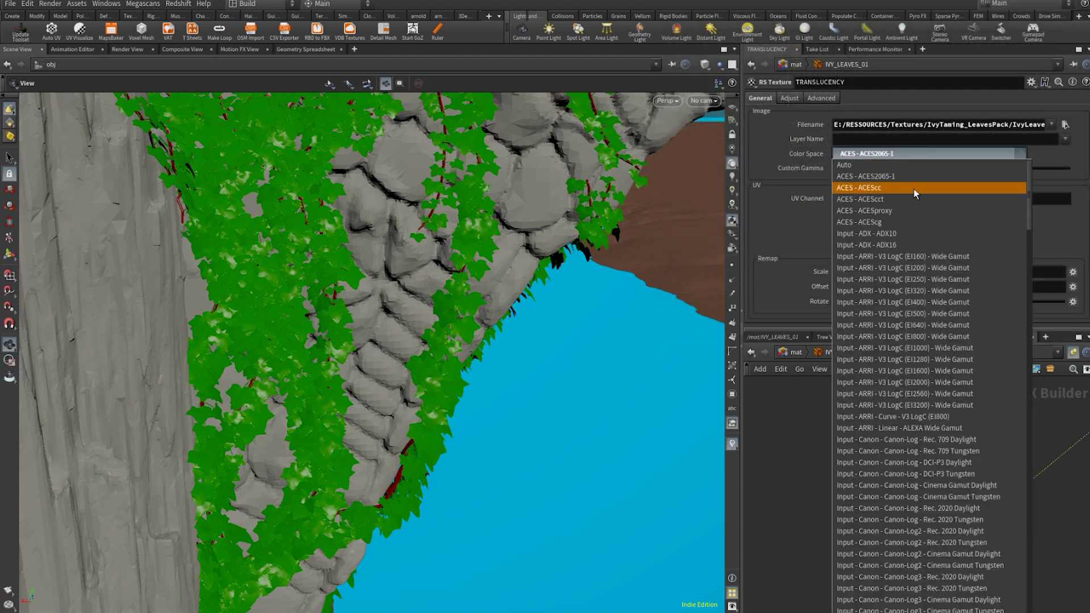
click(910, 222)
- Duplicate the TRANSLUCENCY texture node and load the ivy leaf roughness texture from the IvyTaming_LeavesPack folder into the copy
scroll(946, 520, down, 3)
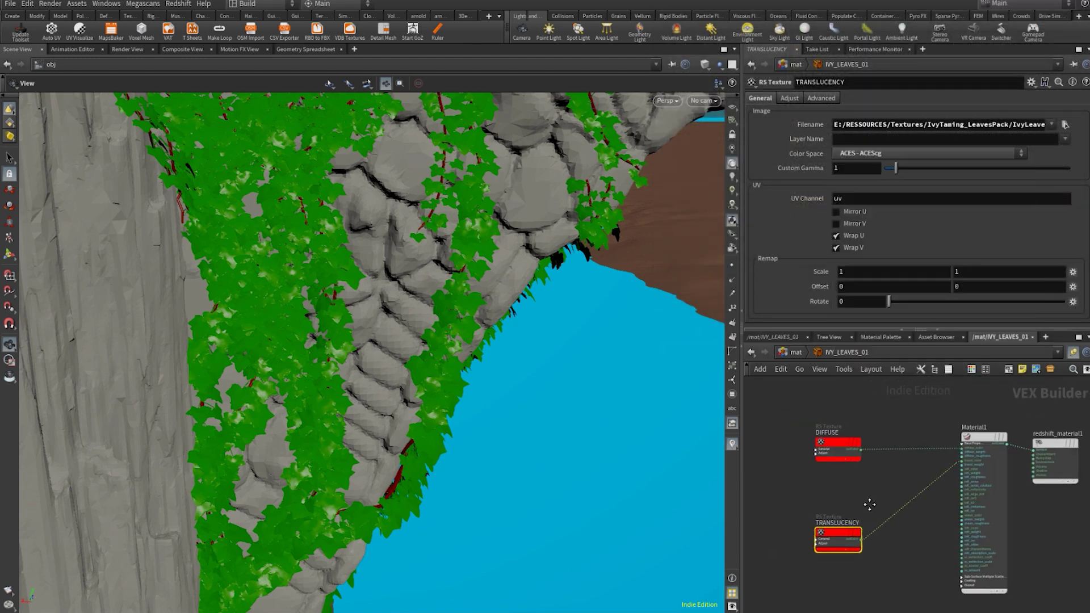
drag(833, 515, 840, 532)
key(ctrl+v)
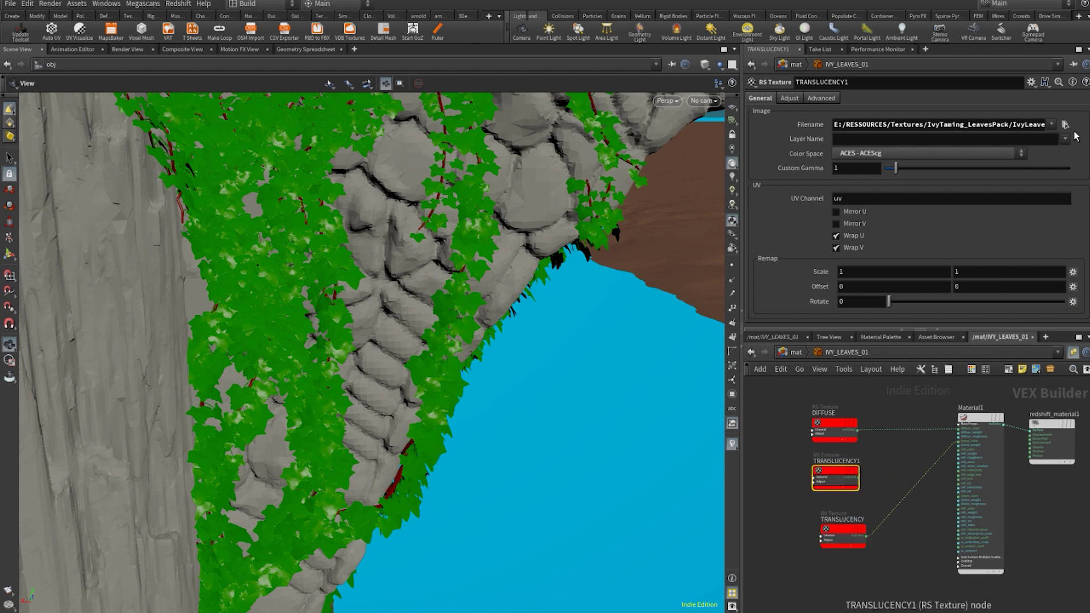
click(1065, 126)
click(891, 114)
key(Up)
key(Down)
key(Down)
key(Down)
key(Down)
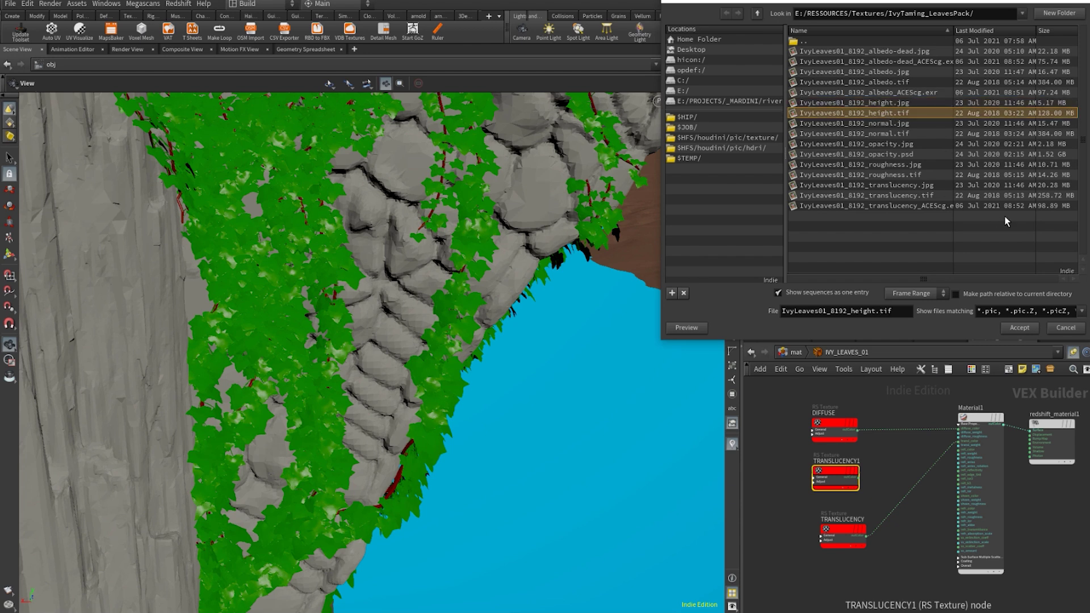
key(Down)
key(Down)
key(Return)
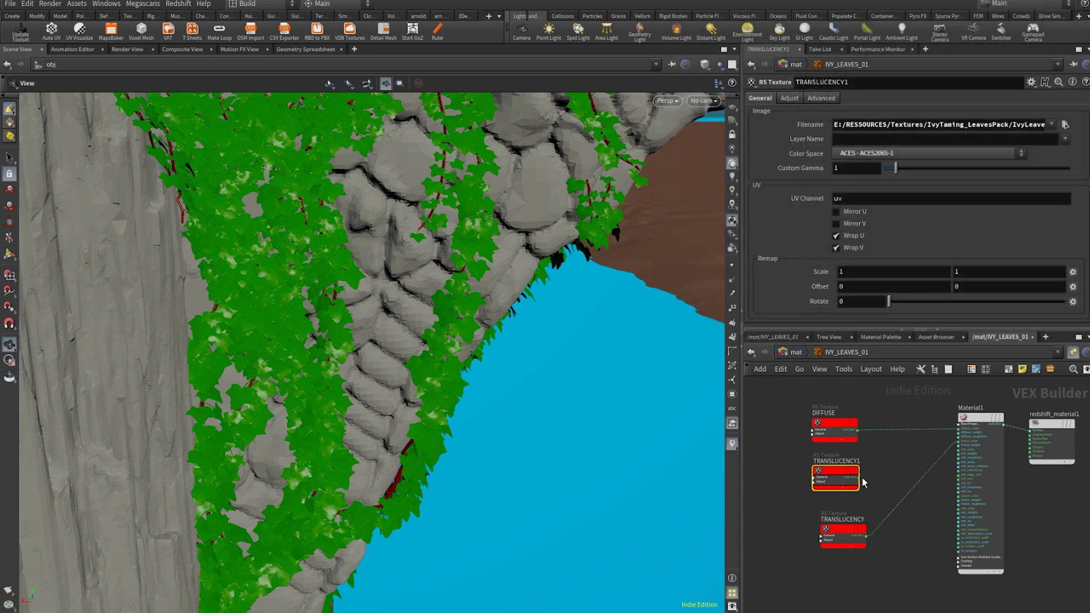
- Rename the new texture copy ROUGHNESS and set its color space to raw
scroll(841, 463, up, 2)
double_click(826, 449)
text(ROUGHNESS)
key(Return)
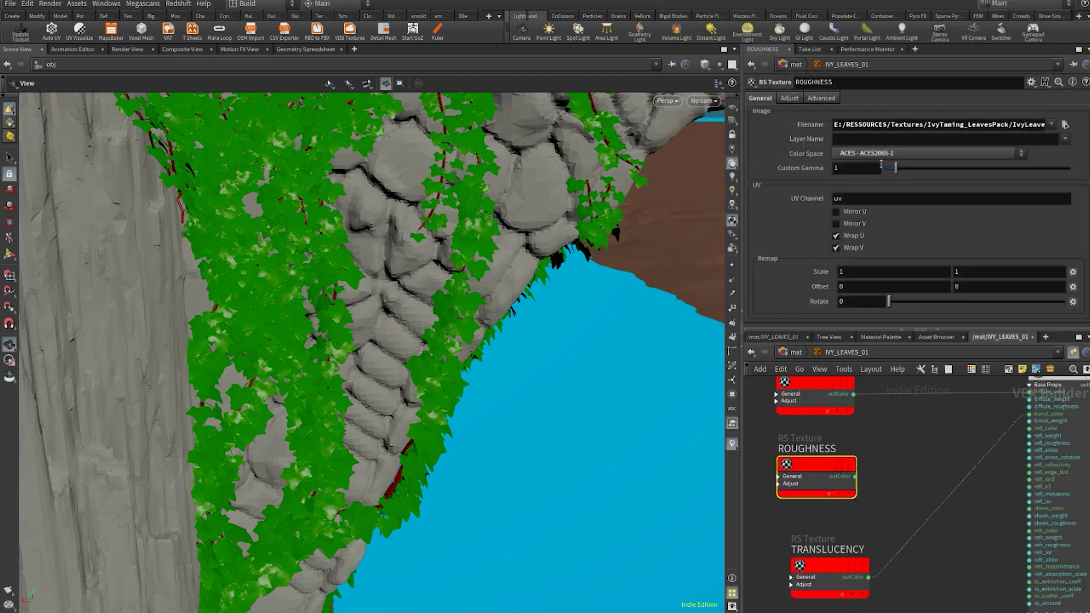
click(890, 154)
scroll(927, 281, down, 20)
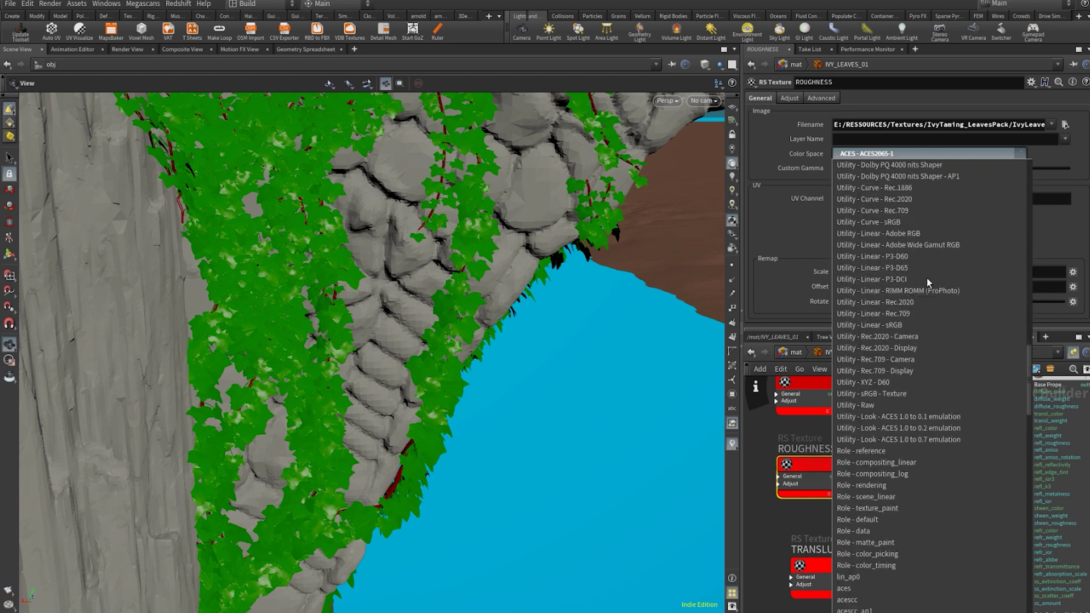
scroll(927, 278, down, 3)
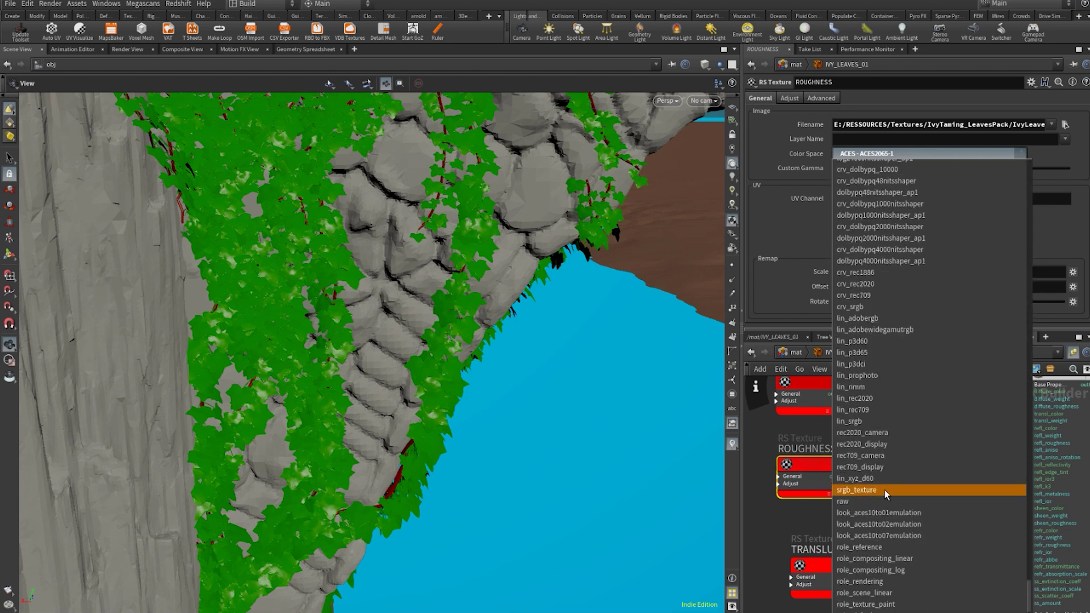
click(914, 494)
scroll(881, 476, down, 3)
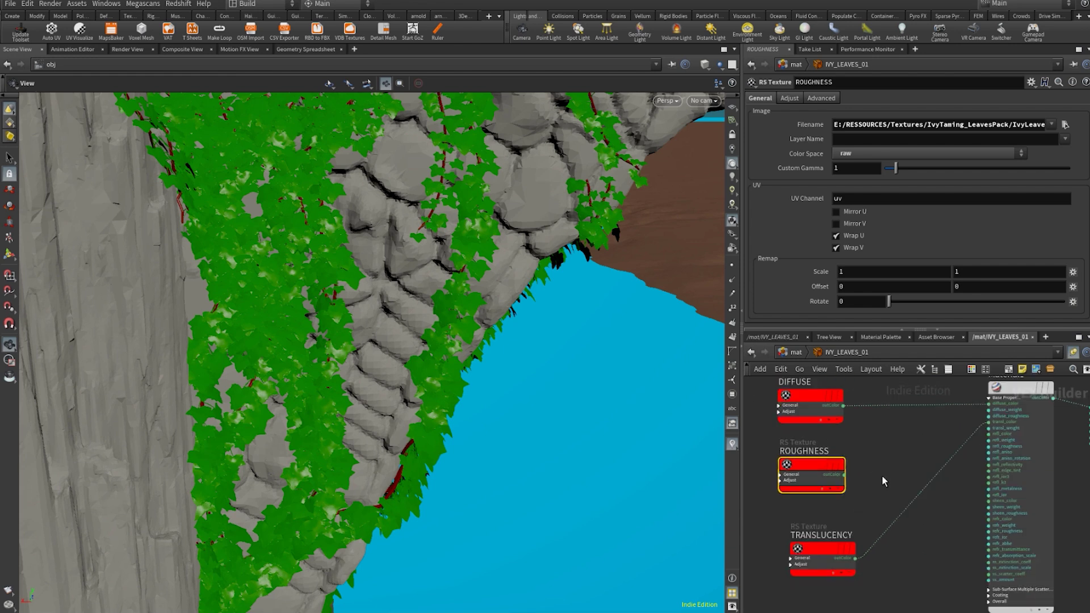
- Connect the ROUGHNESS texture's output to Material1's refl_roughness input
drag(898, 475, 821, 479)
click(849, 473)
scroll(851, 477, up, 5)
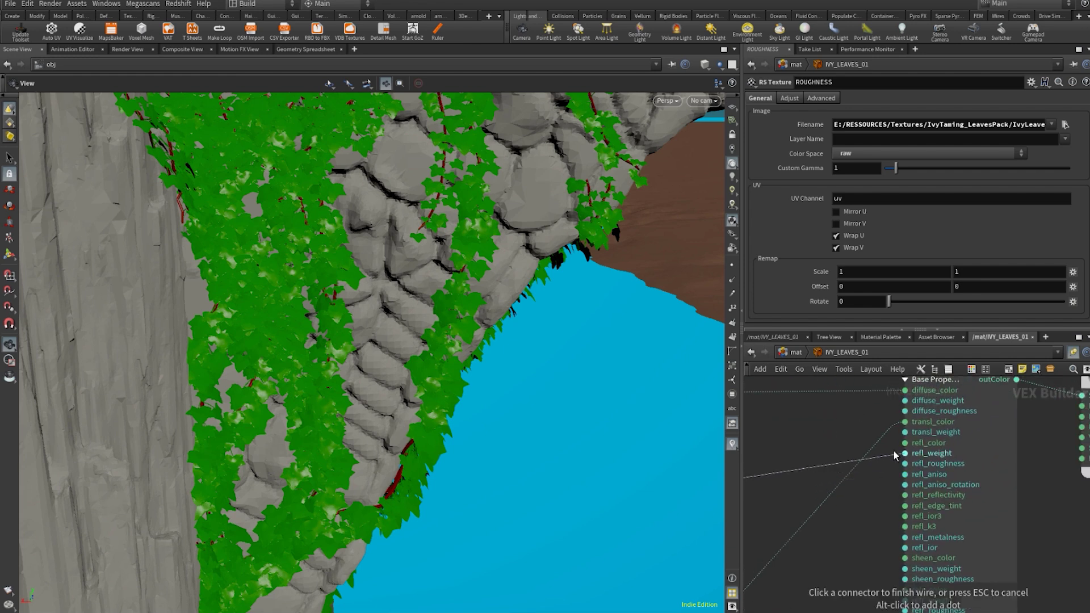
click(902, 463)
- On Material1, set the reflection weight to 0.923 and the back-lighting/translucency weight to 1
click(916, 519)
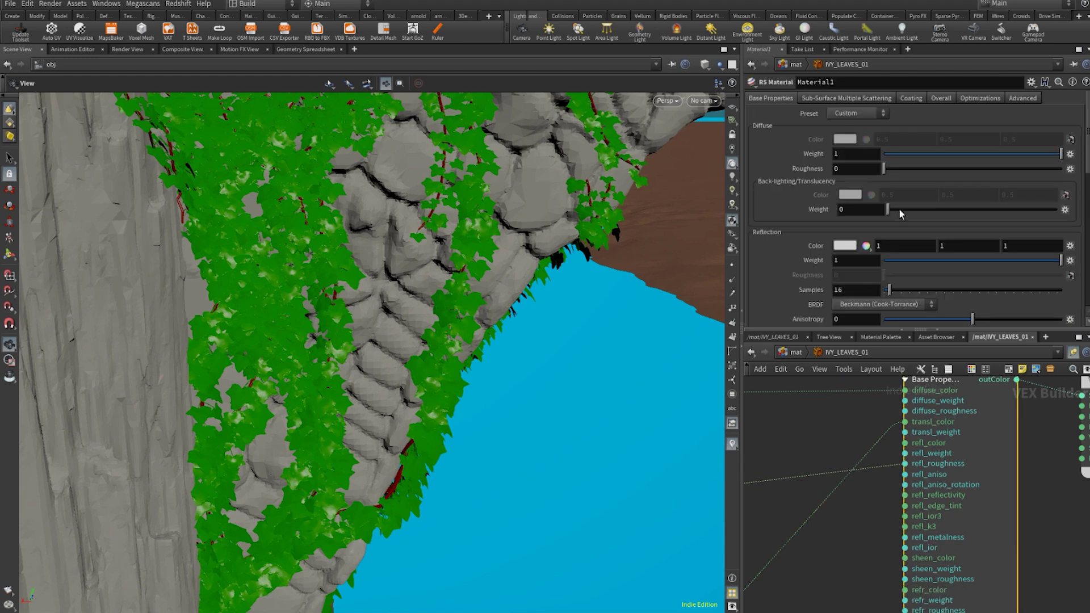
scroll(1071, 232, down, 1)
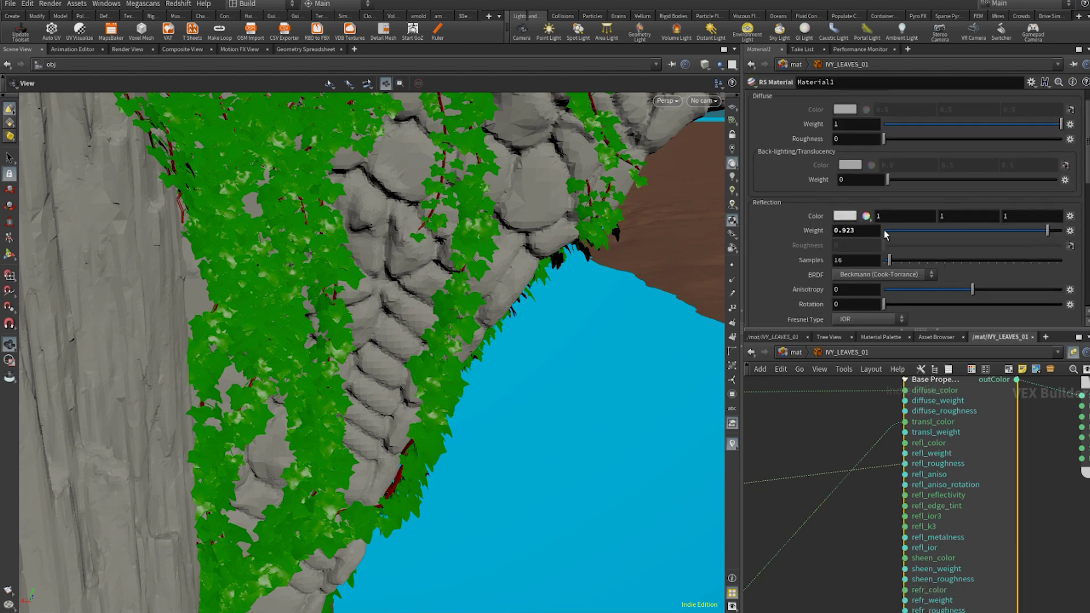
scroll(884, 230, up, 1)
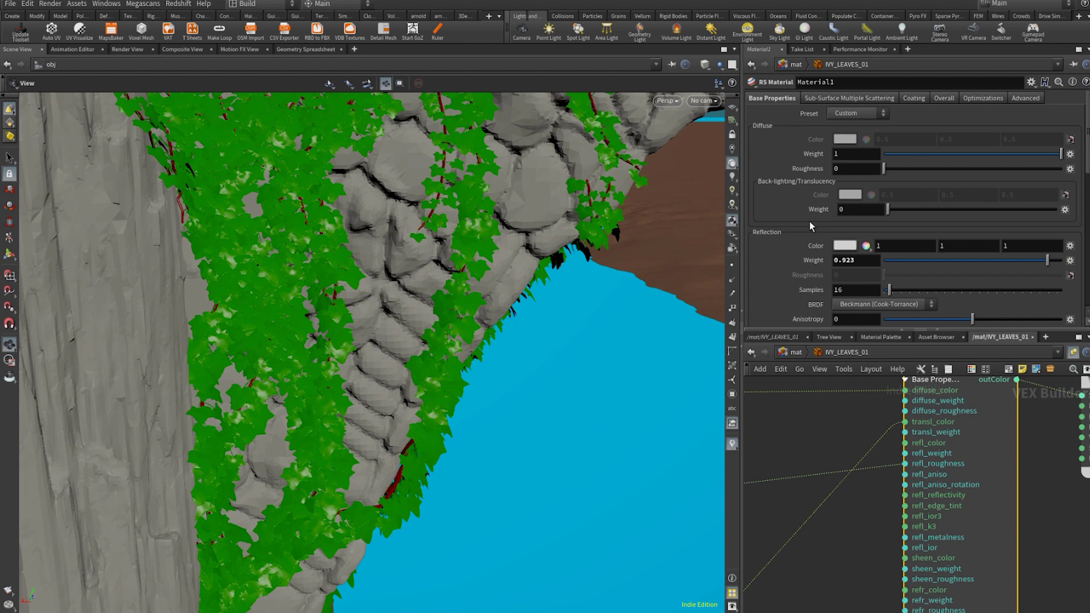
drag(1044, 213, 1022, 213)
- Move redshift_material1 away from Material1 and add an RS Normal Map node below it
mouse_move(873, 506)
middle_down()
mouse_move(915, 504)
mouse_move(884, 499)
middle_up()
scroll(908, 502, down, 5)
drag(1028, 442, 1081, 442)
middle_drag(956, 508, 918, 510)
scroll(1017, 502, up, 3)
key(Tab)
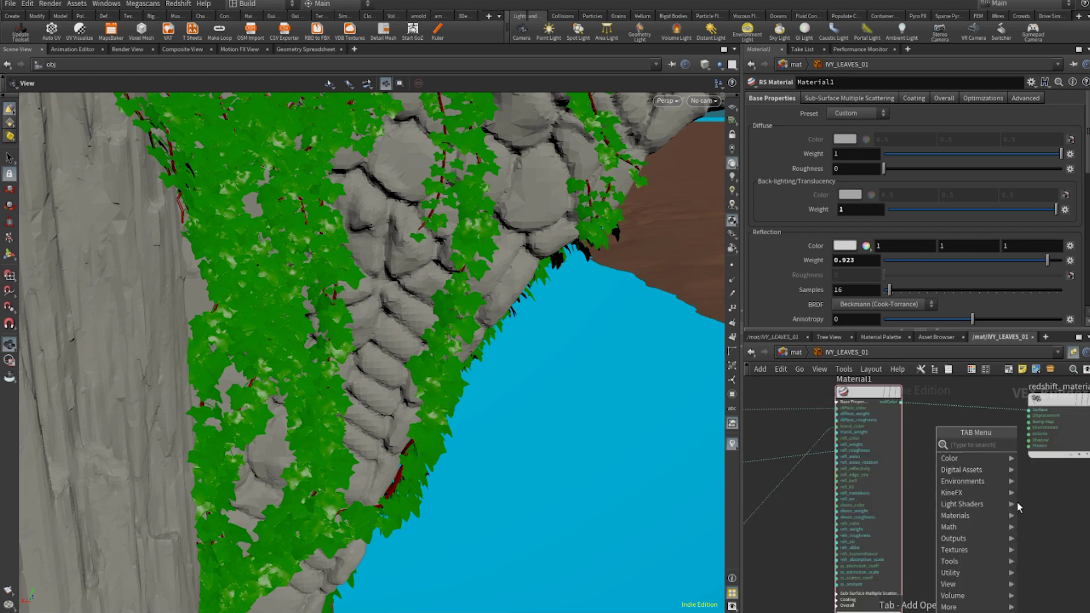
text(nor)
key(Down)
key(Return)
click(1017, 501)
scroll(1017, 502, down, 3)
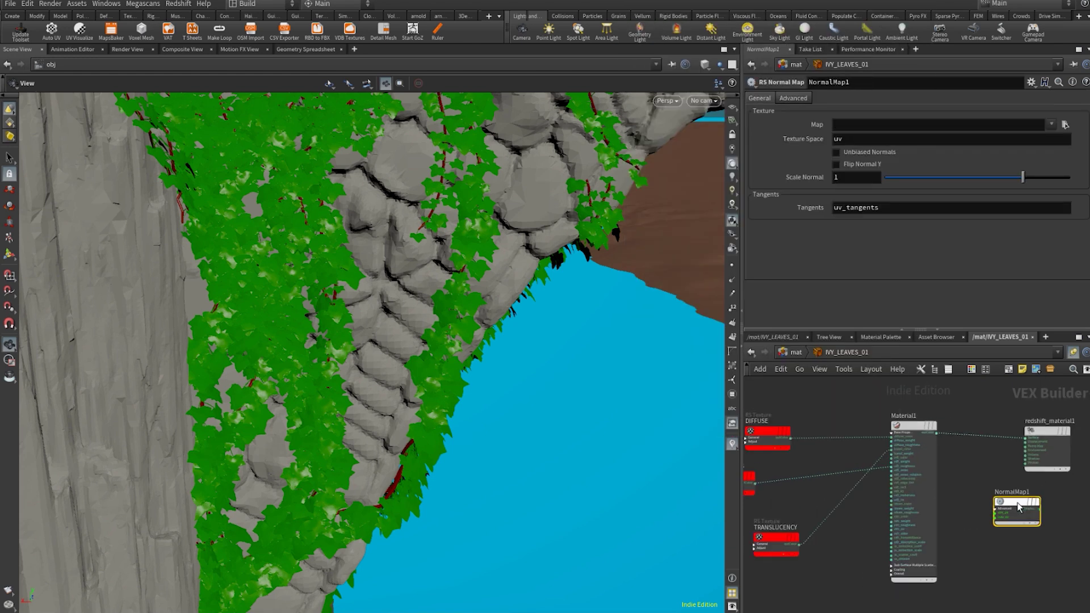
- Load IvyLeaves01_8192_normal.tif as the map of the NormalMap1 node
click(1064, 125)
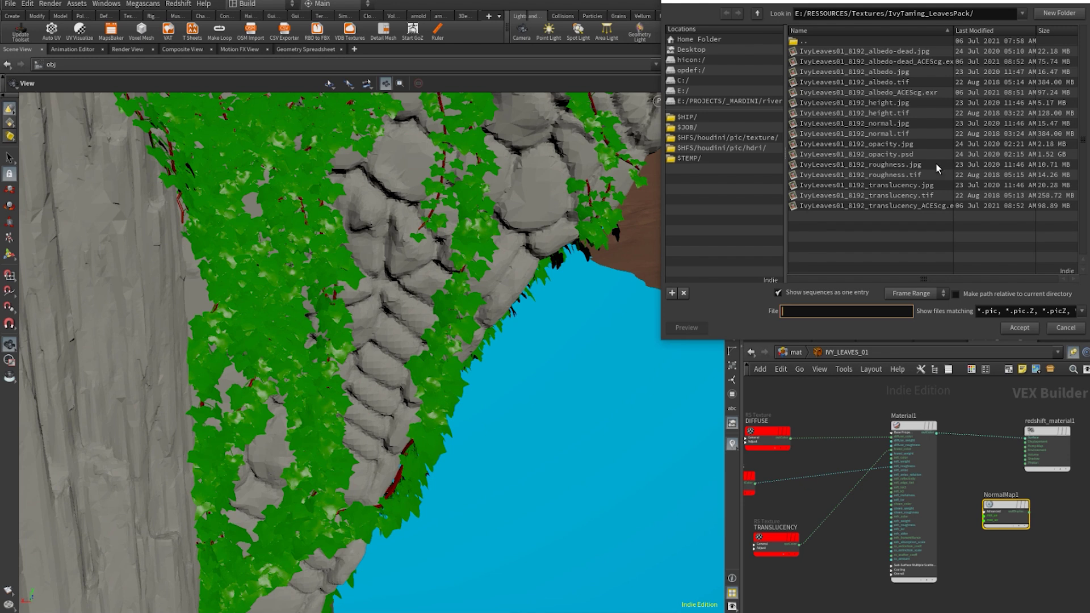
click(897, 114)
click(899, 134)
key(Return)
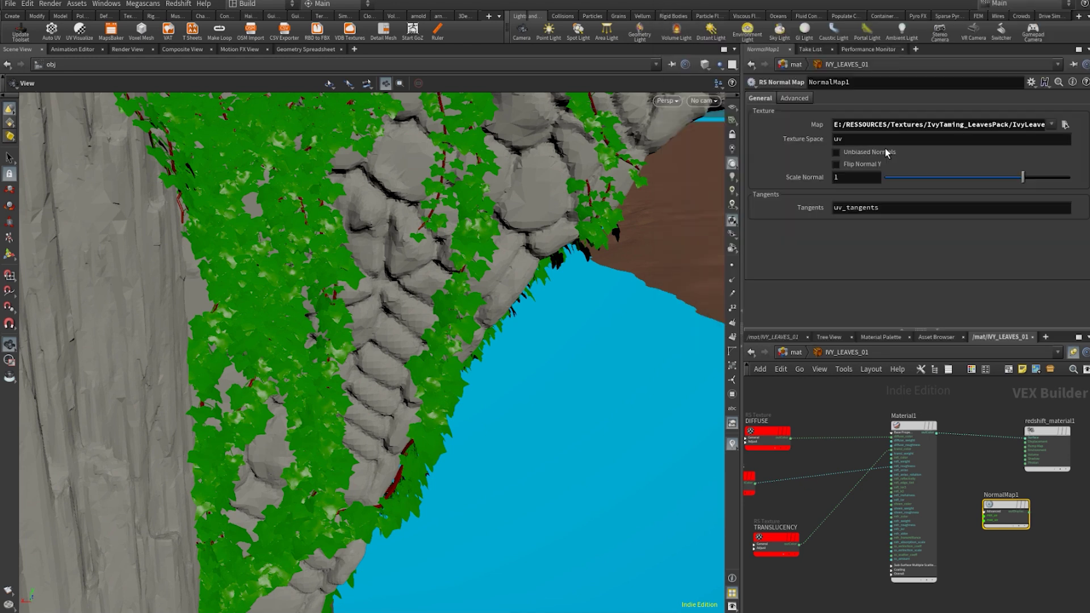
- Connect NormalMap1's output to the Bump Map input of redshift_material1 and place the node slightly lower
middle_drag(1069, 535, 1021, 491)
scroll(947, 503, up, 3)
click(904, 513)
click(933, 444)
scroll(974, 527, down, 3)
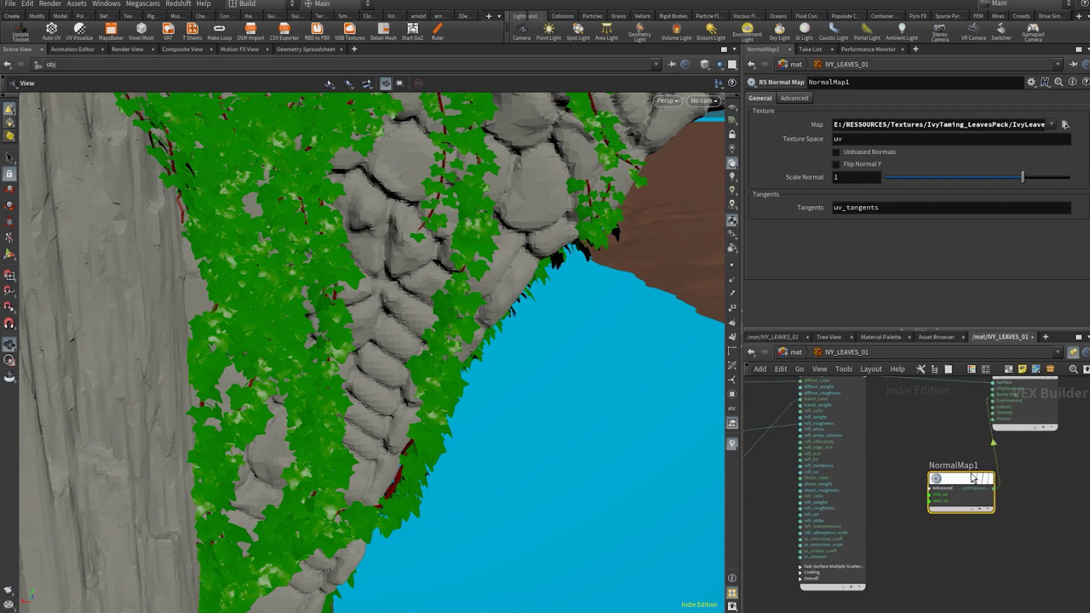
drag(958, 483, 947, 507)
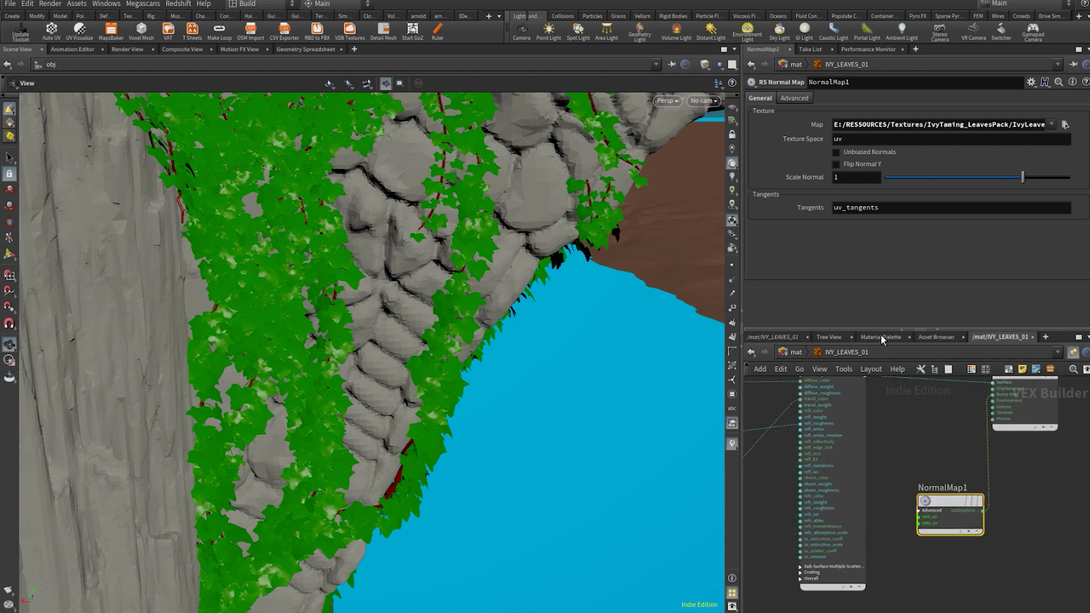
- Return to the obj network and add a Camera node beside the IVY_BRIDGE box
click(798, 352)
click(807, 351)
click(827, 402)
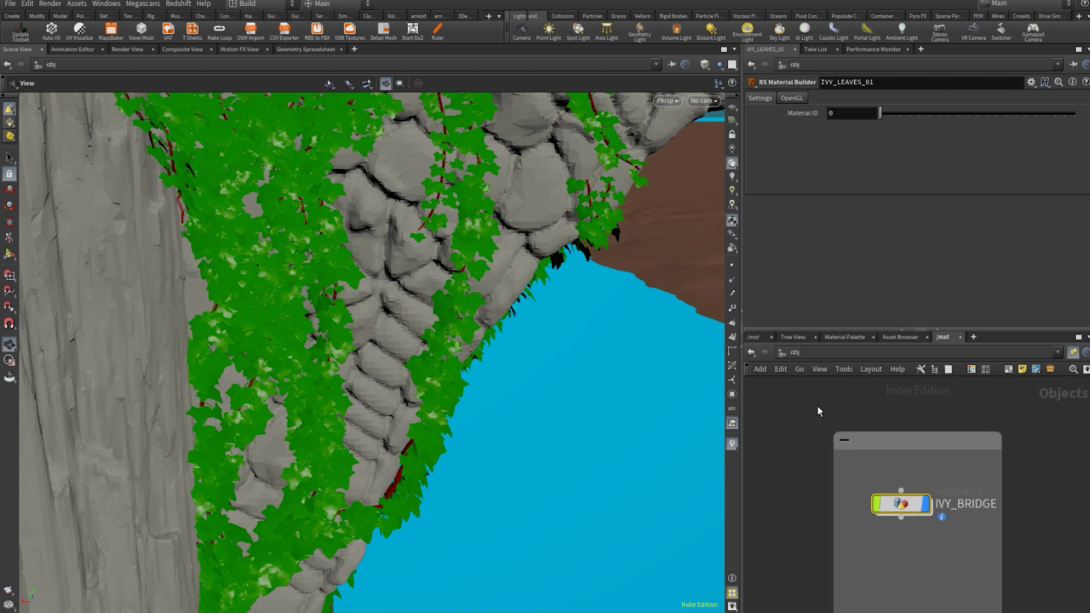
click(994, 542)
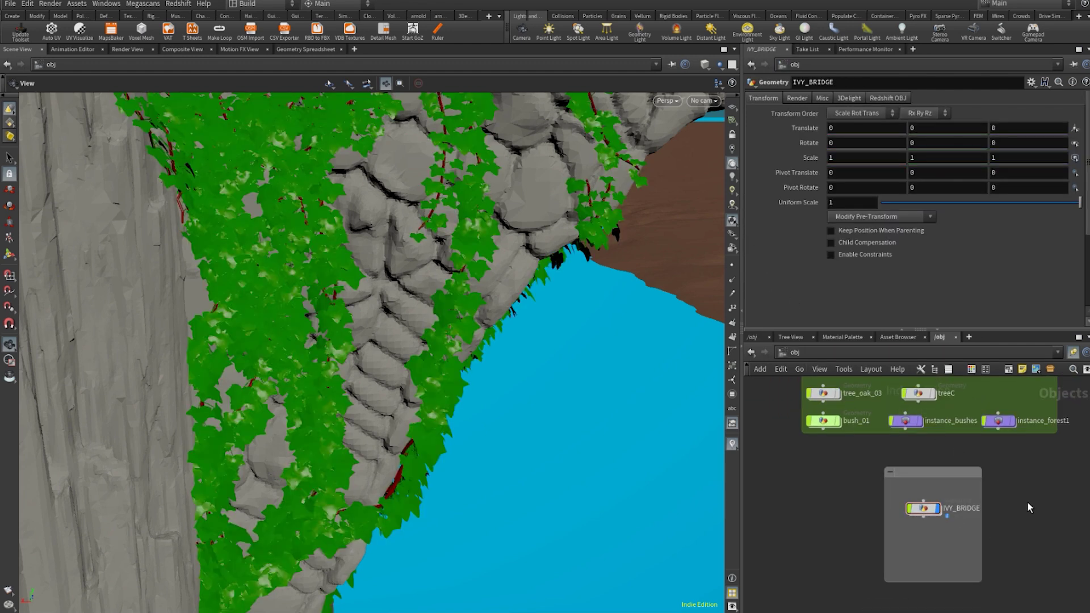
middle_drag(1028, 507, 987, 503)
key(Tab)
text(ca)
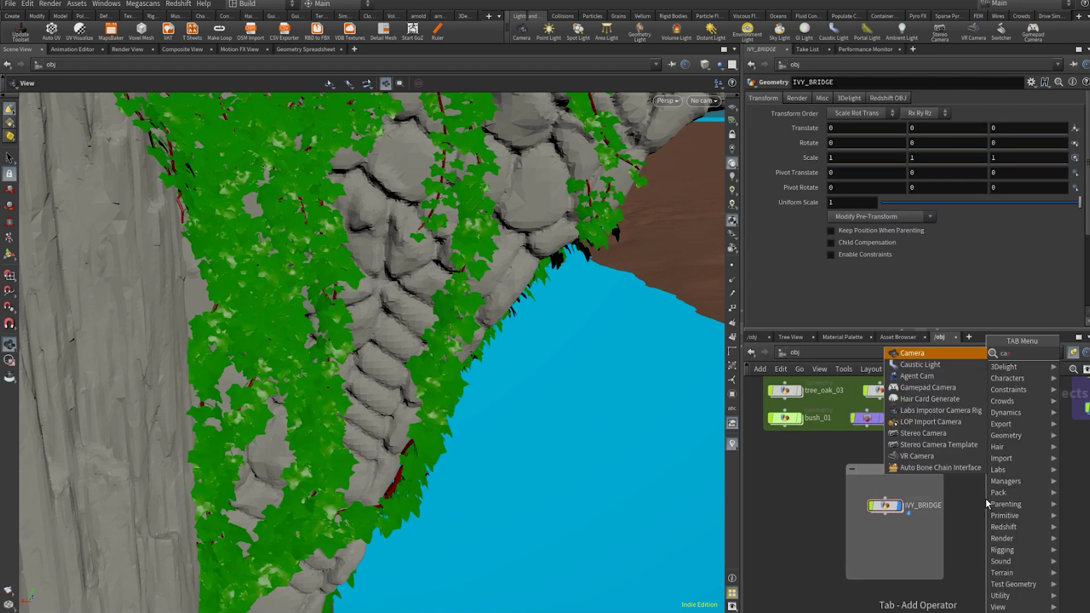
key(Return)
click(986, 499)
- Switch the network editor to the out context, frame the new camera and look through cam1 in the viewport
click(813, 351)
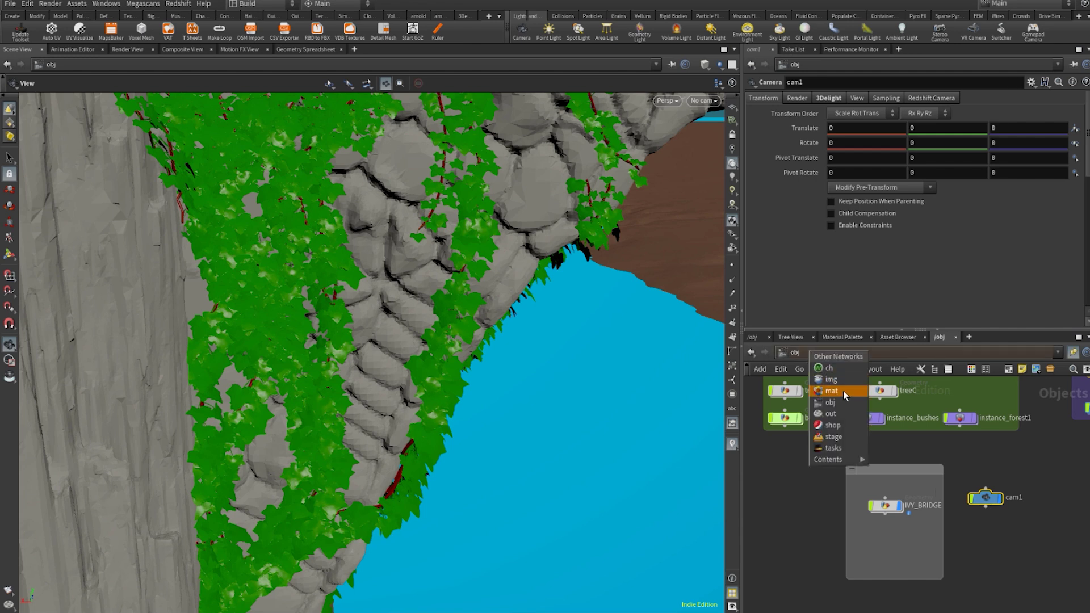
click(843, 412)
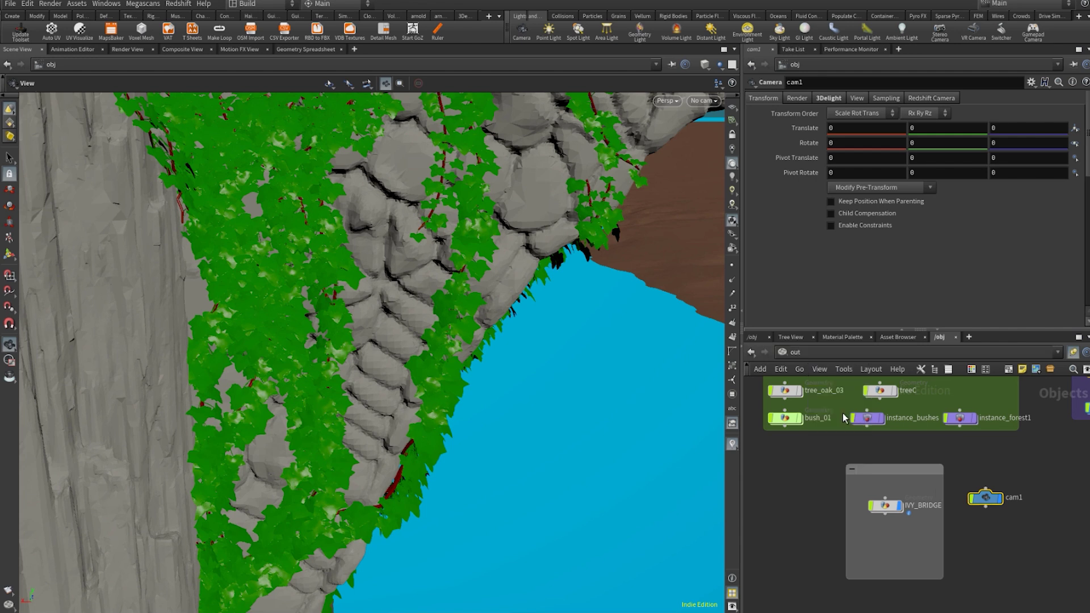
key(f)
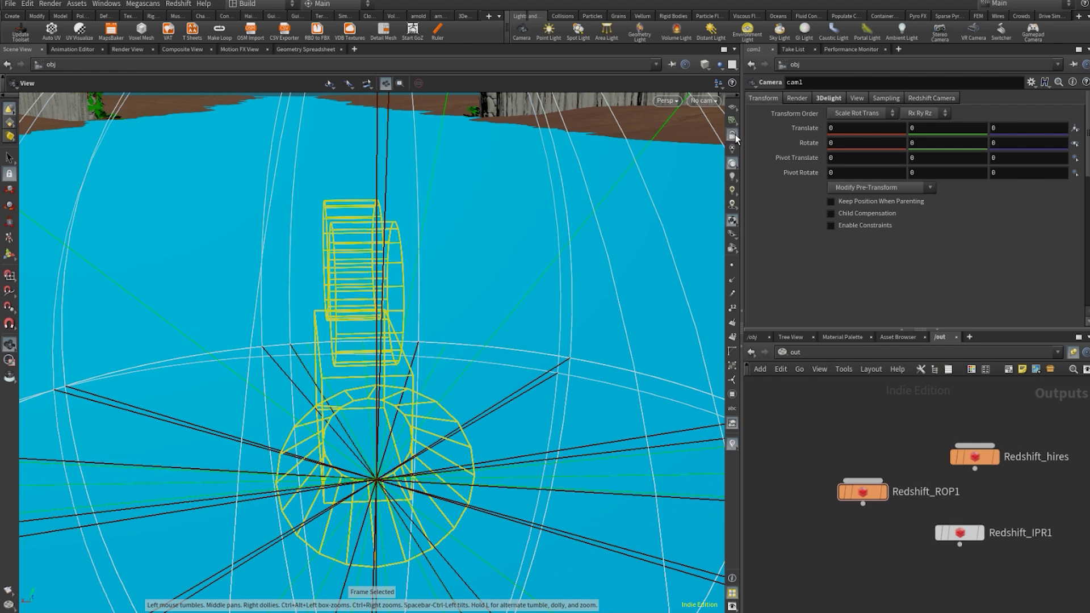
click(703, 100)
click(709, 158)
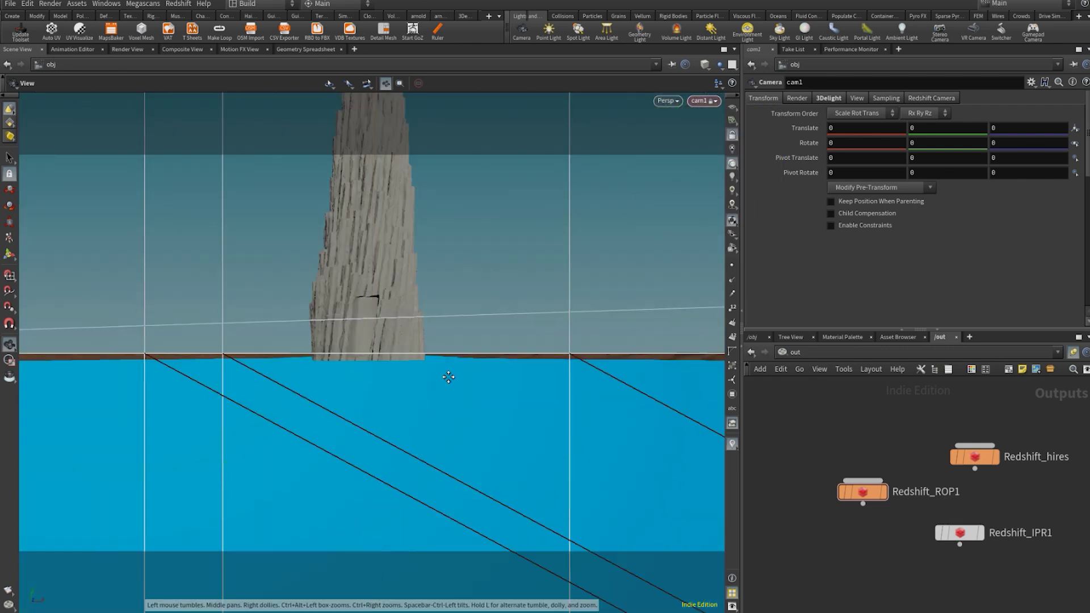
- Position cam1 to frame the ivy-covered tower and bridge end, at about -2.38, 5.88, 51.61 with rotation about -4.96, 22.19, 0
right_drag(449, 377, 273, 372)
right_drag(508, 363, 68, 355)
right_drag(493, 386, 325, 395)
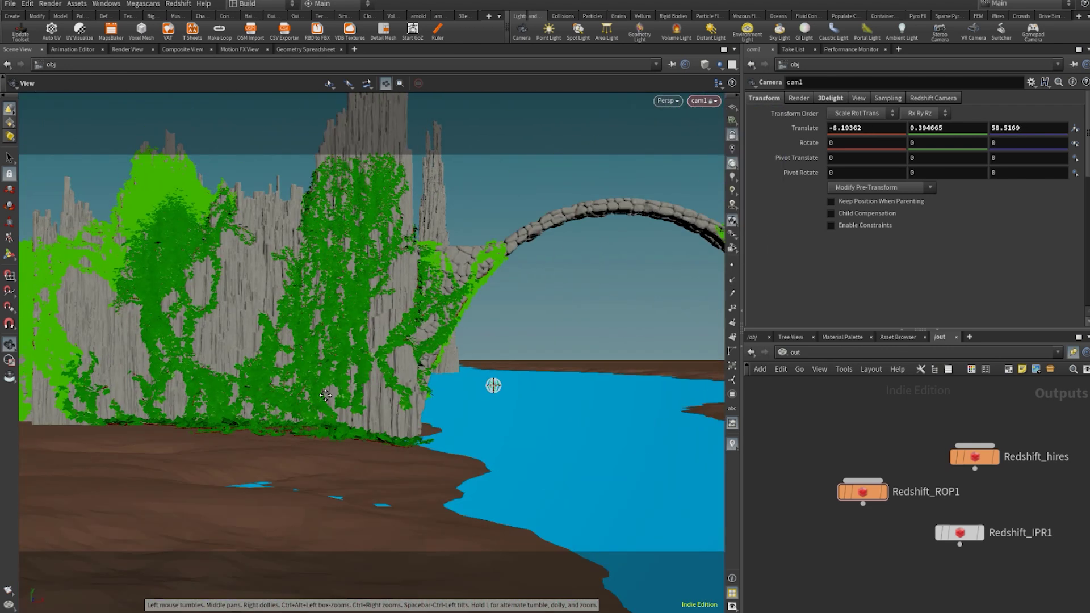
middle_drag(325, 396, 402, 451)
right_drag(404, 352, 451, 363)
drag(499, 398, 486, 447)
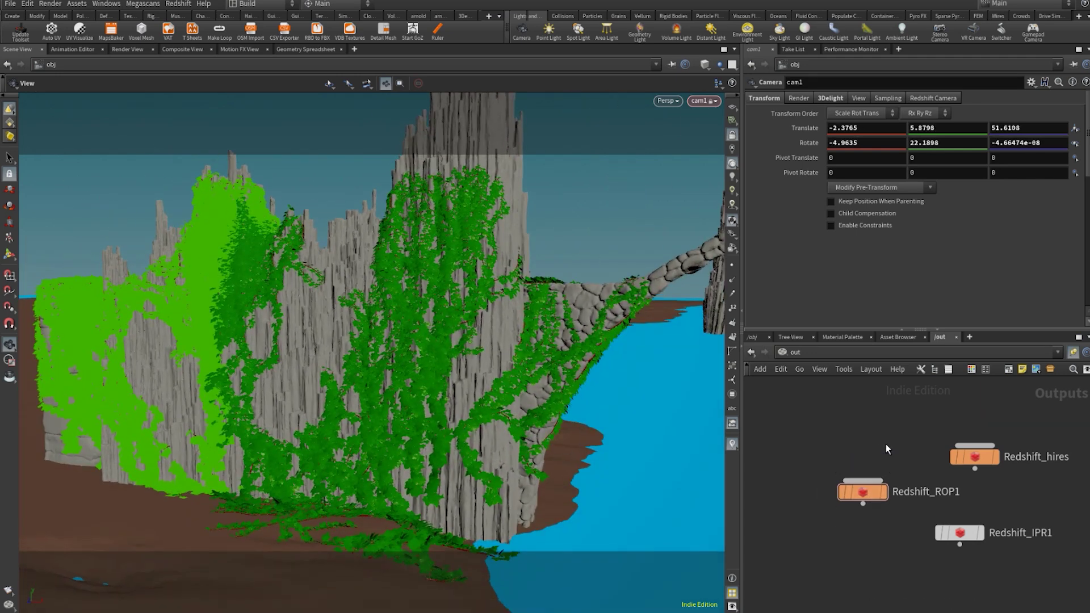
- Return to the obj network and add a Geometry node named IVY_LEAVES below IVY_BRIDGE
click(843, 353)
click(870, 406)
key(Tab)
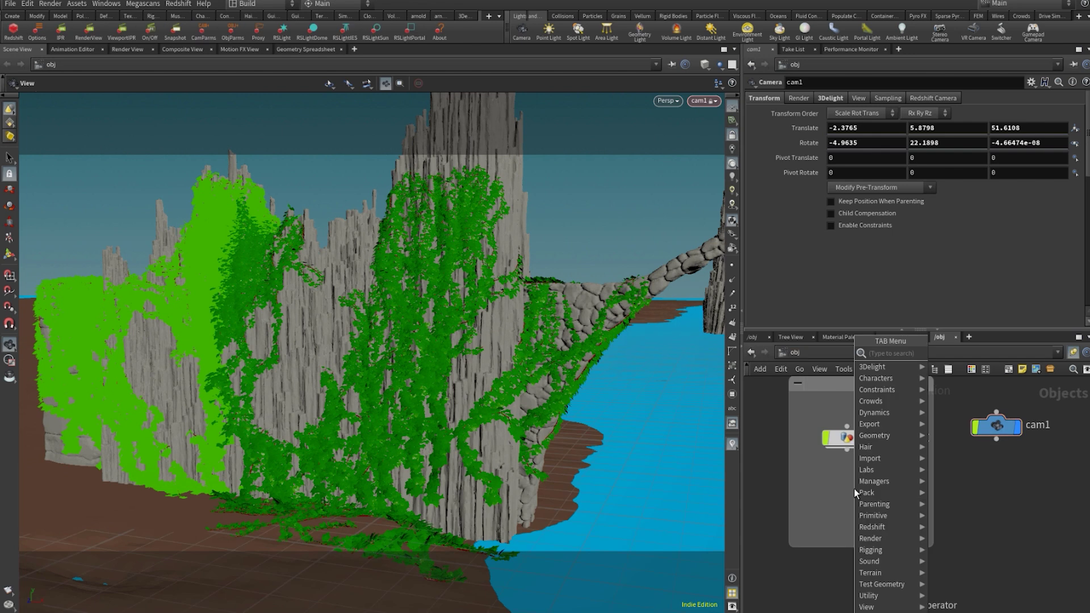
text(geo)
key(Return)
click(854, 488)
double_click(895, 490)
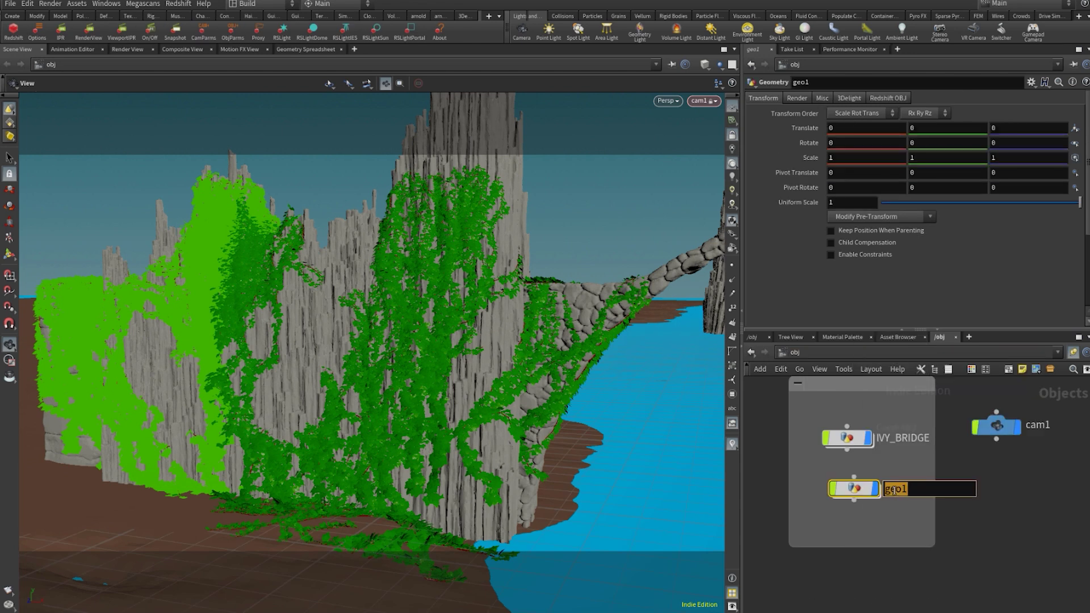
text(IVY_LEAVES)
key(Return)
- Enter IVY_BRIDGE and disable Output Leaves on the MC_IvyTaming_Core1 node
scroll(895, 491, down, 3)
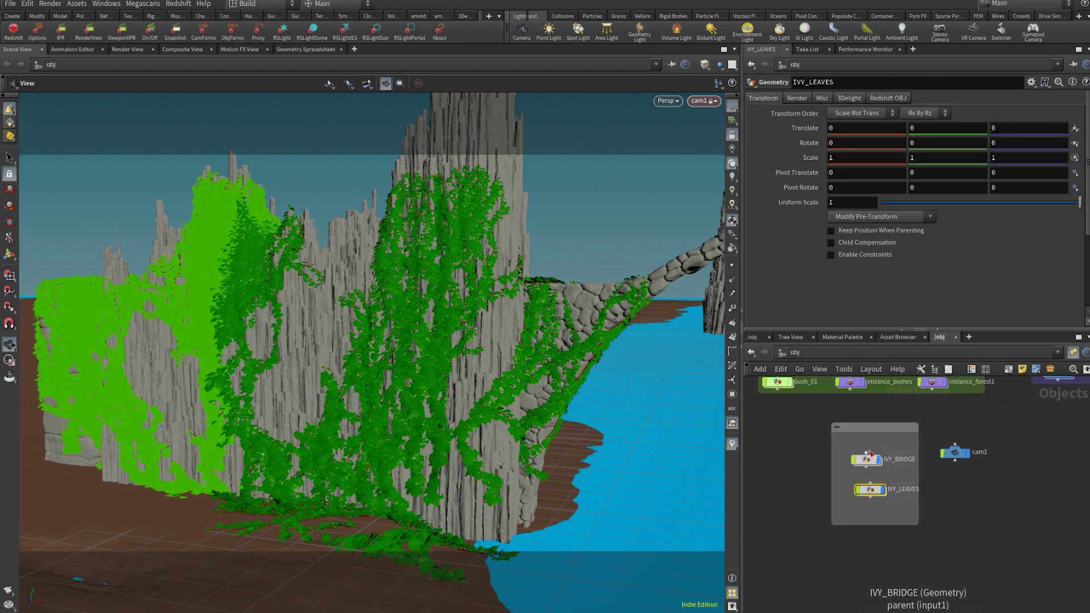
click(868, 461)
double_click(868, 461)
click(869, 585)
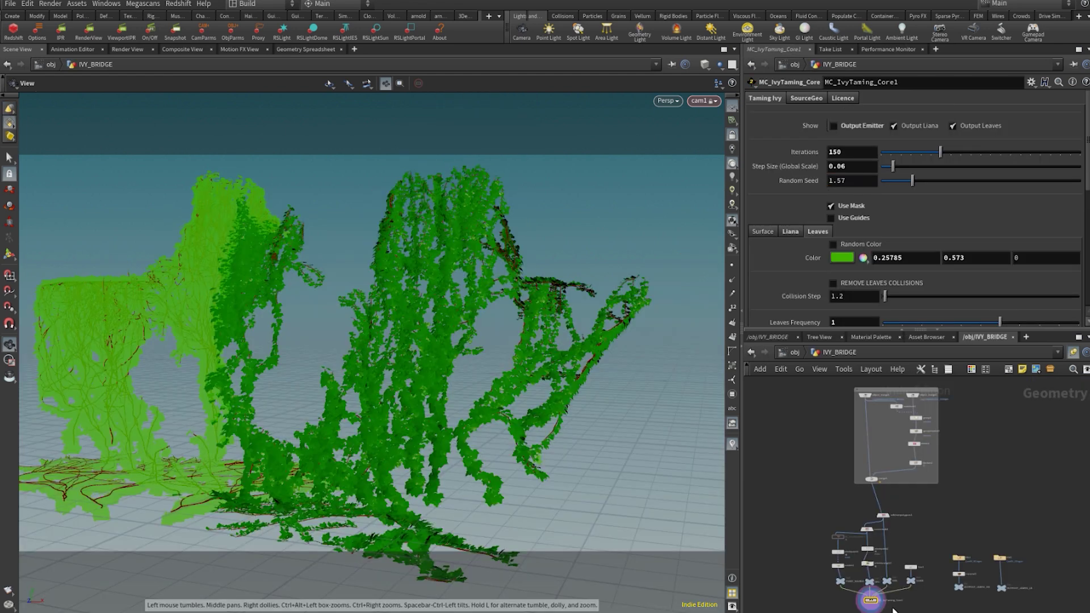
scroll(915, 511, up, 4)
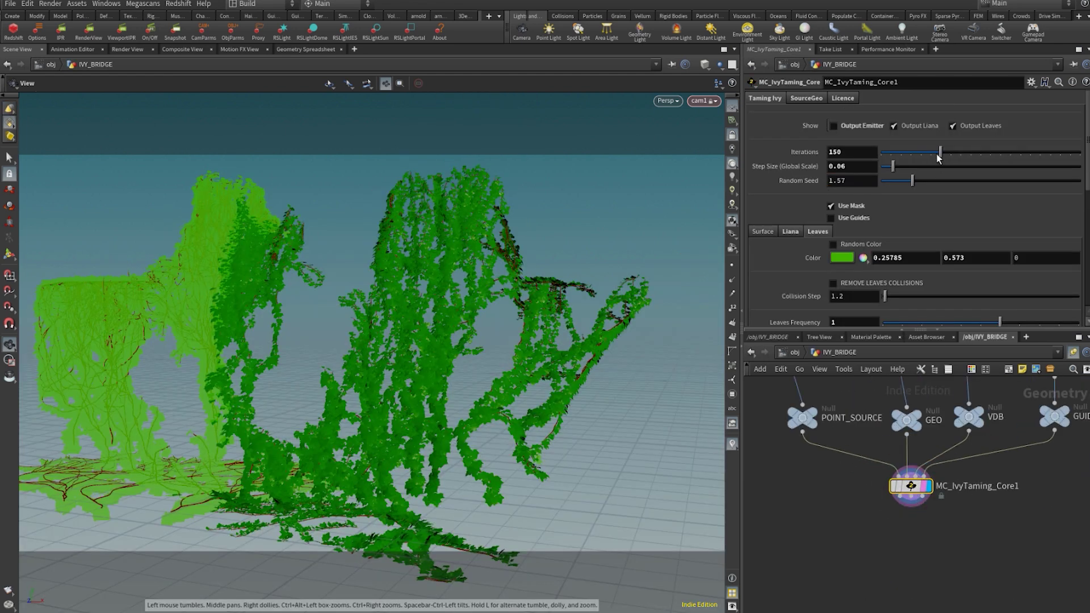
click(969, 125)
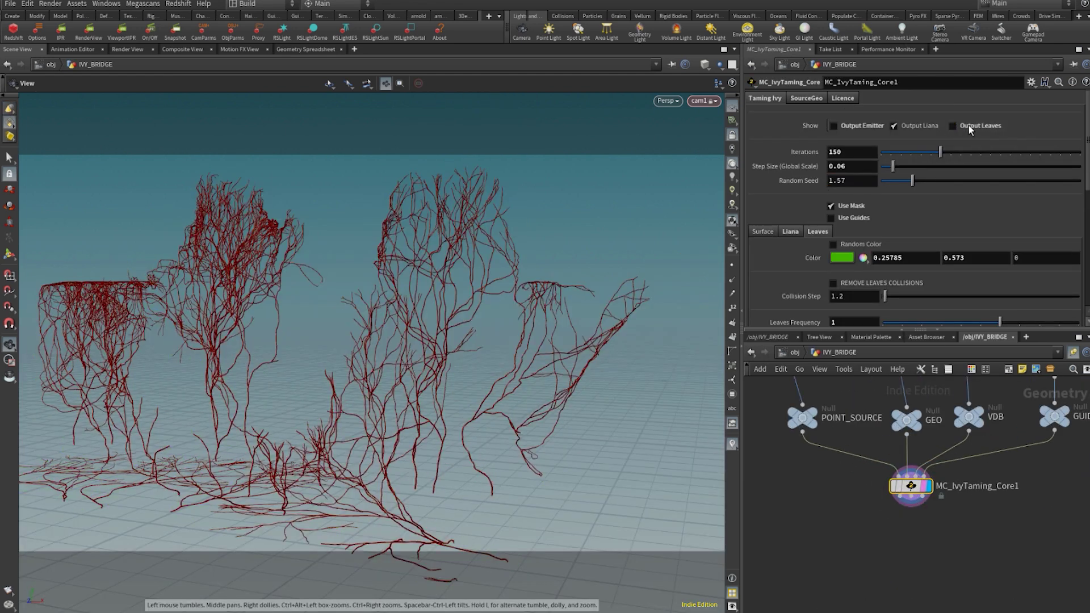
- Add a Null on the second output of MC_IvyTaming_Core1, display it and name it OUTPOUT_LEAVES
key(Tab)
text(null)
key(Return)
click(927, 540)
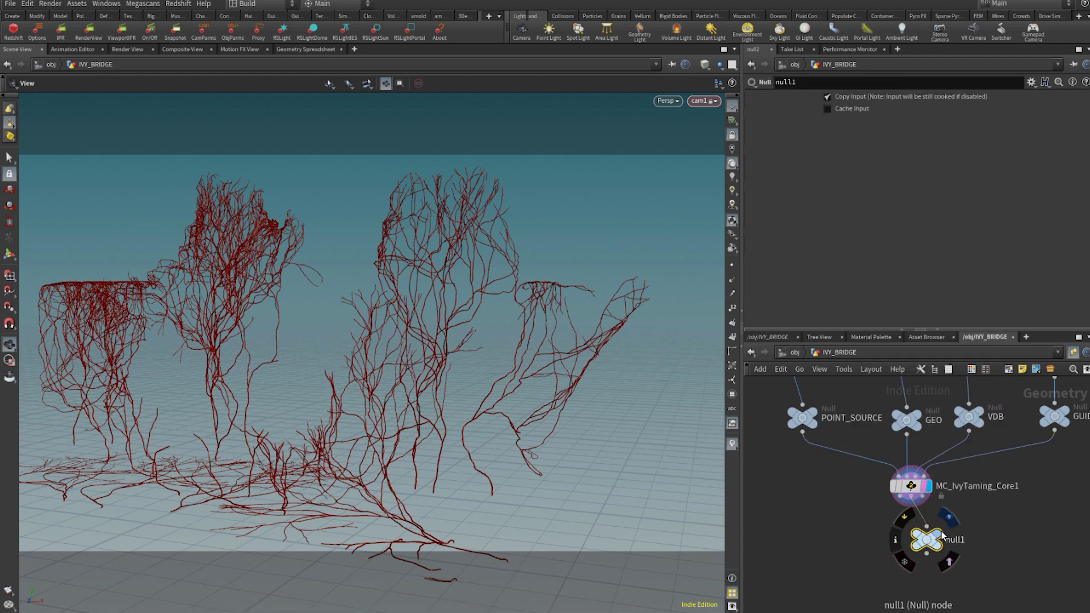
click(947, 518)
drag(927, 539, 924, 559)
double_click(957, 559)
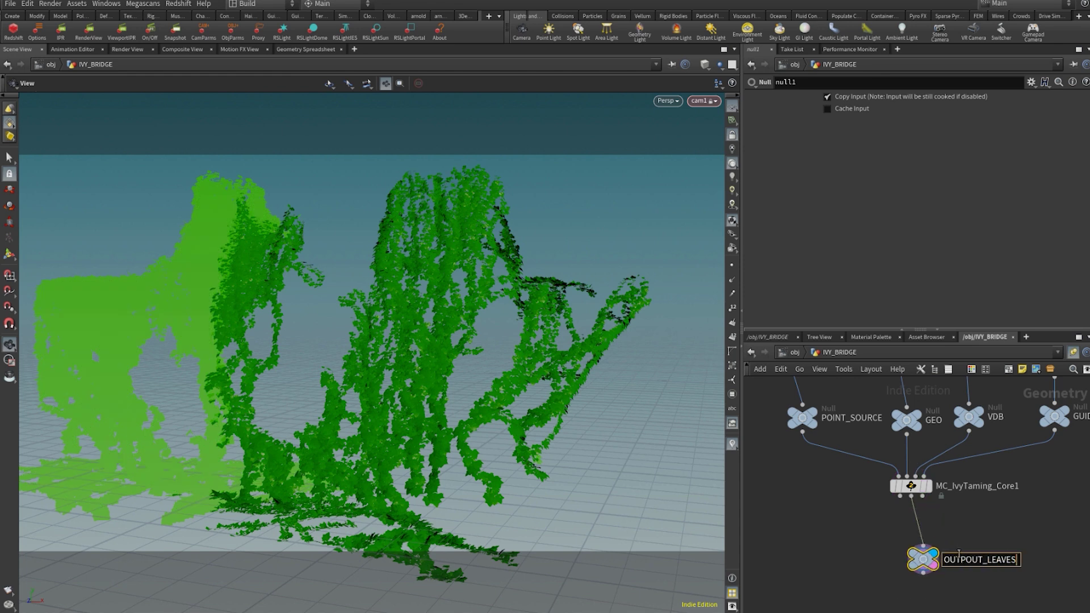
key(Return)
- Display MC_IvyTaming_Core1 again, duplicate the OUTPOUT_LEAVES null and connect the copy to the core node's first output
click(928, 486)
drag(924, 560, 938, 561)
key(ctrl+c)
key(ctrl+v)
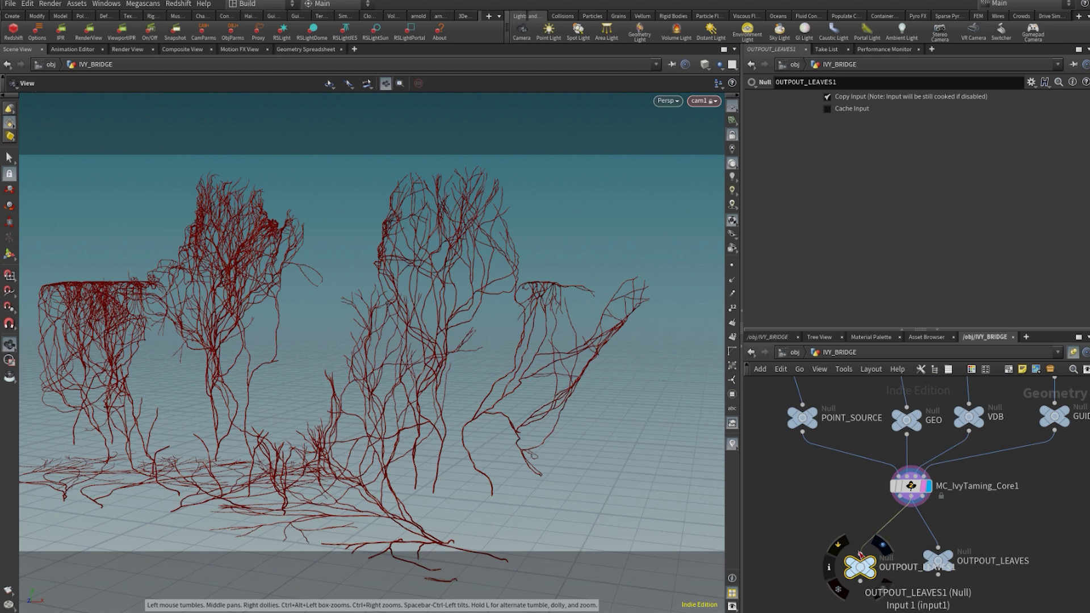
drag(861, 554, 900, 497)
- Place the duplicated null lower, rename it OUTPOUT_LIANA and set it as the displayed node
click(907, 567)
drag(859, 571, 850, 604)
middle_drag(882, 557, 879, 526)
click(909, 569)
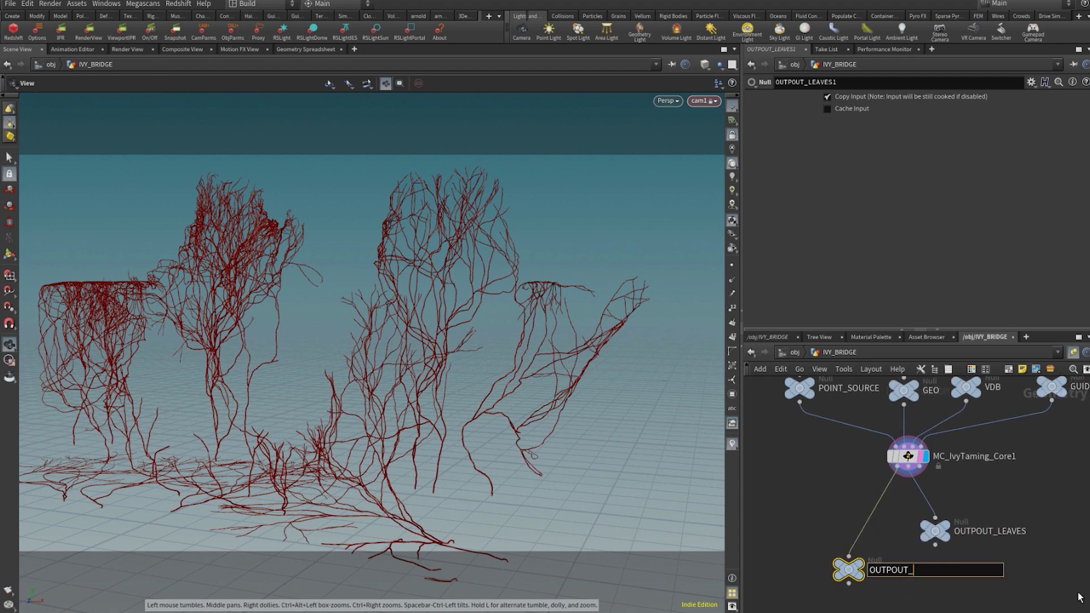
text(LIANA)
key(Return)
scroll(835, 587, up, 3)
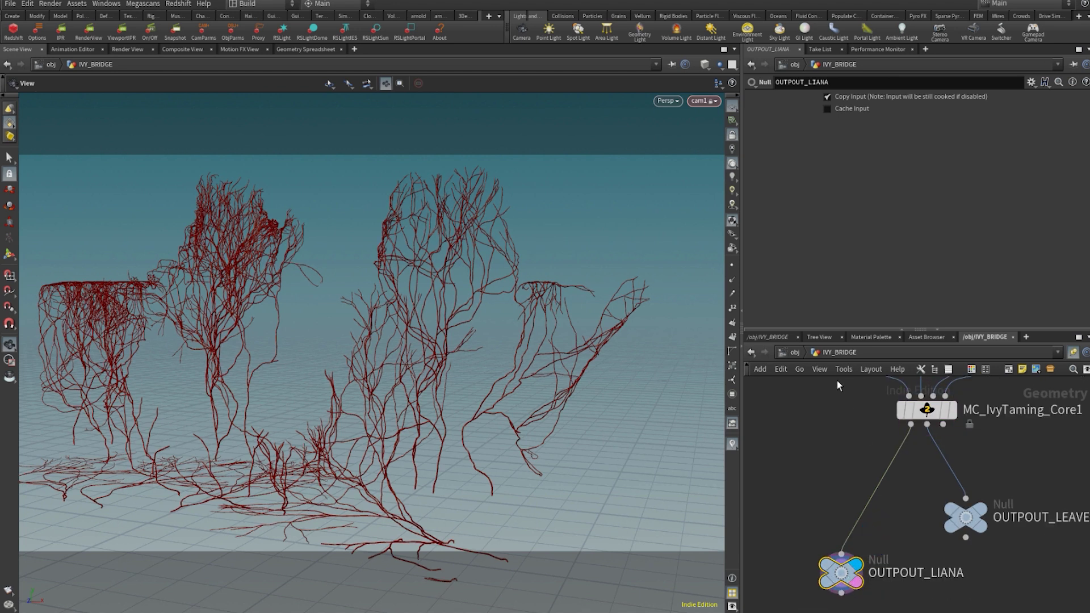
- Return to the obj network, enter IVY_LEAVES and add an Object Merge node
key(u)
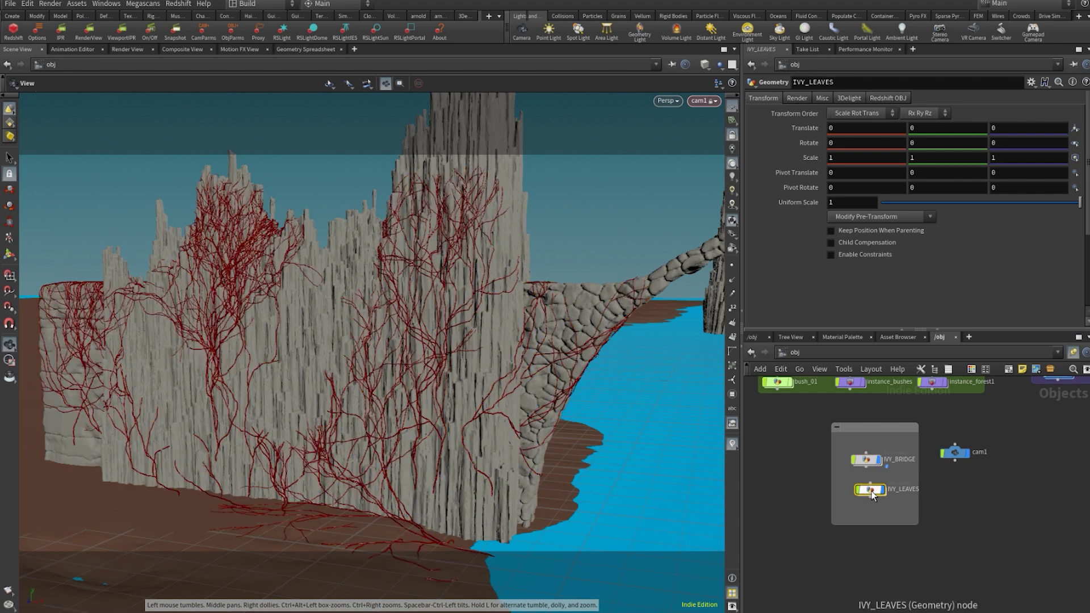
double_click(871, 490)
key(Tab)
text(obj)
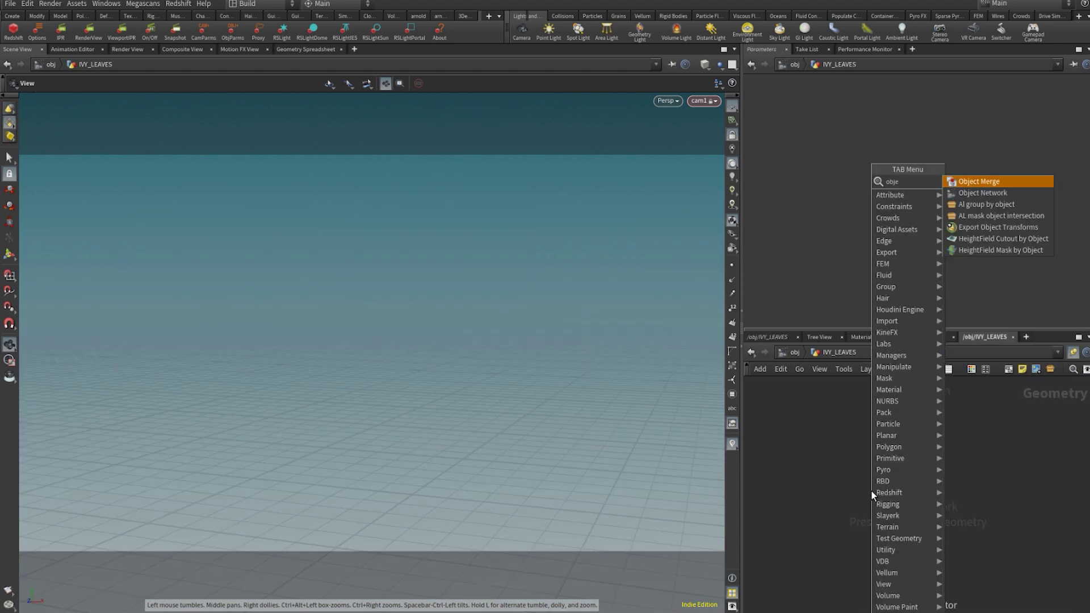
key(Return)
click(871, 490)
- Set the merge's Object 1 to /obj/IVY_BRIDGE/OUTPOUT_LEAVES and its Transform to Into This Object
click(1080, 130)
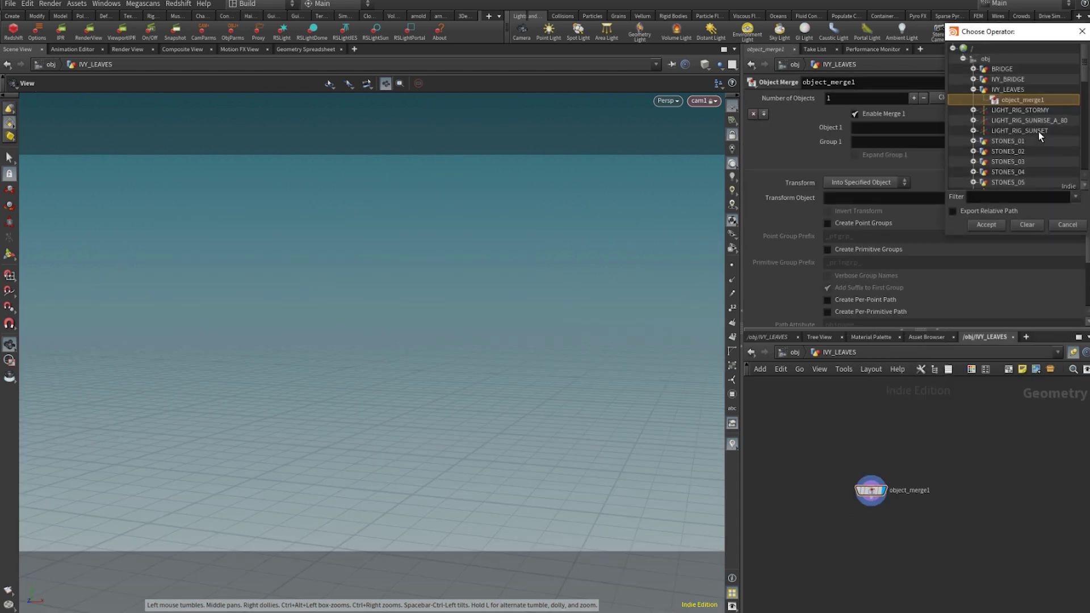
key(Down)
key(Down)
key(Down)
key(Down)
key(Down)
key(Down)
key(Down)
key(Down)
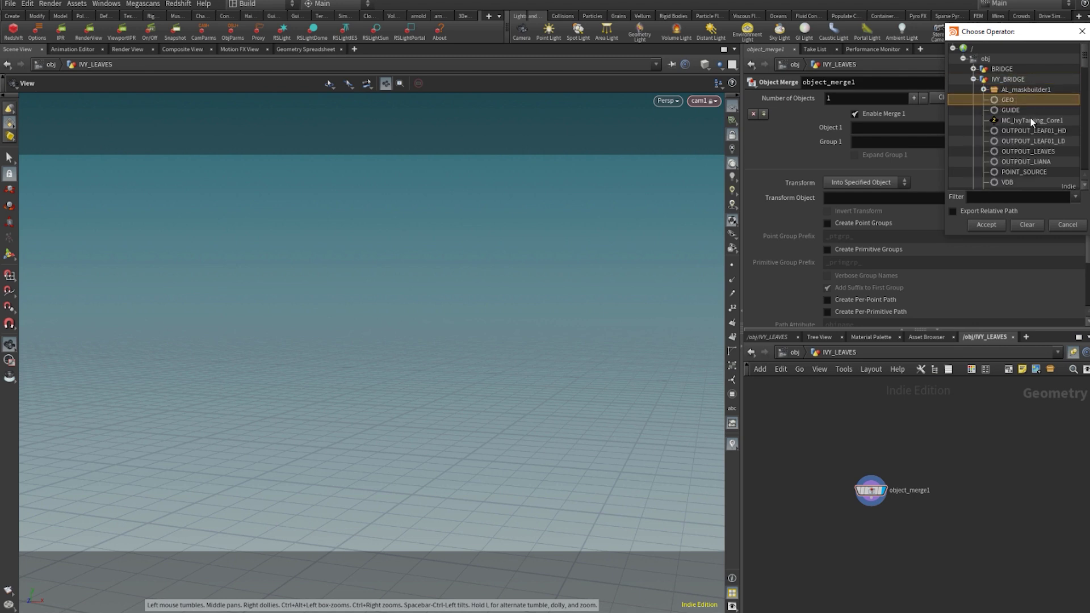
key(Up)
key(Return)
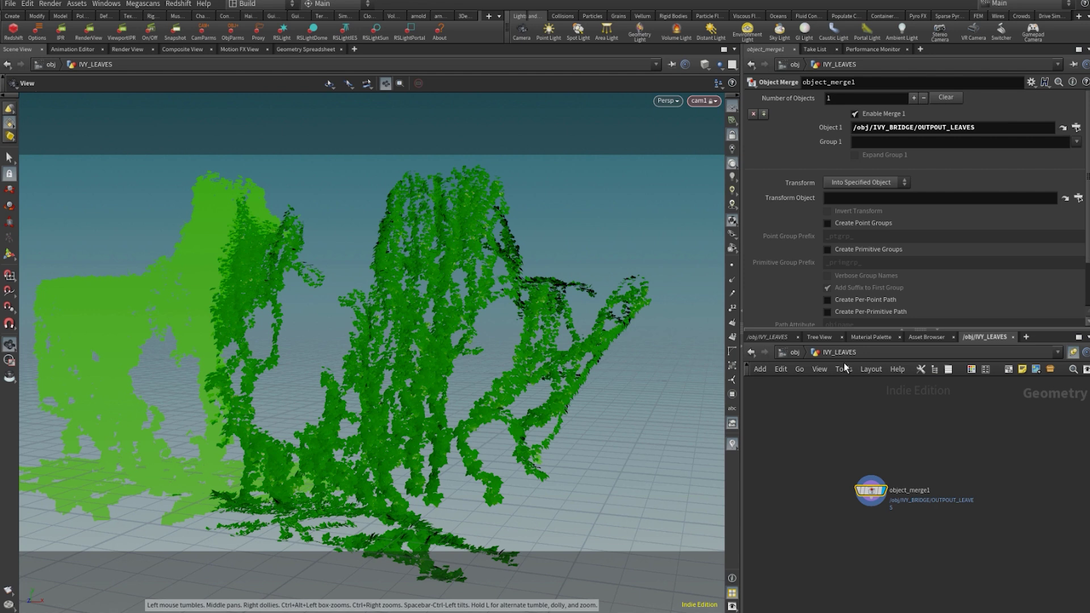
click(867, 182)
click(855, 196)
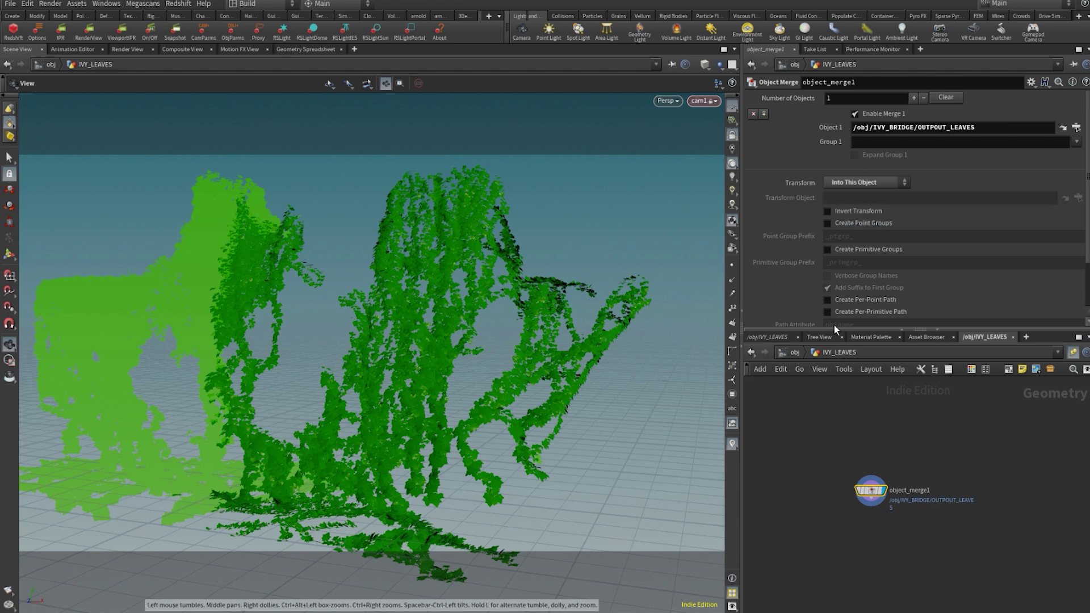
- Back in the obj network, enable Instance SOP Level Packed Primitives in the Redshift instancing settings of IVY_LEAVES
click(792, 353)
click(882, 510)
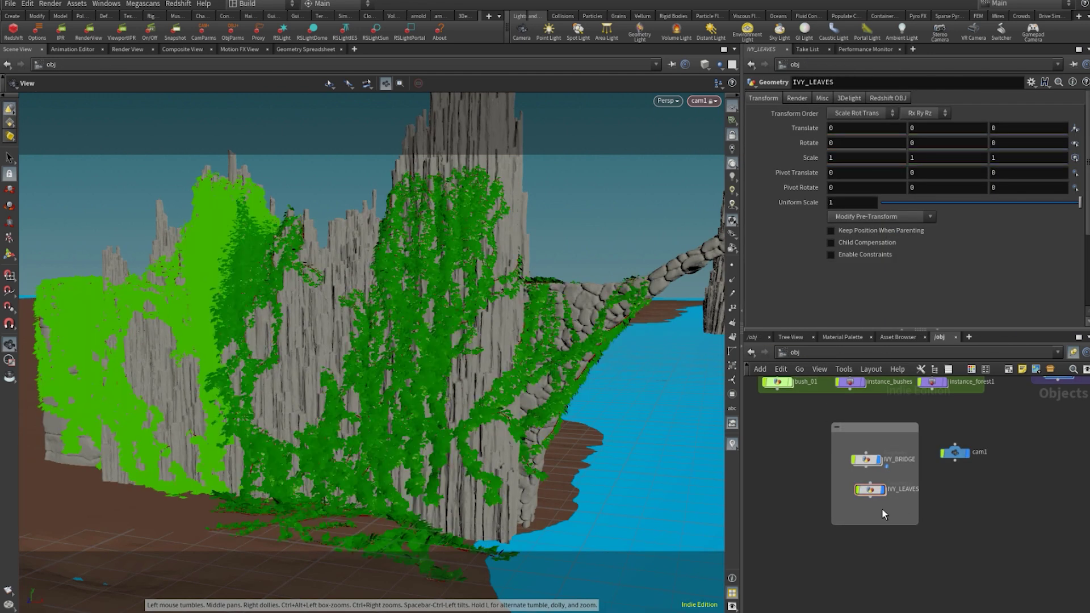
click(872, 489)
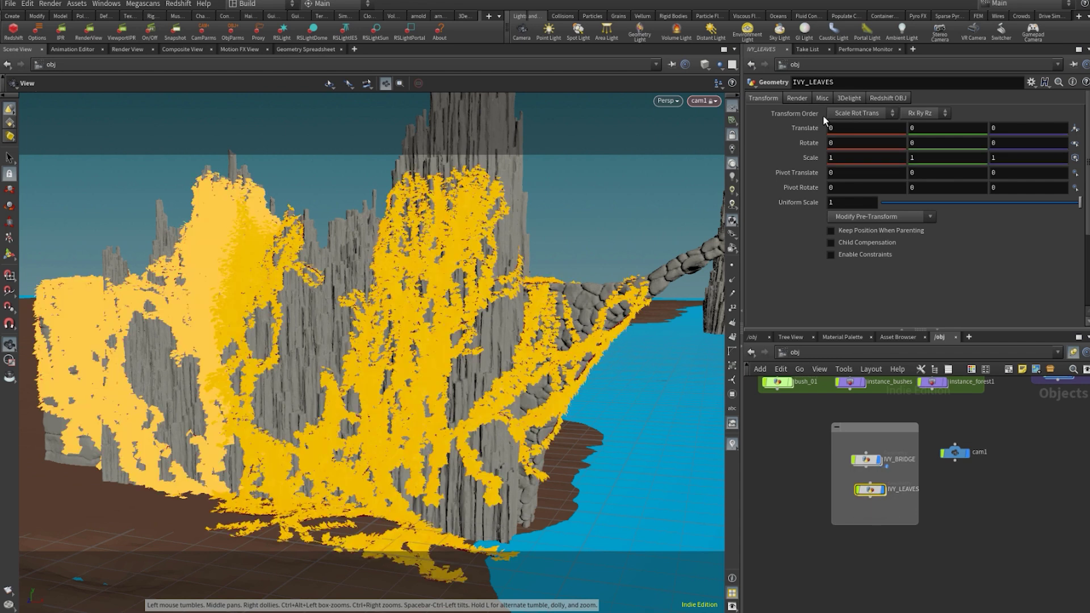
click(882, 98)
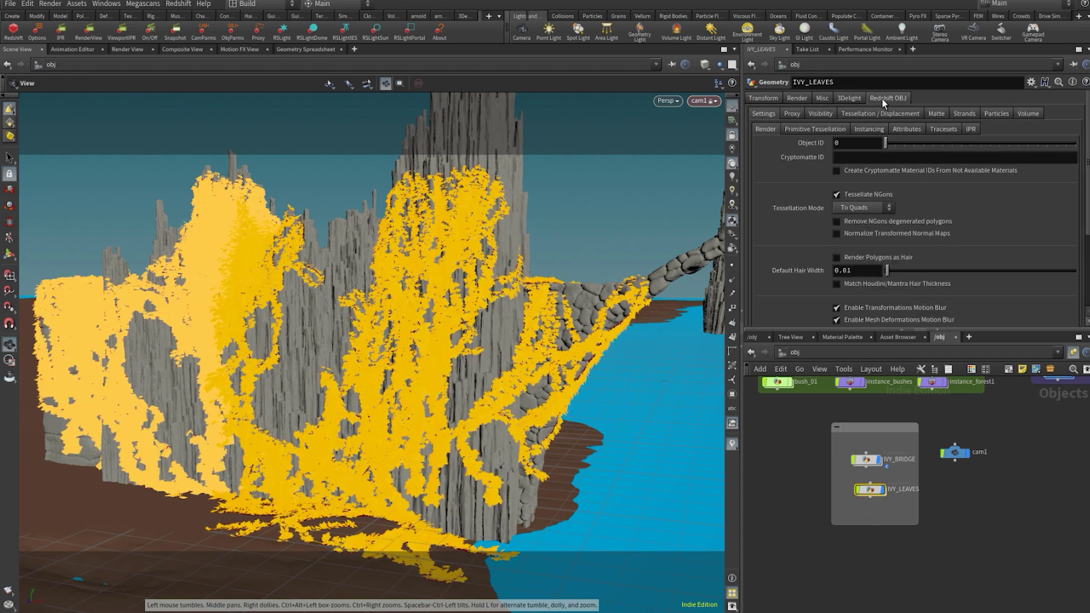
click(865, 130)
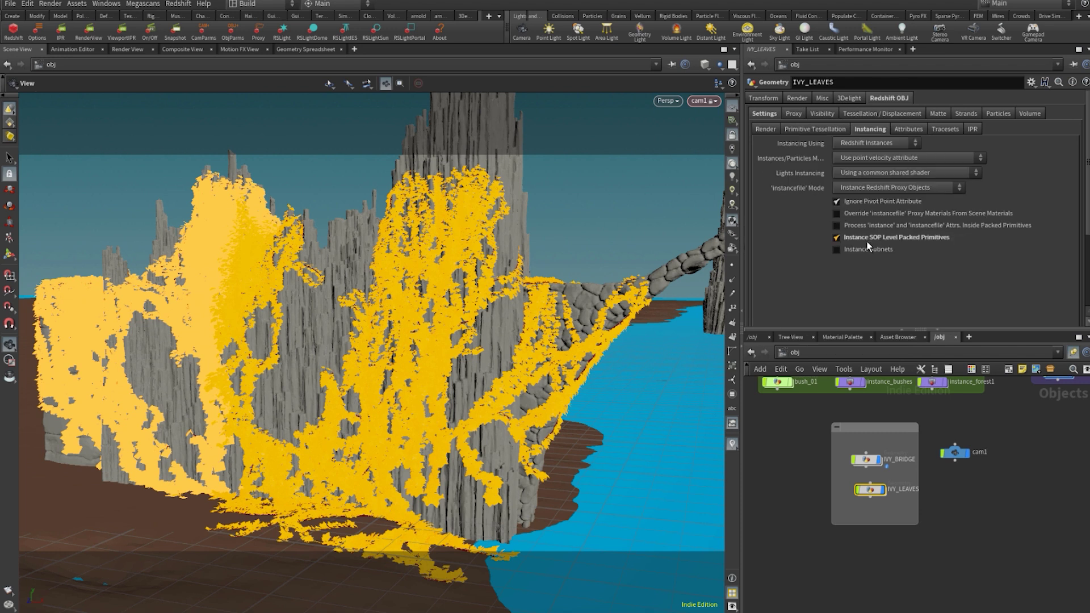
- Open the Redshift RenderView, examine how the ivy leaves render on the tower and bridge, and close it
scroll(863, 488, up, 3)
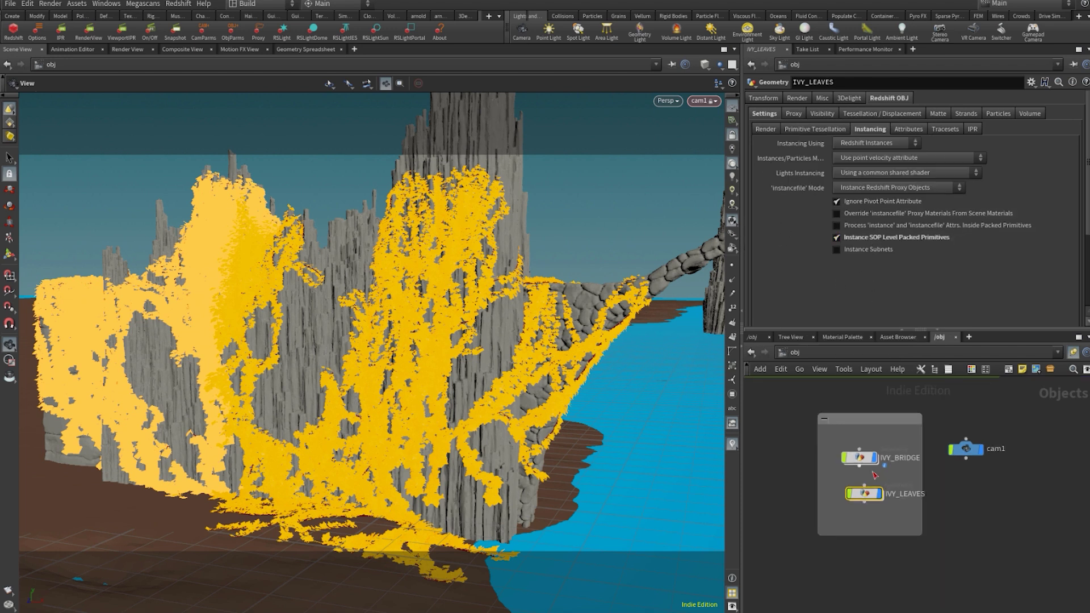
click(91, 40)
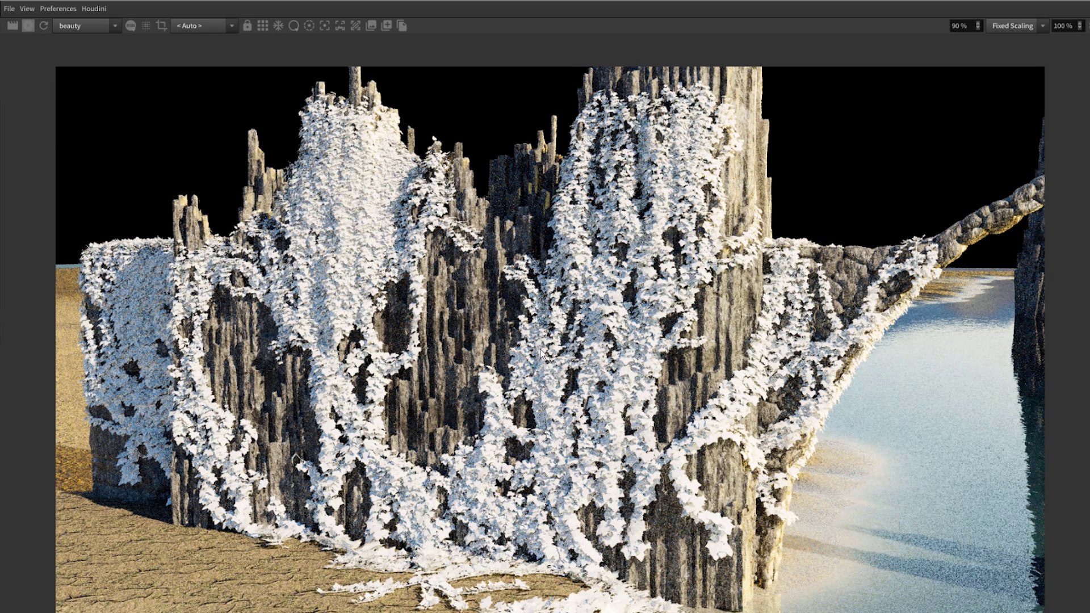
scroll(541, 354, down, 1)
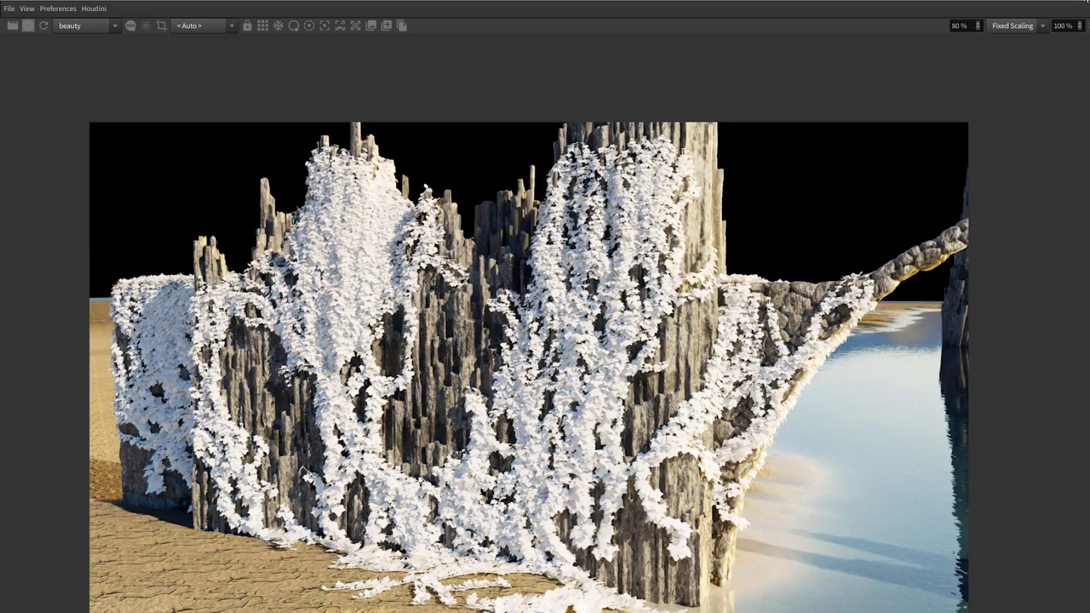
click(1084, 2)
- Enter IVY_BRIDGE and assign /mat/IVY_LEAVES_01 to the material node under the Leaf01_HD.bgeo file node
click(857, 453)
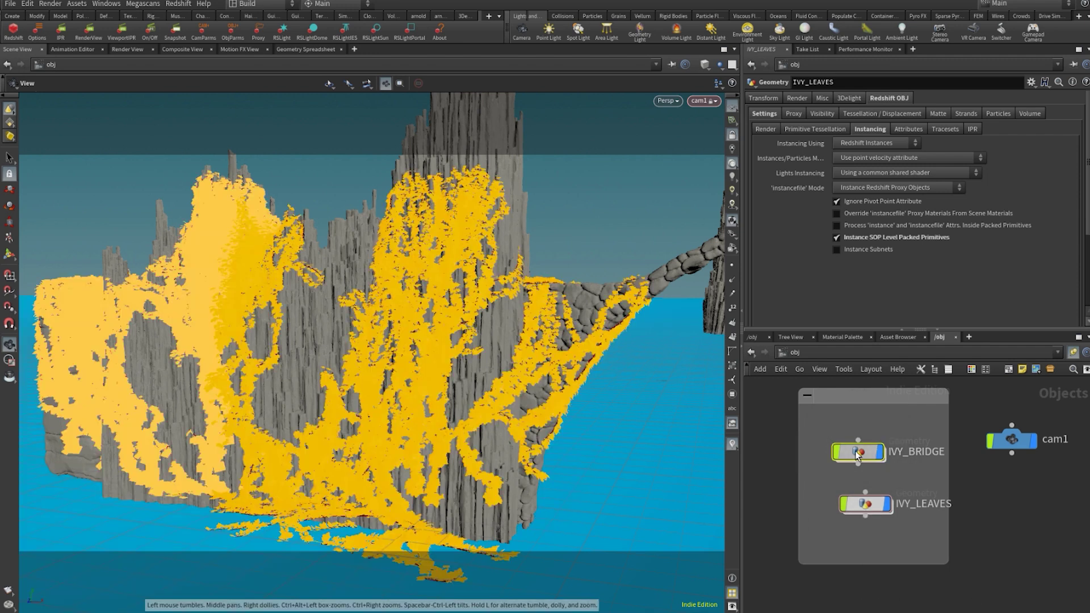
double_click(856, 453)
middle_drag(1028, 449, 951, 512)
scroll(956, 507, down, 5)
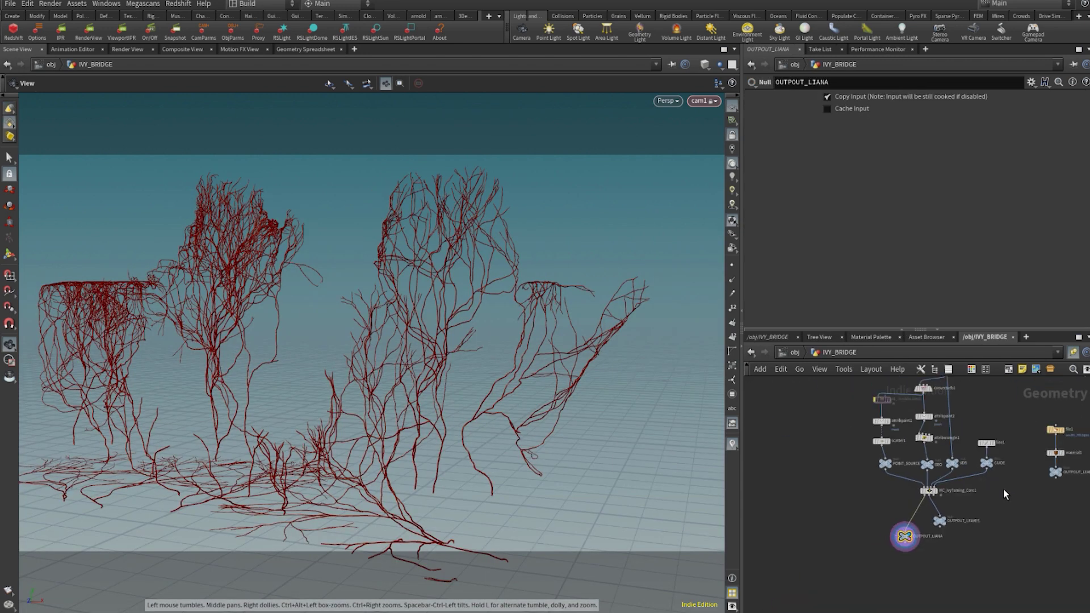
middle_drag(1081, 446, 1036, 463)
scroll(1037, 463, up, 3)
scroll(1037, 464, up, 1)
click(978, 478)
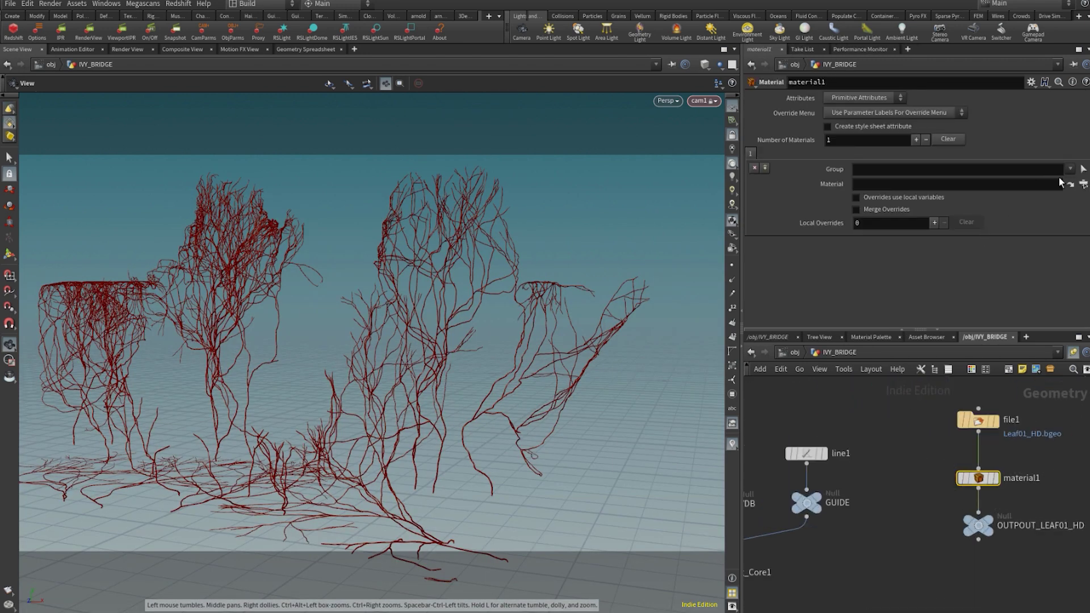
click(1083, 183)
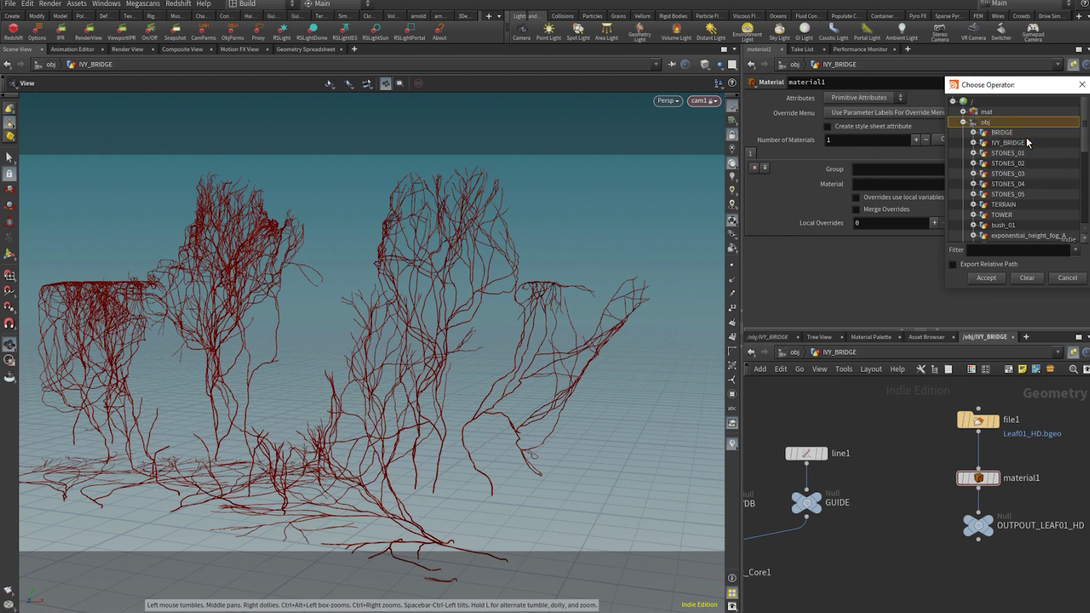
scroll(1027, 138, down, 1)
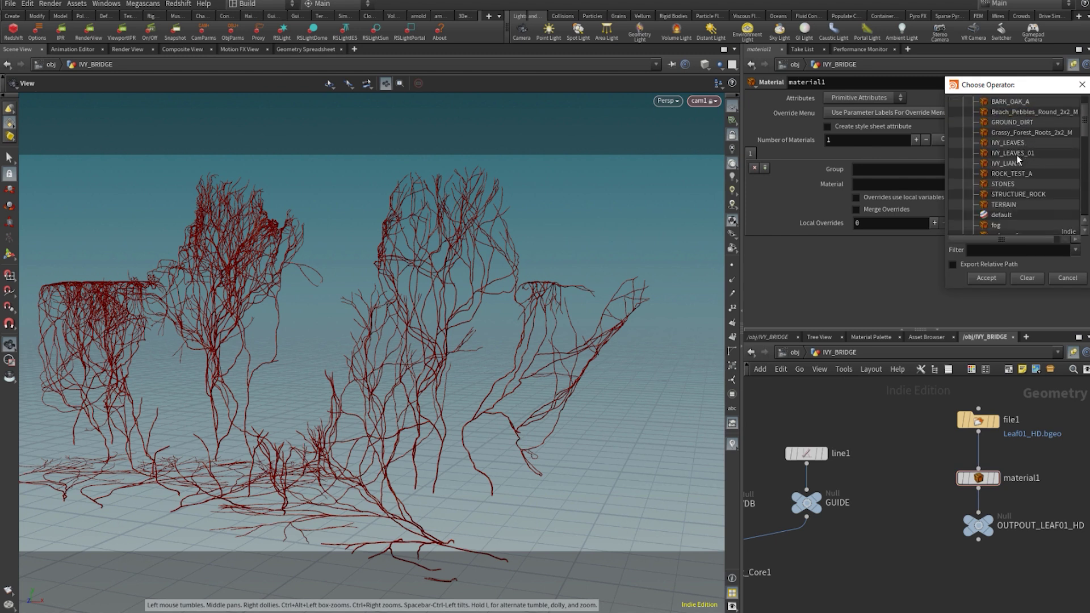
double_click(1017, 155)
scroll(936, 488, down, 2)
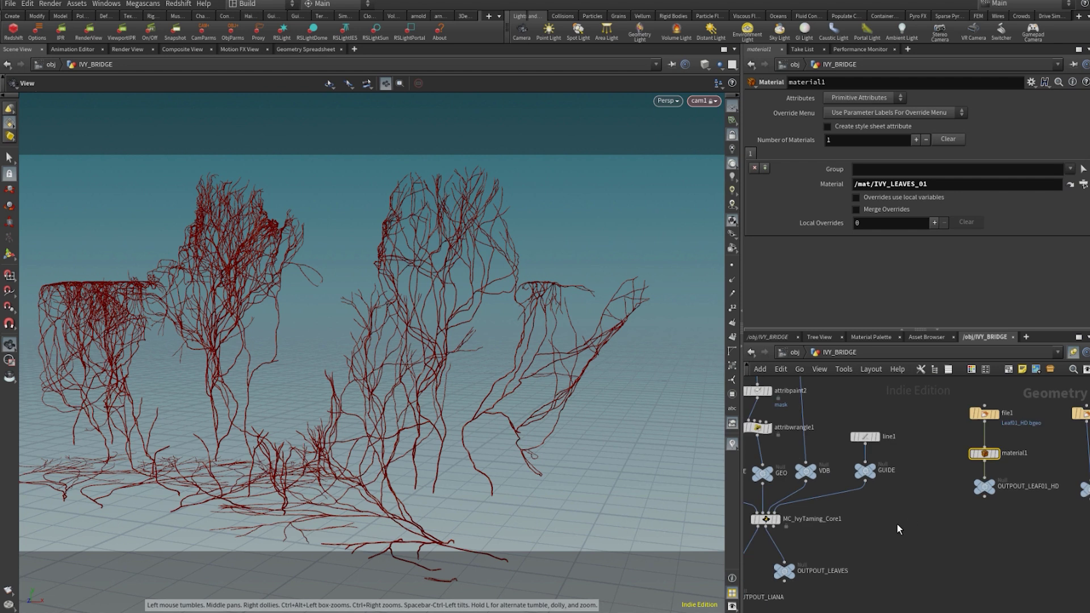
- Go back to the obj network, open the Redshift RenderView, examine the shaded ivy leaves at several zoom levels, and close it
middle_drag(809, 504, 953, 447)
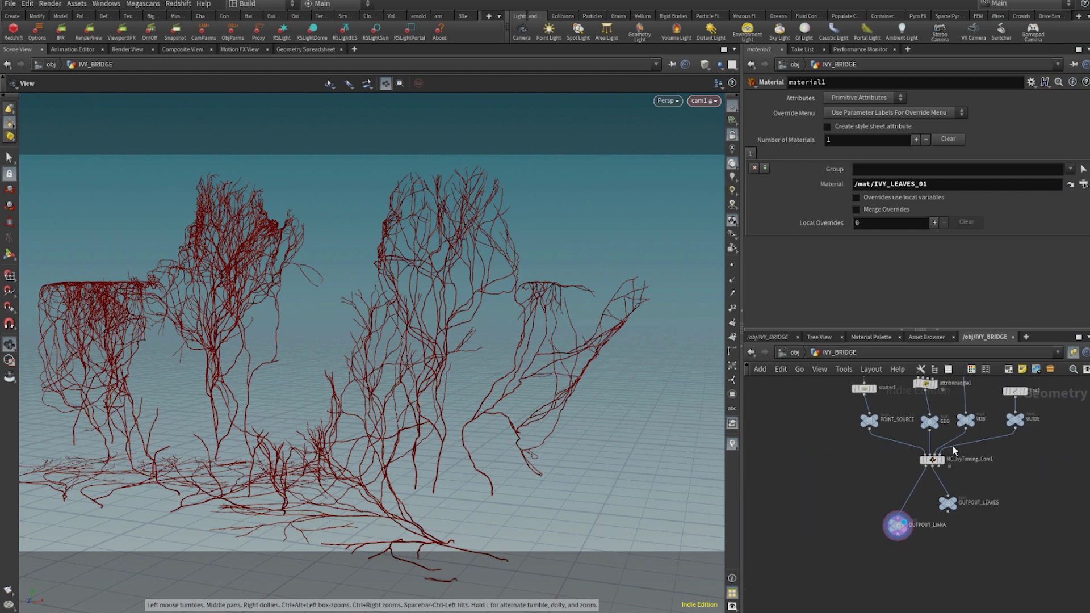
click(795, 353)
click(81, 36)
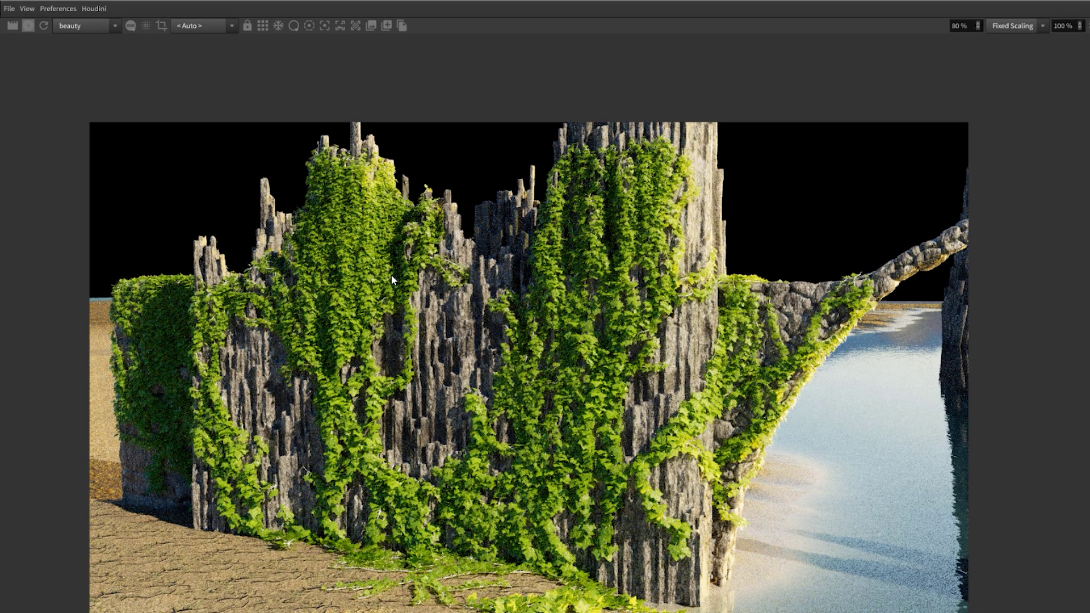
scroll(402, 356, up, 2)
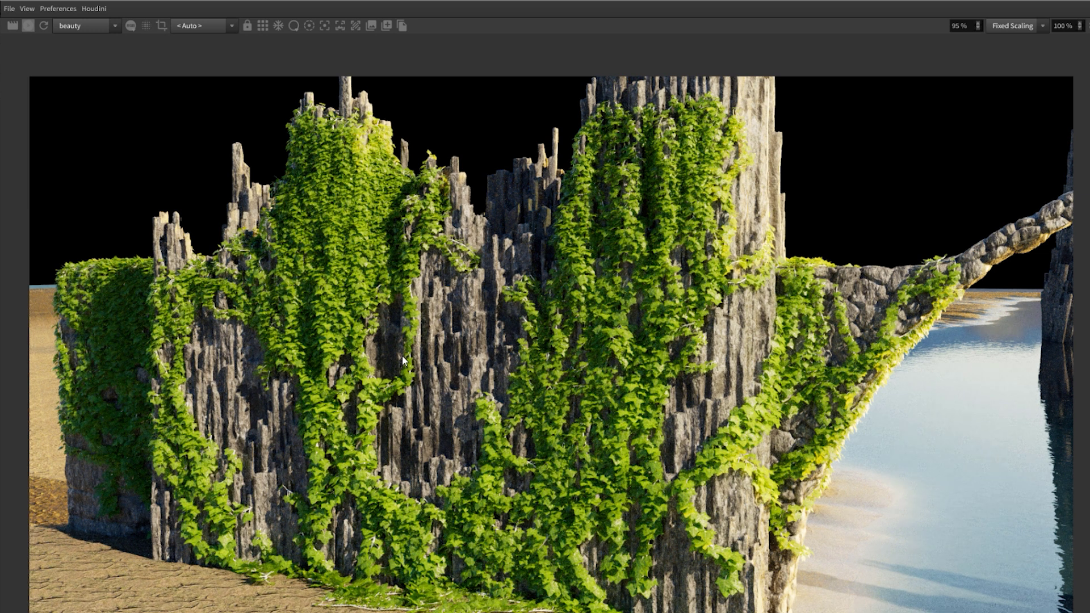
scroll(402, 355, down, 2)
scroll(402, 356, up, 1)
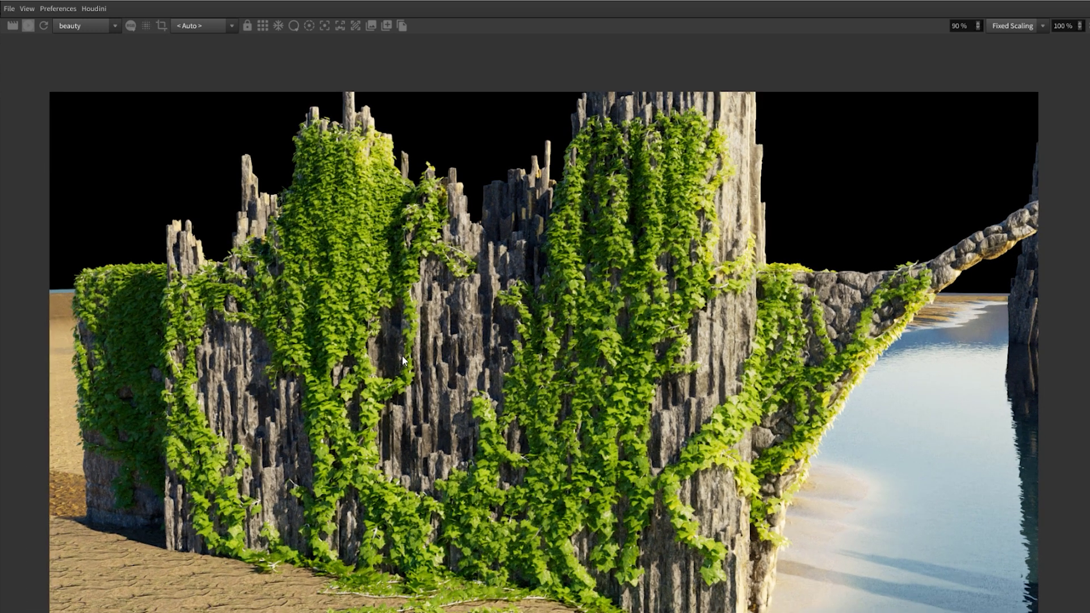
scroll(402, 355, down, 2)
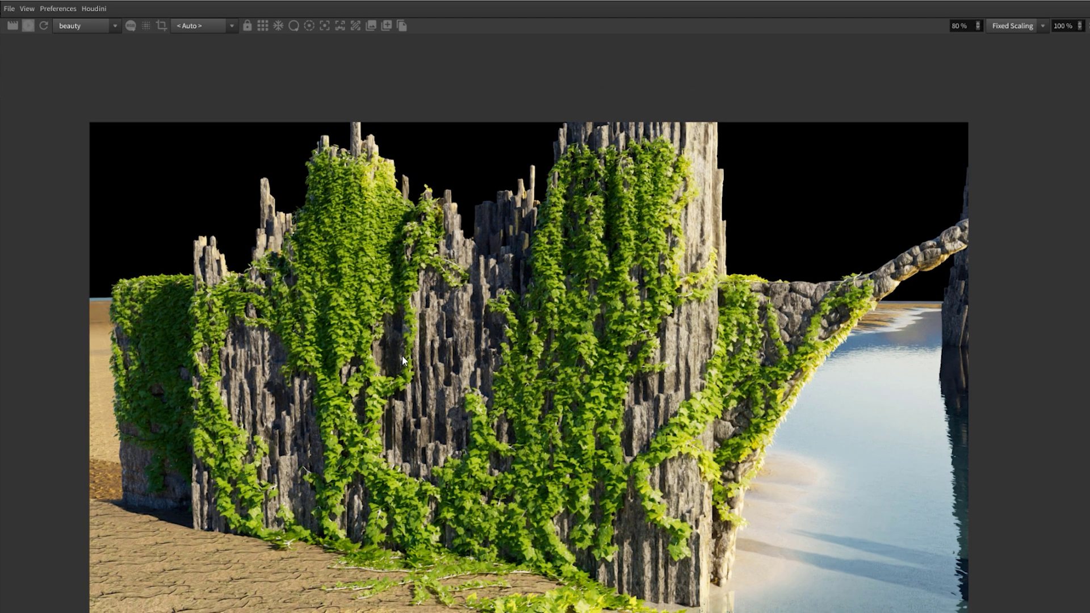
scroll(416, 348, up, 1)
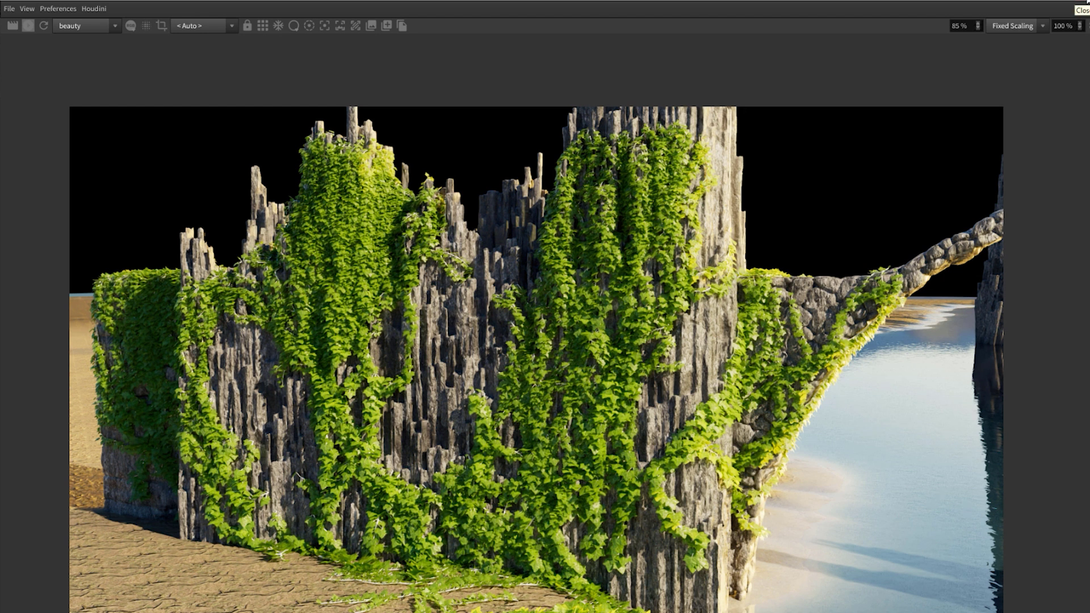
click(1087, 2)
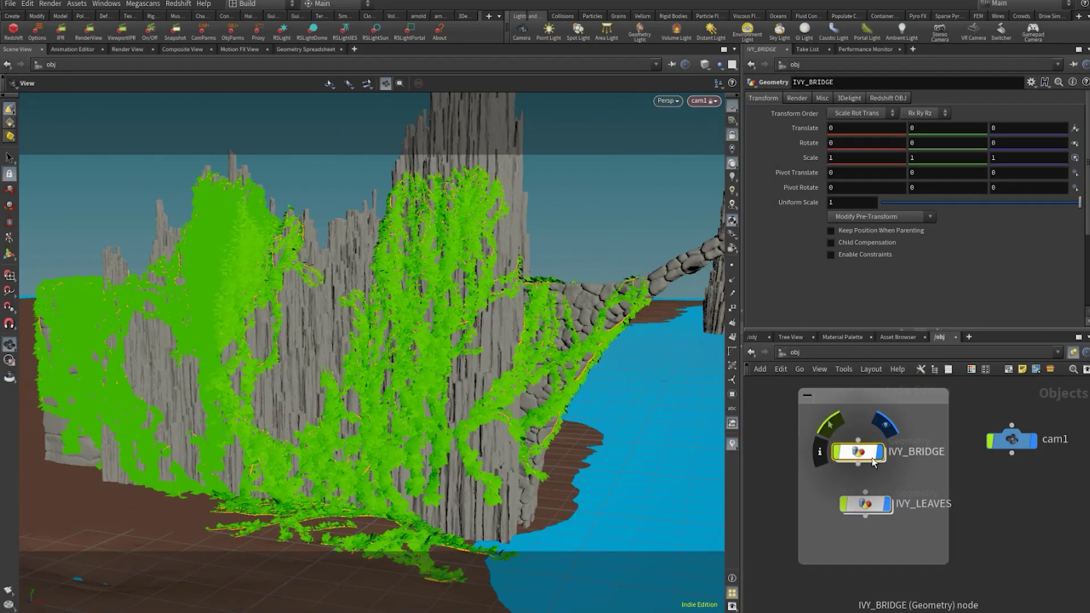
- Inside IVY_BRIDGE, insert an MC_IvyTaming_Anim node before OUTPOUT_LIANA and connect all three outputs of MC_IvyTaming_Core1 to it
double_click(868, 456)
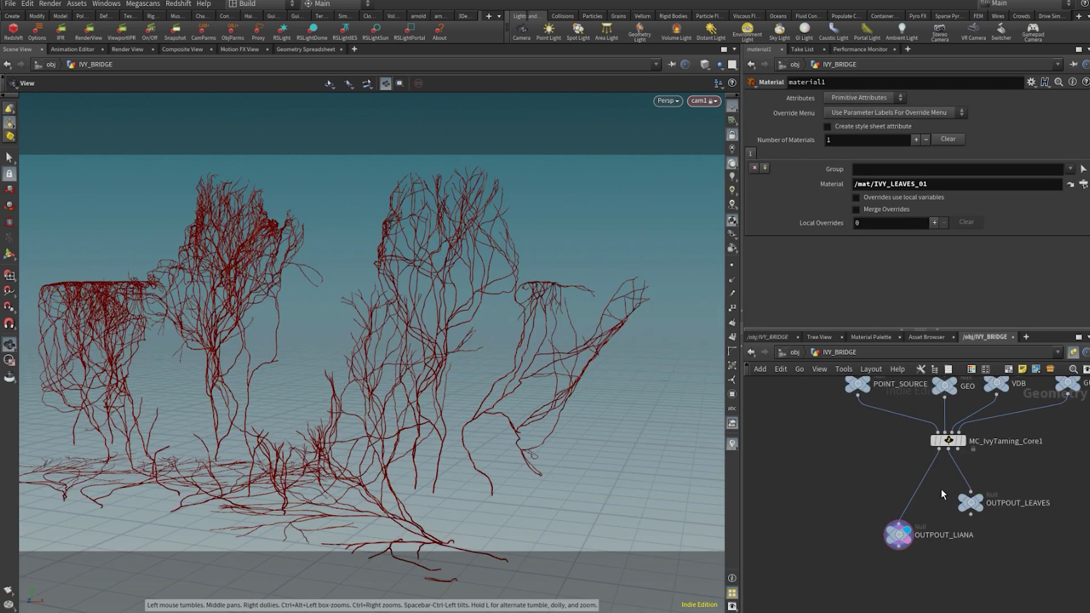
key(Tab)
text(ivyani)
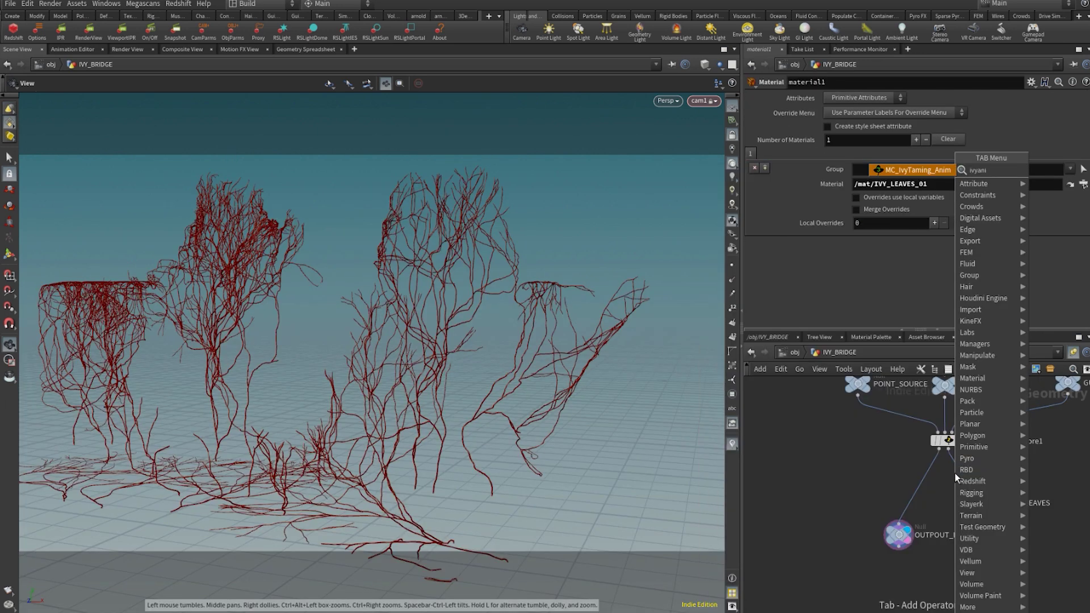
key(Return)
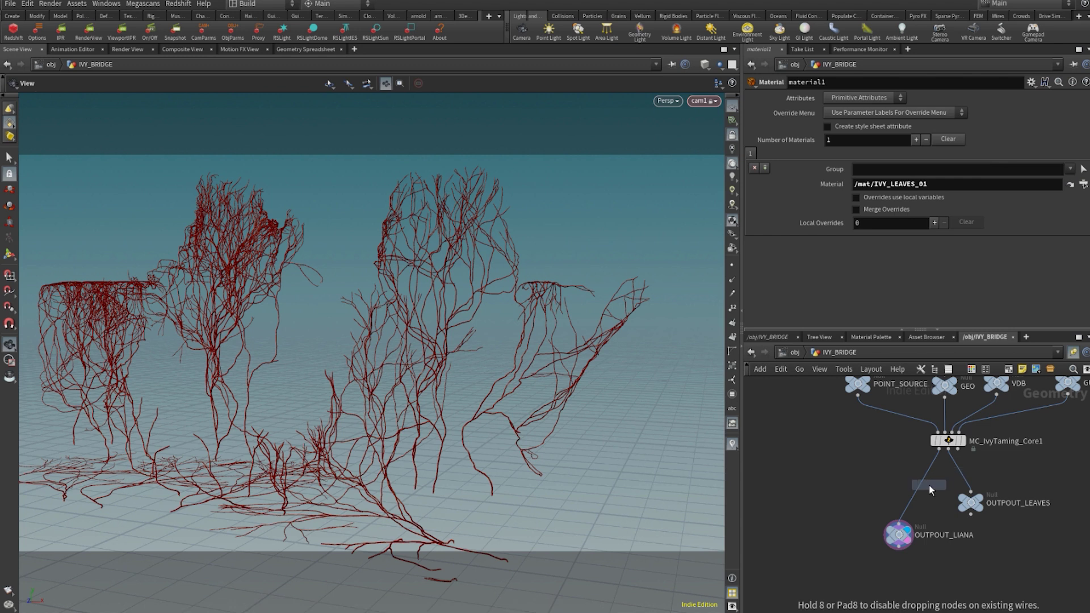
click(932, 482)
scroll(937, 481, up, 3)
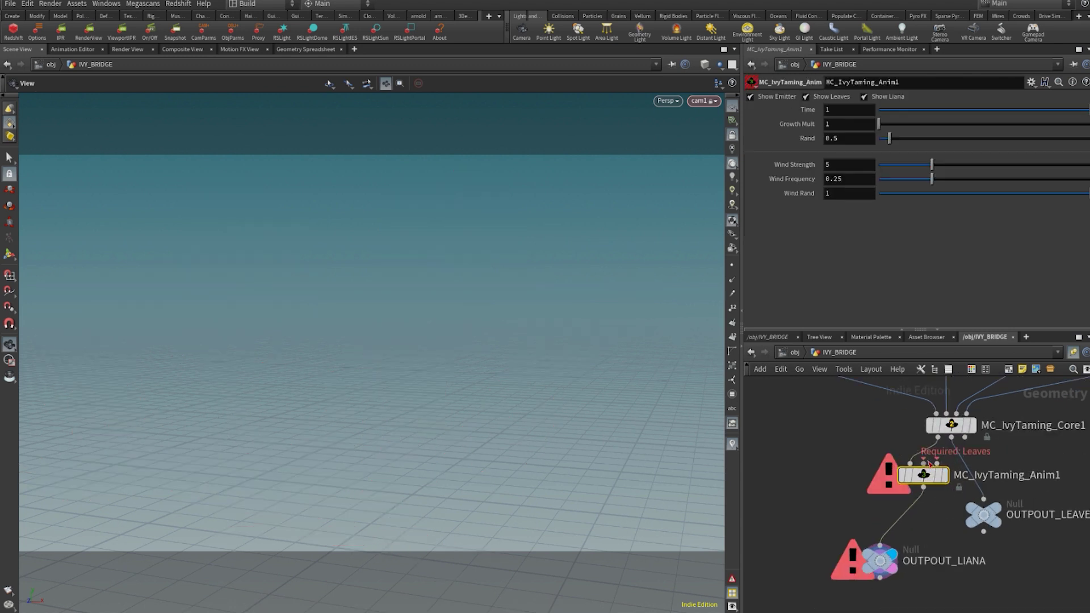
drag(971, 448, 989, 543)
middle_drag(1022, 533, 956, 505)
drag(911, 501, 960, 542)
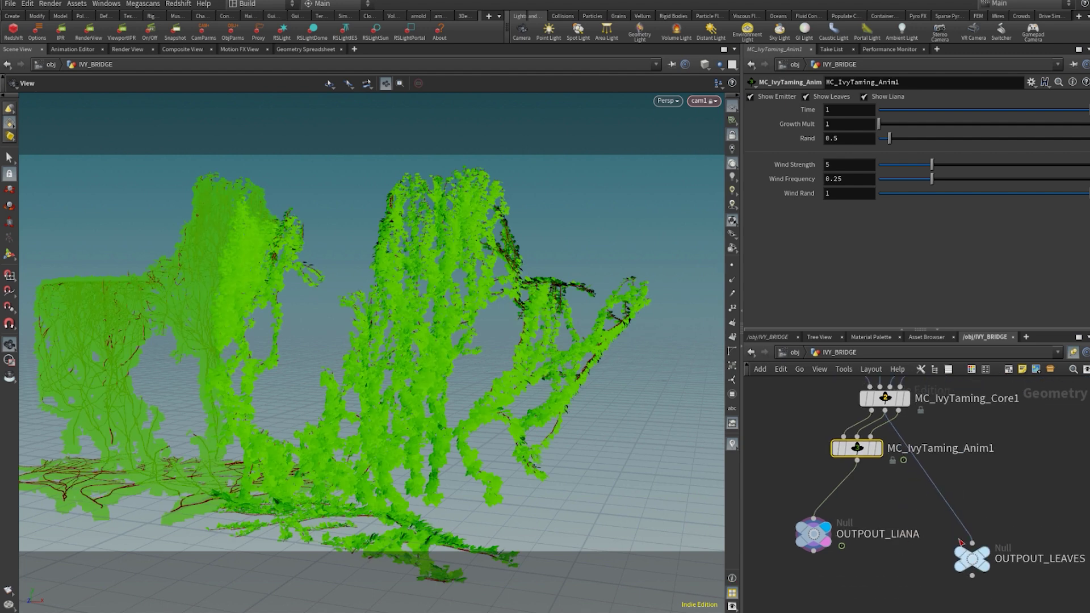
scroll(874, 449, up, 2)
- Display MC_IvyTaming_Anim1, view it closer outside the camera, and turn off its Show Emitter and Show Liana options
click(870, 440)
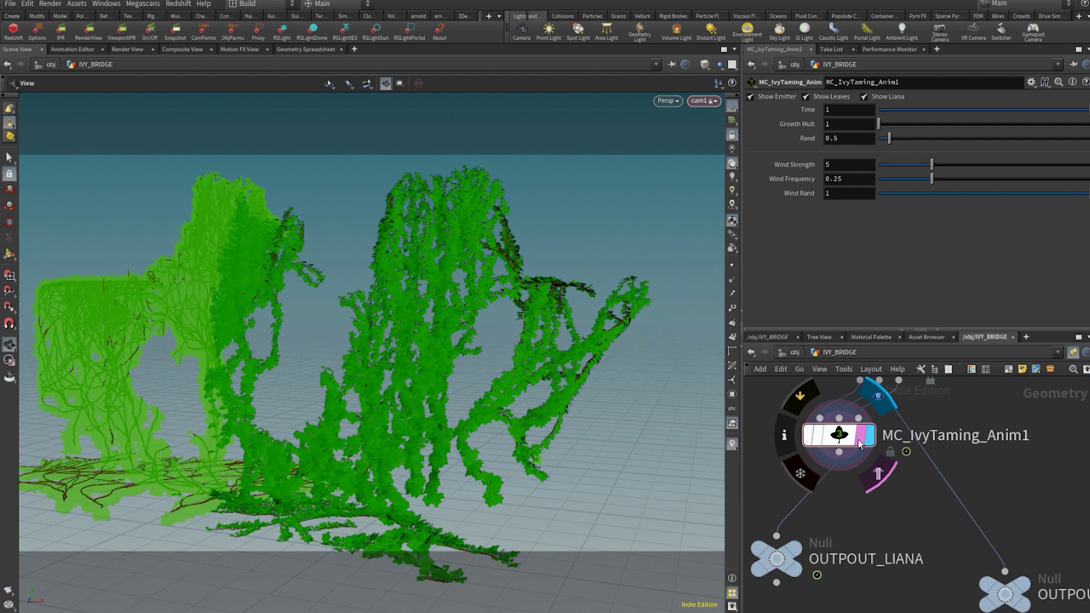
click(844, 440)
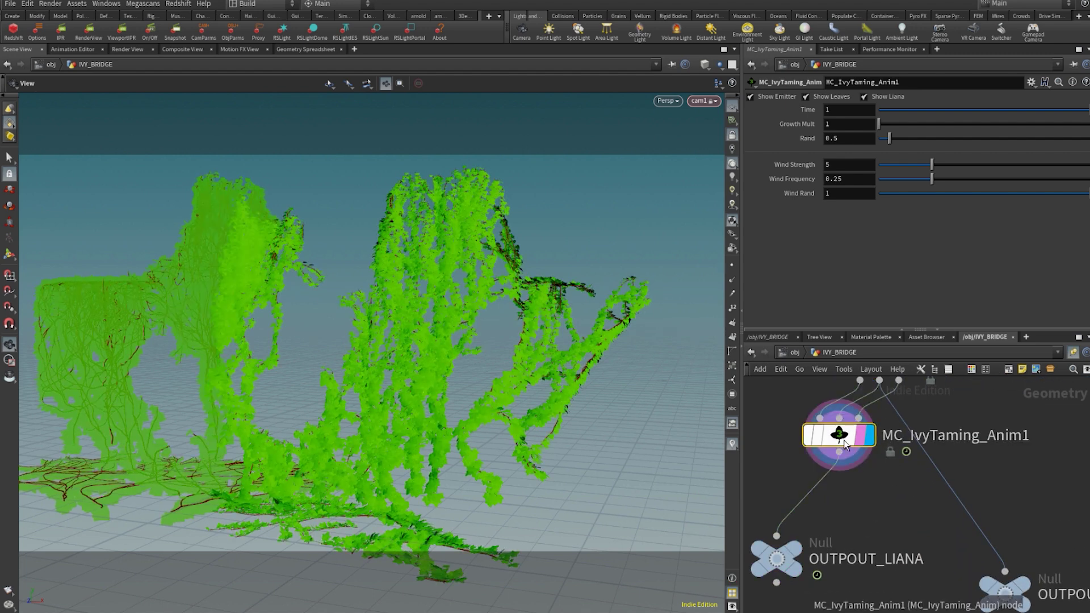
click(733, 135)
right_drag(331, 333, 547, 373)
drag(548, 372, 614, 373)
right_drag(613, 372, 528, 363)
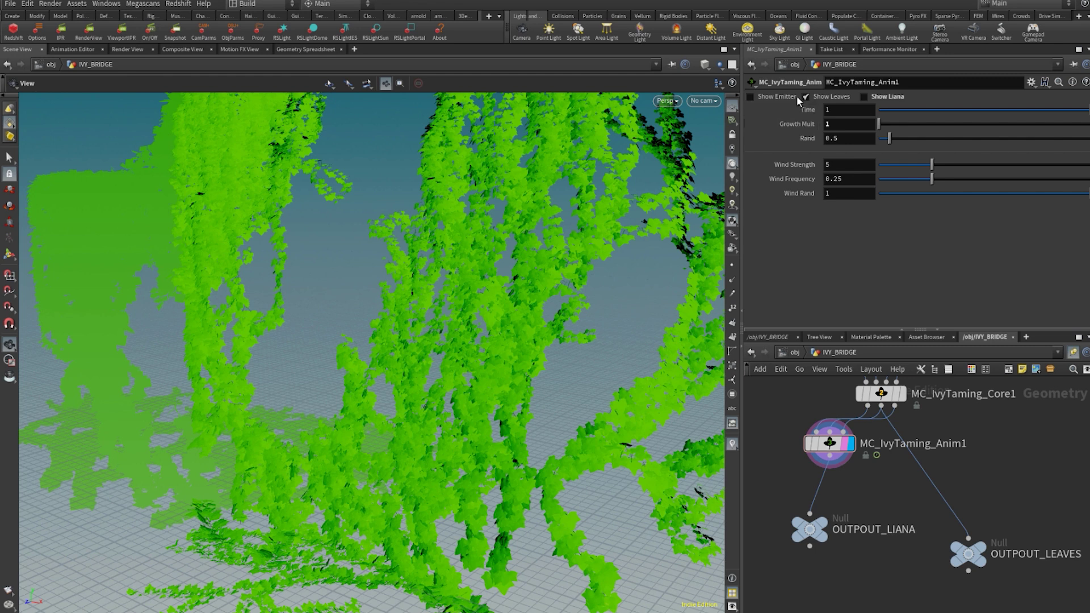
click(798, 102)
- Rewire MC_IvyTaming_Anim1 to feed OUTPOUT_LEAVES and the first output of MC_IvyTaming_Core1 to feed OUTPOUT_LIANA, with OUTPOUT_LIANA displayed
drag(837, 445, 879, 461)
drag(968, 538, 871, 472)
drag(873, 461, 912, 461)
drag(812, 516, 868, 405)
click(821, 522)
click(822, 538)
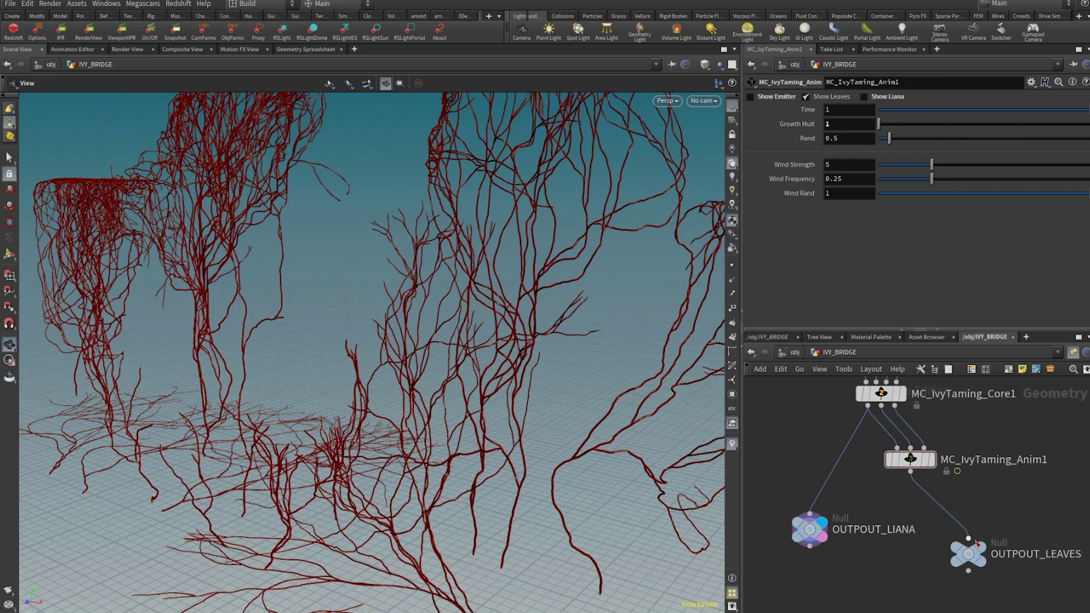
click(980, 547)
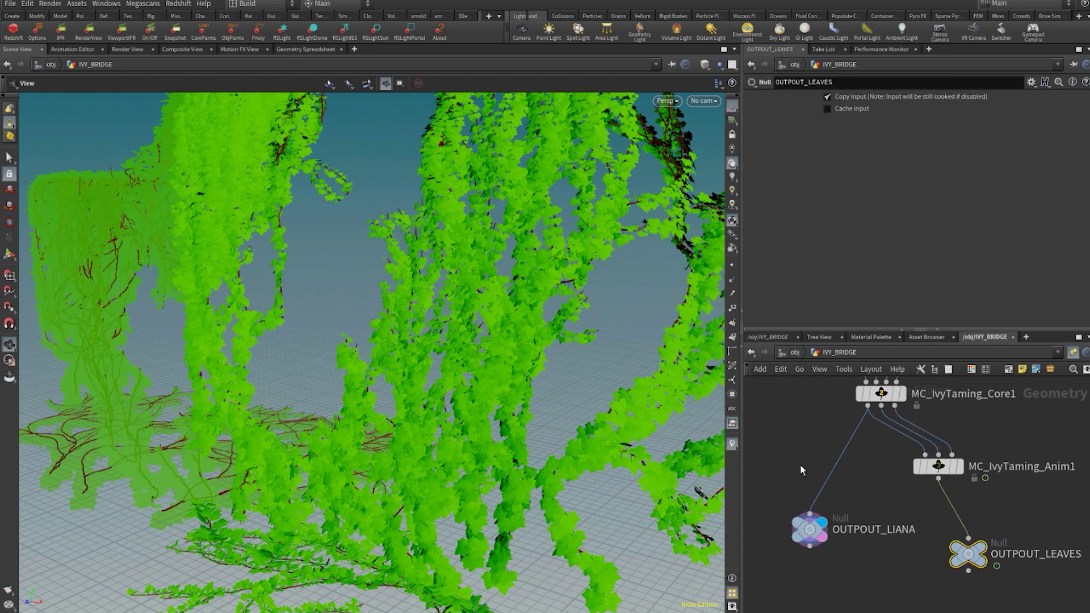
- Insert a Material node between MC_IvyTaming_Core1 and OUTPOUT_LIANA and assign /mat/IVY_LIANA to it
key(Tab)
text(mer)
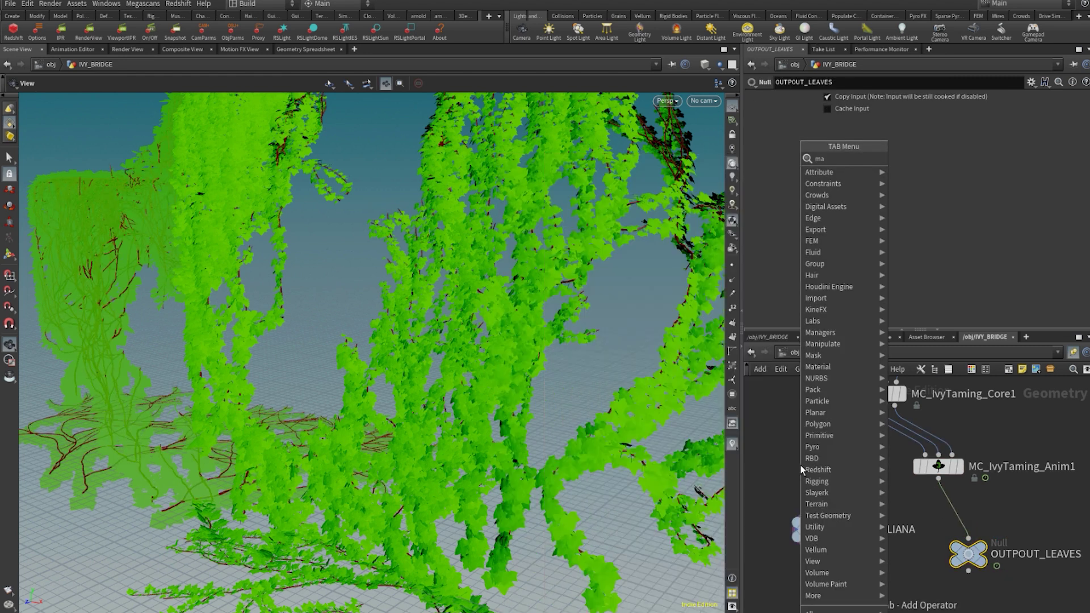
key(Return)
click(818, 476)
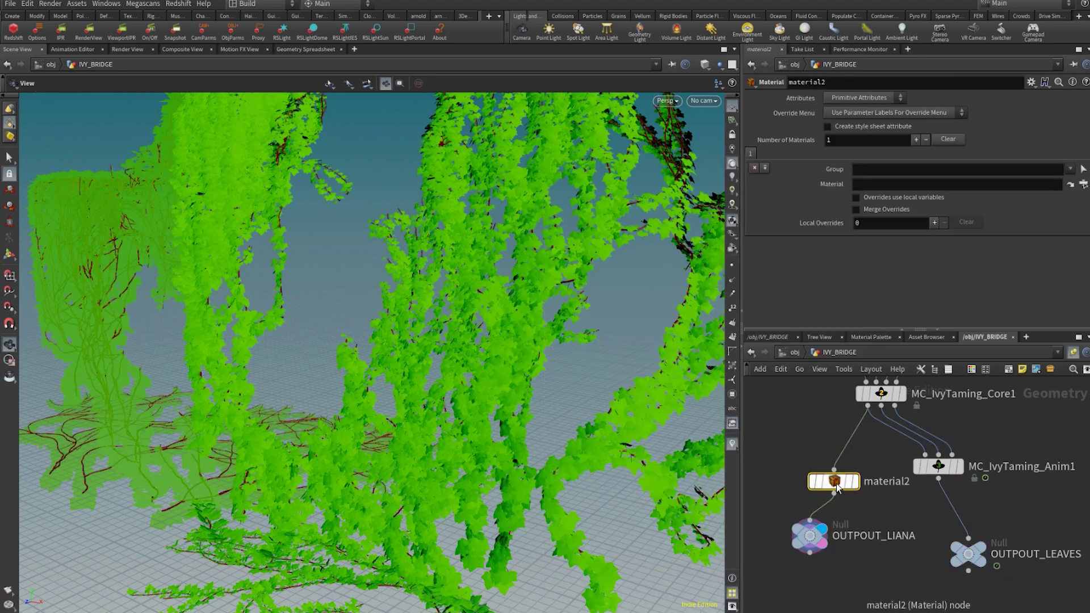
click(1083, 183)
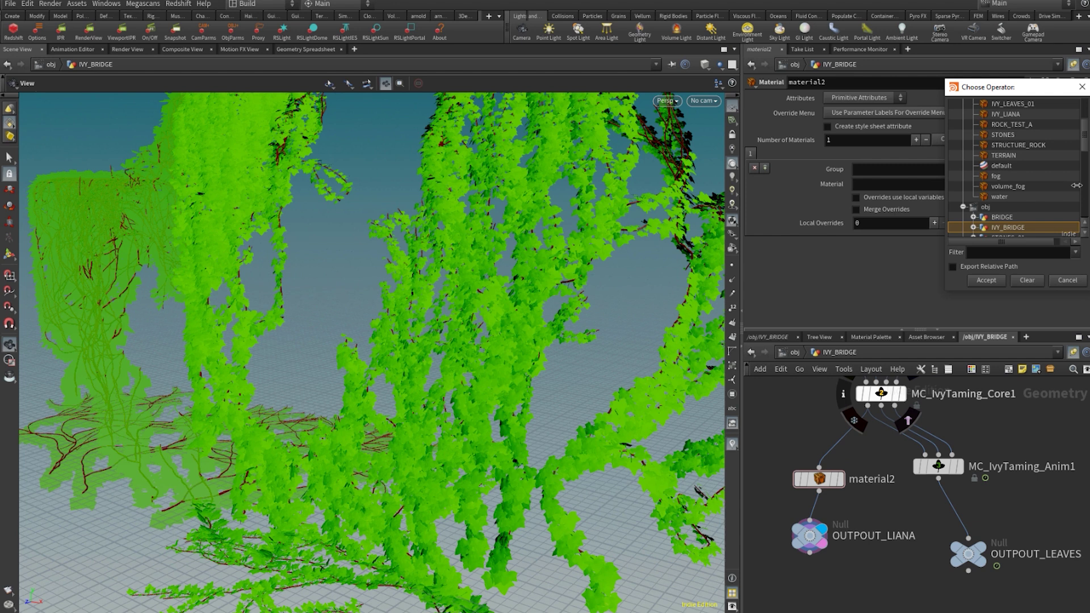
double_click(1043, 175)
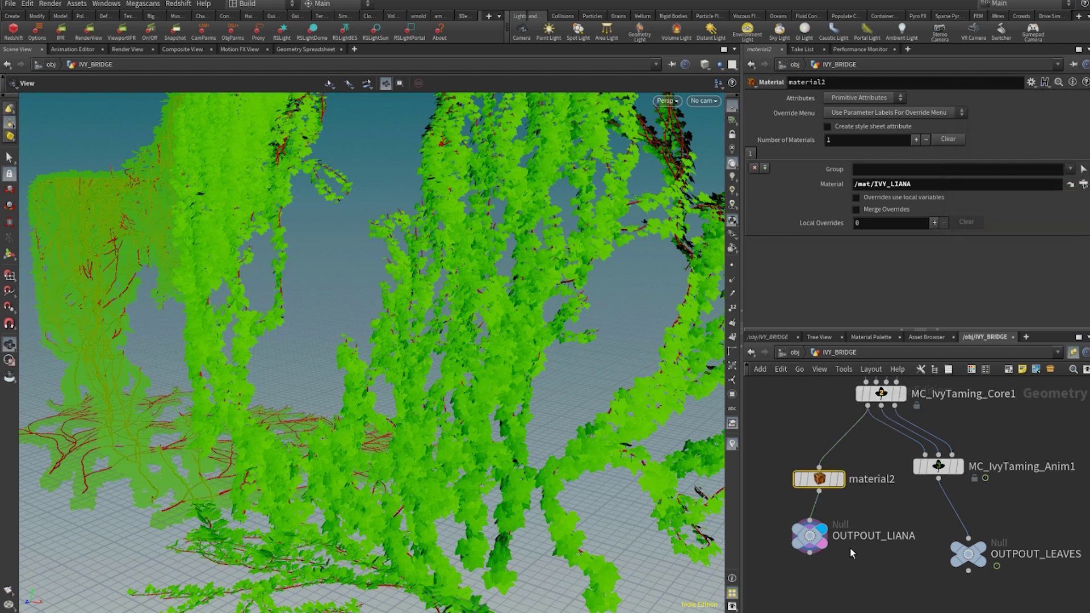
drag(817, 542, 827, 566)
- Display OUTPOUT_LEAVES and examine which point attributes its node info lists
middle_drag(908, 554, 870, 515)
click(957, 486)
drag(935, 517, 938, 542)
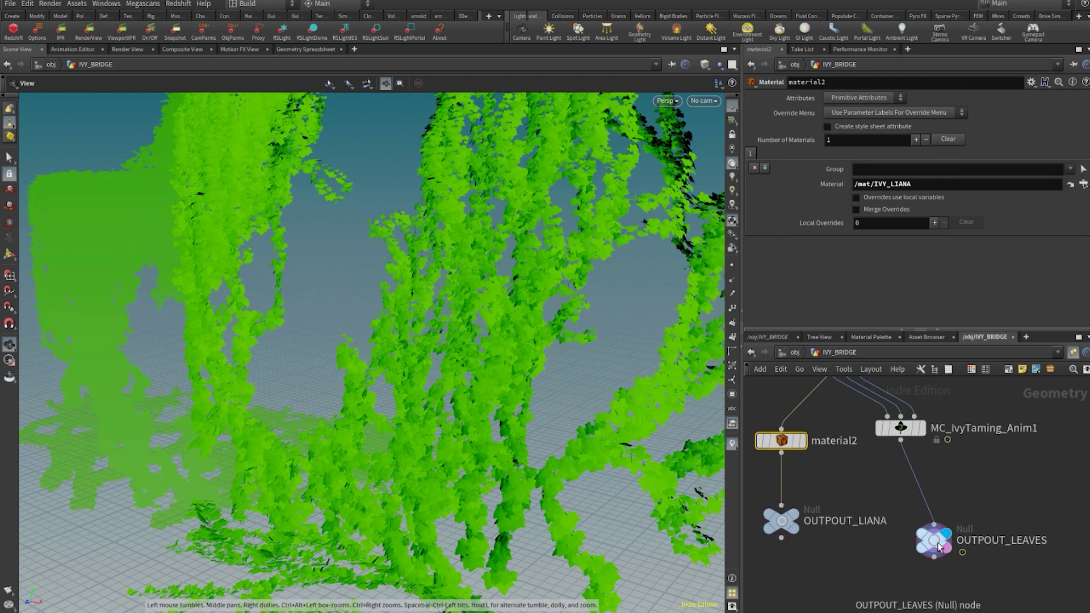
middle_click(939, 547)
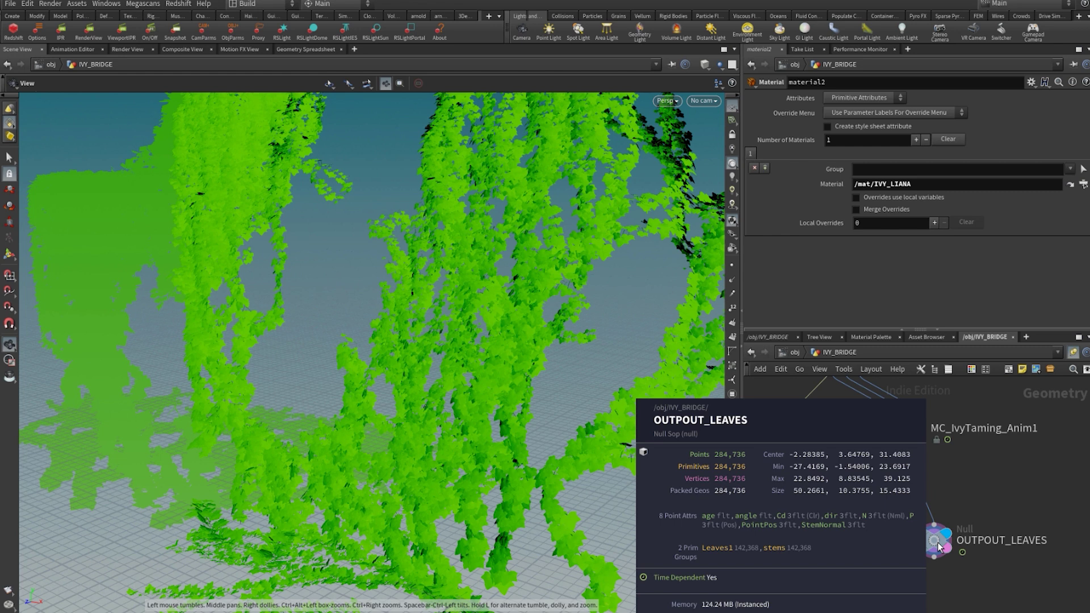
- Insert an Attribute Wrangle node between MC_IvyTaming_Anim1 and OUTPOUT_LEAVES
key(Tab)
text(attributewr)
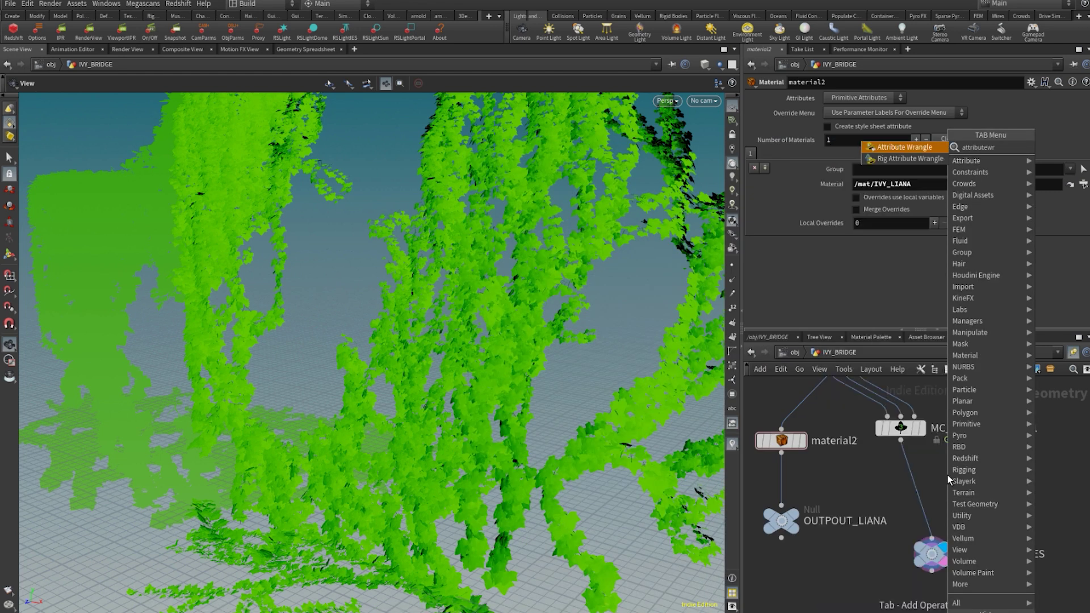
key(Return)
click(949, 475)
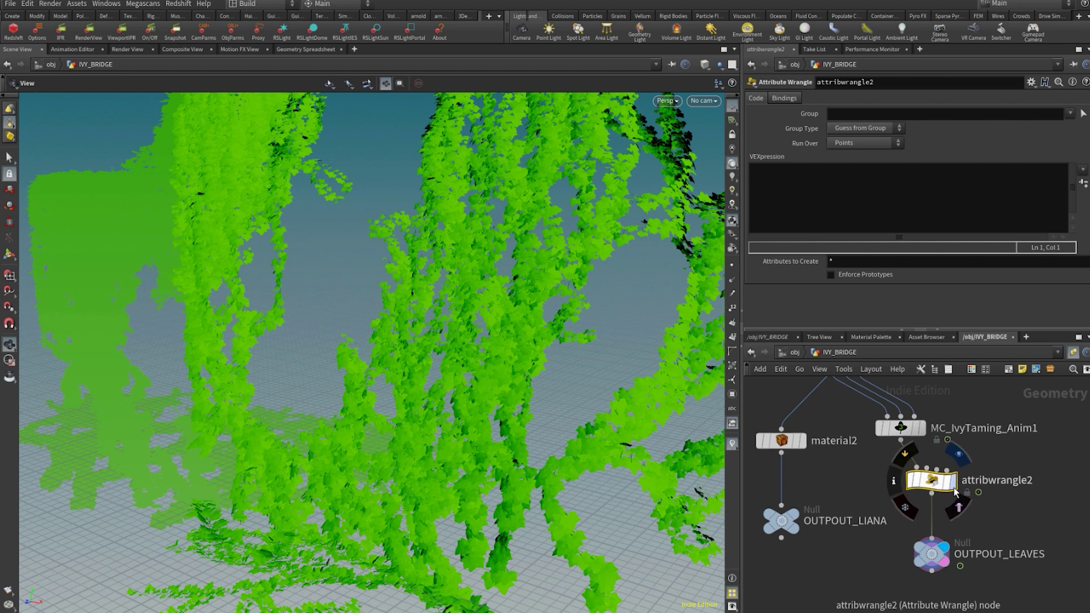
click(826, 219)
text(@)
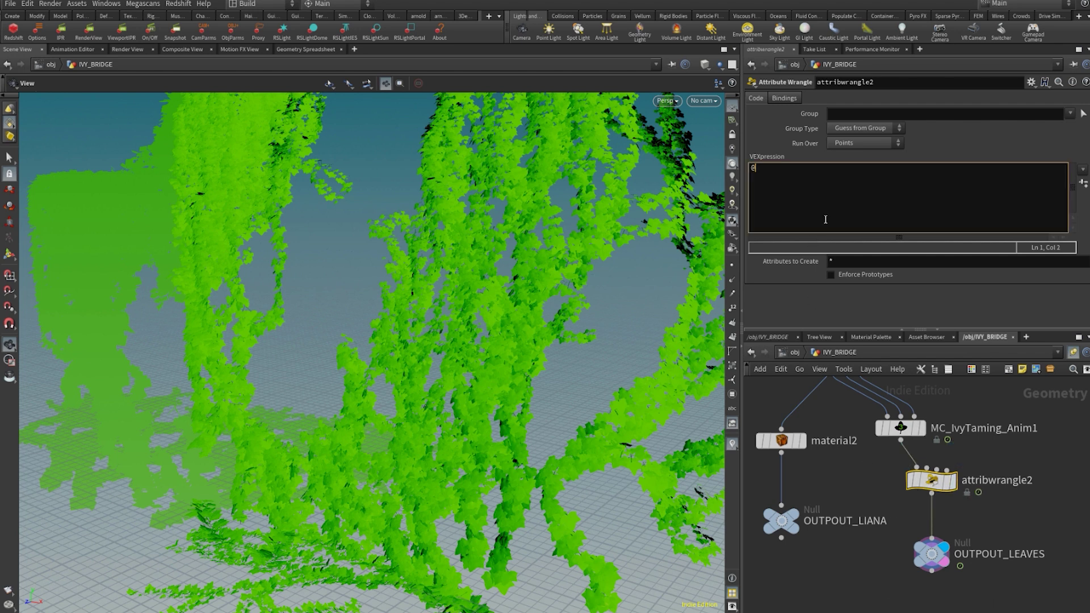
text(id = rand())
text(@age))
click(750, 166)
text(f)
key(Right)
key(Delete)
key(Delete)
text(variation)
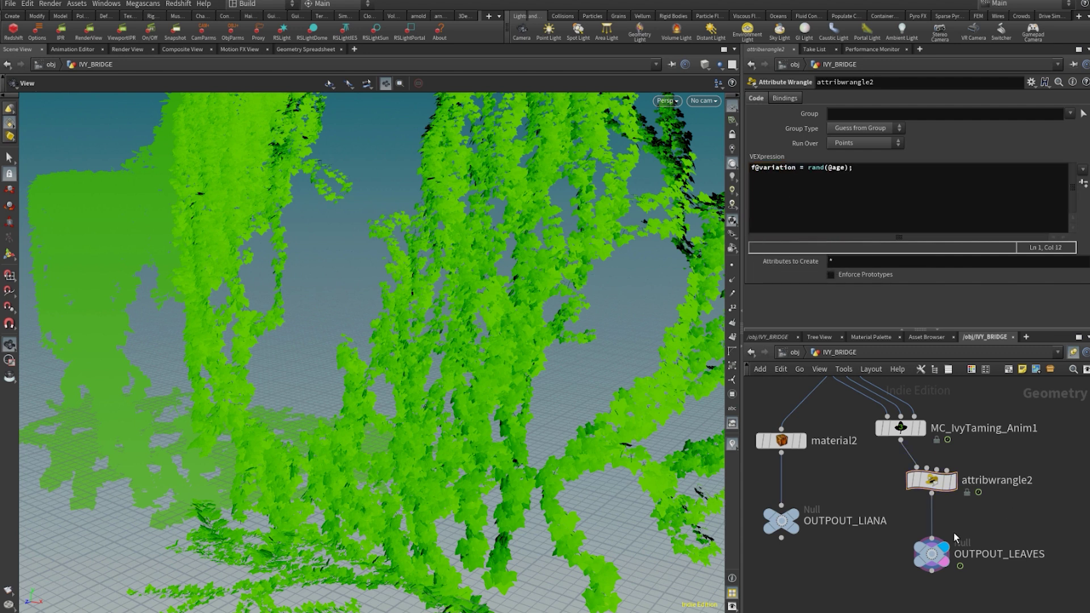
middle_click(938, 551)
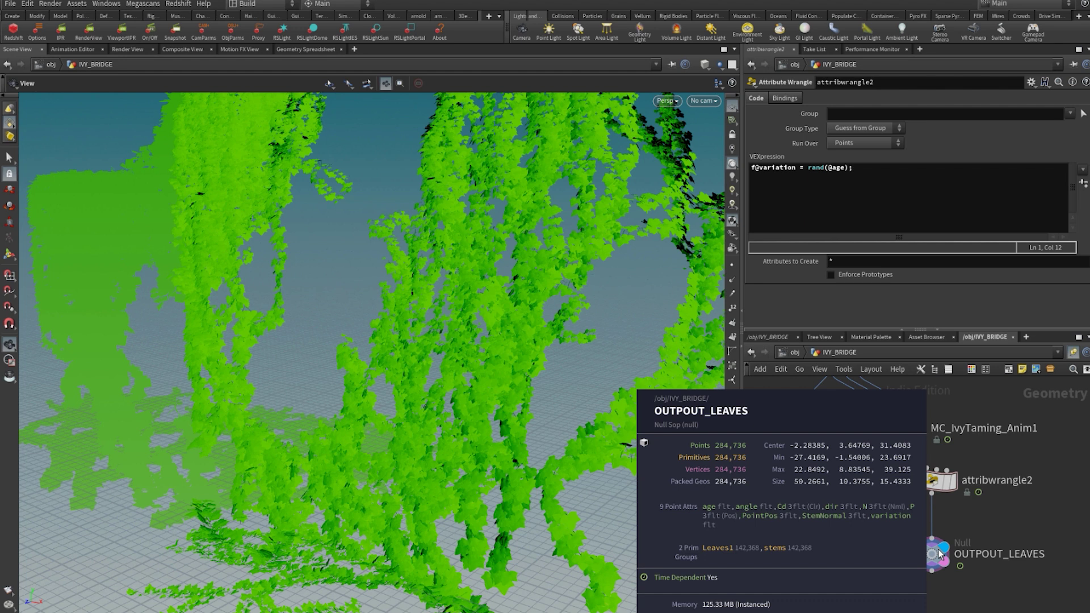
scroll(938, 553, down, 2)
click(905, 191)
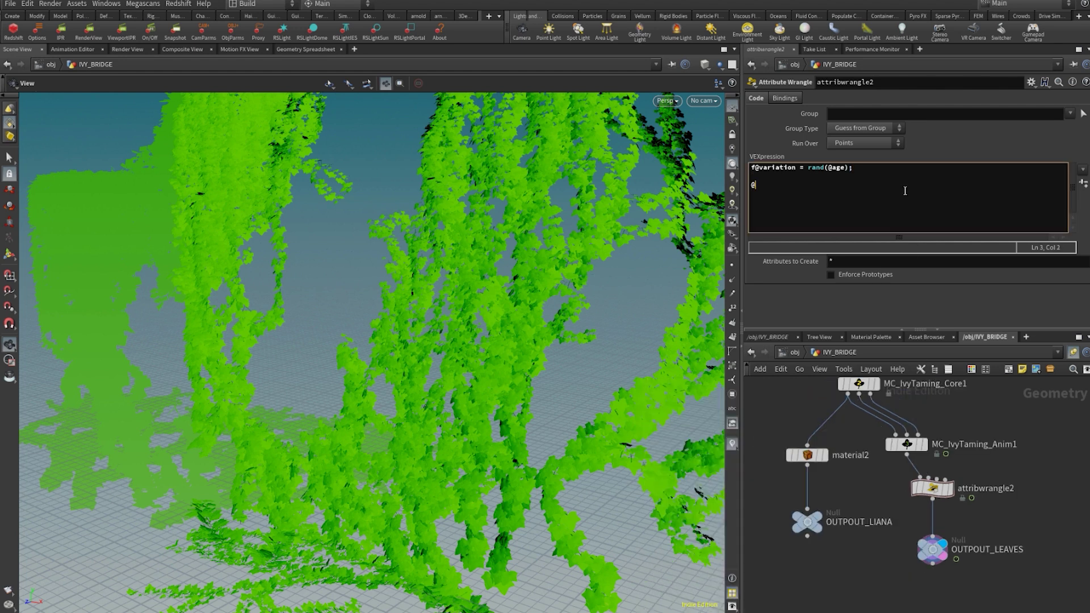
text(@Cd = @variation;)
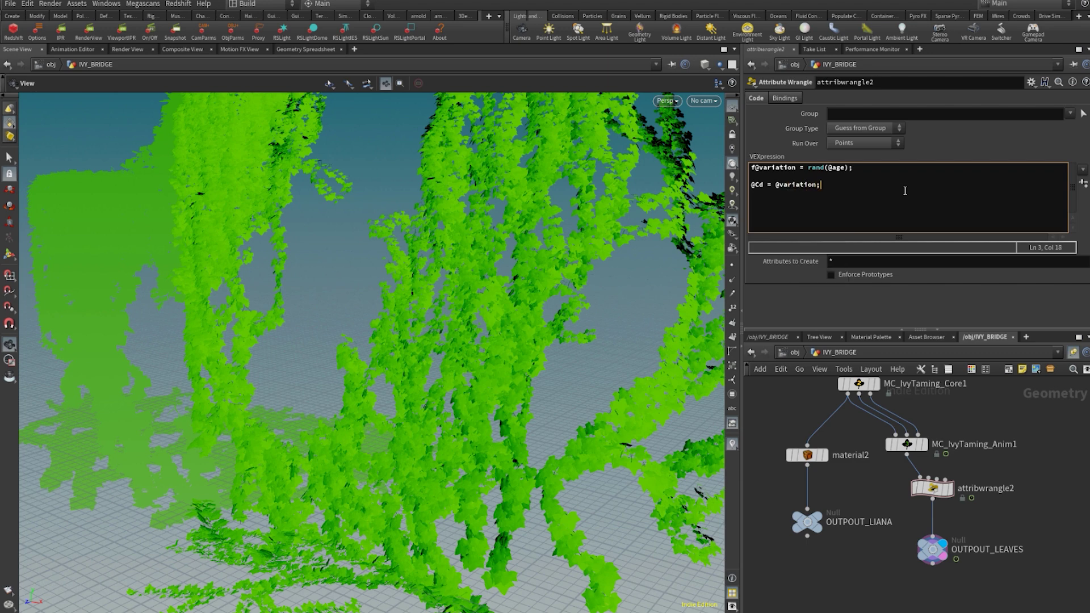
click(1021, 515)
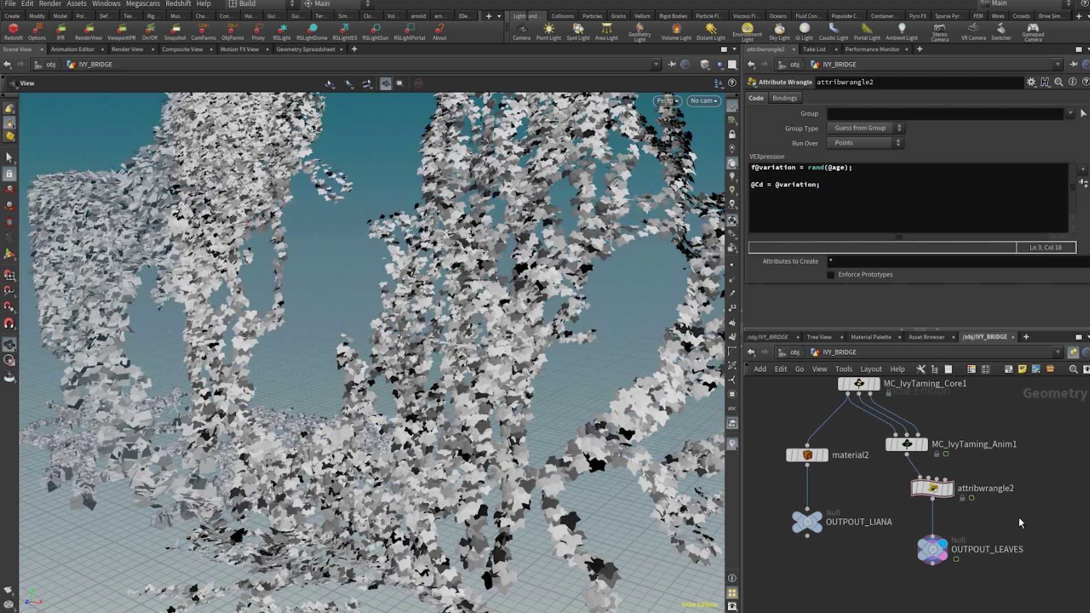
right_drag(432, 372, 380, 366)
drag(381, 367, 695, 250)
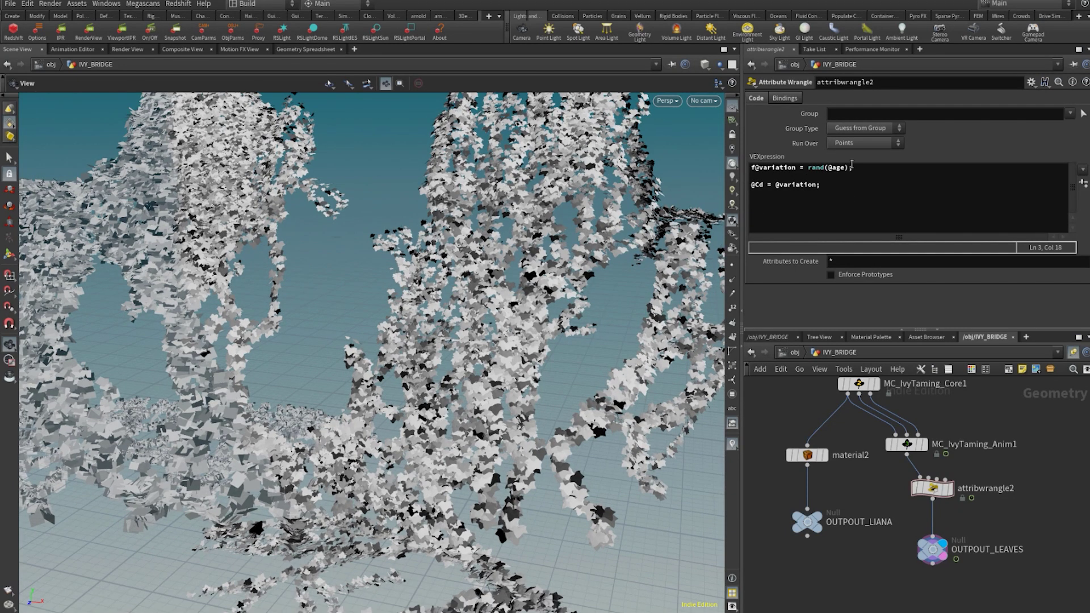
click(856, 165)
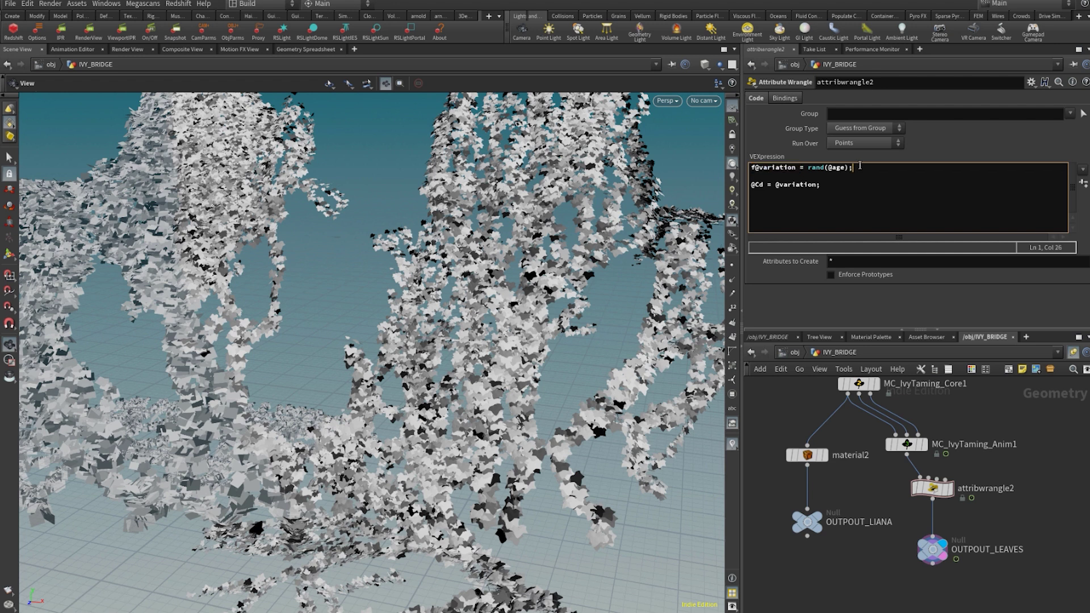
key(Return)
text(f@variation )
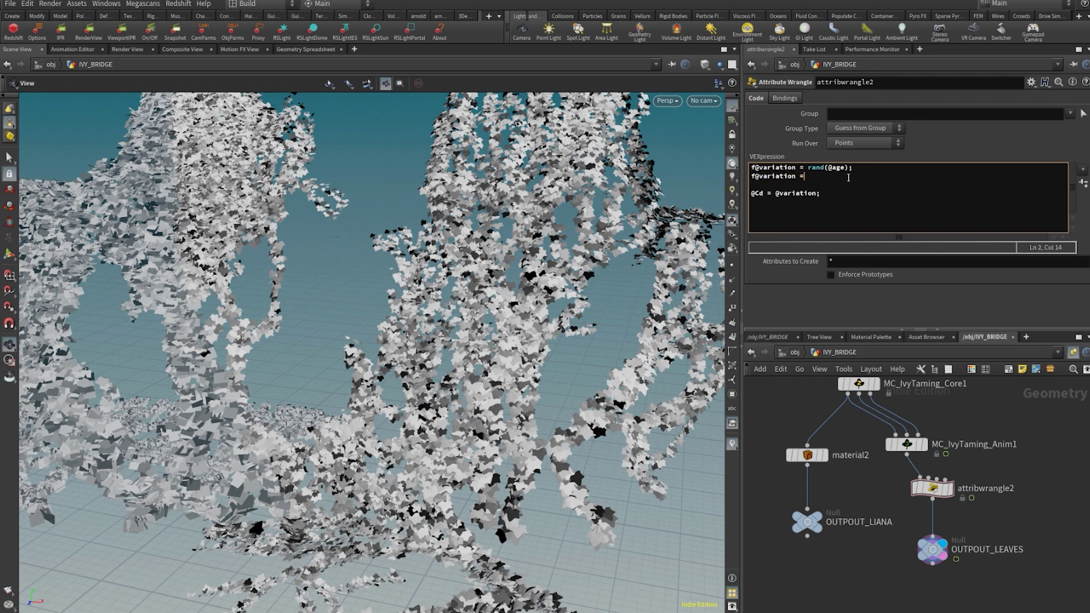
text(= chramp("remap", f@variation)
click(878, 176)
key(BackSpace)
click(950, 175)
text(;)
- Create the wrangle's Remap ramp and shape it with points at about position 0.417, value 0, and position 0.721, value 0.385
click(1083, 183)
scroll(920, 239, down, 2)
click(927, 253)
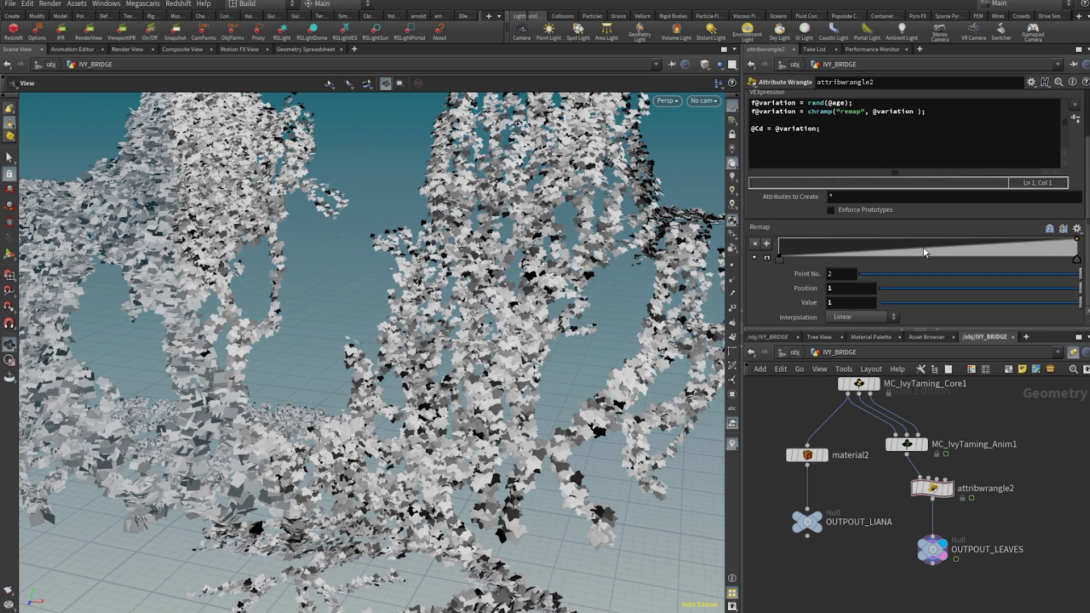
drag(928, 257, 904, 258)
click(768, 257)
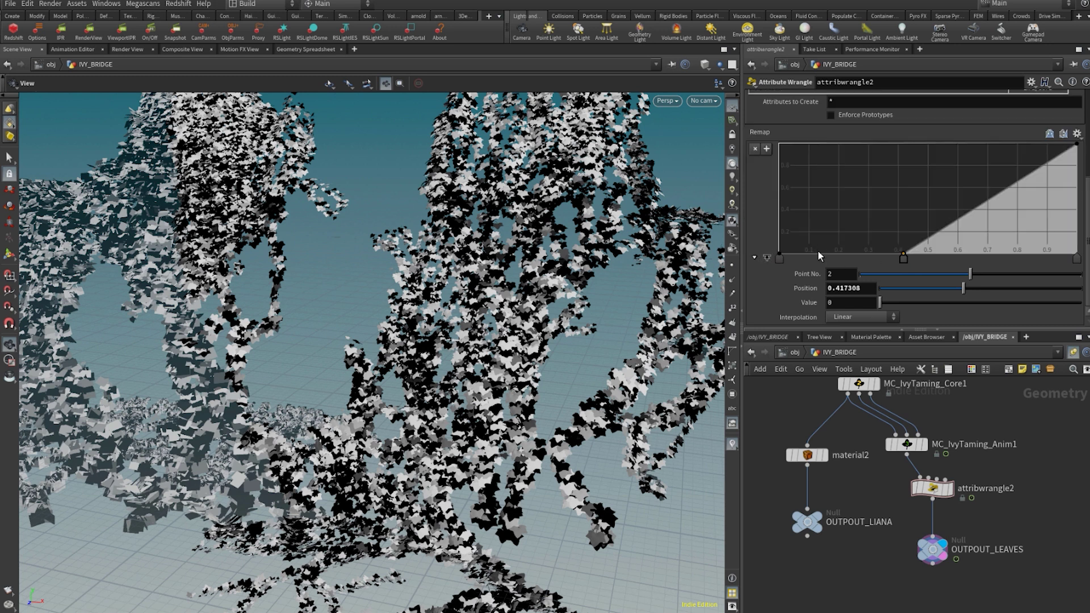
click(782, 260)
drag(807, 251, 772, 264)
drag(1025, 194, 994, 212)
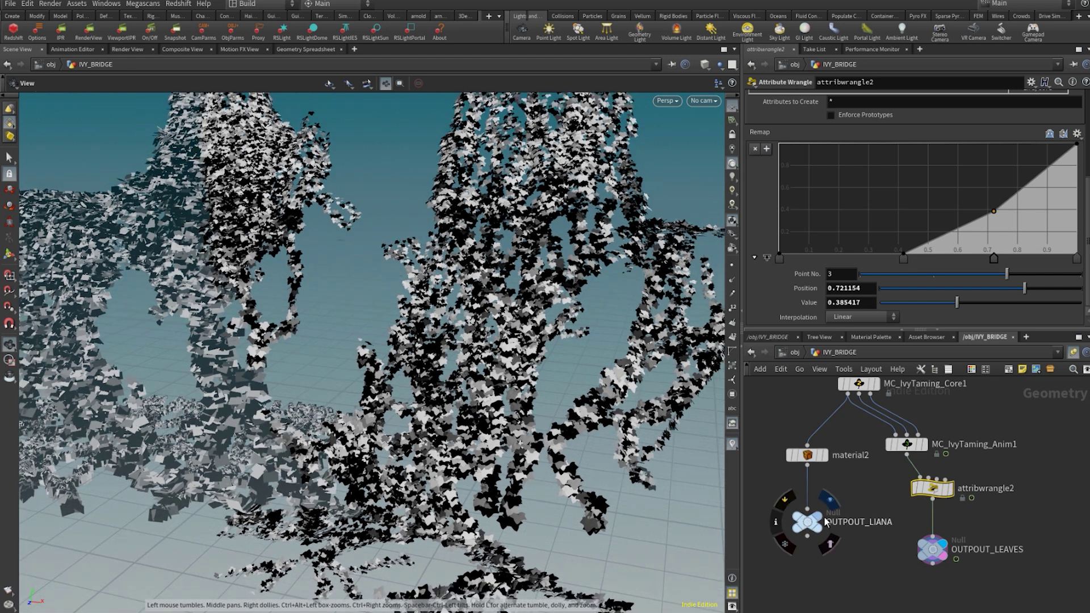
- Display OUTPOUT_LIANA, then open the IVY_LEAVES_01 material's network in /mat
click(819, 524)
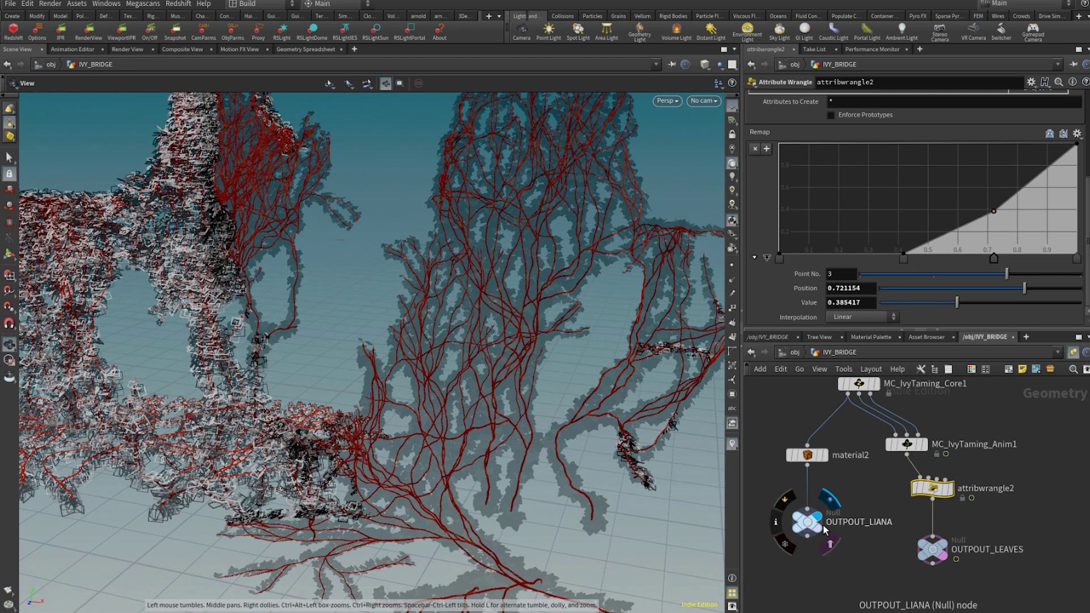
click(795, 352)
click(853, 357)
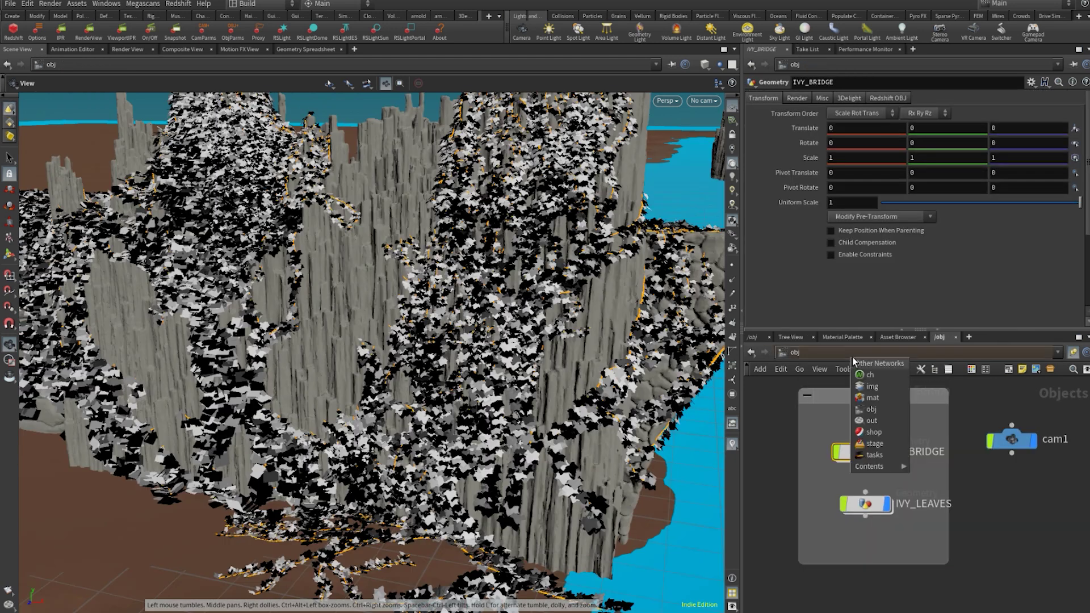
click(874, 400)
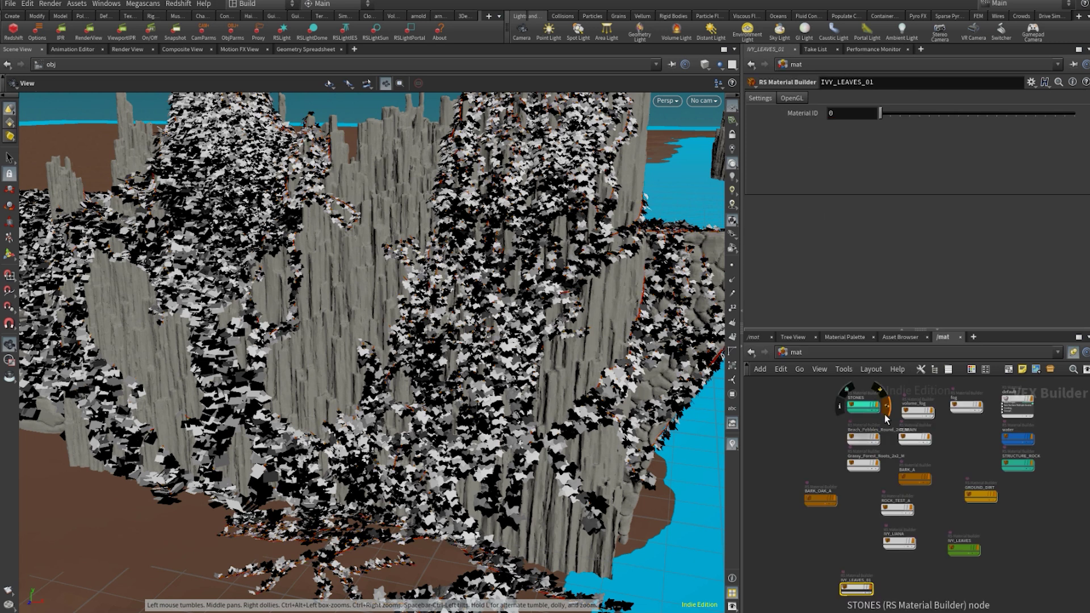
double_click(873, 491)
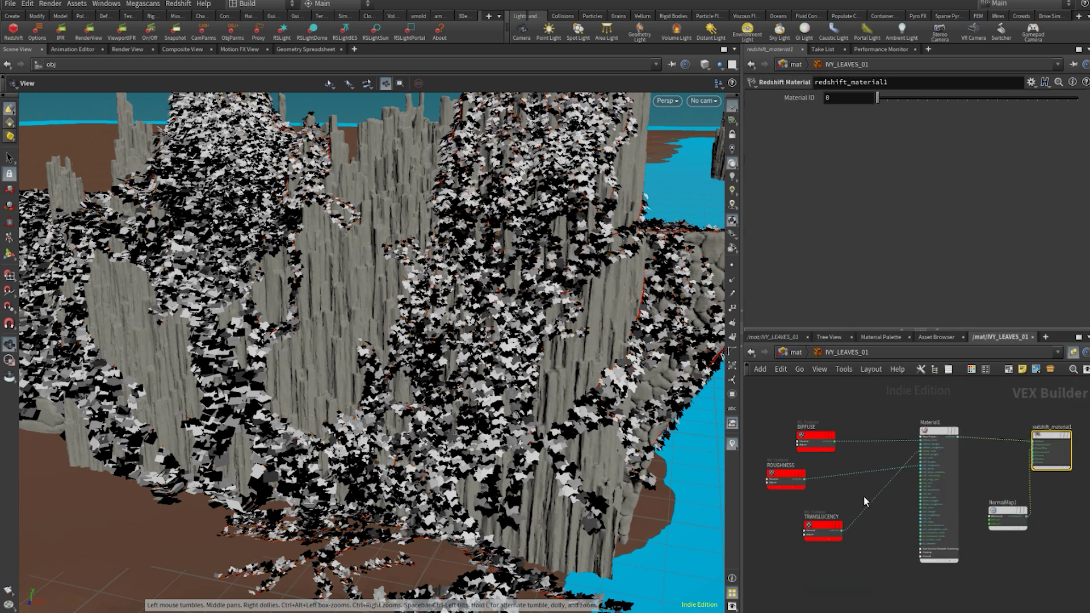
- Insert an RS Color Mix node between the DIFFUSE texture and Material1
scroll(915, 434, up, 3)
key(Tab)
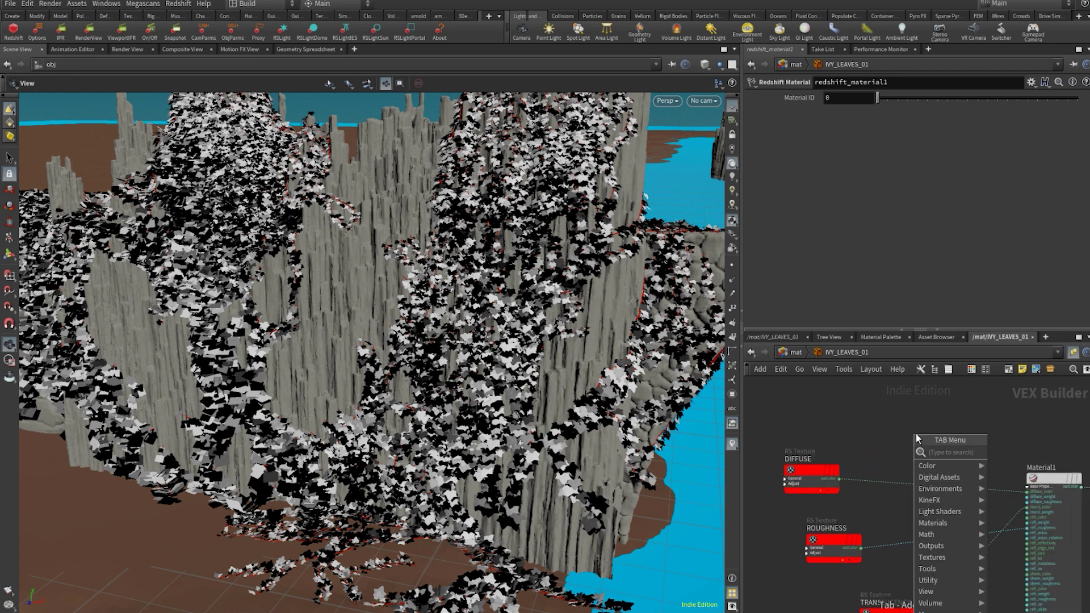
text(rscolormix)
key(Return)
click(915, 434)
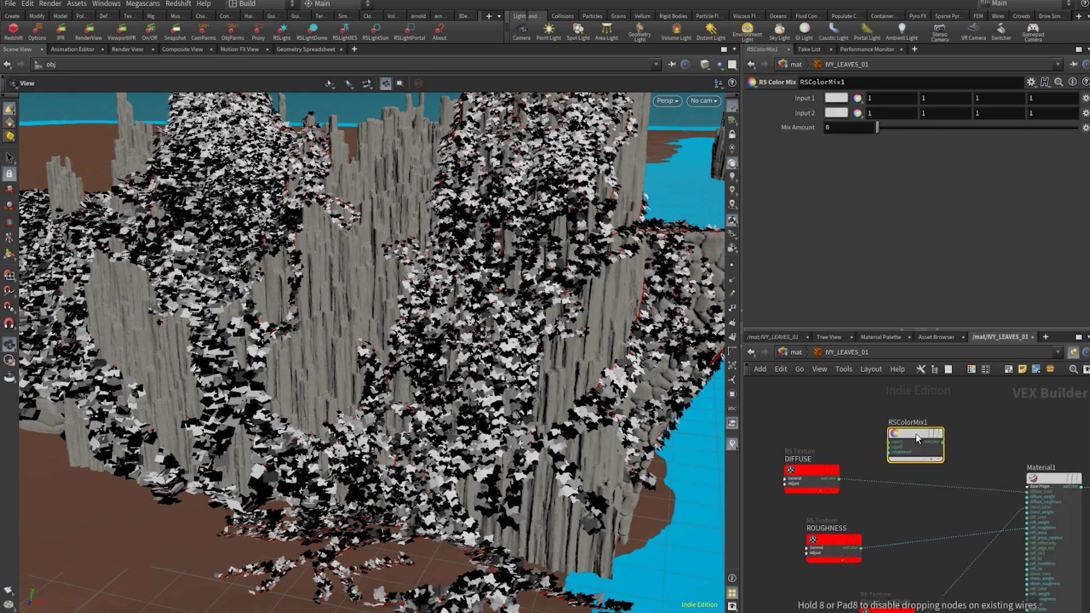
drag(915, 434, 926, 462)
- Insert a copy of the color mix node between the TRANSLUCENCY texture and Material1, and tidy the node layout
key(ctrl+v)
drag(915, 514, 966, 597)
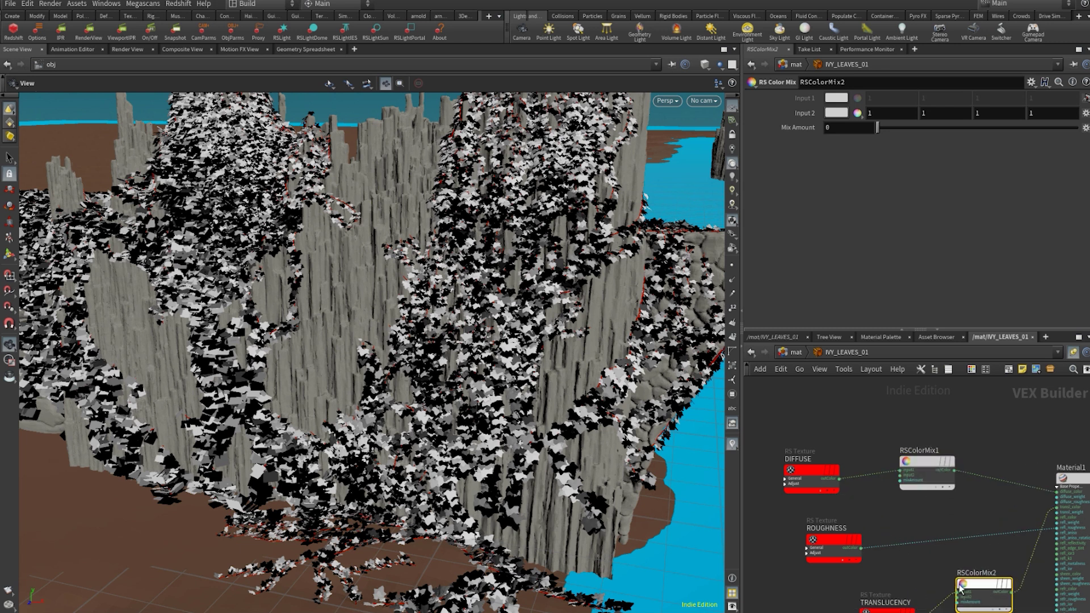
middle_drag(915, 569, 910, 512)
drag(873, 558, 831, 545)
drag(984, 533, 982, 550)
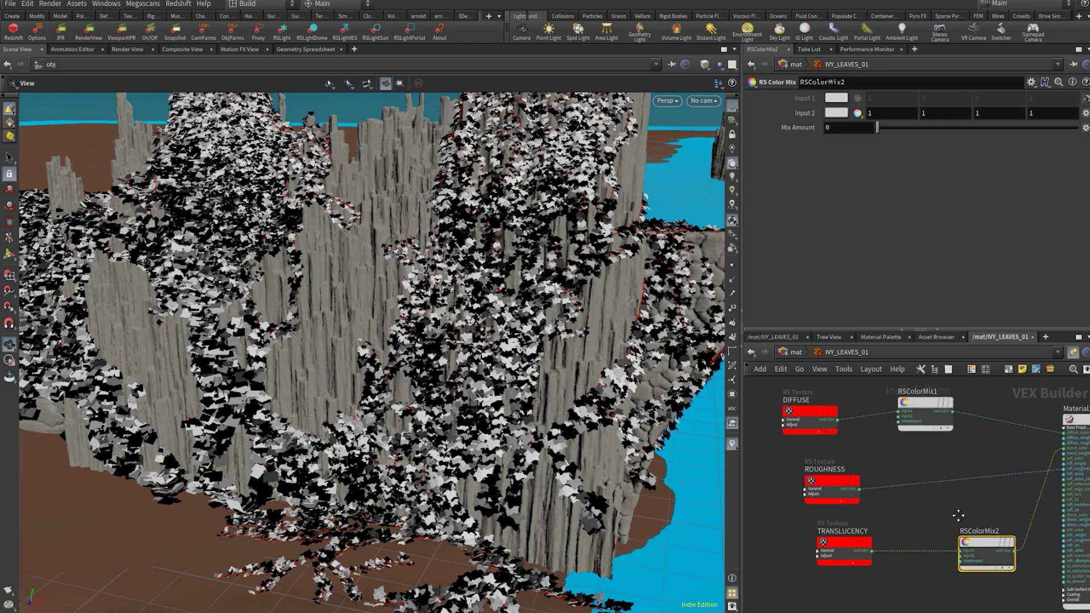
middle_drag(957, 516, 999, 576)
- Add an RS Scalar User Data node named variation_attribute above DIFFUSE and set its attribute name to variation
click(900, 423)
key(Tab)
text(scalar)
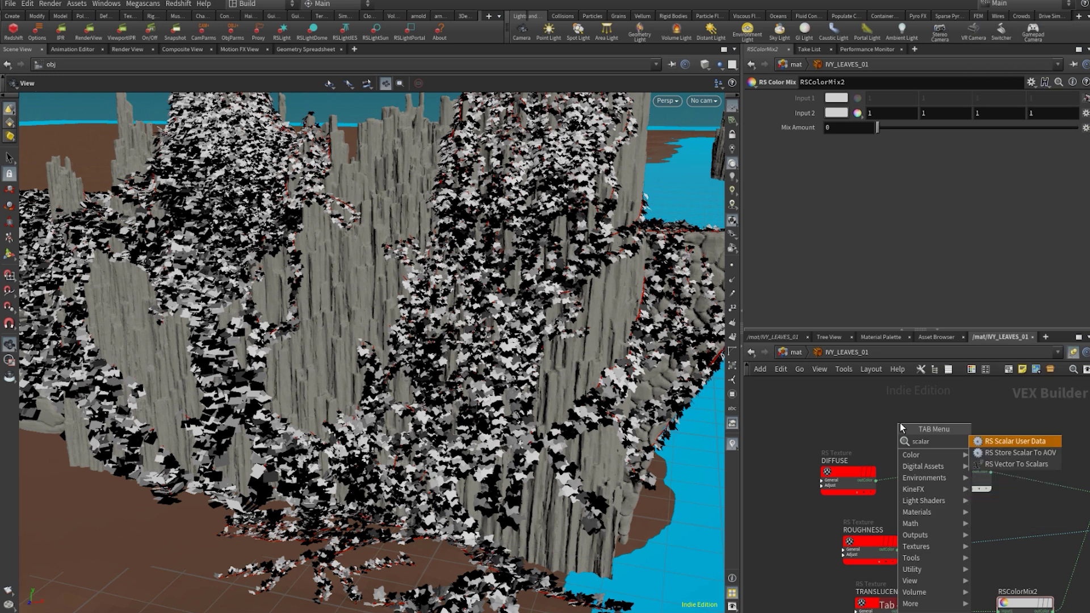
key(Return)
click(841, 420)
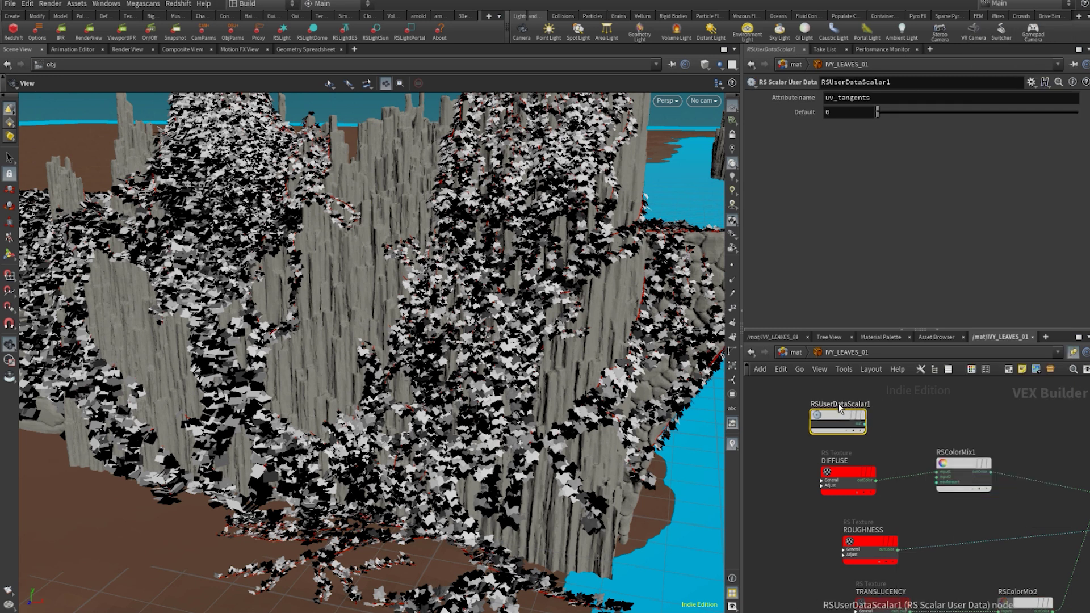
double_click(838, 404)
text(variation_attribute)
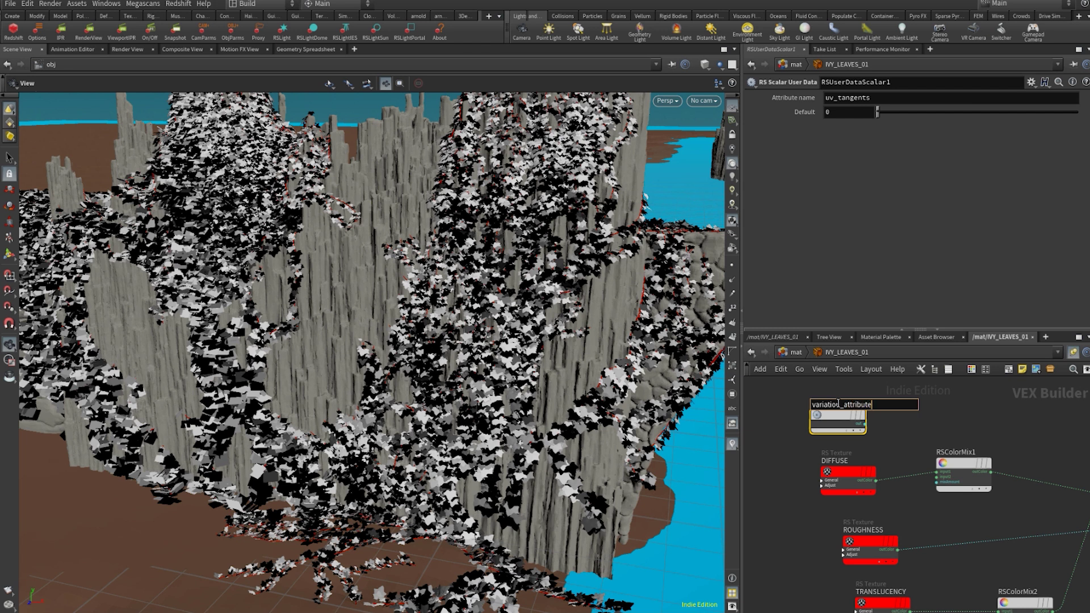
key(Return)
double_click(868, 97)
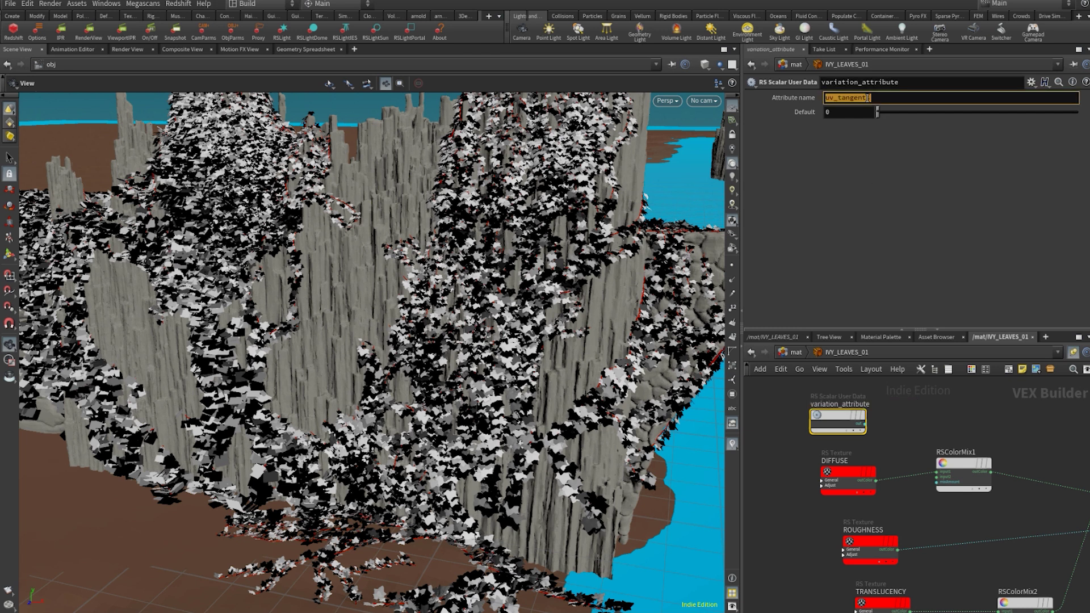
text(variation)
key(Return)
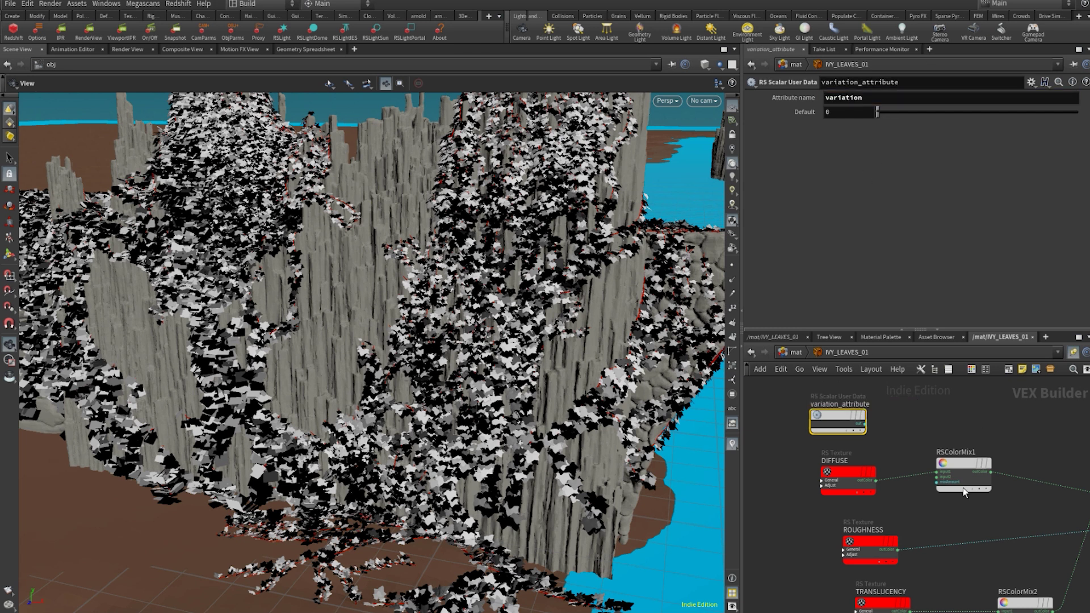
- Connect variation_attribute's output to the mix amount inputs of RSColorMix1 and RSColorMix2
drag(867, 424, 937, 482)
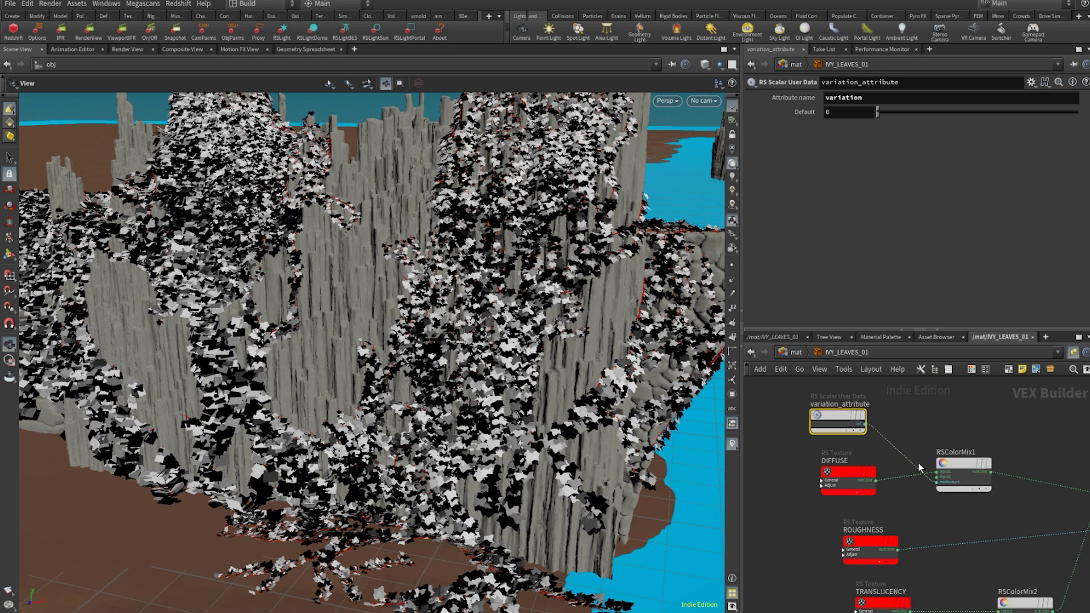
click(865, 424)
middle_drag(954, 568, 906, 571)
click(938, 509)
- Add an RS Color Correction node and place it between the DIFFUSE texture and RSColorMix1
key(Tab)
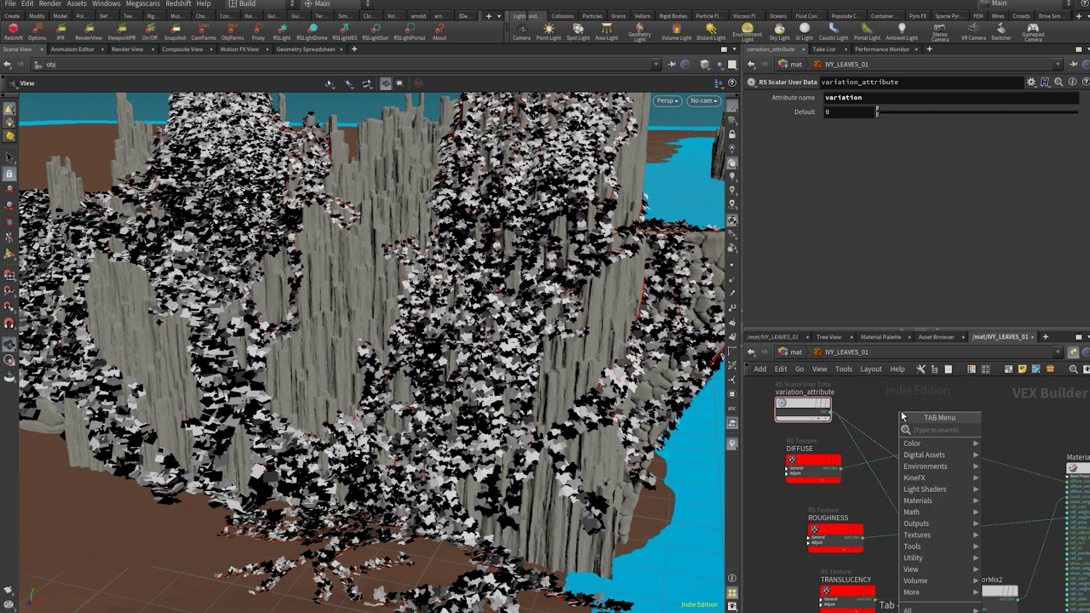
text(colorcor)
key(Return)
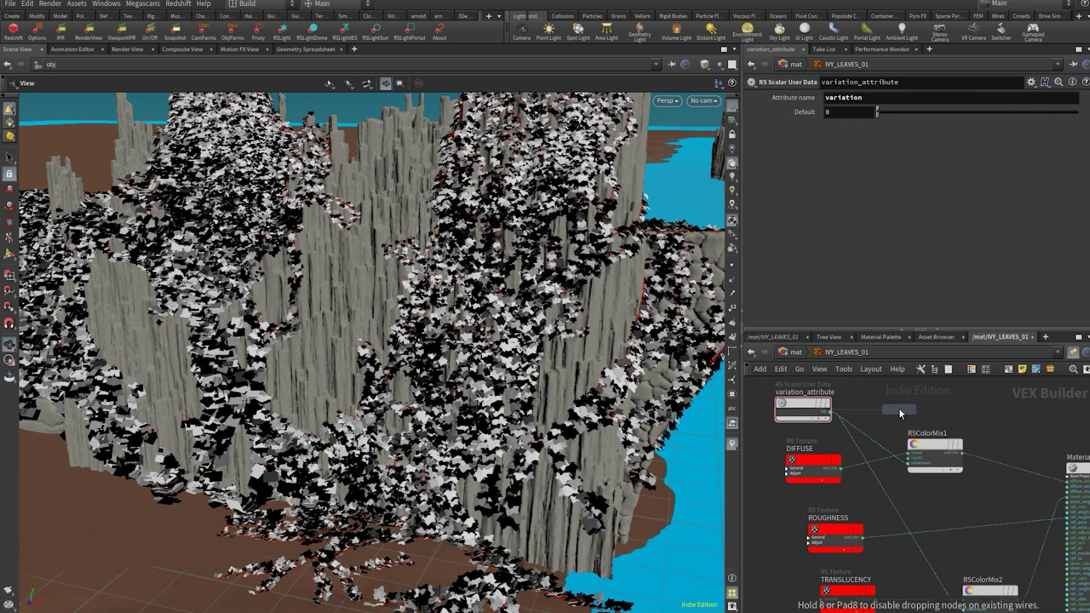
middle_drag(897, 404, 958, 421)
click(952, 414)
scroll(926, 474, down, 2)
drag(885, 480, 771, 471)
drag(948, 427, 878, 487)
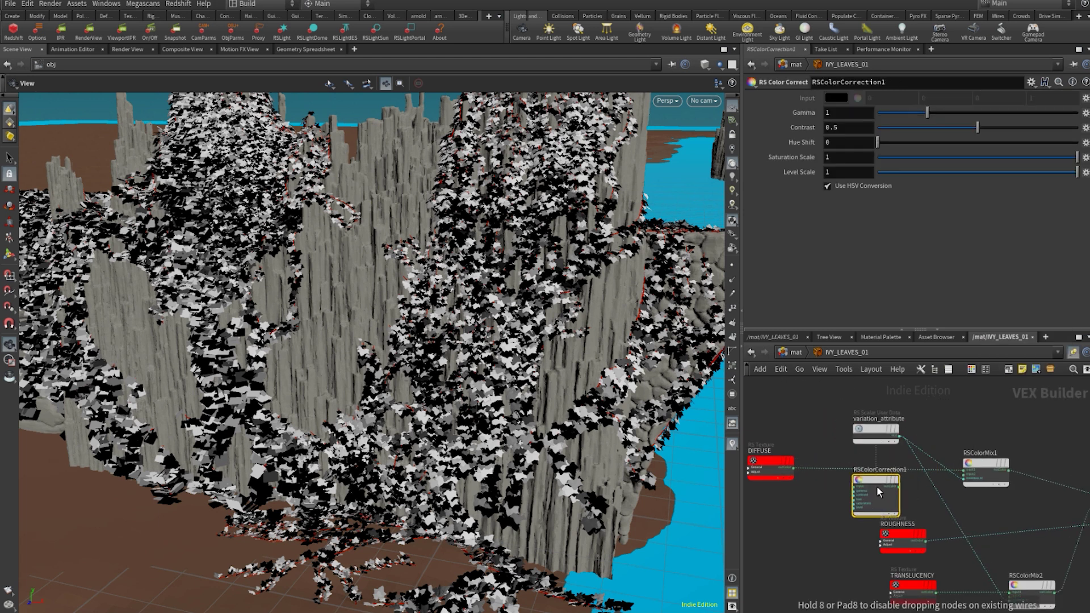
- Wire DIFFUSE into RSColorCorrection1's input and its output into input 2 of RSColorMix1
scroll(822, 489, up, 2)
drag(774, 453, 867, 487)
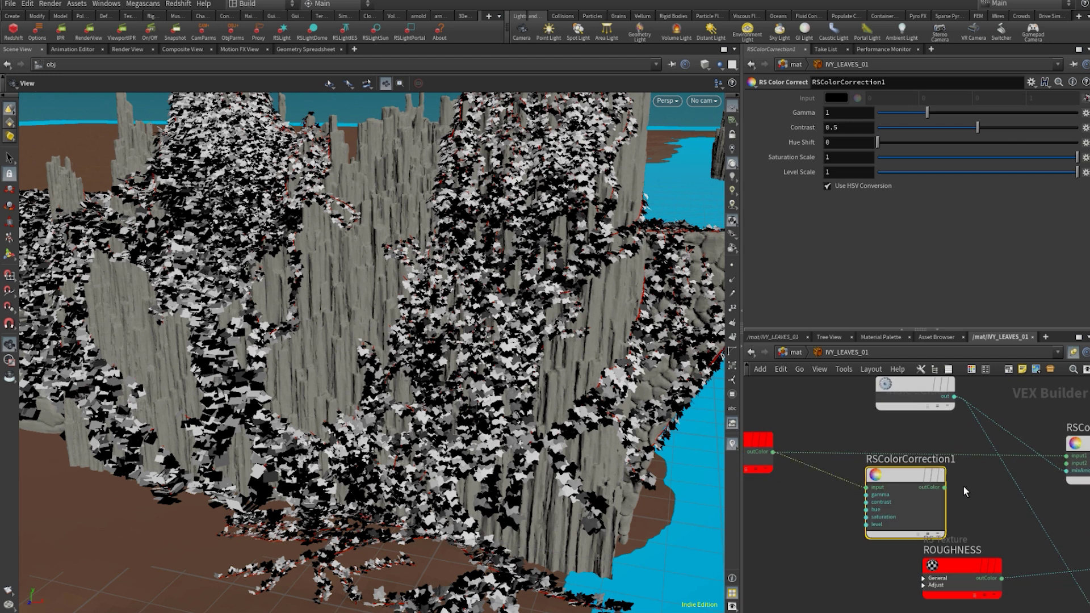
click(1065, 464)
scroll(1047, 469, down, 3)
middle_drag(1022, 505, 945, 448)
scroll(945, 448, down, 2)
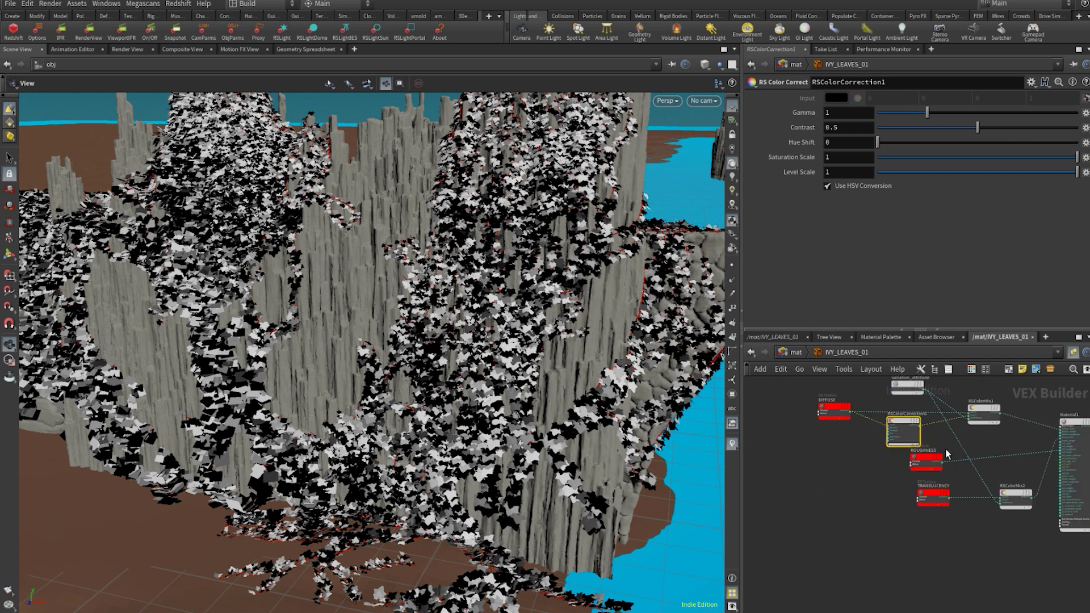
- Spread out the TRANSLUCENCY and ROUGHNESS nodes and place a reference copy of RSColorCorrection1 beside TRANSLUCENCY
drag(930, 500, 888, 525)
drag(929, 462, 909, 481)
drag(906, 421, 976, 556)
scroll(907, 430, up, 1)
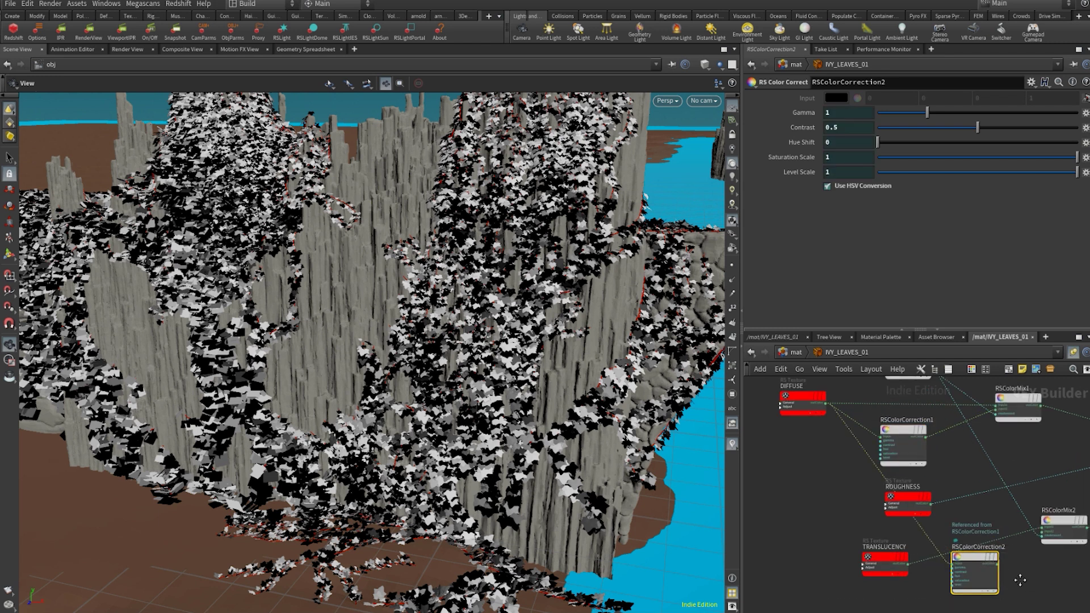
- Wire TRANSLUCENCY into RSColorCorrection2 and its output into input 2 of RSColorMix2
middle_drag(1020, 579, 980, 522)
scroll(879, 484, up, 4)
drag(851, 486, 942, 486)
middle_drag(1037, 490, 908, 509)
drag(908, 506, 1000, 438)
scroll(967, 484, down, 3)
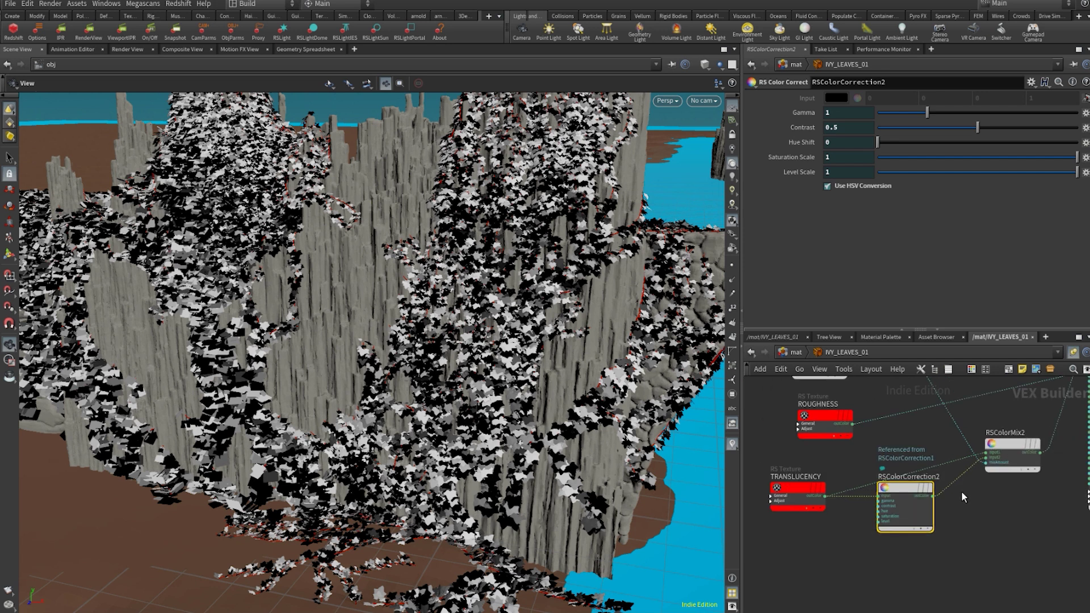
drag(913, 489, 913, 525)
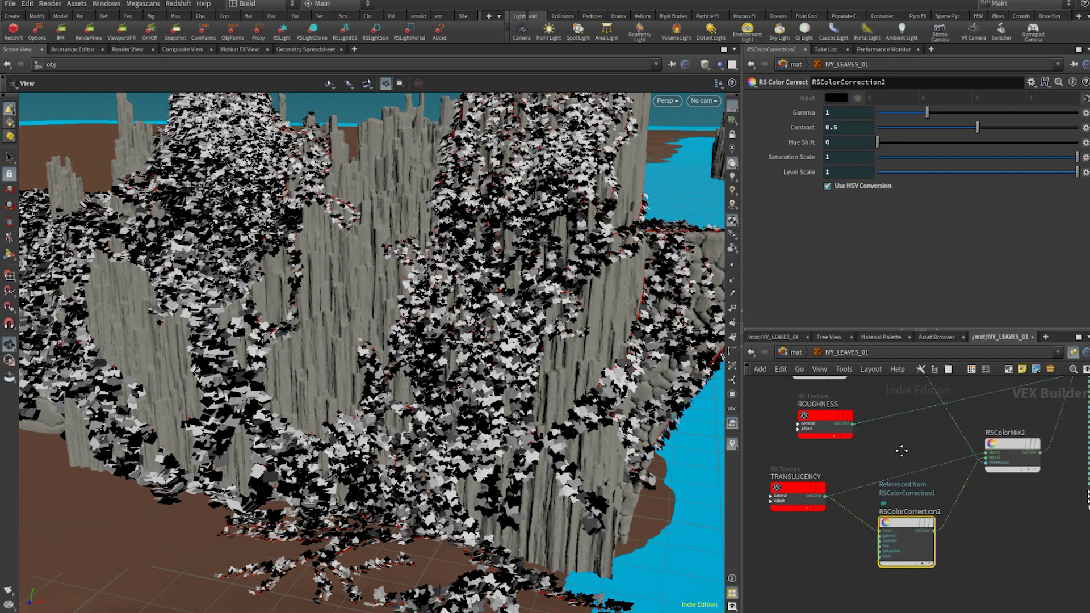
- Try a gamma of 1.49 on RSColorCorrection1 and check whether RSColorCorrection2 follows it
middle_drag(901, 451, 949, 369)
click(865, 437)
click(940, 452)
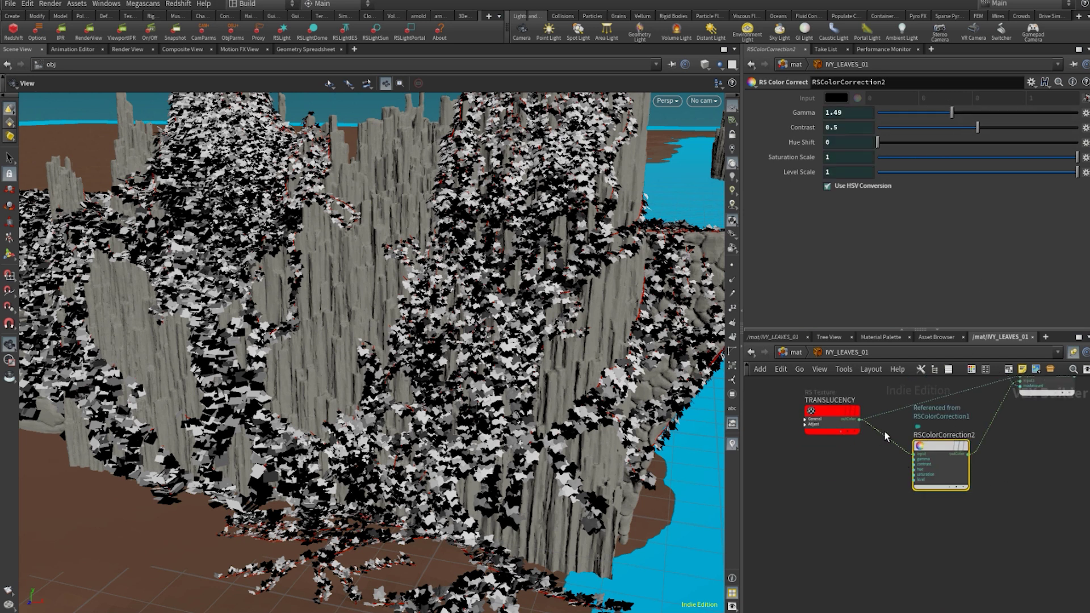
middle_drag(875, 452, 888, 560)
middle_drag(922, 445, 930, 533)
- Set RSColorCorrection1's hue shift to 12 and gamma to 1.2
click(884, 465)
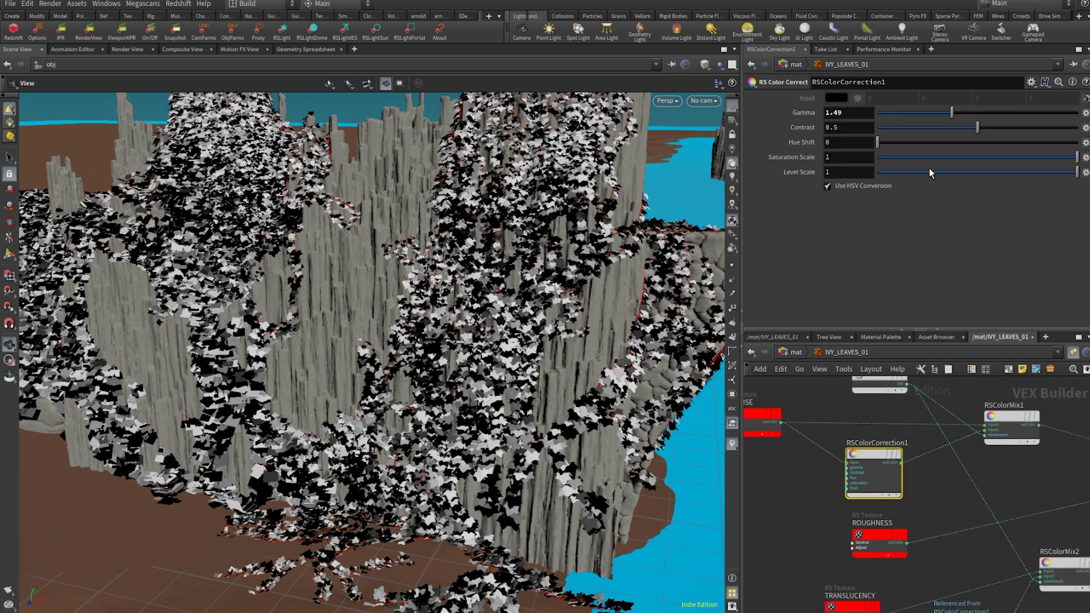
drag(886, 142, 884, 142)
click(851, 113)
text(12)
scroll(942, 461, down, 3)
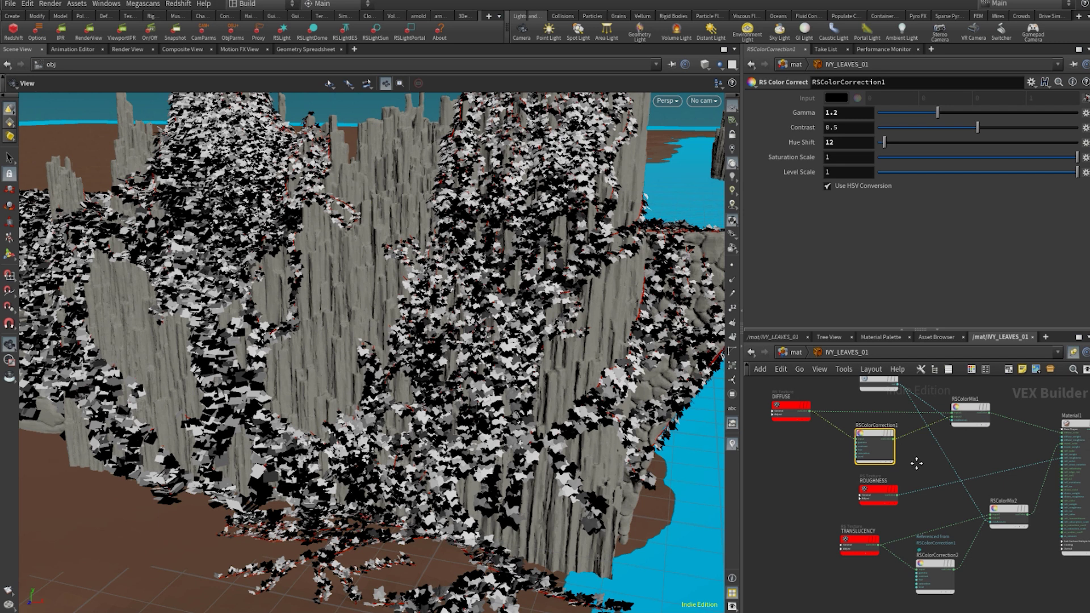
middle_drag(917, 464, 918, 485)
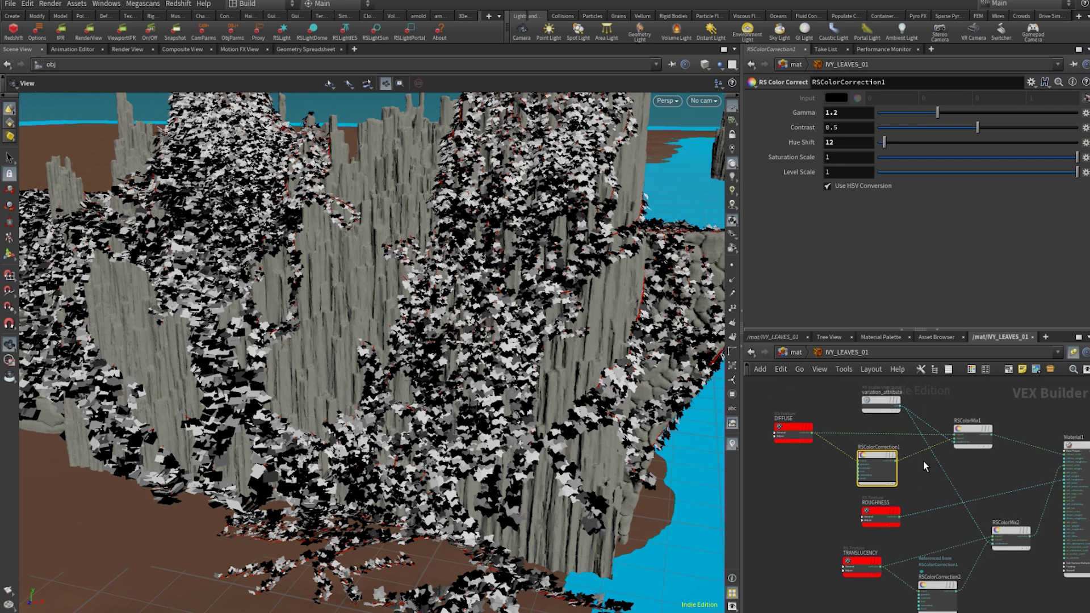
- Render the scene in the Redshift Render View and store a snapshot of the result
click(58, 33)
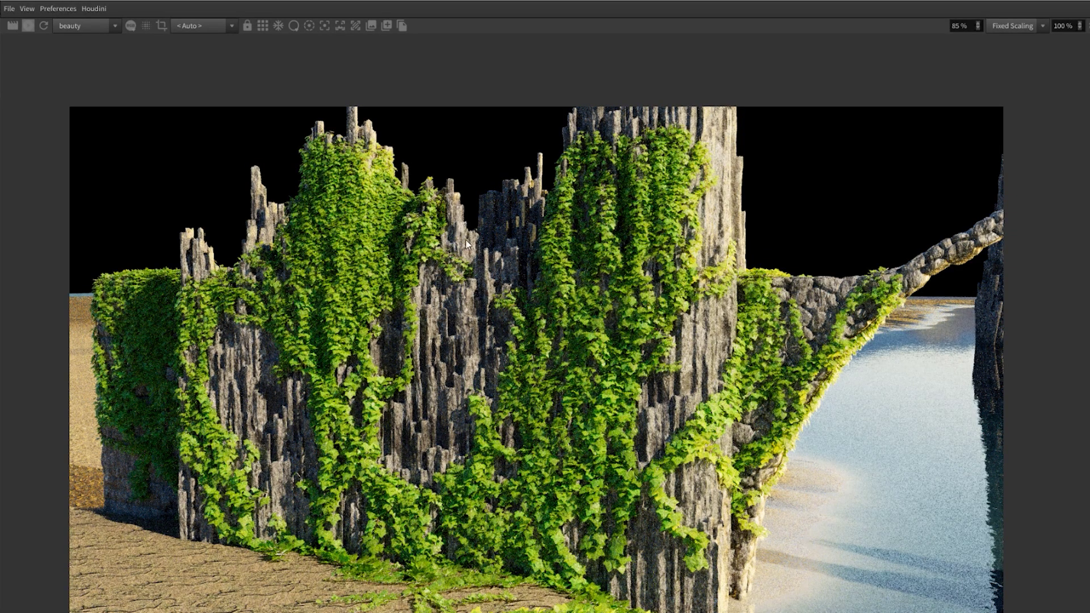
click(371, 26)
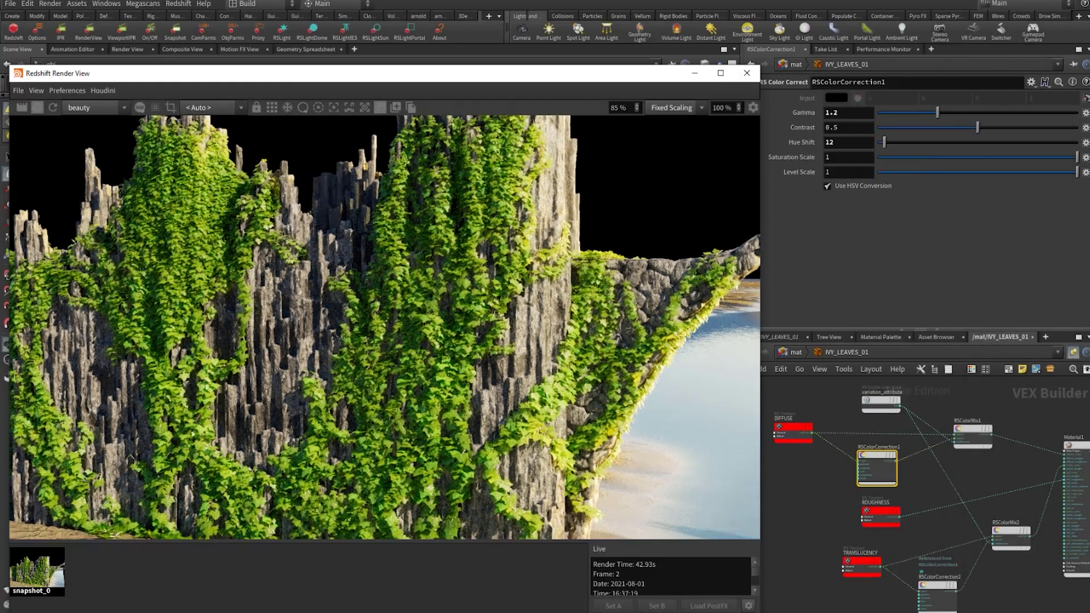
- Set RSColorCorrection1's hue shift to 50 and store a snapshot of the updated render
click(843, 139)
text(50)
key(Return)
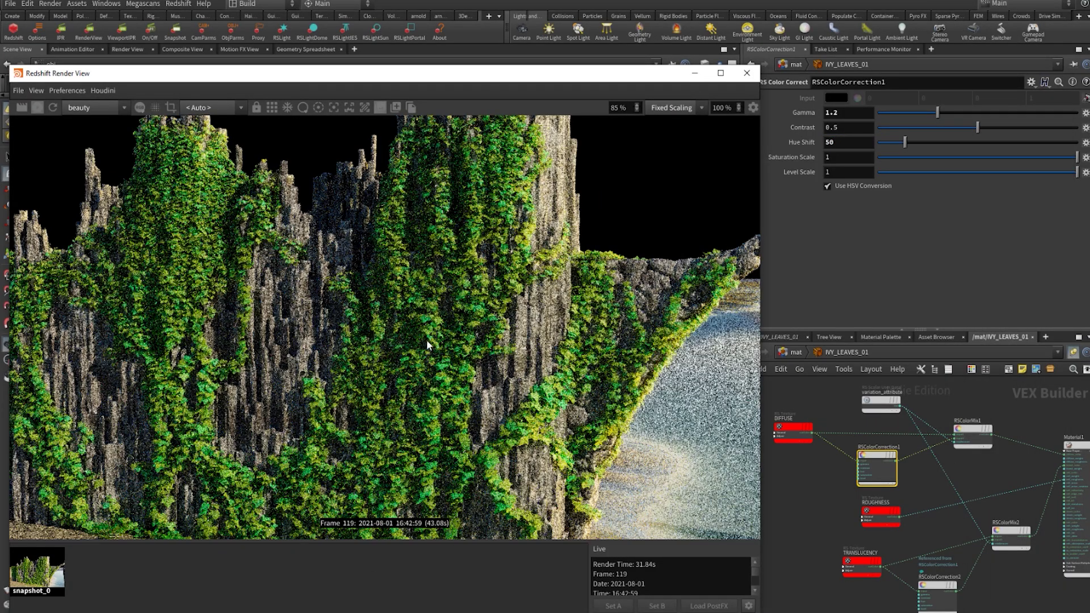
click(399, 111)
- Set RSColorCorrection1's hue shift to -35 and store a third snapshot of the render
click(846, 139)
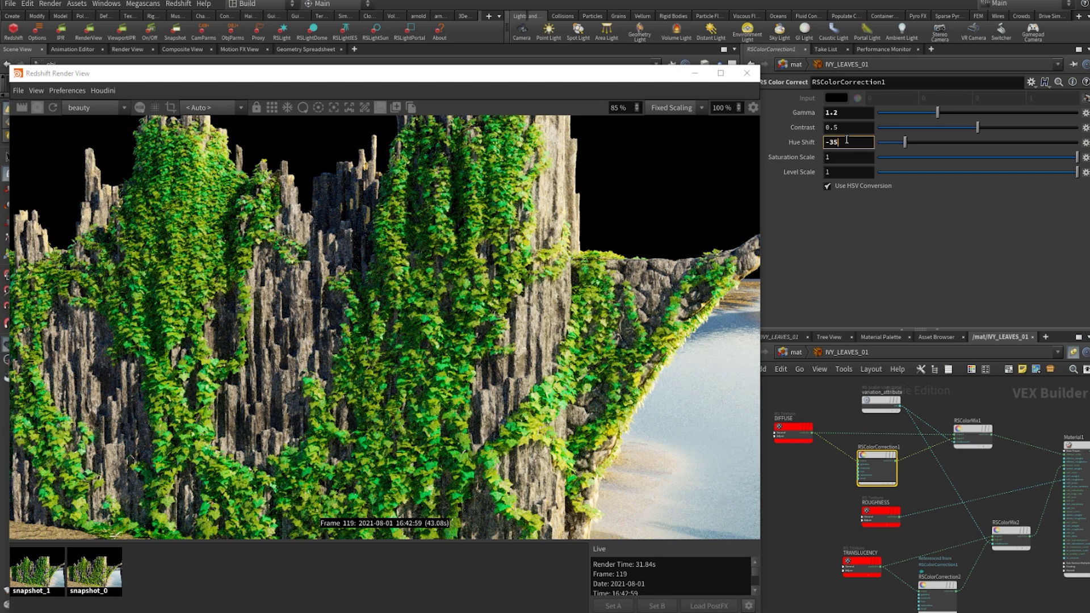
text(-35)
key(Return)
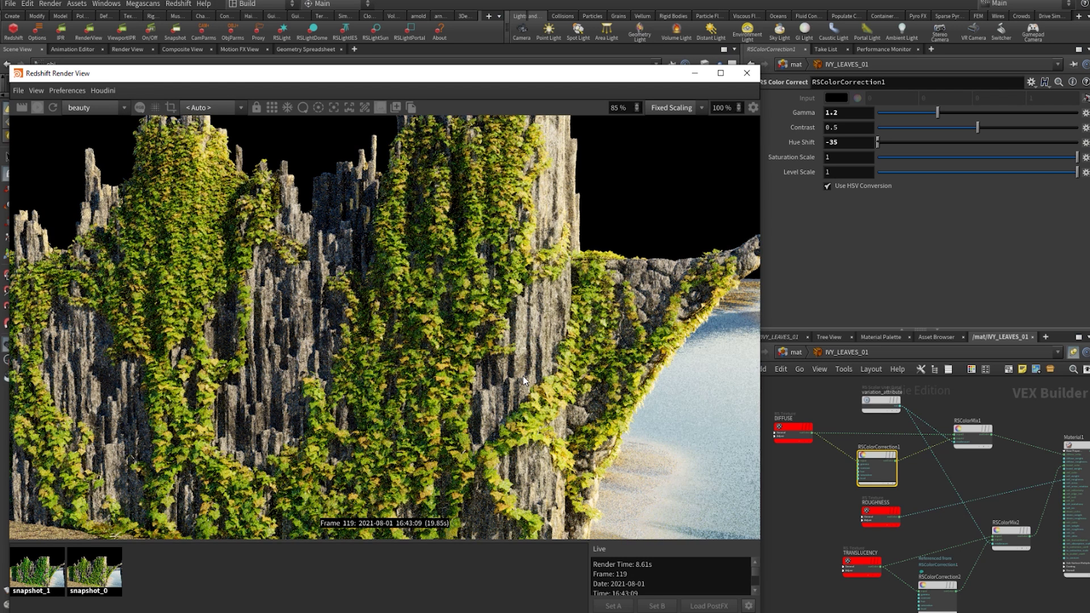
scroll(397, 366, down, 3)
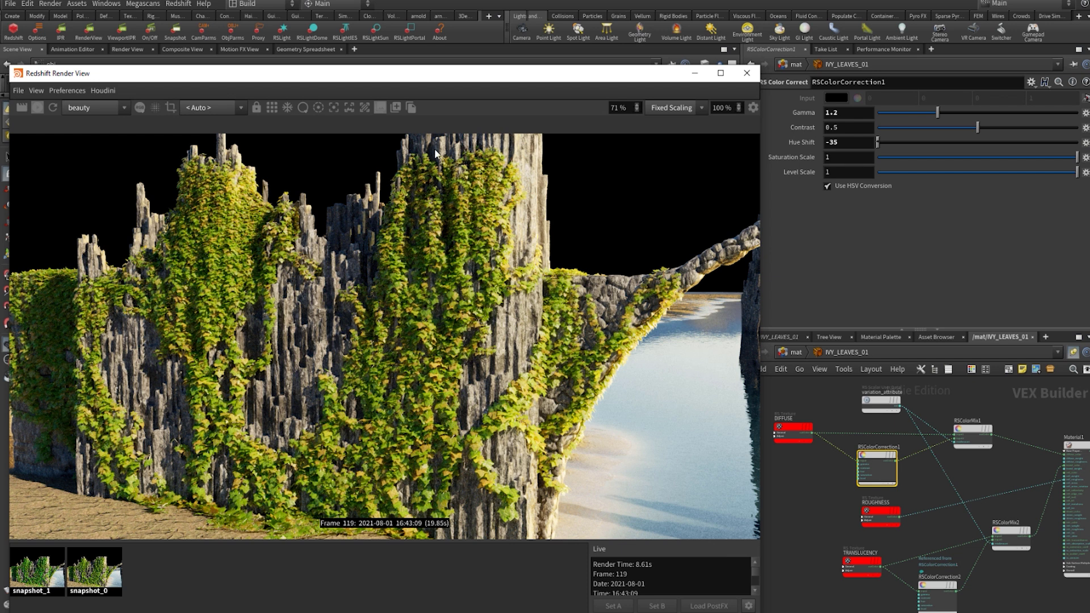
click(395, 109)
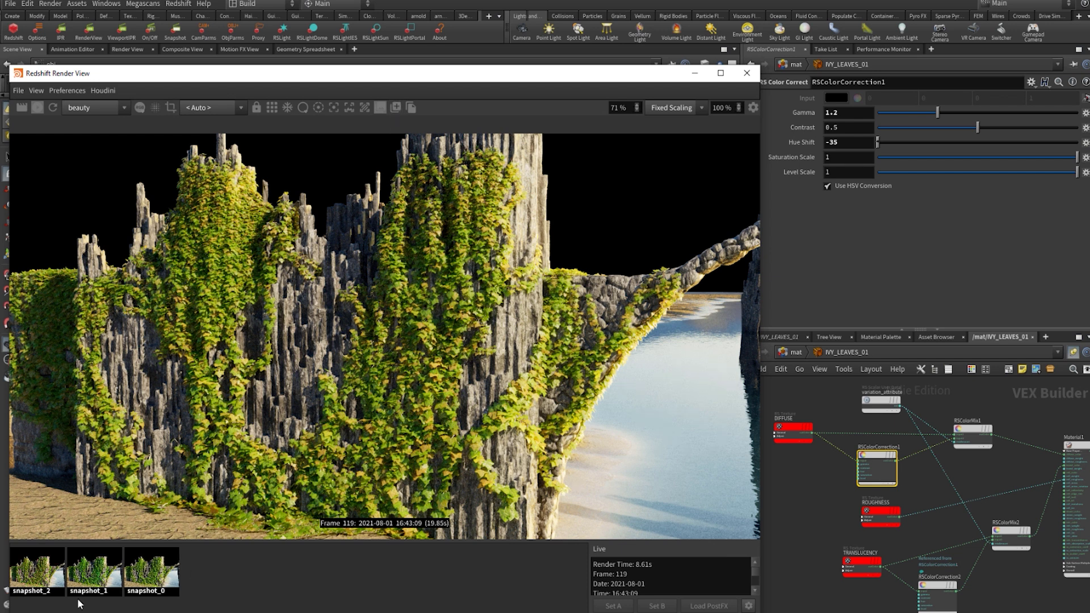
- Compare the leaf colours in snapshot_0, snapshot_1 and snapshot_2, and return to the live render
click(126, 578)
click(70, 578)
click(38, 577)
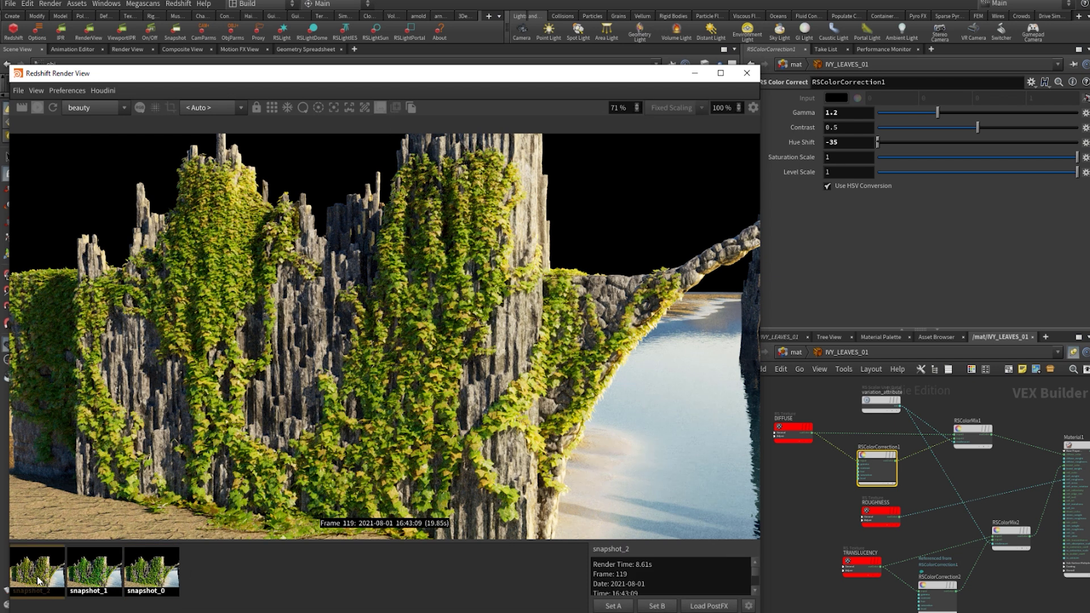
click(318, 605)
scroll(325, 407, down, 3)
scroll(373, 359, up, 2)
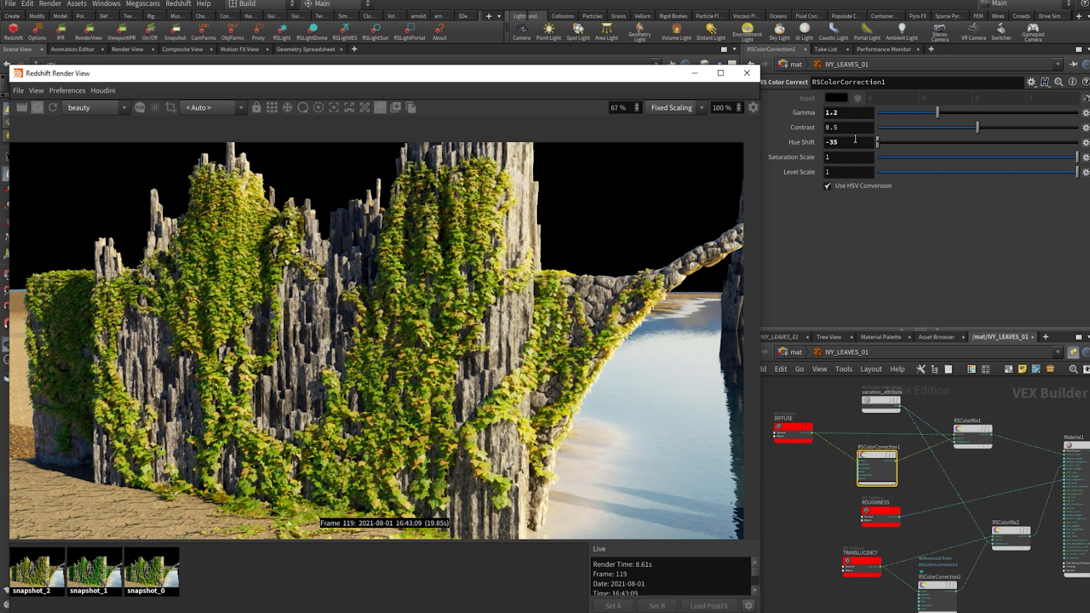
- Change the attribute name on the variation_attribute node to age and reopen the Redshift Render View
middle_drag(822, 462, 848, 491)
click(906, 432)
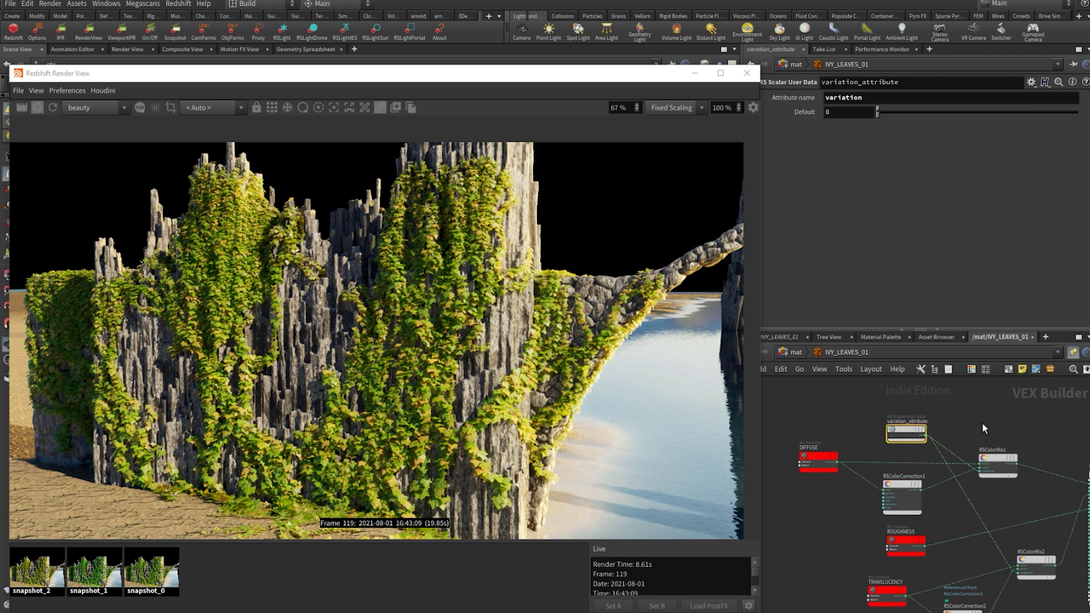
scroll(900, 436, up, 2)
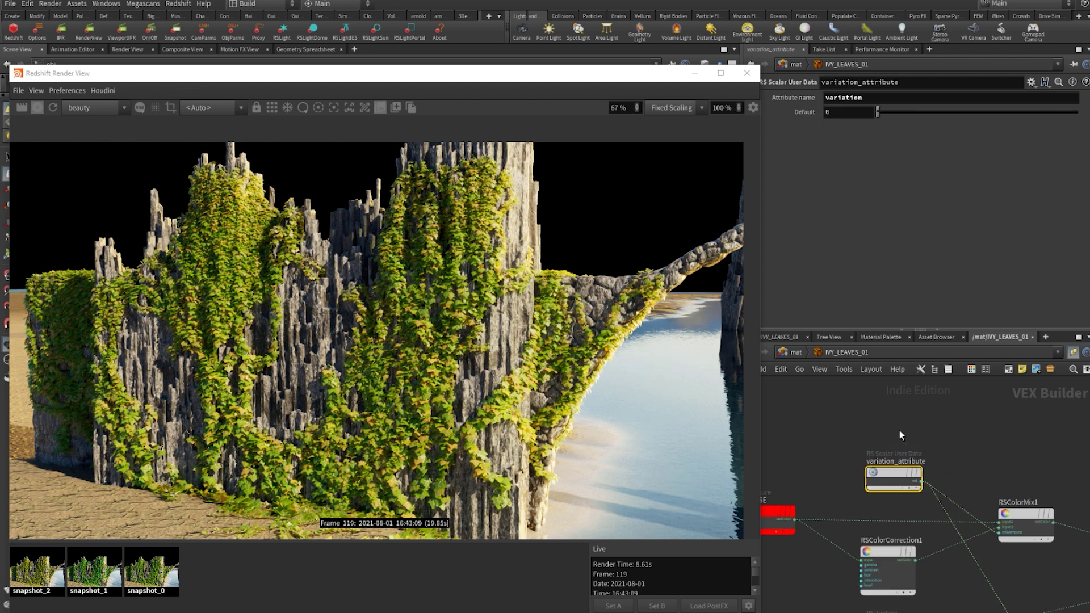
click(746, 72)
double_click(883, 97)
text(age)
key(Return)
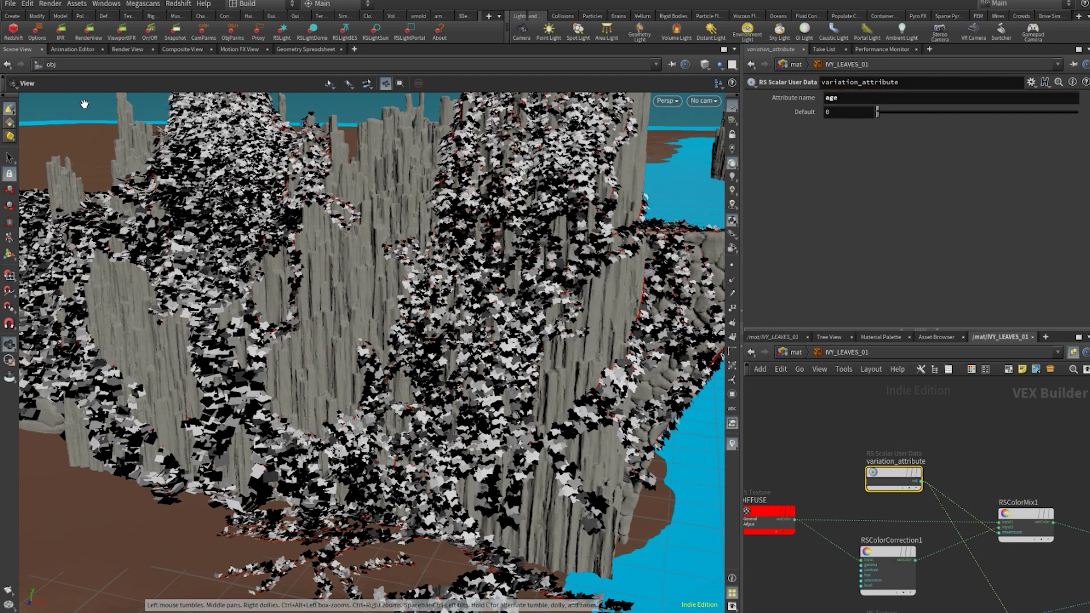
click(88, 32)
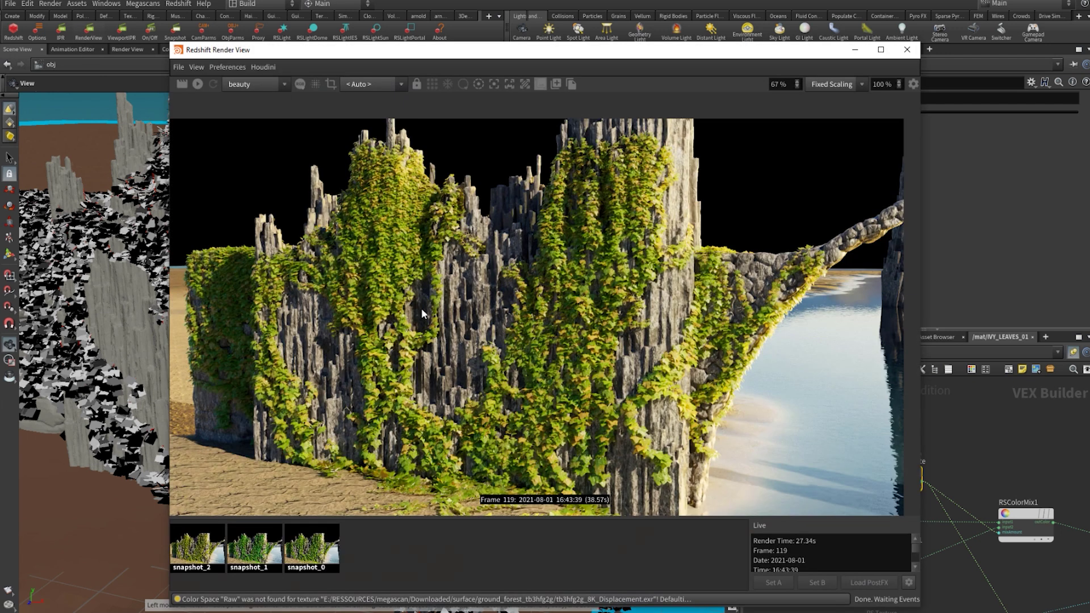